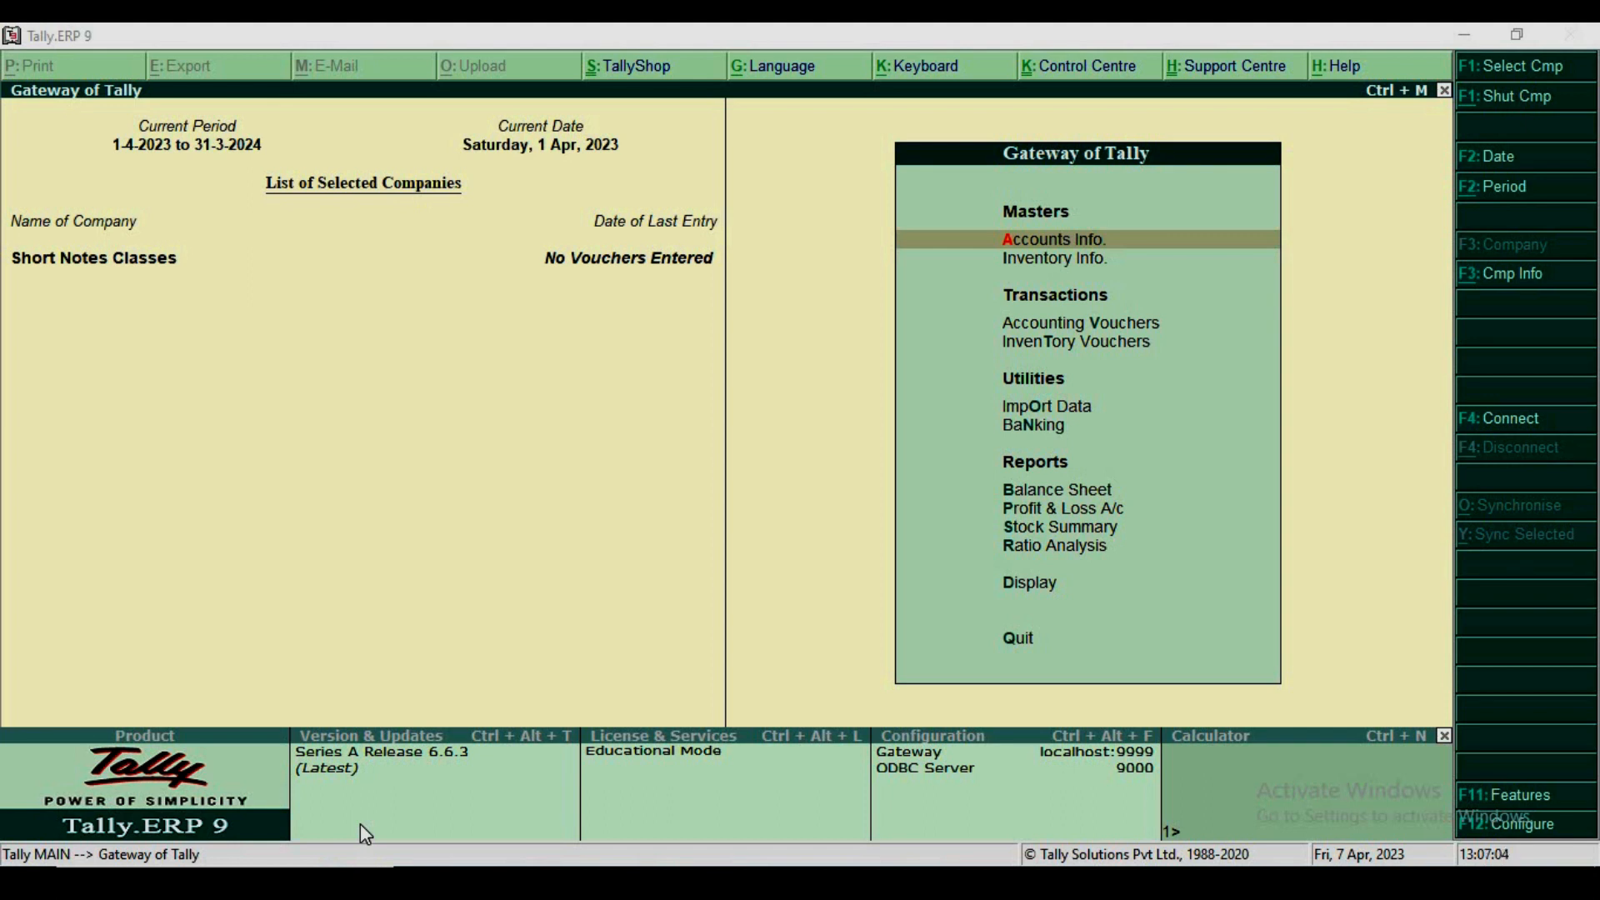
# - Start a new ledger named Shiv Multi Store, leaving its alias empty
pyautogui.press('Return')
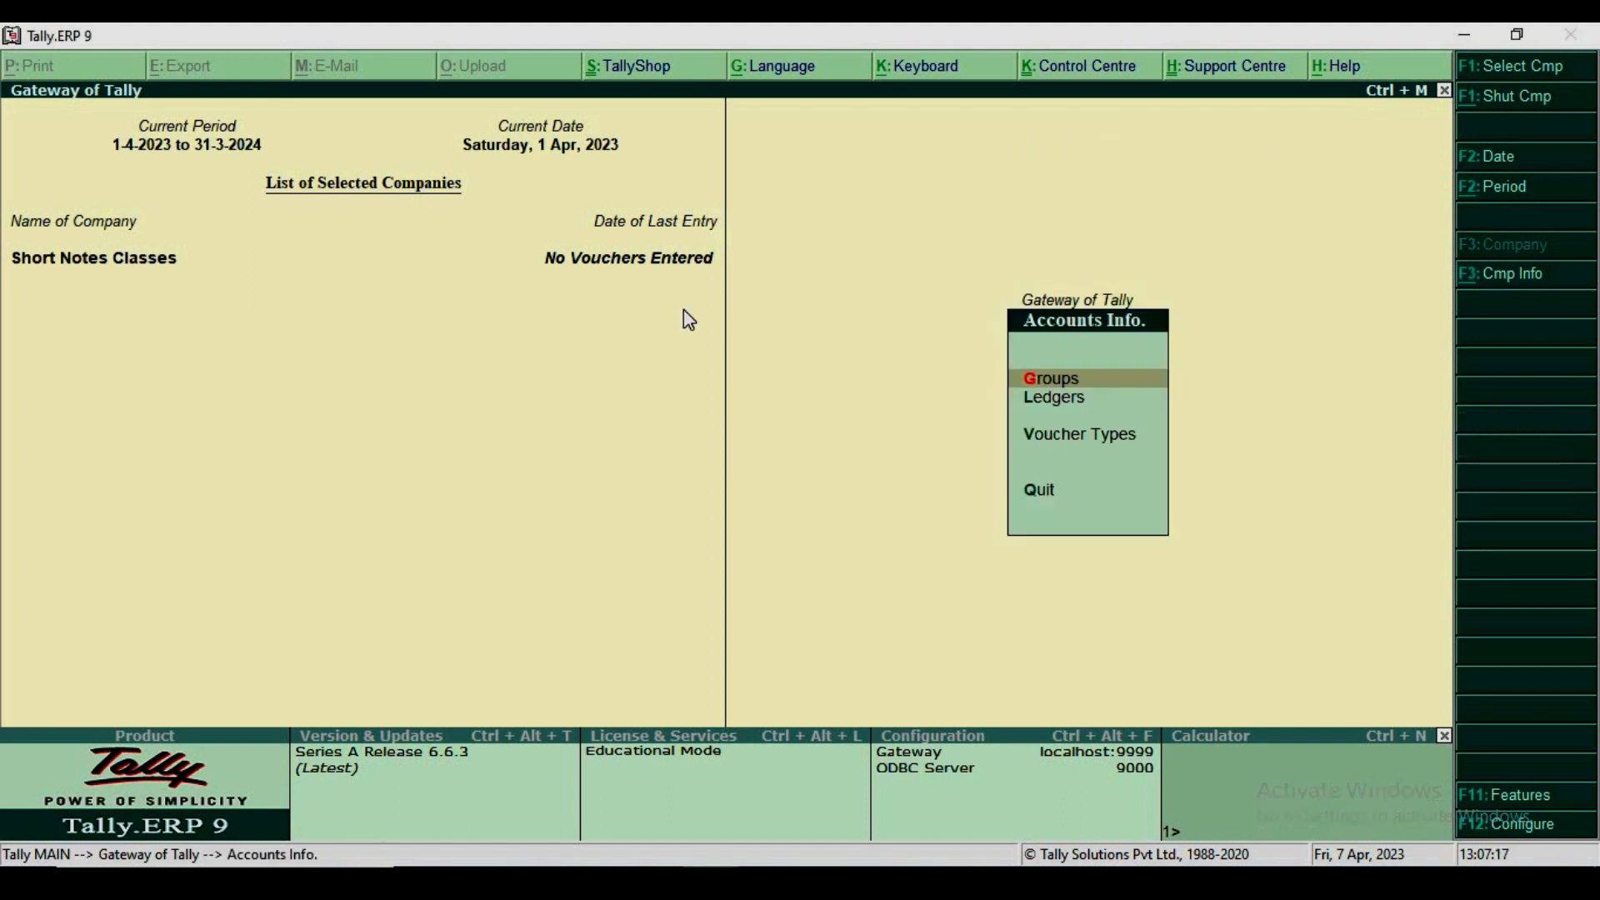
pyautogui.press('Down')
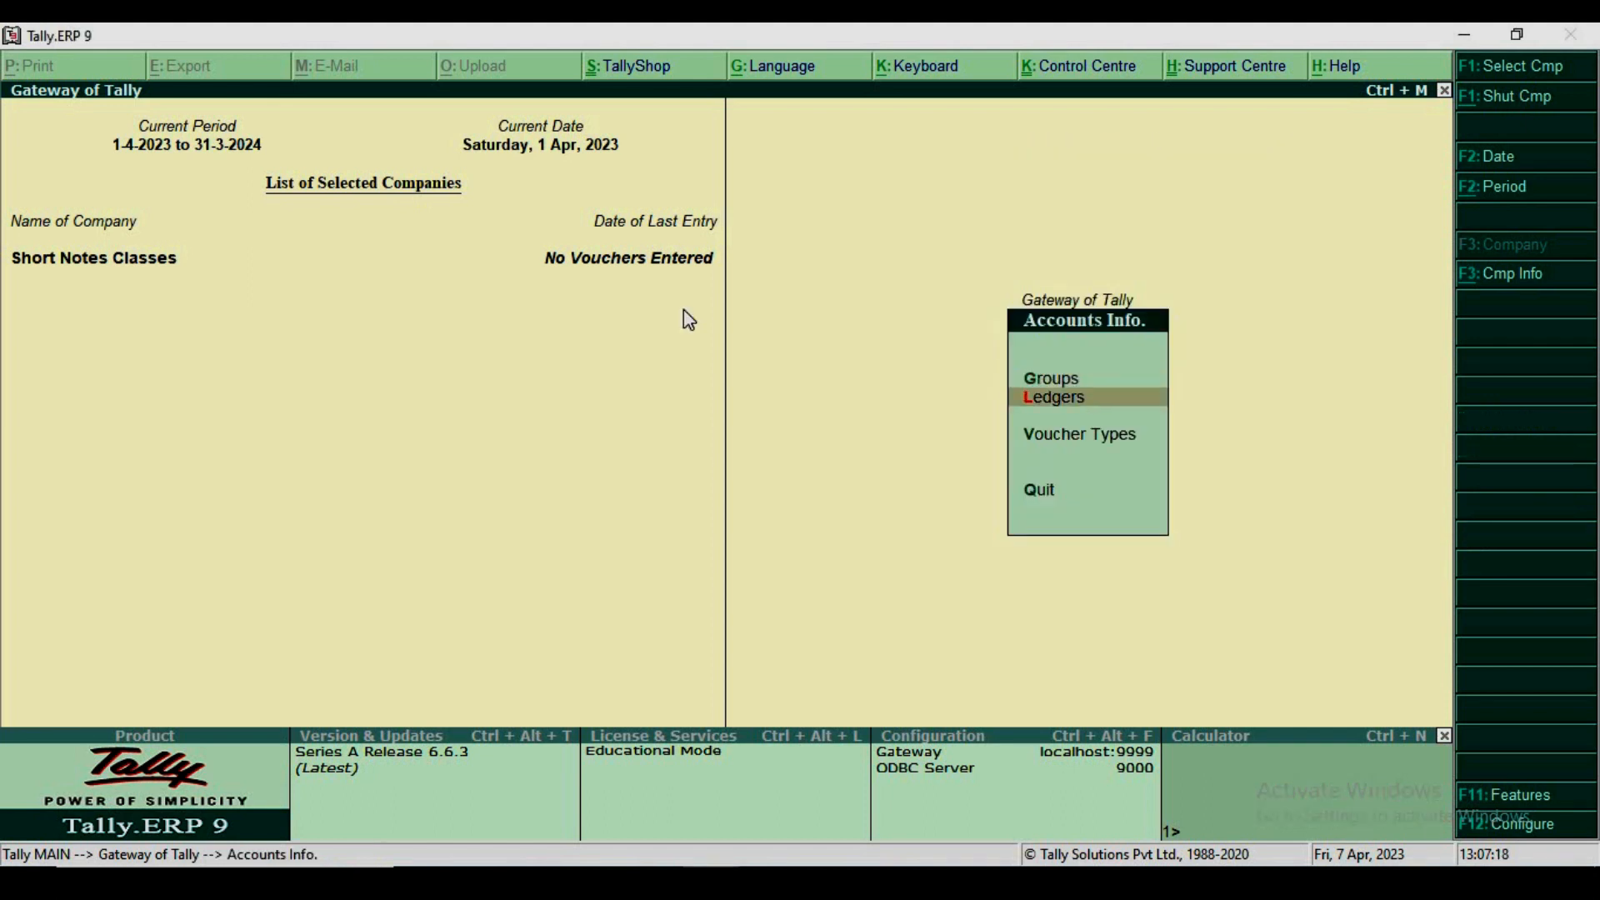
pyautogui.press('Return')
pyautogui.press('Return')
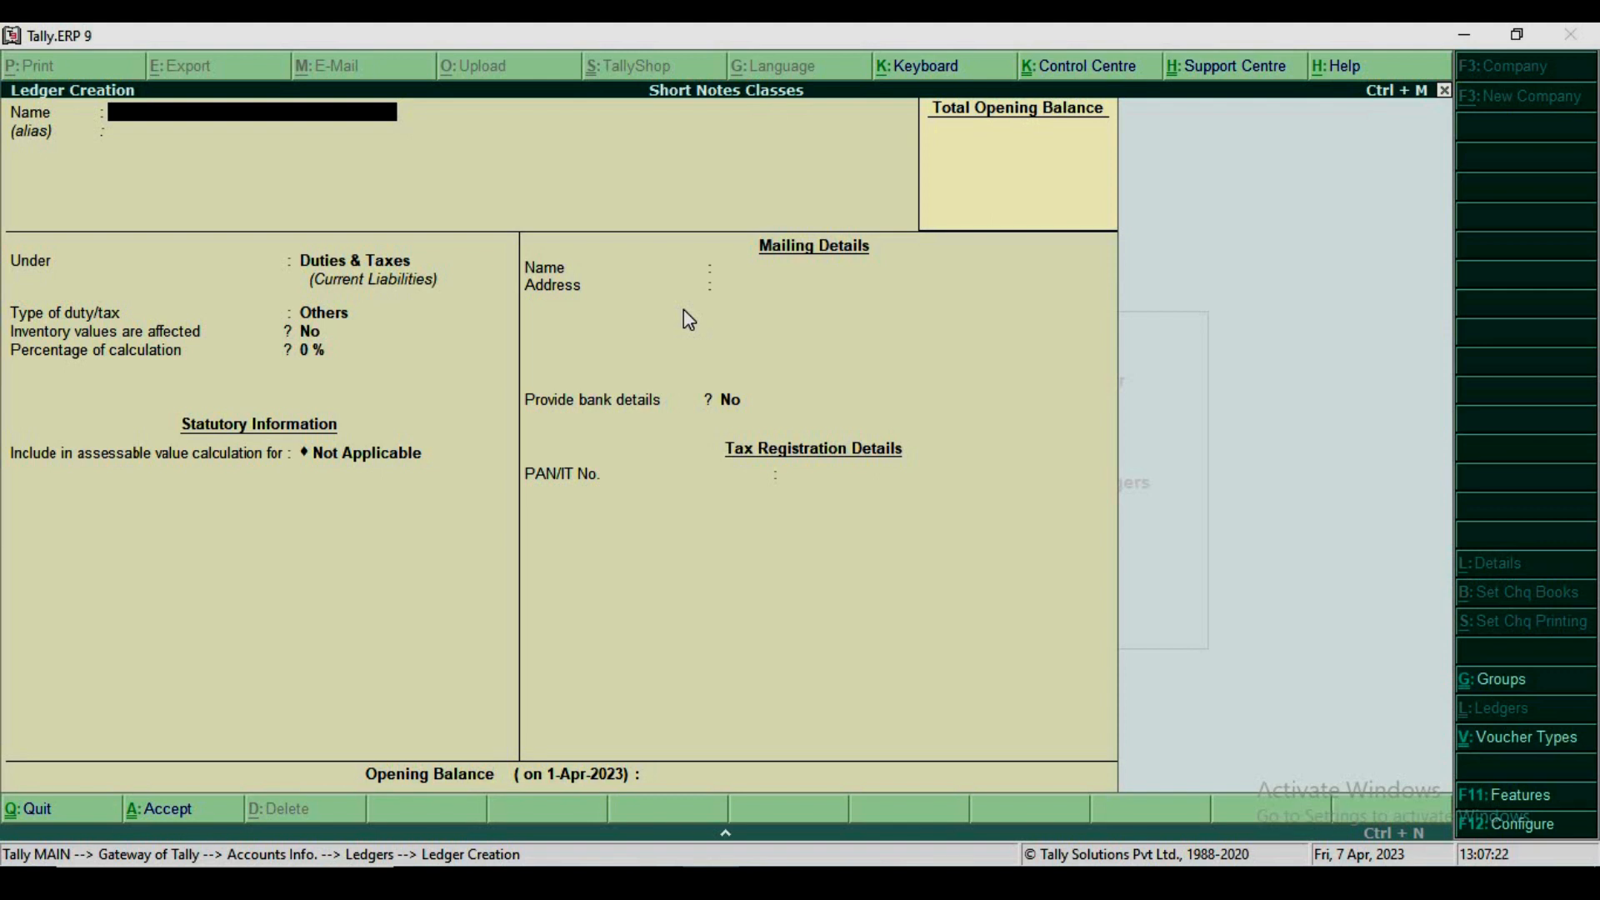
pyautogui.write('Shiv multi Store')
pyautogui.press('Return')
pyautogui.press('Return')
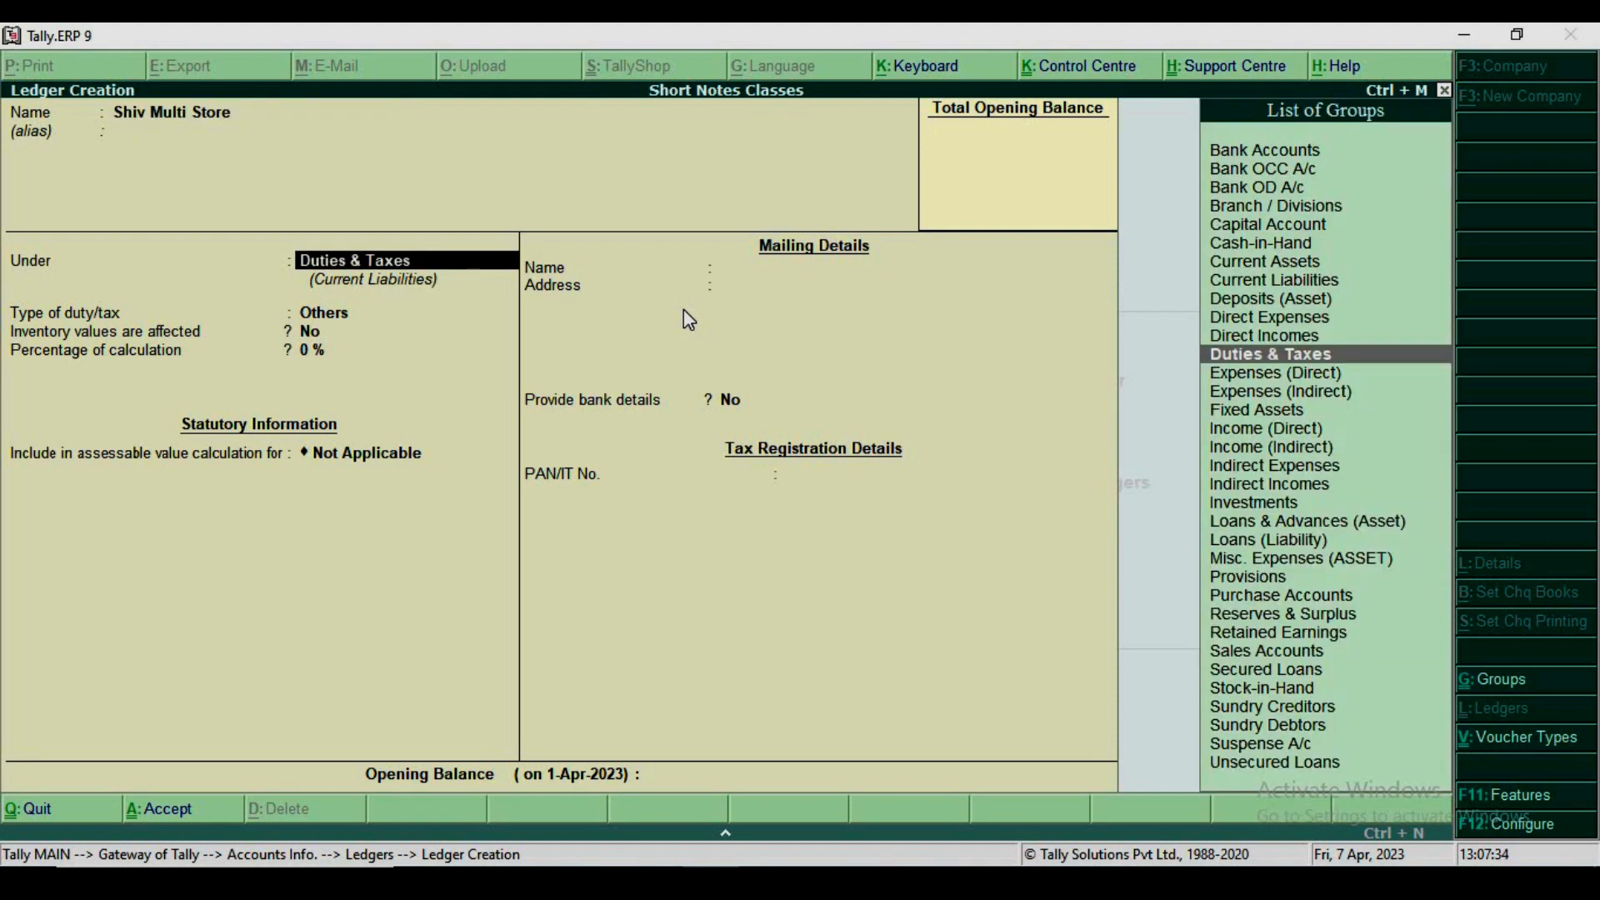
# - Place the Shiv Multi Store ledger under the Sundry Creditors group
pyautogui.write('S')
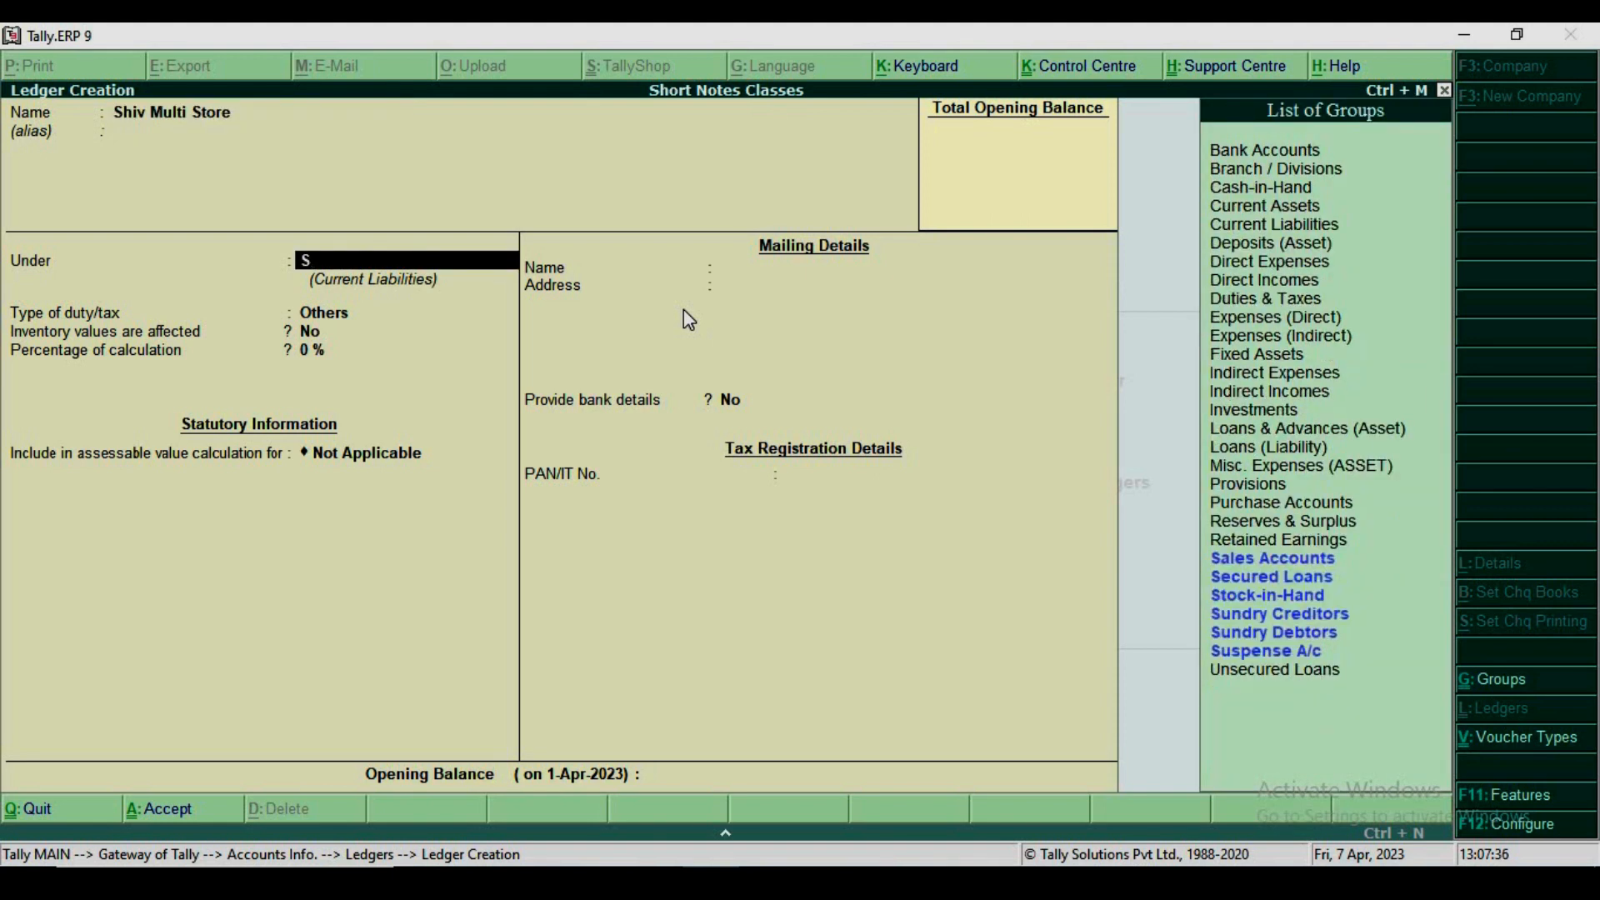
pyautogui.press('Up')
pyautogui.press('Up')
pyautogui.press('Up')
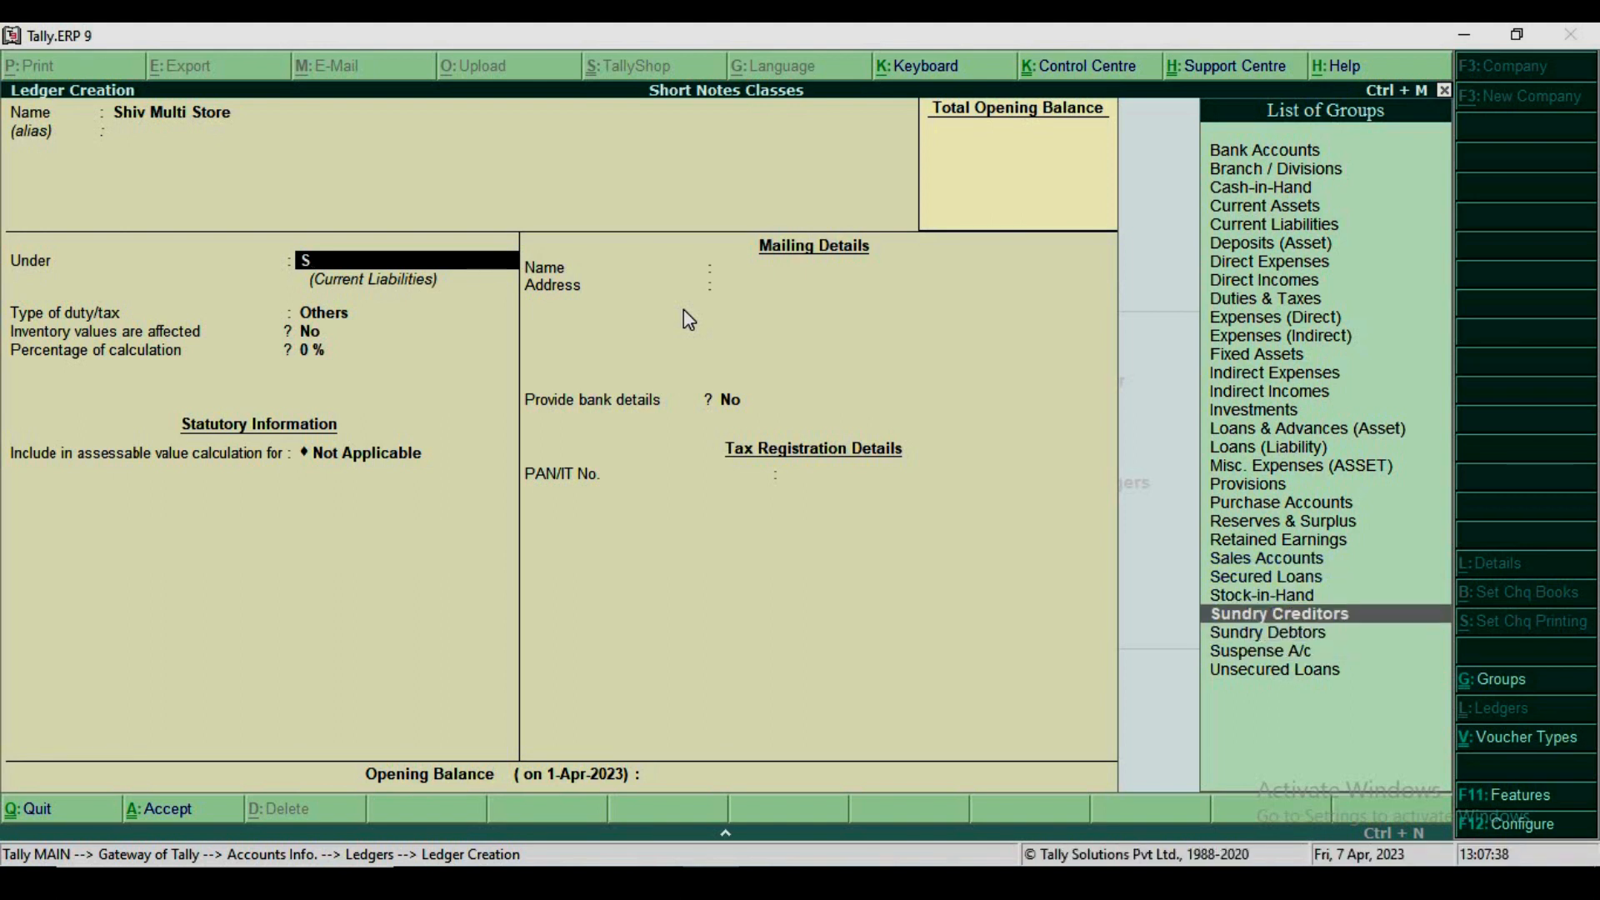
pyautogui.press('Return')
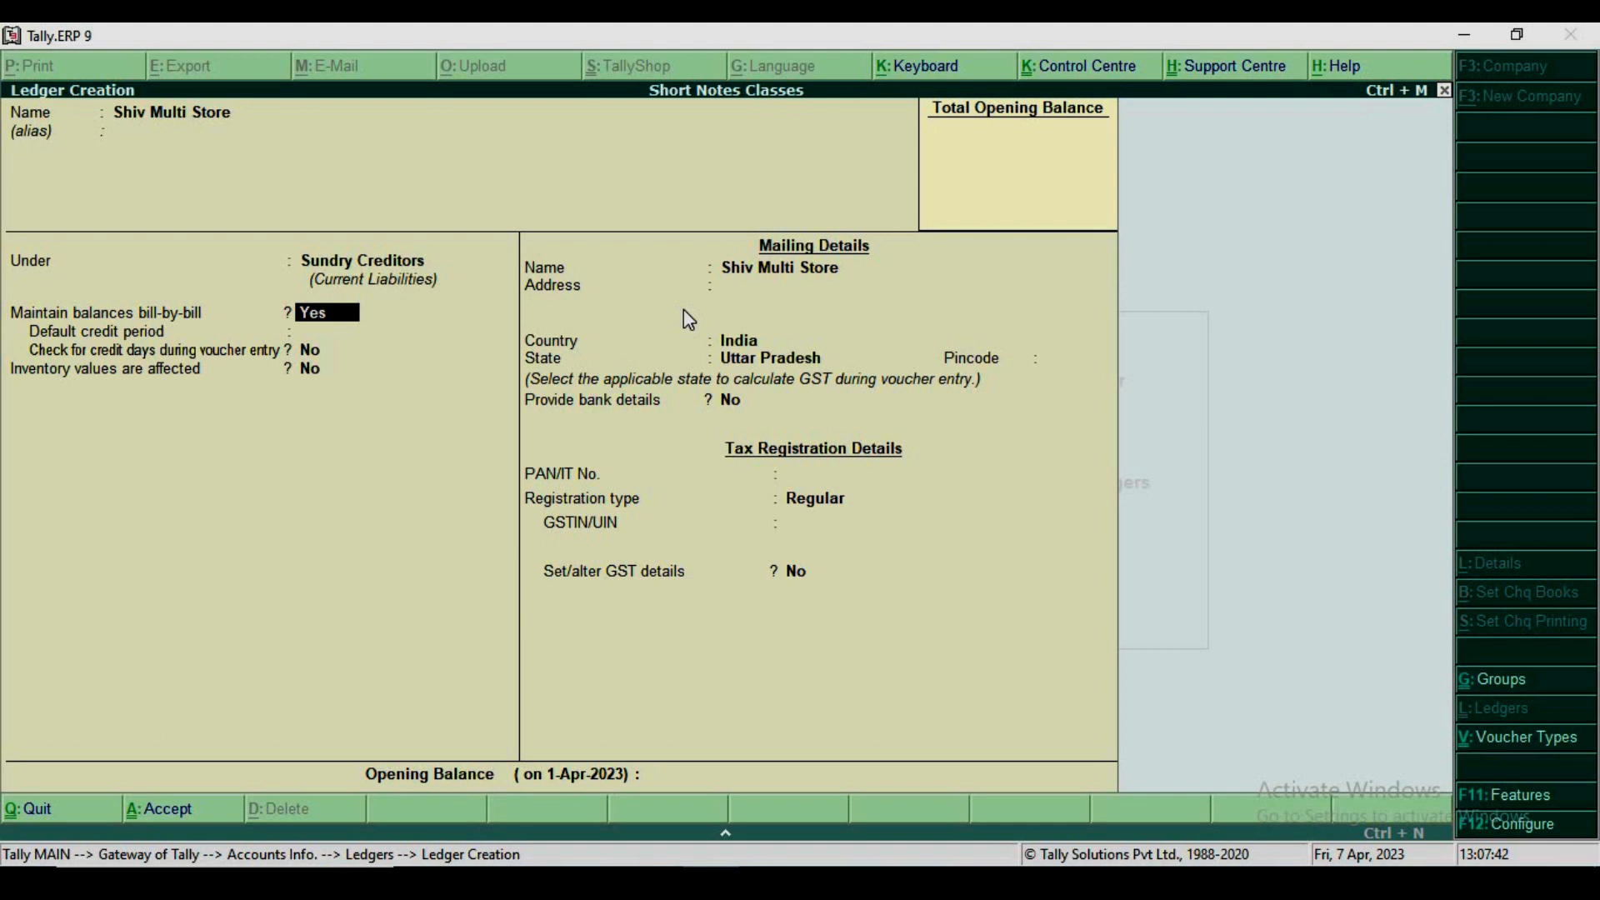
# - Keep the remaining defaults of the supplier ledger, save it and return to the Gateway of Tally
pyautogui.press('Return')
pyautogui.press('Return')
pyautogui.press('Return')
pyautogui.press('Return')
pyautogui.press('Return')
pyautogui.press('Return')
pyautogui.press('Return')
pyautogui.press('Return')
pyautogui.press('Return')
pyautogui.press('Return')
pyautogui.press('Return')
pyautogui.press('Return')
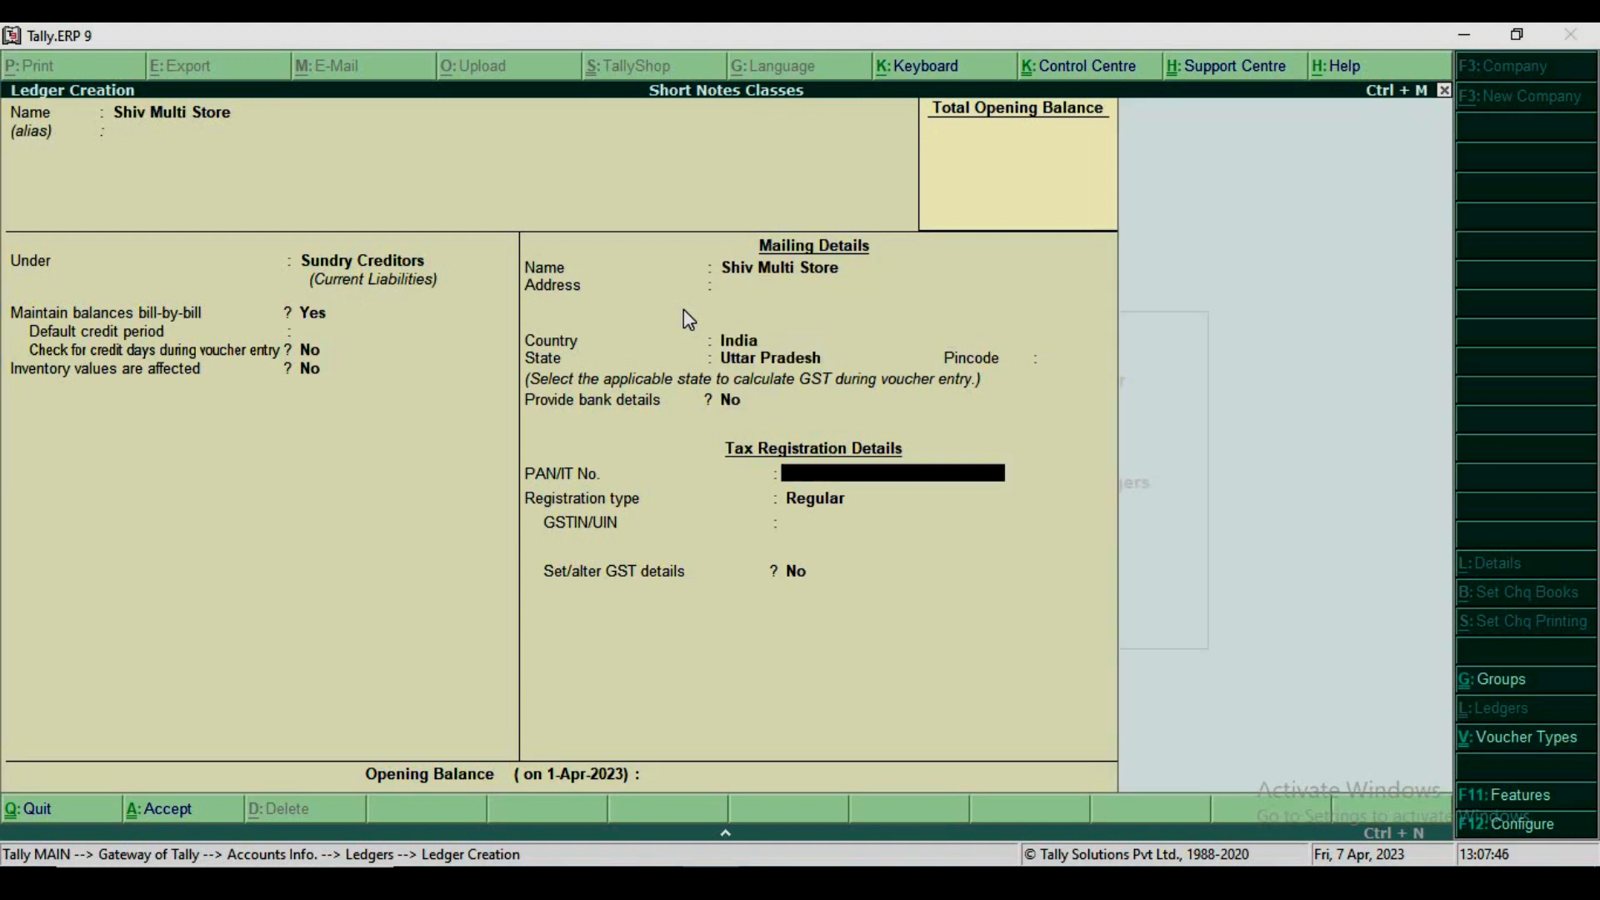
pyautogui.press('Return')
pyautogui.press('Return')
pyautogui.press('Return')
pyautogui.press('Return')
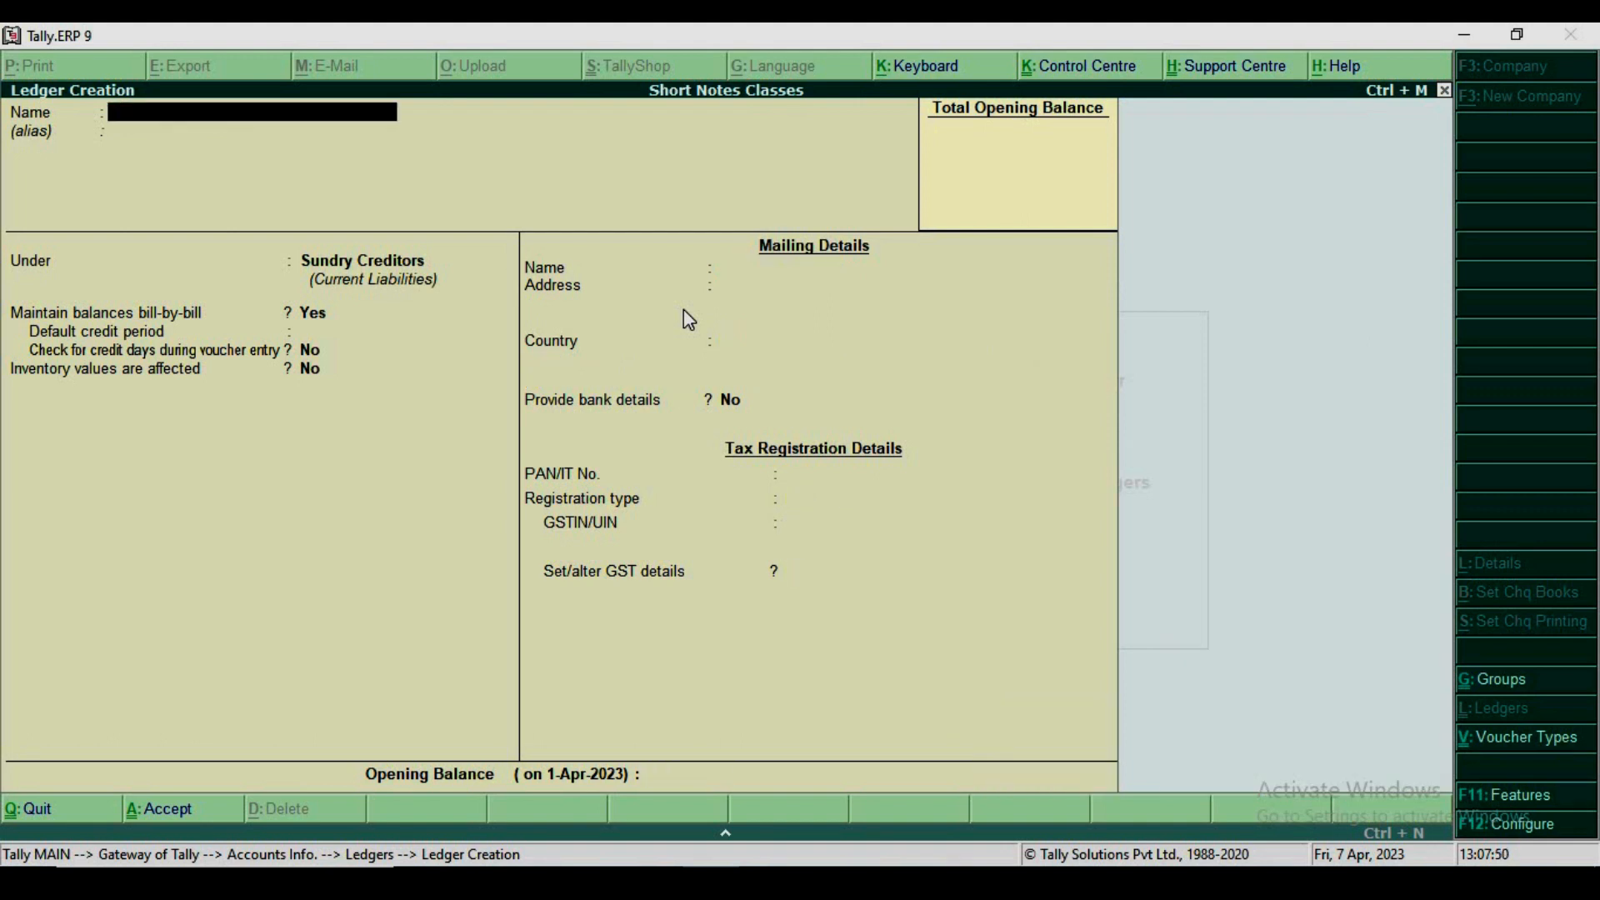
pyautogui.press('Escape')
pyautogui.press('Return')
pyautogui.press('Escape')
pyautogui.press('Escape')
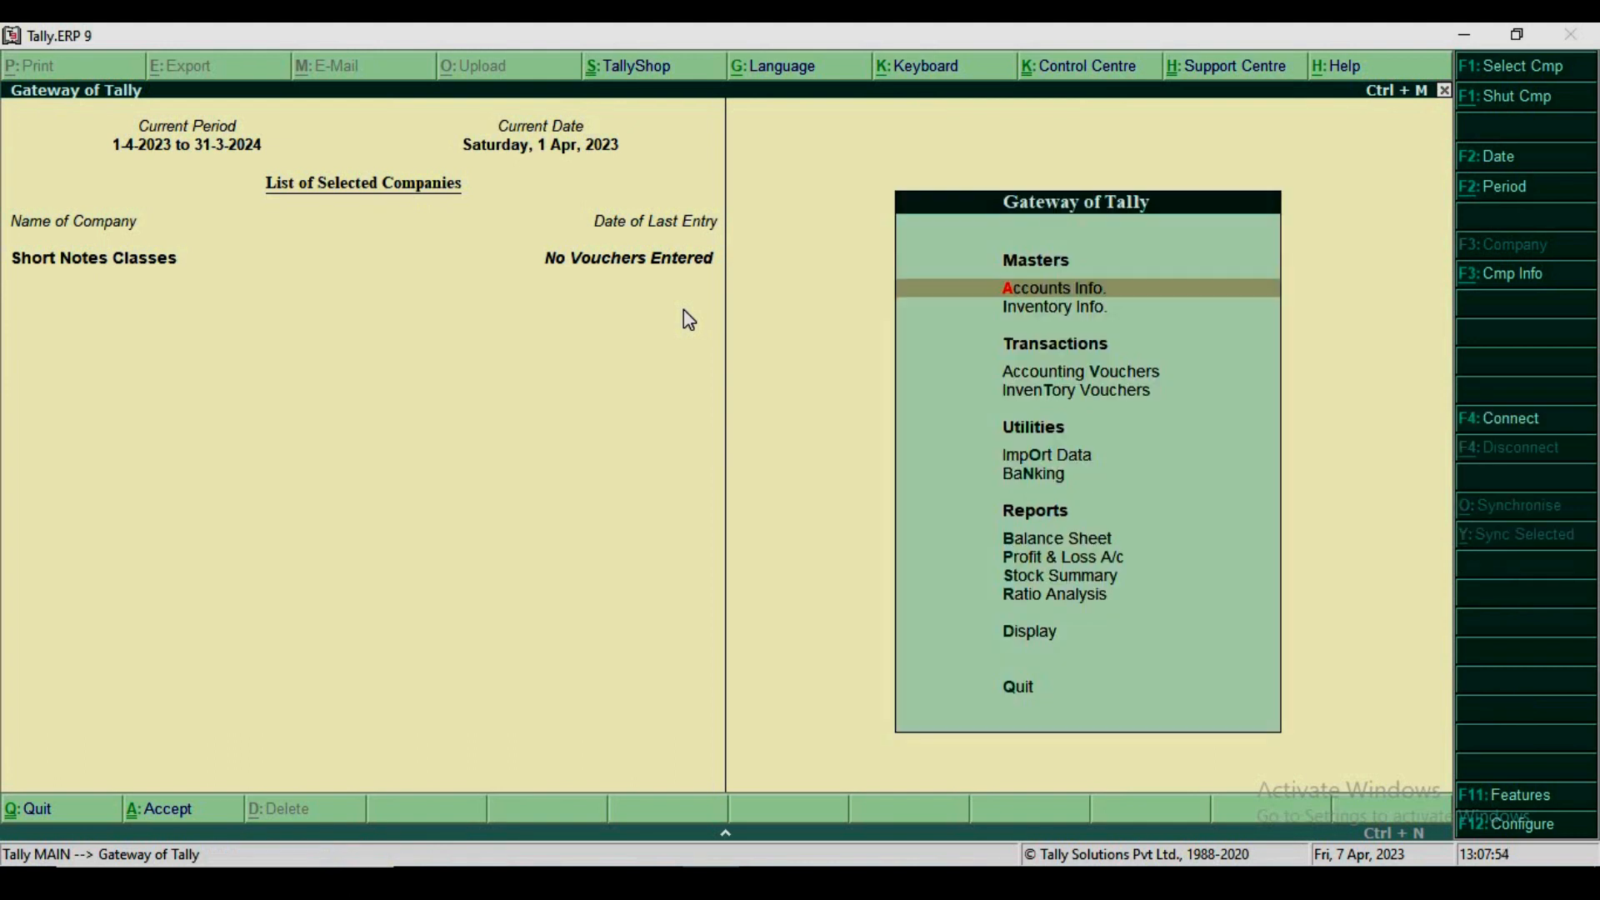
# - Start a purchase voucher for party Shiv Multi Store, with no supplier invoice number and the default party details
pyautogui.press('v')
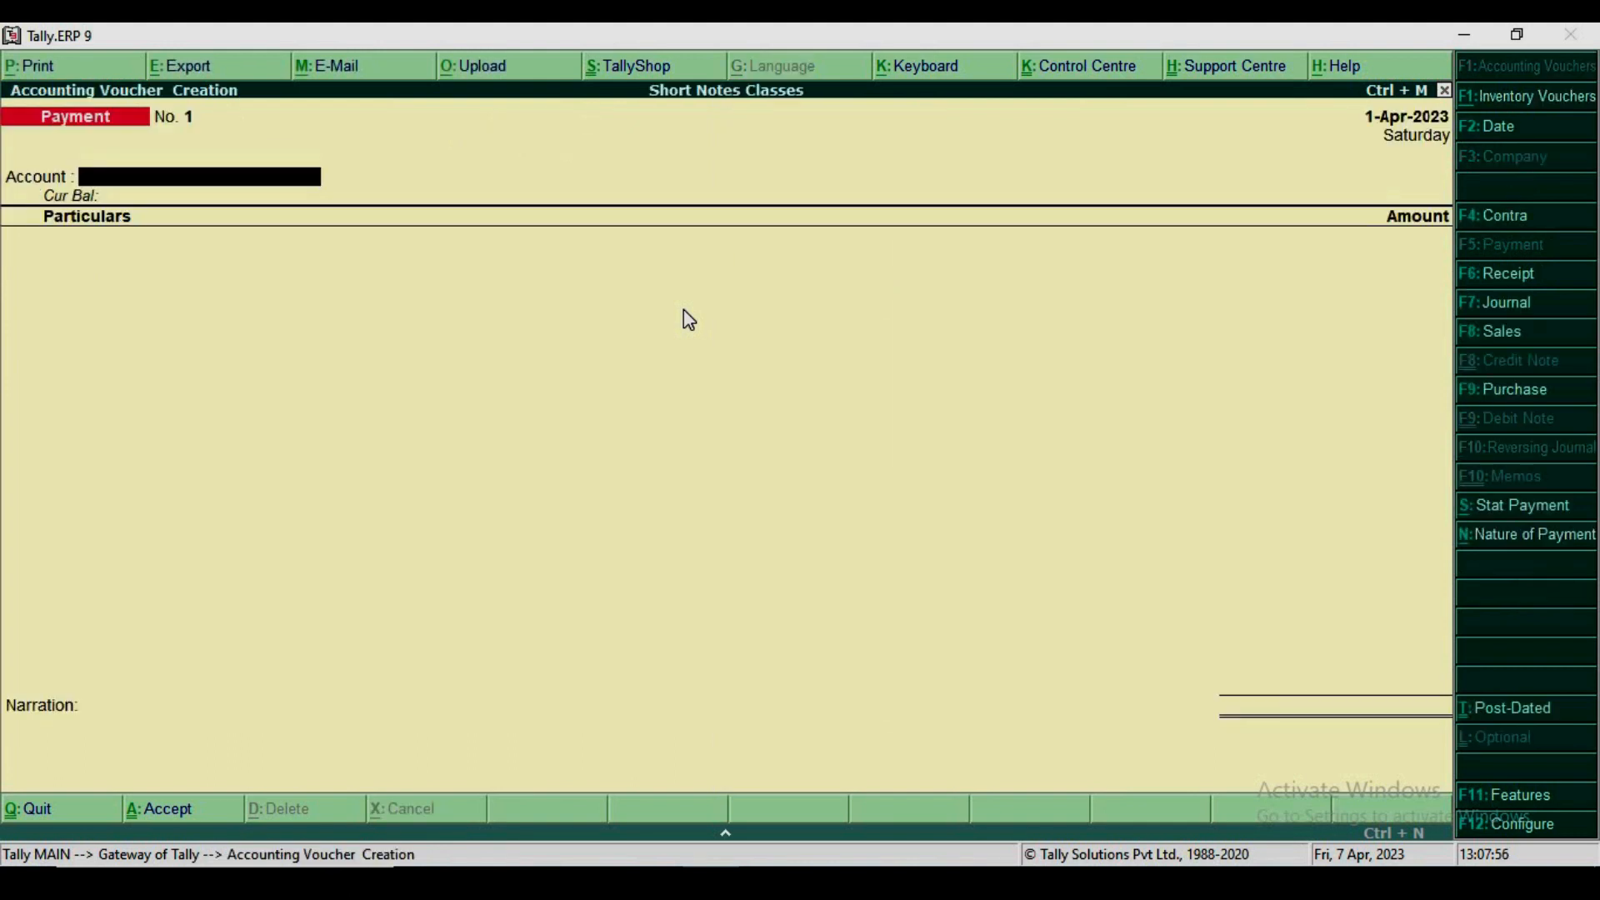
pyautogui.press('F9')
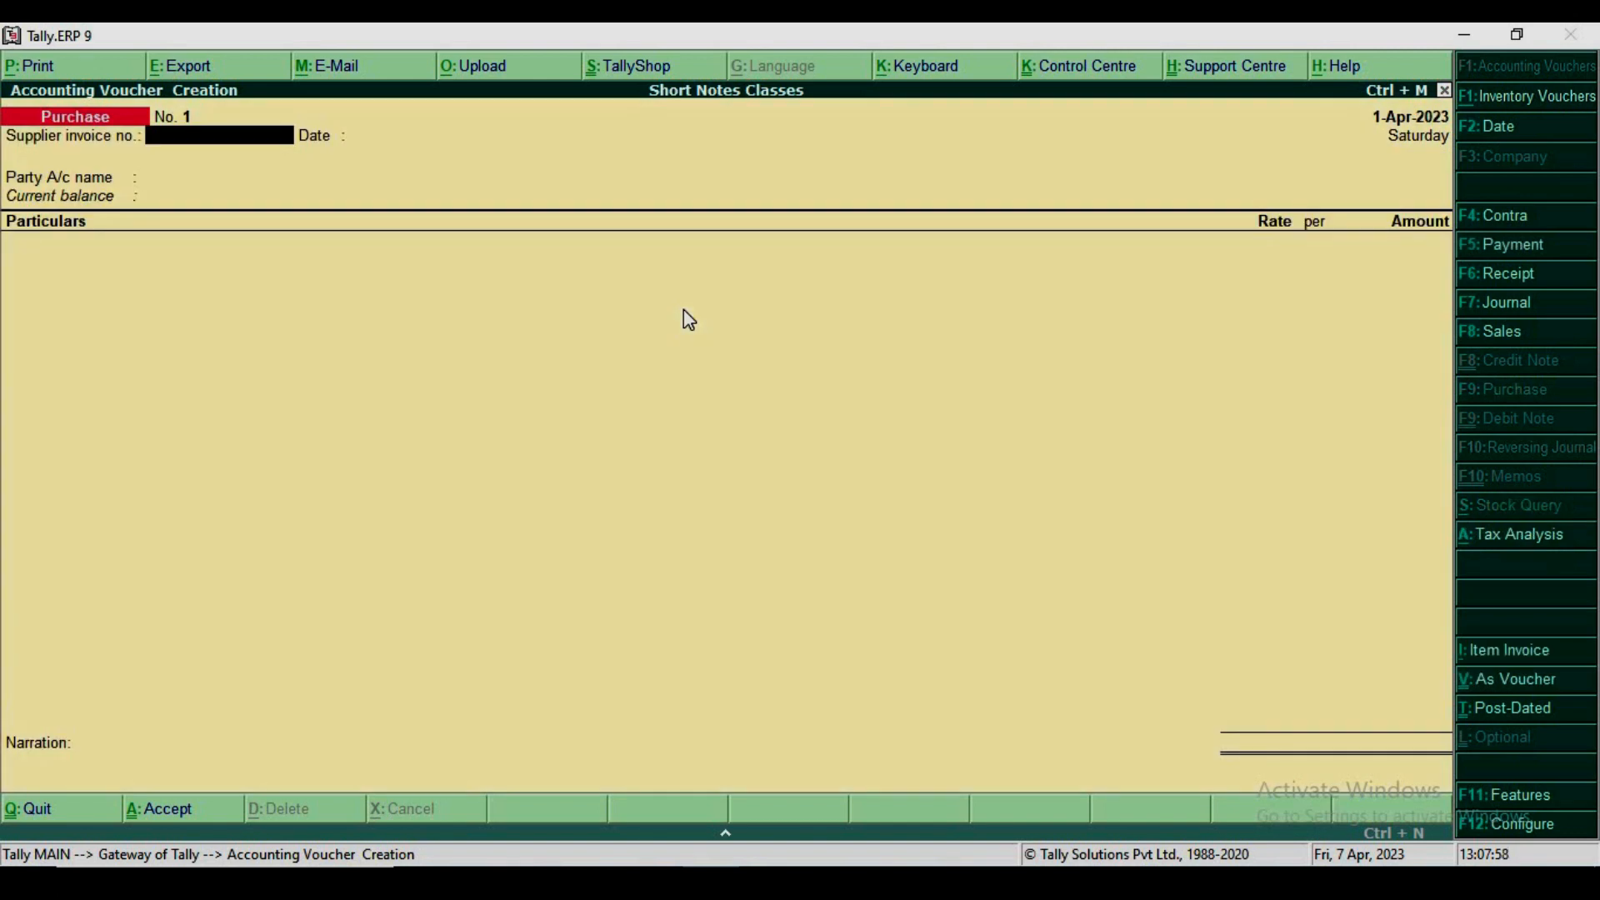
pyautogui.press('Return')
pyautogui.press('Return')
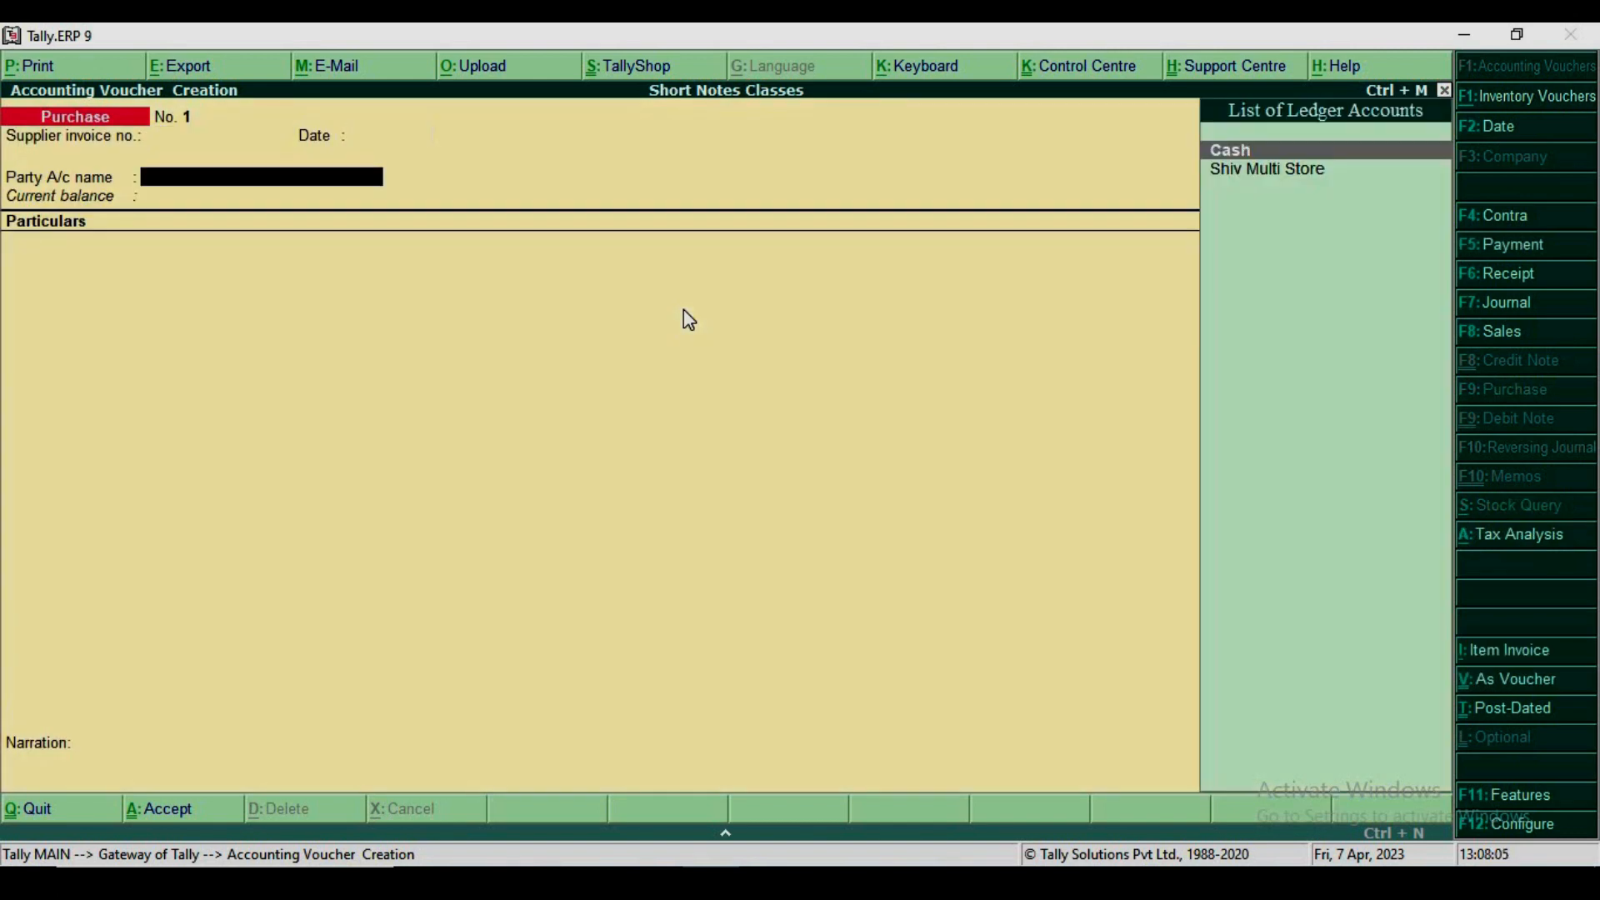
pyautogui.press('Down')
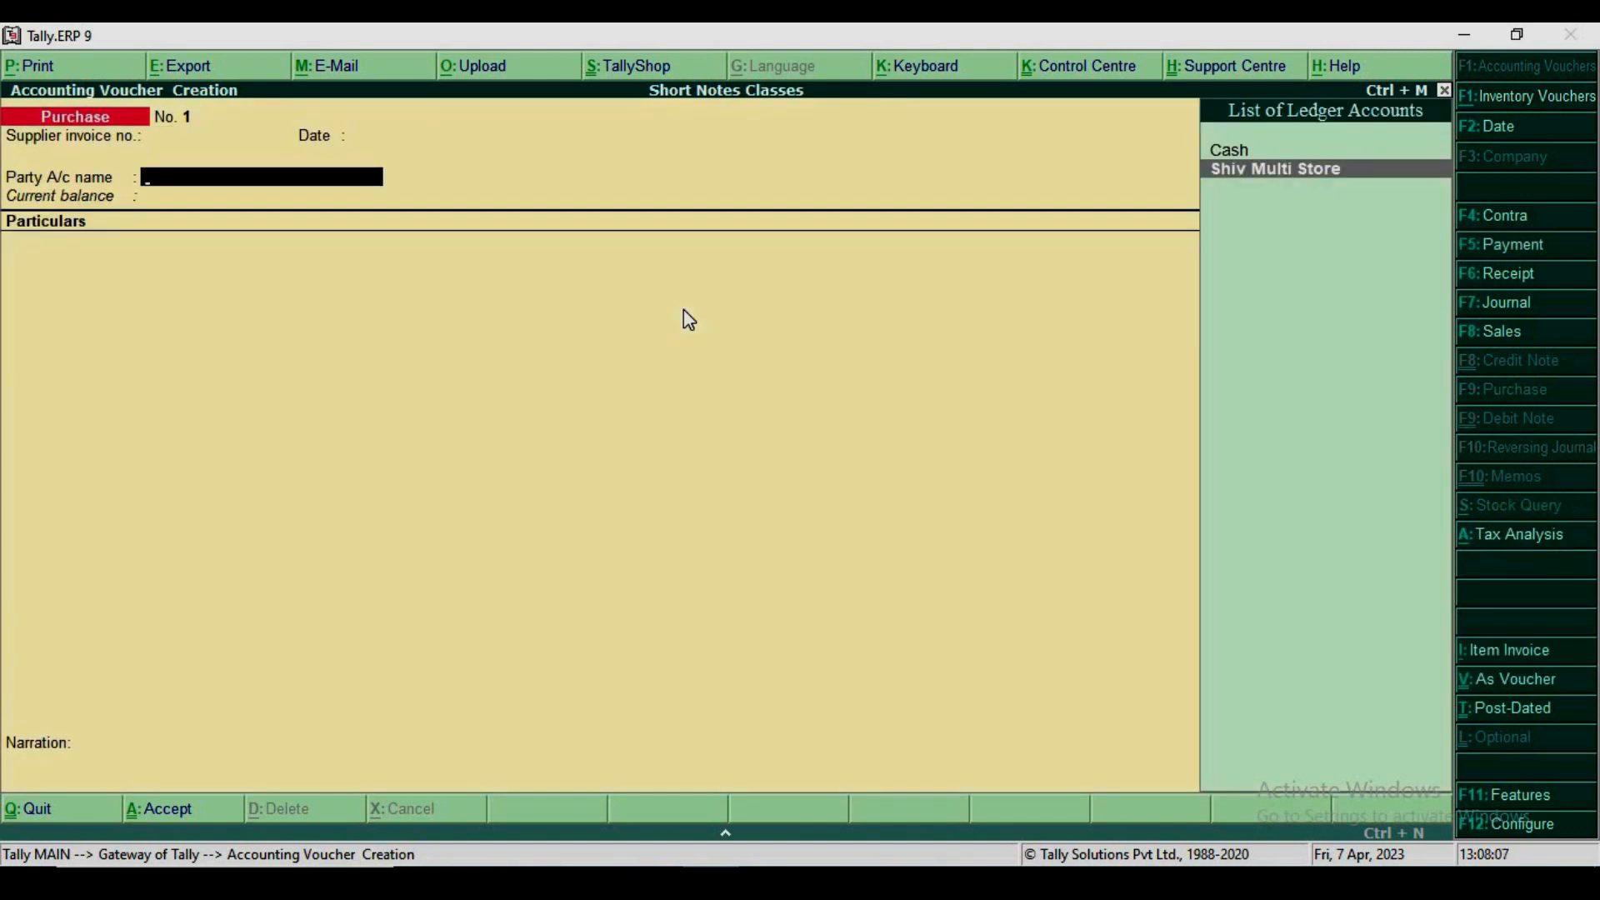
pyautogui.press('Return')
pyautogui.press('Return')
pyautogui.press('Return')
pyautogui.press('Return')
pyautogui.press('Return')
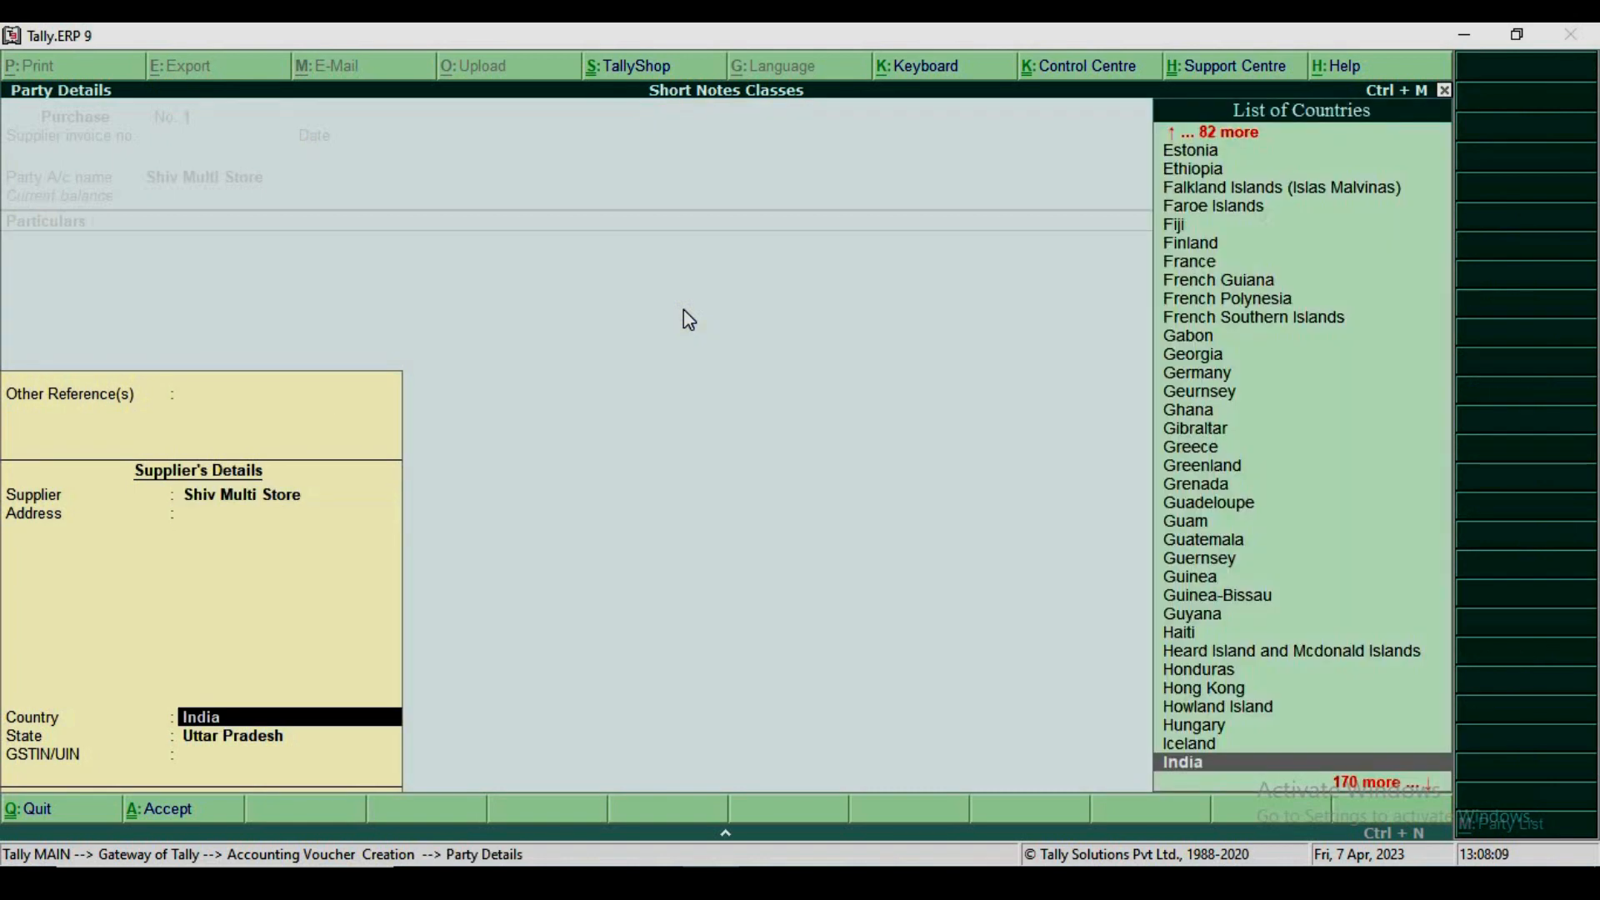
pyautogui.press('Return')
# - Switch the purchase voucher to item invoice mode and select Purchase as its purchase ledger
pyautogui.hotkey('alt', 'i')
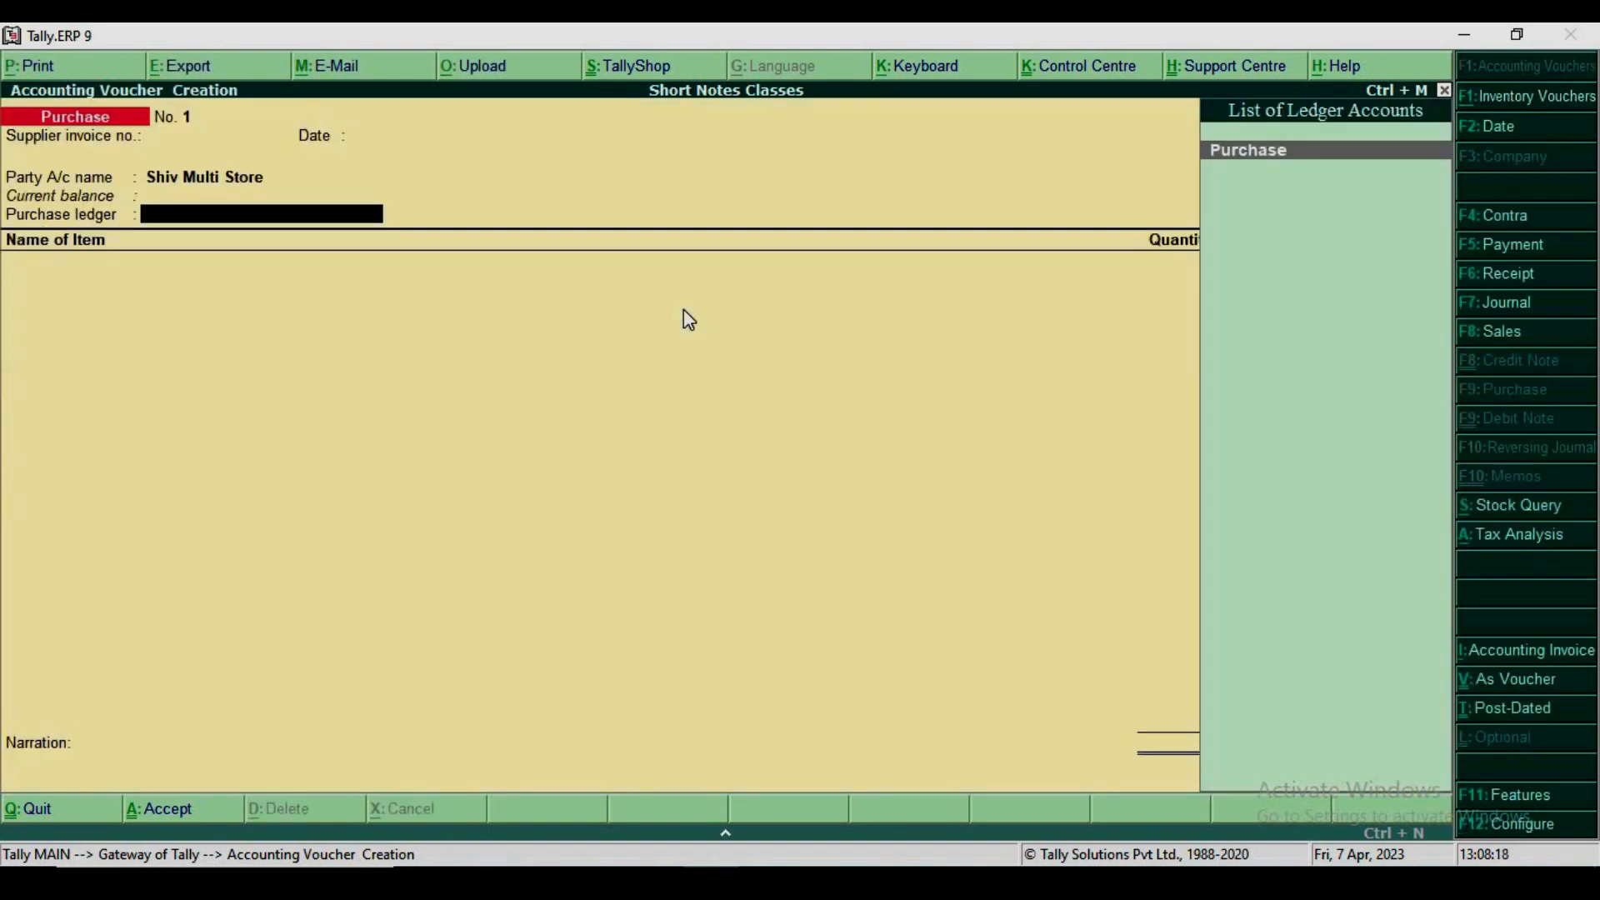
pyautogui.press('Return')
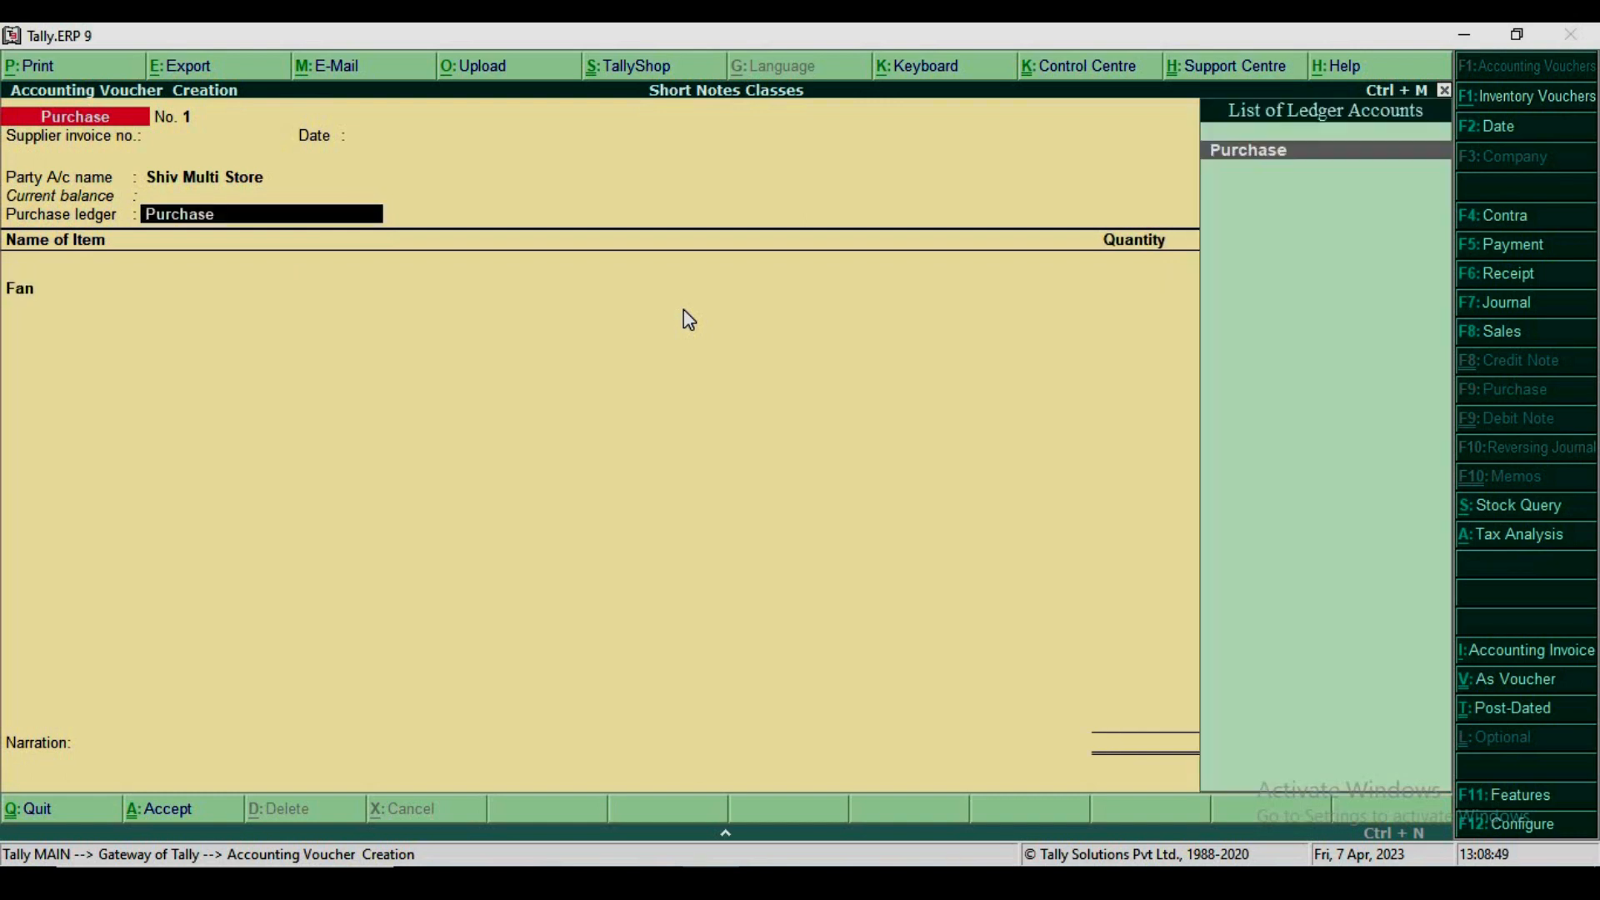
pyautogui.press('Return')
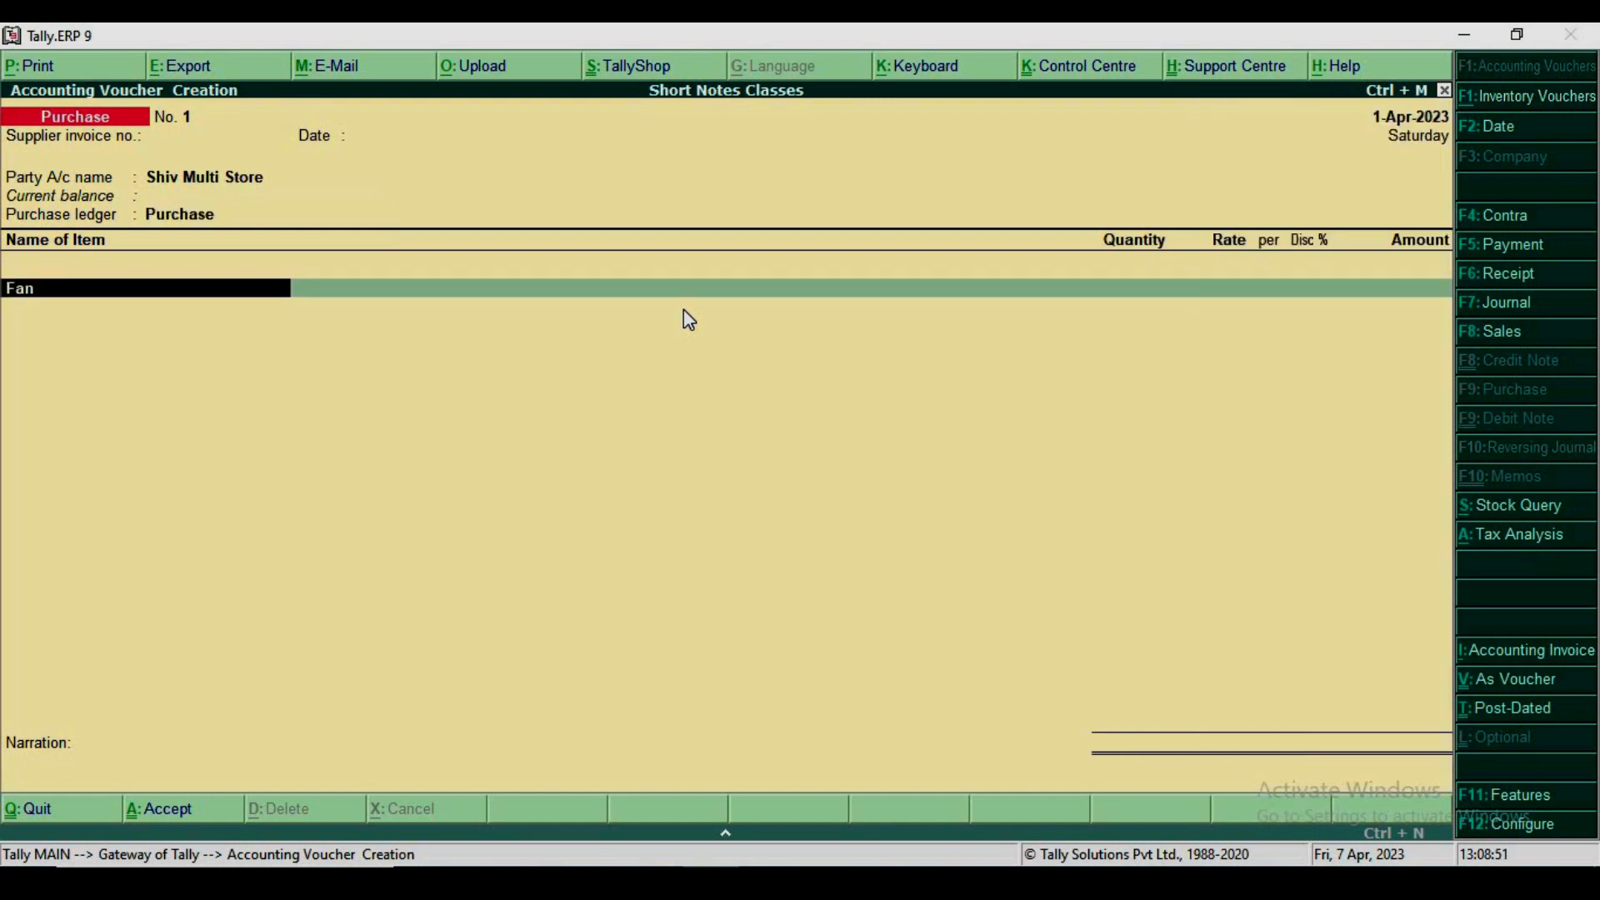
# - Enter the stock item Fan with quantity 10 ps, rate 2,500 and a 5% discount
pyautogui.write('F')
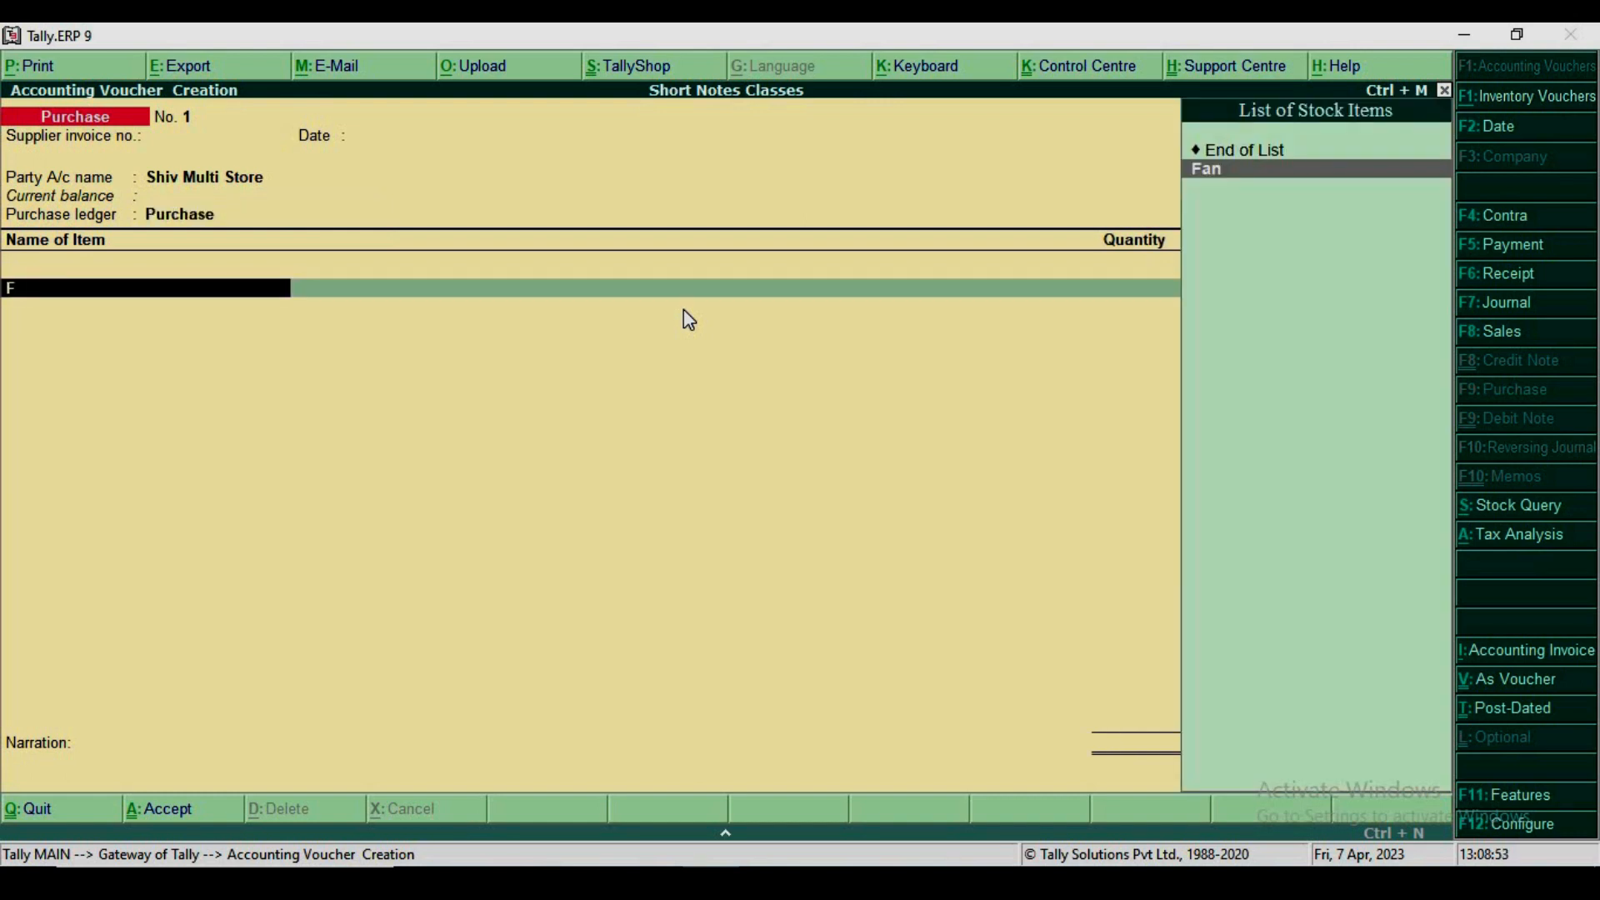
pyautogui.press('Return')
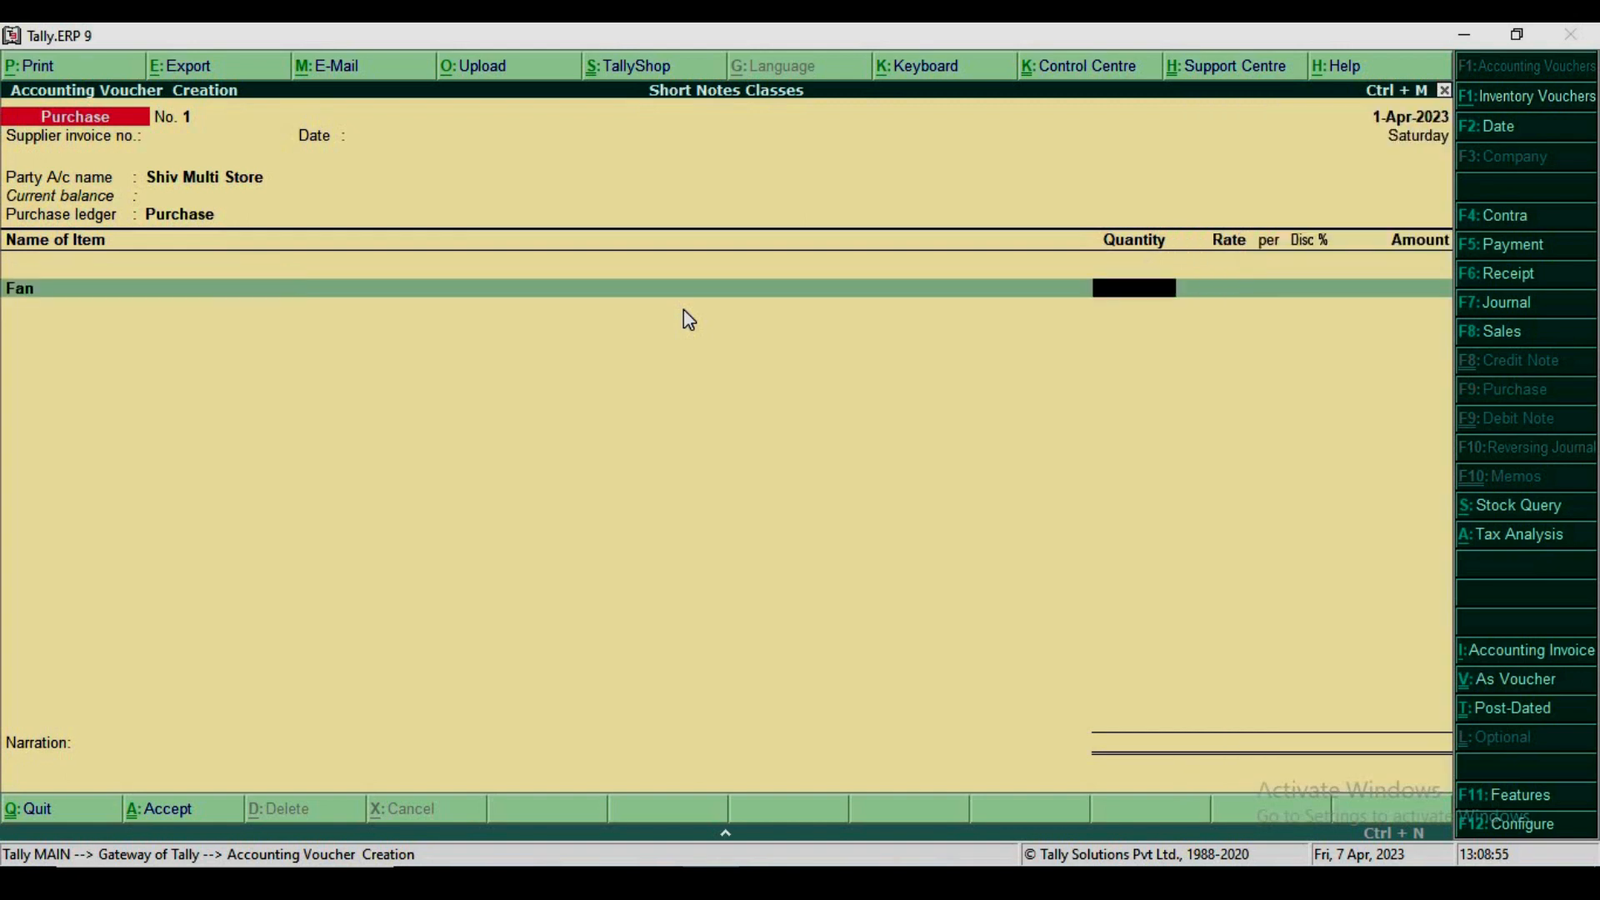
pyautogui.write('10')
pyautogui.press('Return')
pyautogui.write('2500')
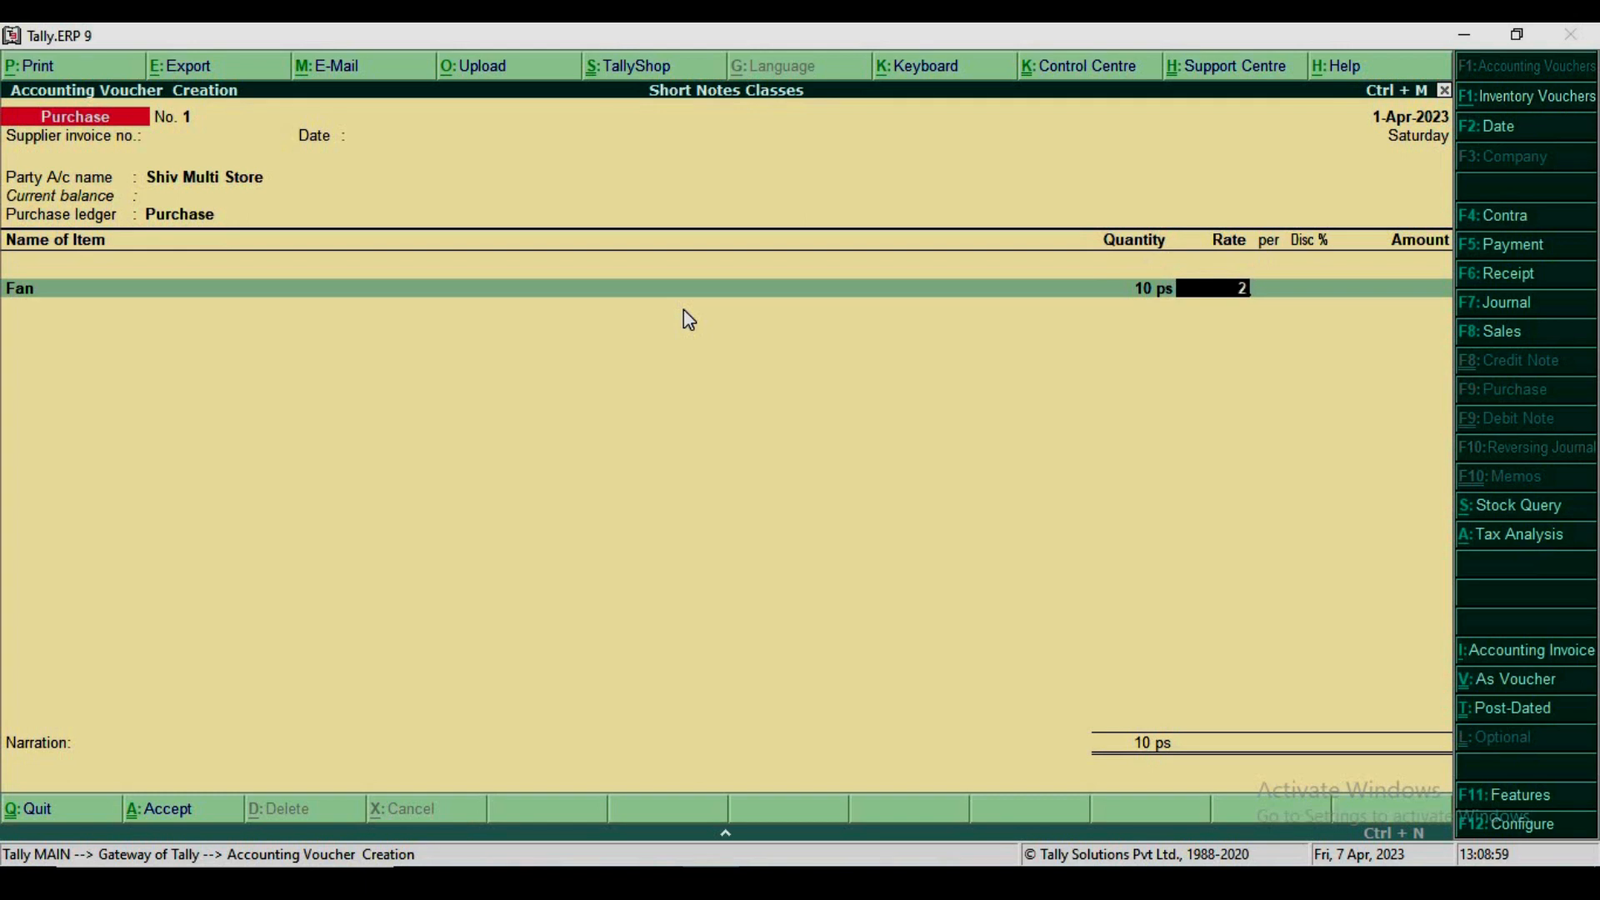
pyautogui.press('Return')
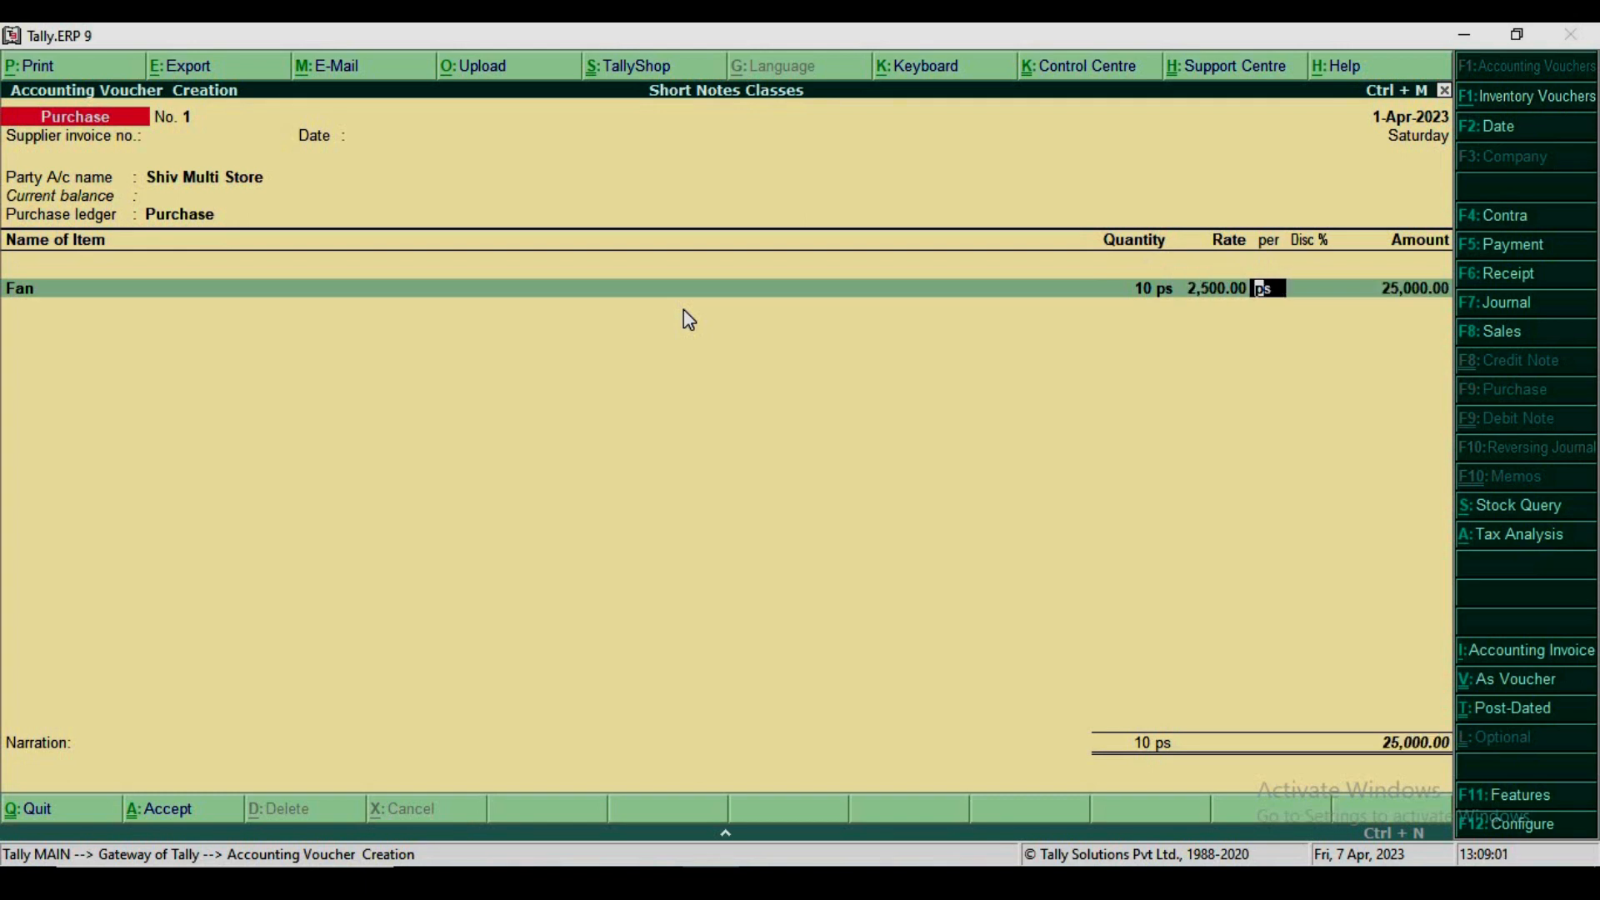
pyautogui.press('Return')
pyautogui.write('5')
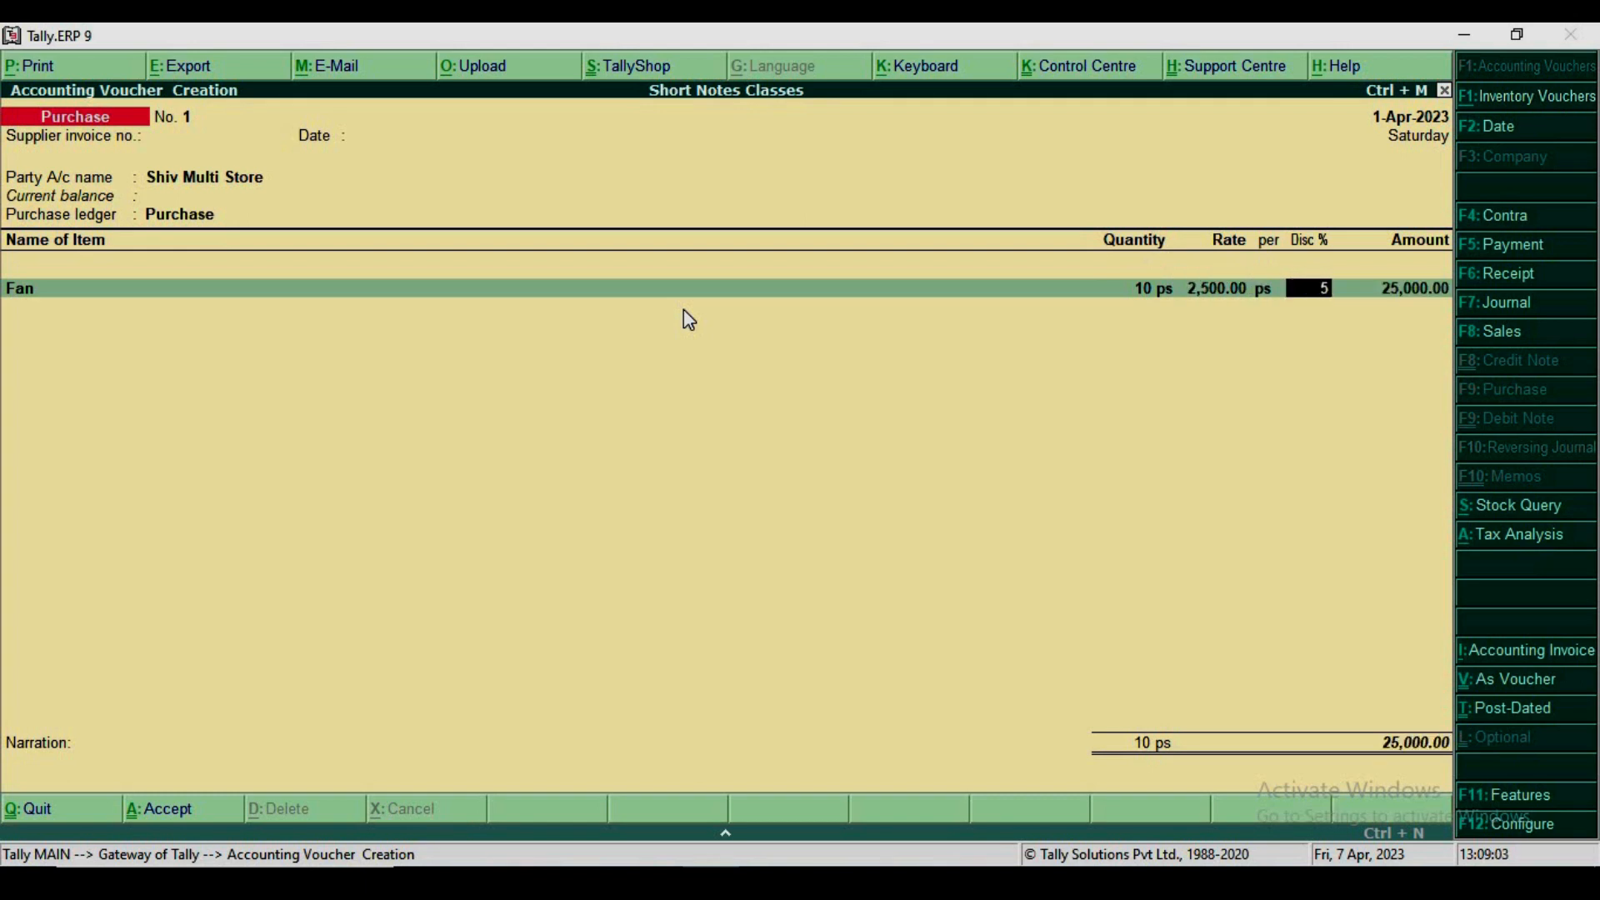
pyautogui.press('Return')
pyautogui.press('Return')
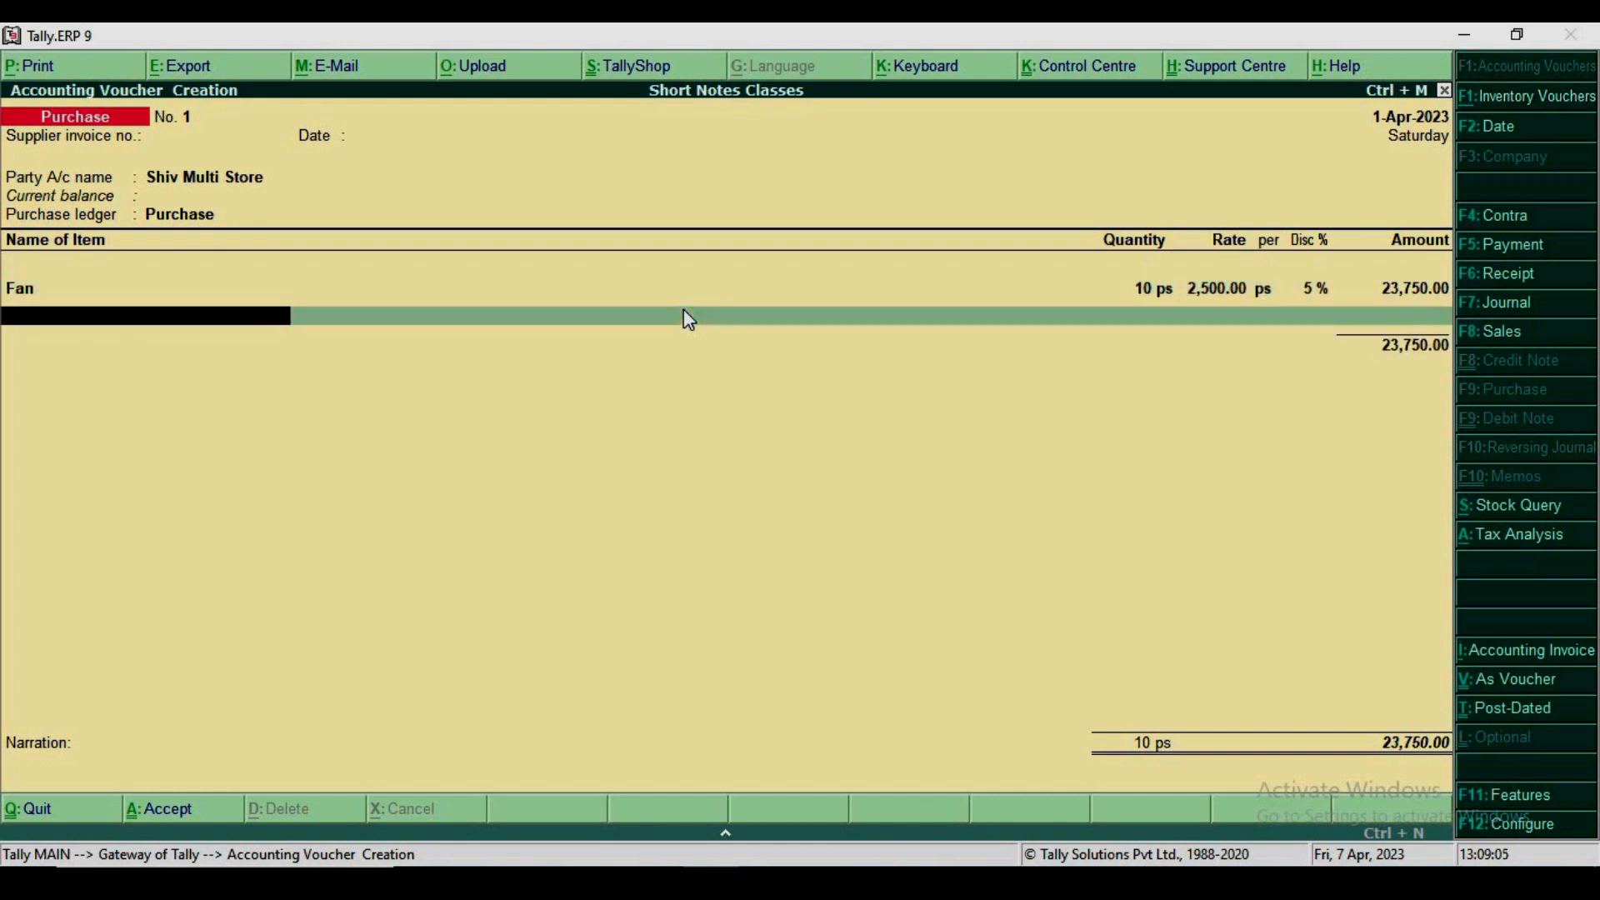
# - Add the stock item LED TV with quantity 15 ps and rate 21,500, without a discount
pyautogui.write('L')
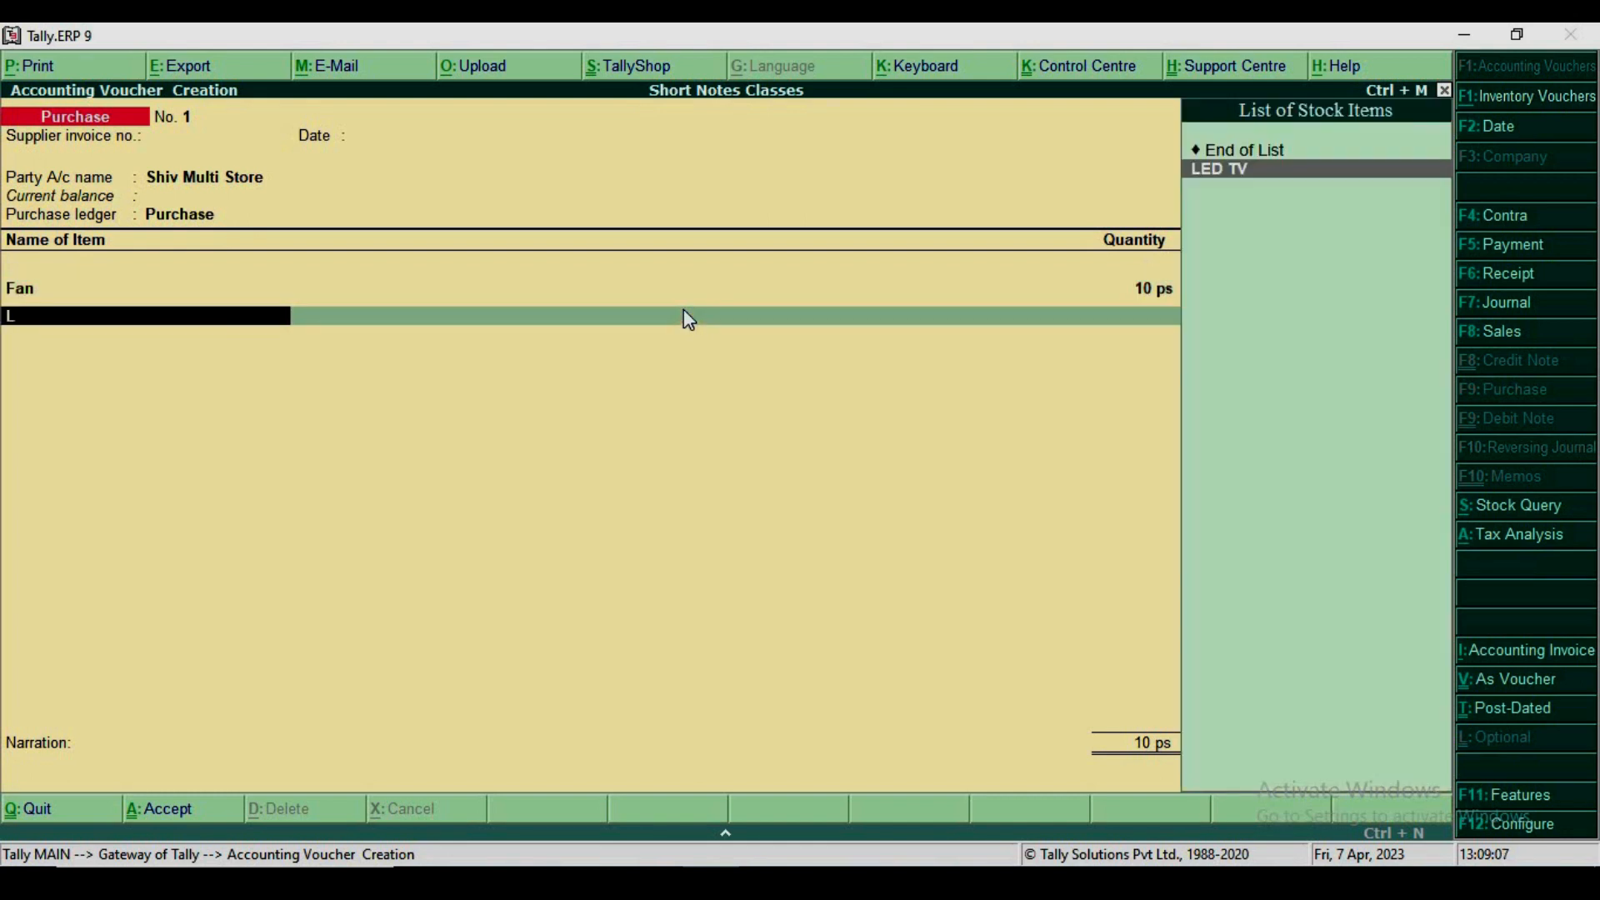
pyautogui.press('Return')
pyautogui.write('15')
pyautogui.press('Return')
pyautogui.write('21500')
pyautogui.press('Return')
pyautogui.press('Return')
pyautogui.press('Return')
pyautogui.press('Return')
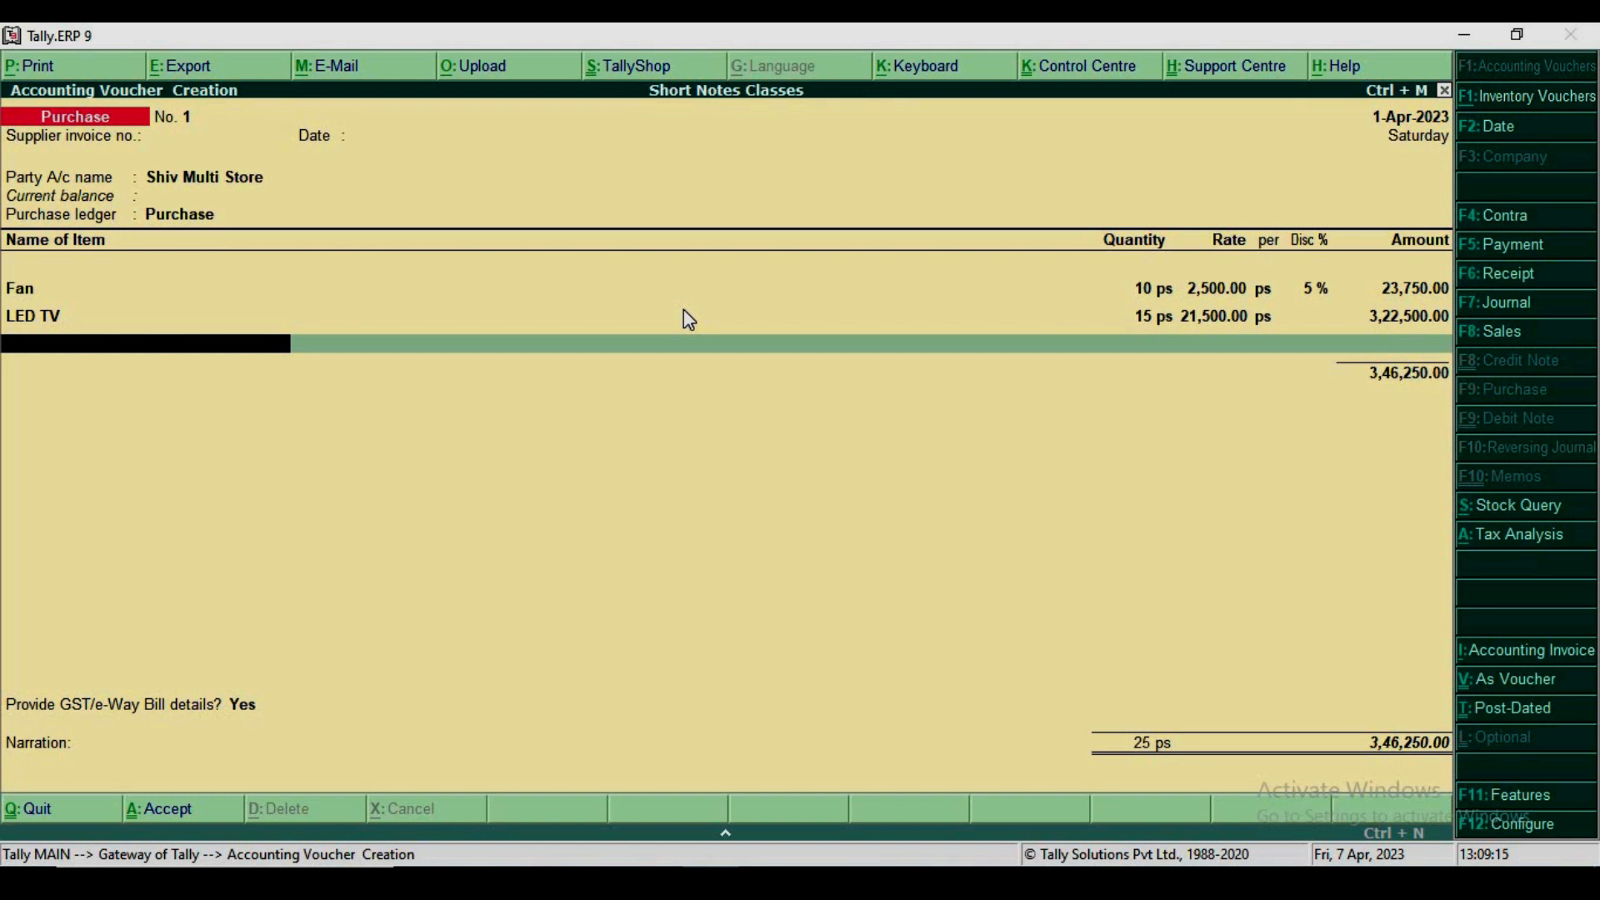
# - End the item list and add the CGST and SGST ledgers with their calculated amounts
pyautogui.press('Return')
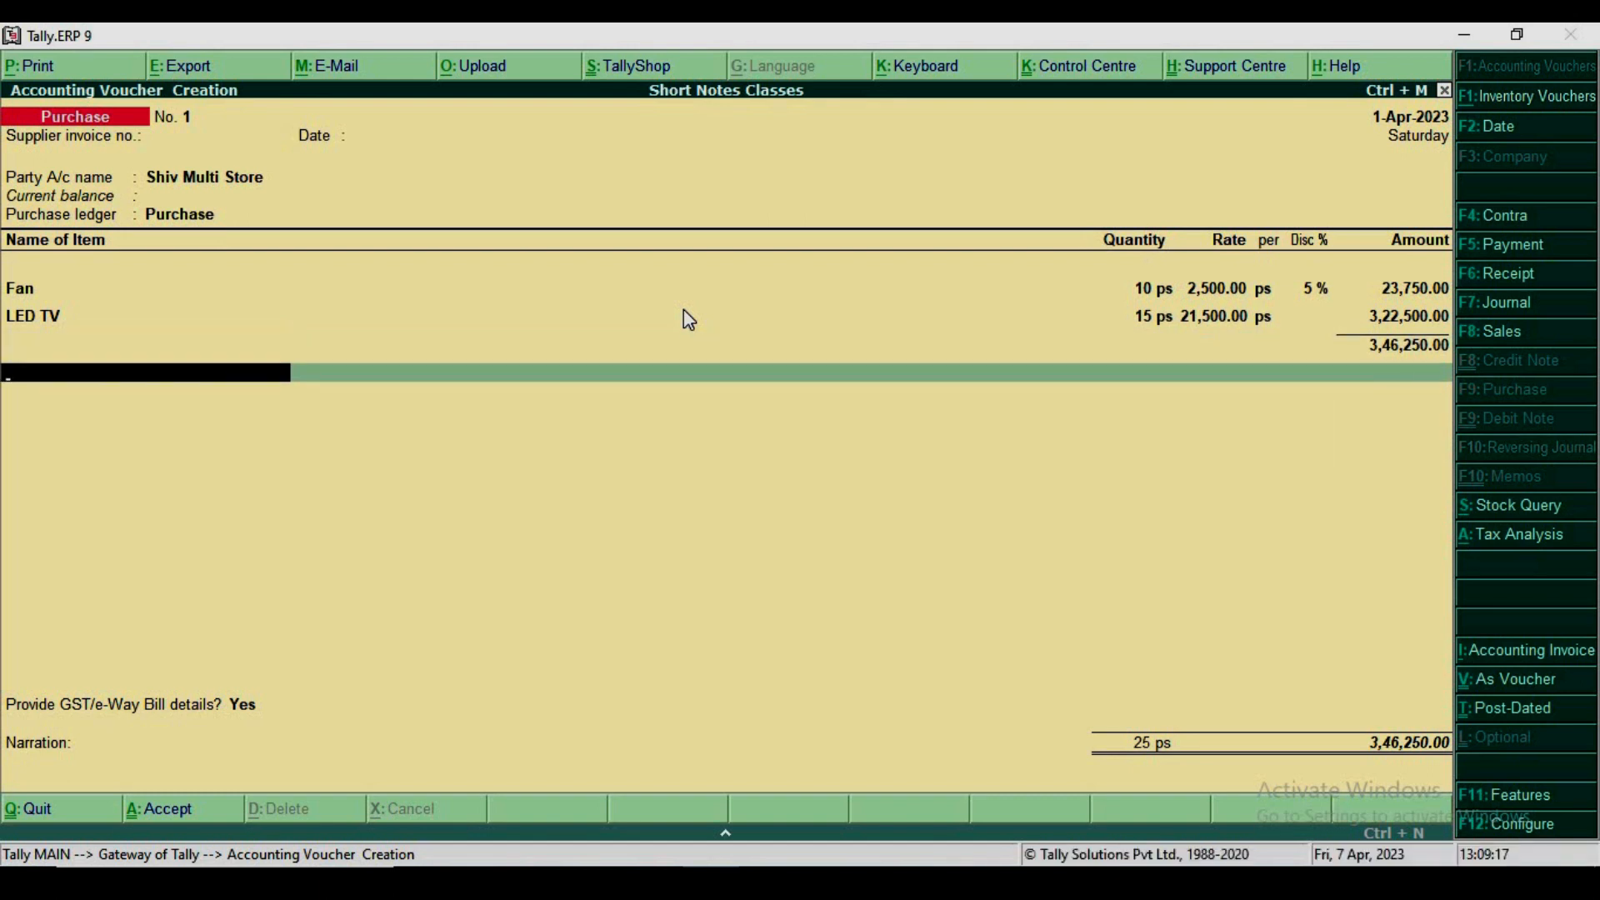
pyautogui.write('C')
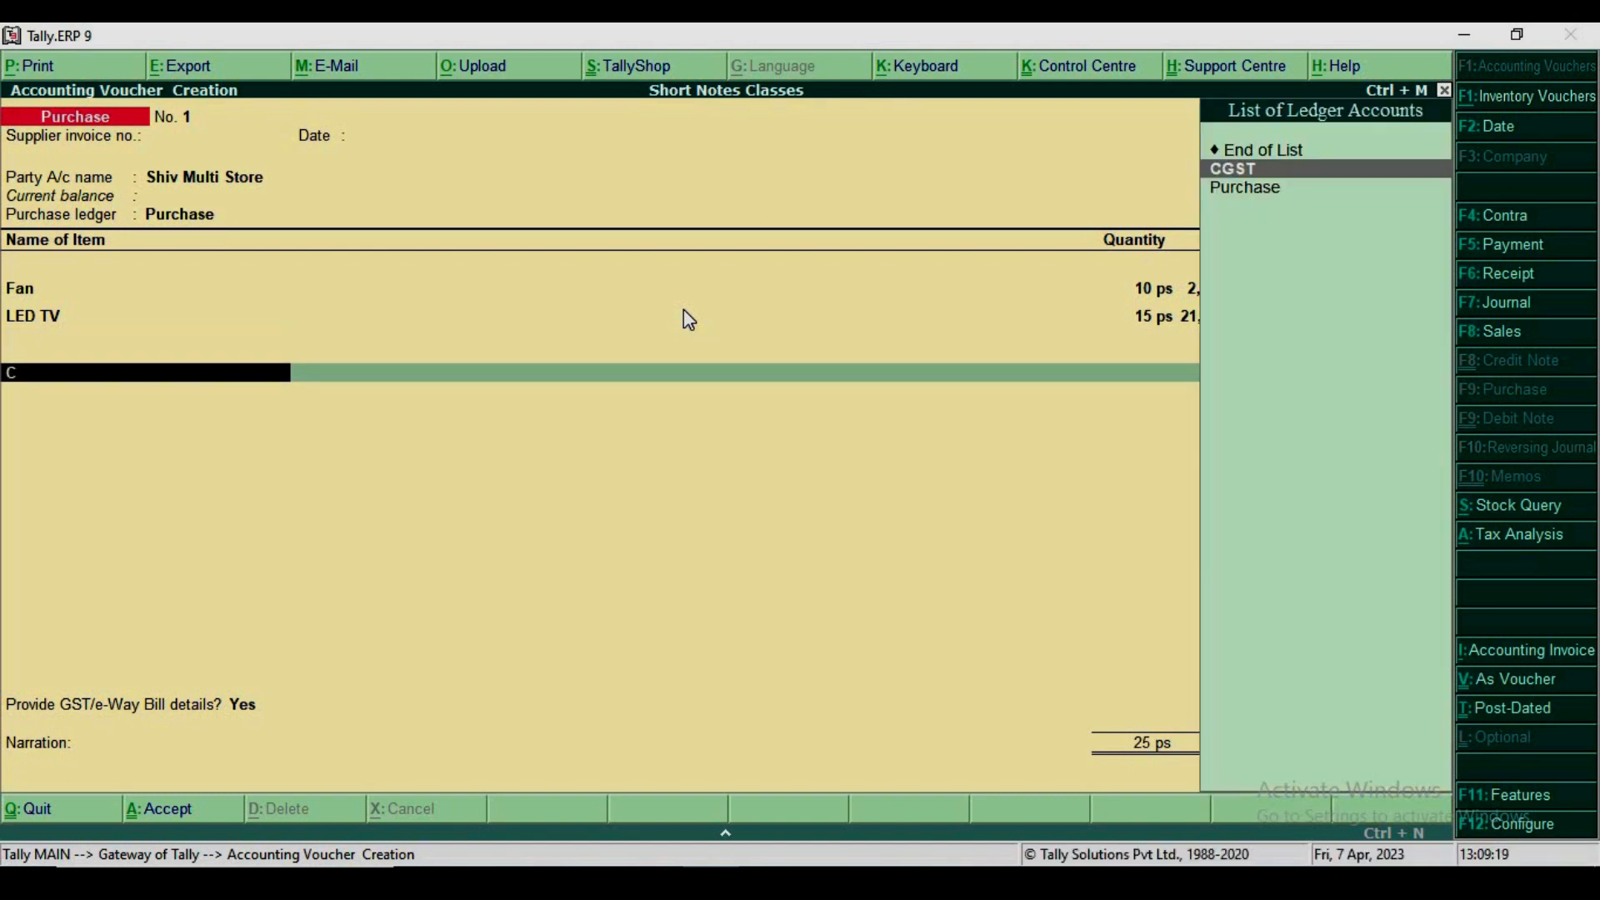
pyautogui.press('Return')
pyautogui.press('Return')
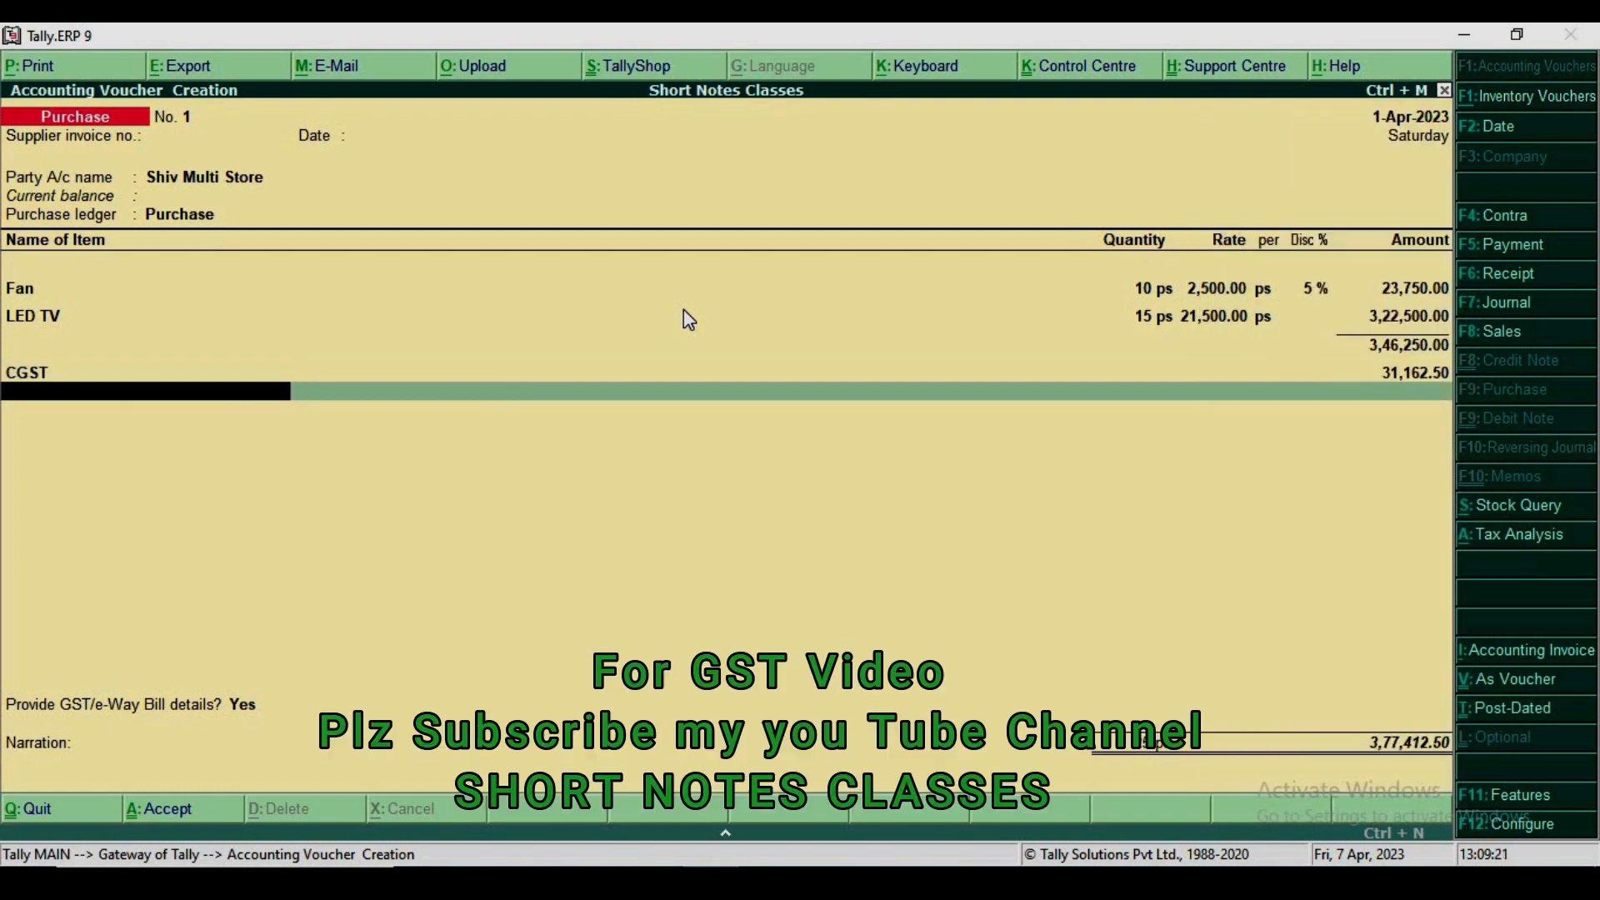
pyautogui.write('Sg')
pyautogui.press('Return')
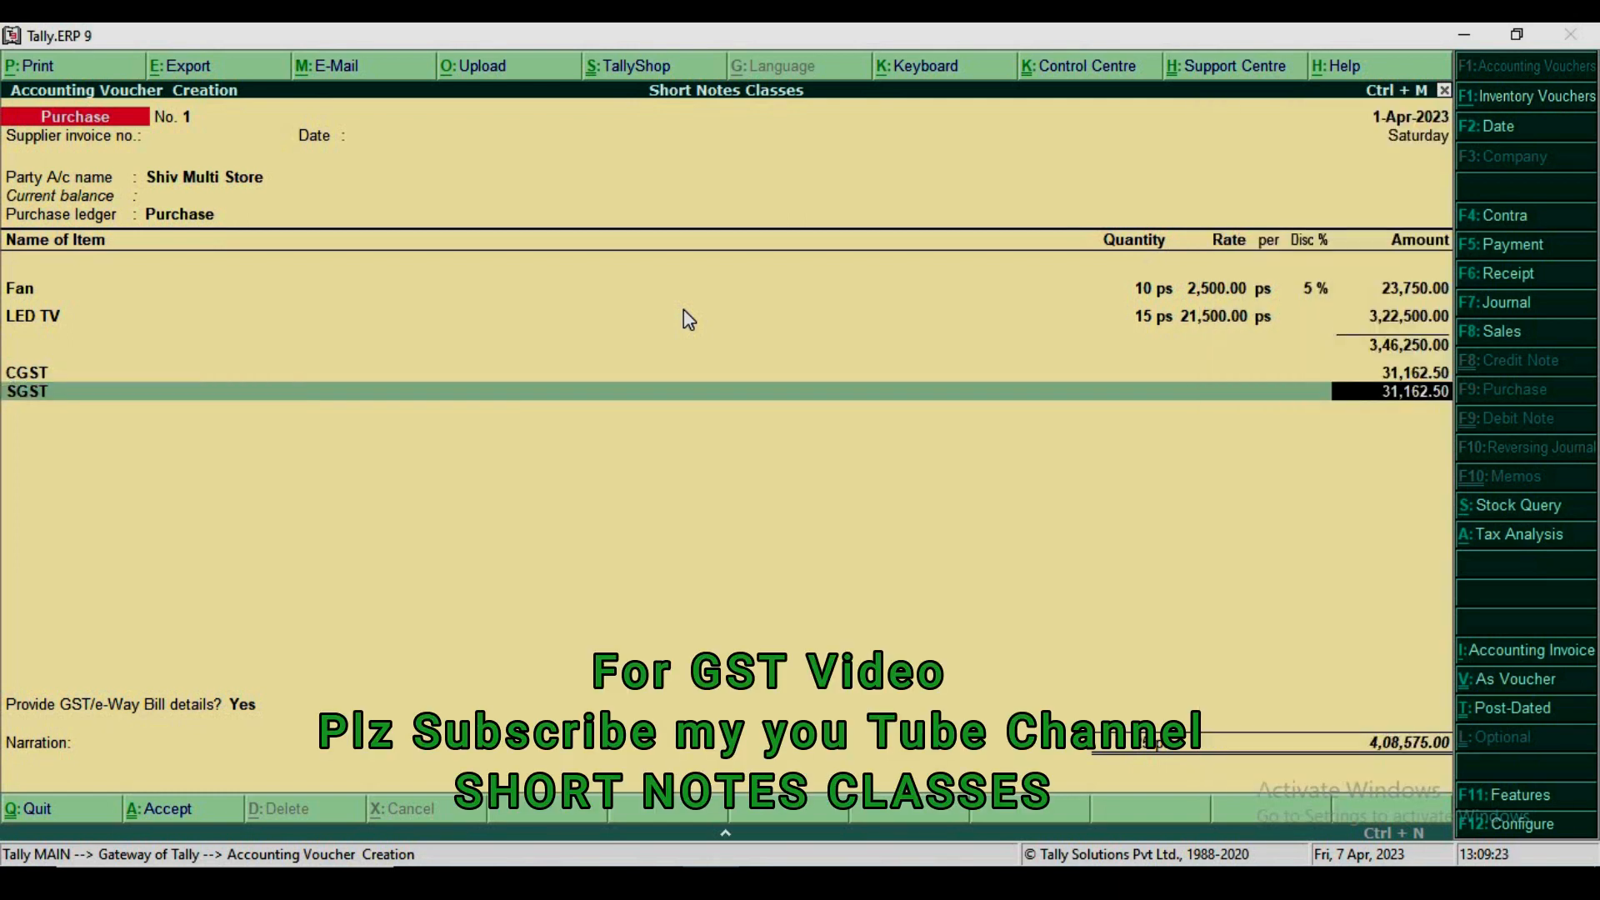
pyautogui.press('Return')
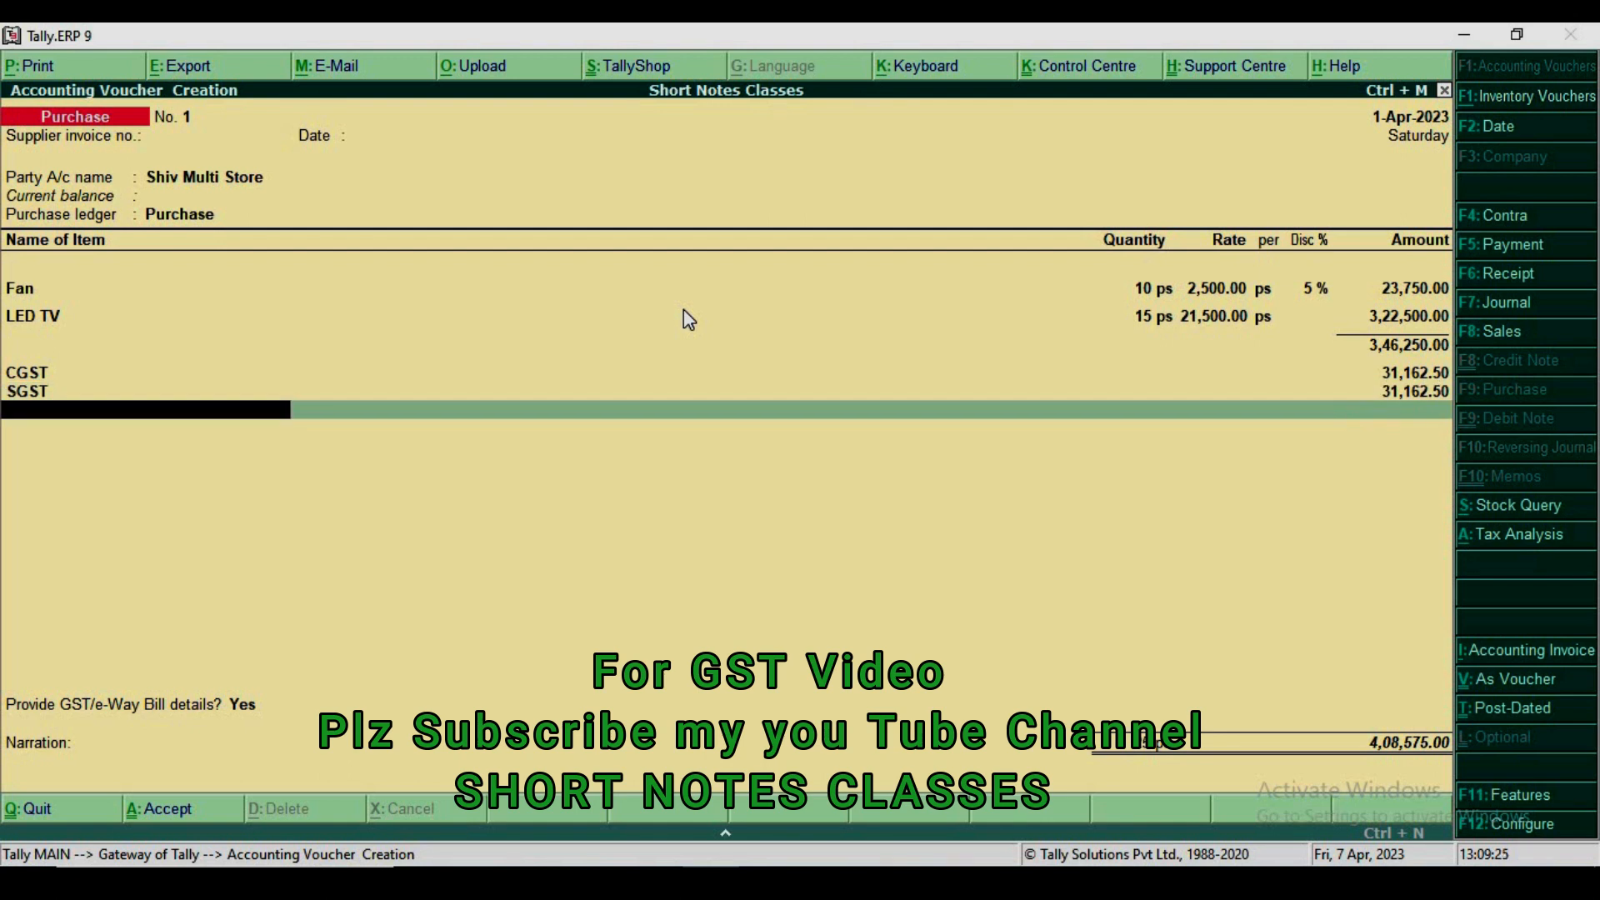
# - End the tax ledger list, leave the e-Way Bill details at their defaults and save the purchase voucher
pyautogui.press('Return')
pyautogui.press('Return')
pyautogui.press('Return')
pyautogui.press('Return')
pyautogui.press('Return')
pyautogui.press('Return')
pyautogui.press('Return')
pyautogui.press('Return')
pyautogui.press('Return')
pyautogui.press('Return')
pyautogui.press('Return')
pyautogui.press('Return')
pyautogui.press('Return')
pyautogui.press('Return')
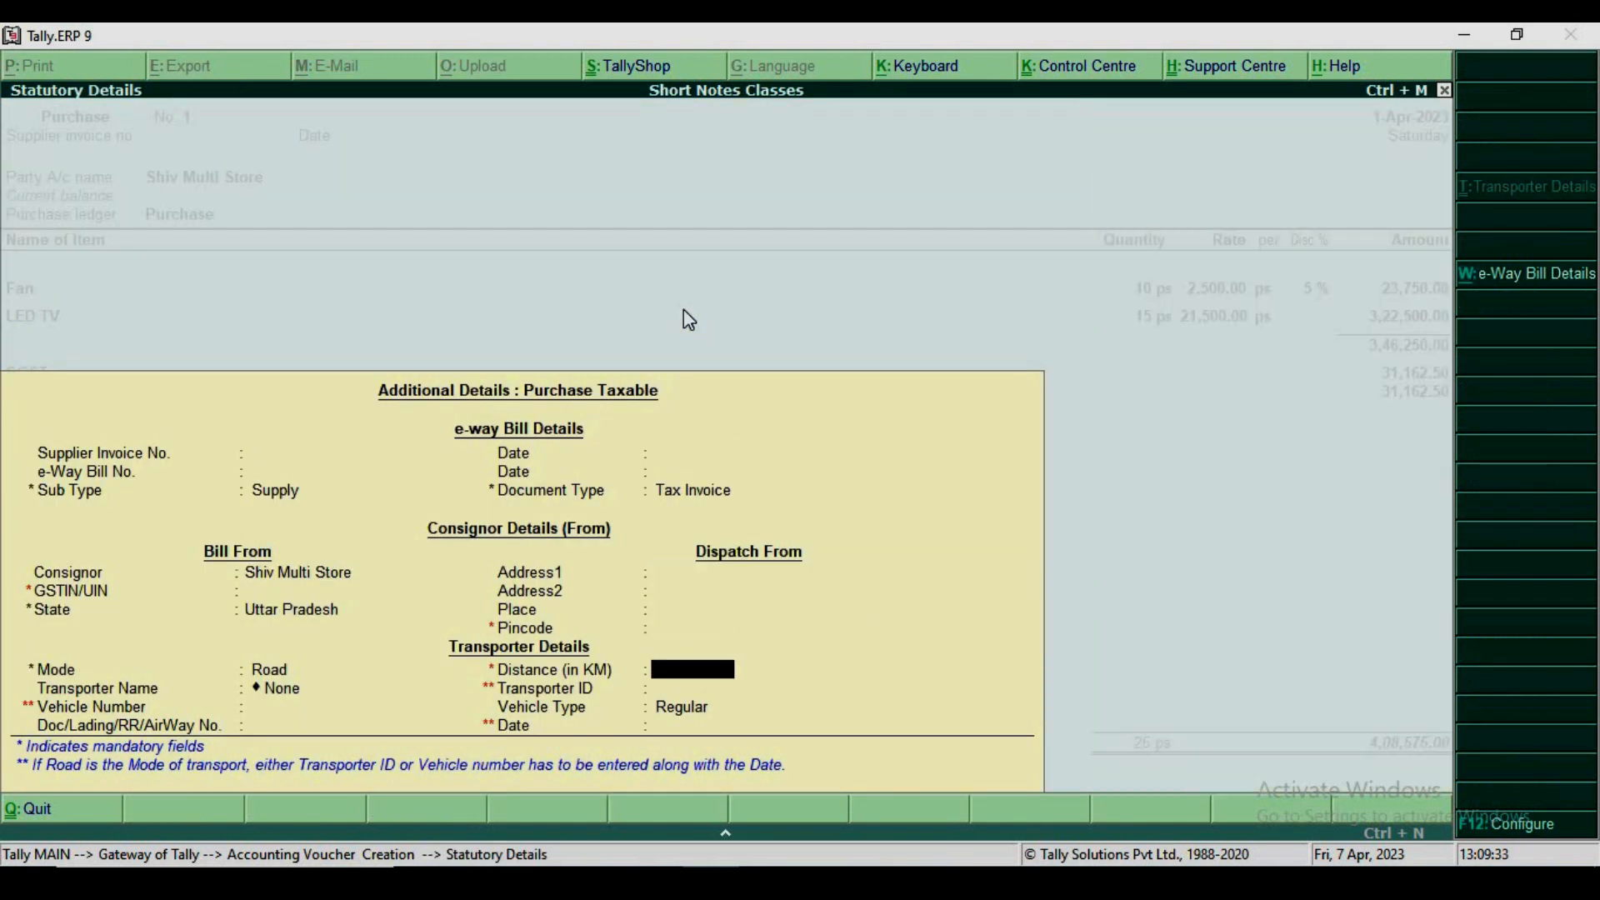
pyautogui.press('Return')
pyautogui.press('Return')
pyautogui.press('Return')
pyautogui.press('Return')
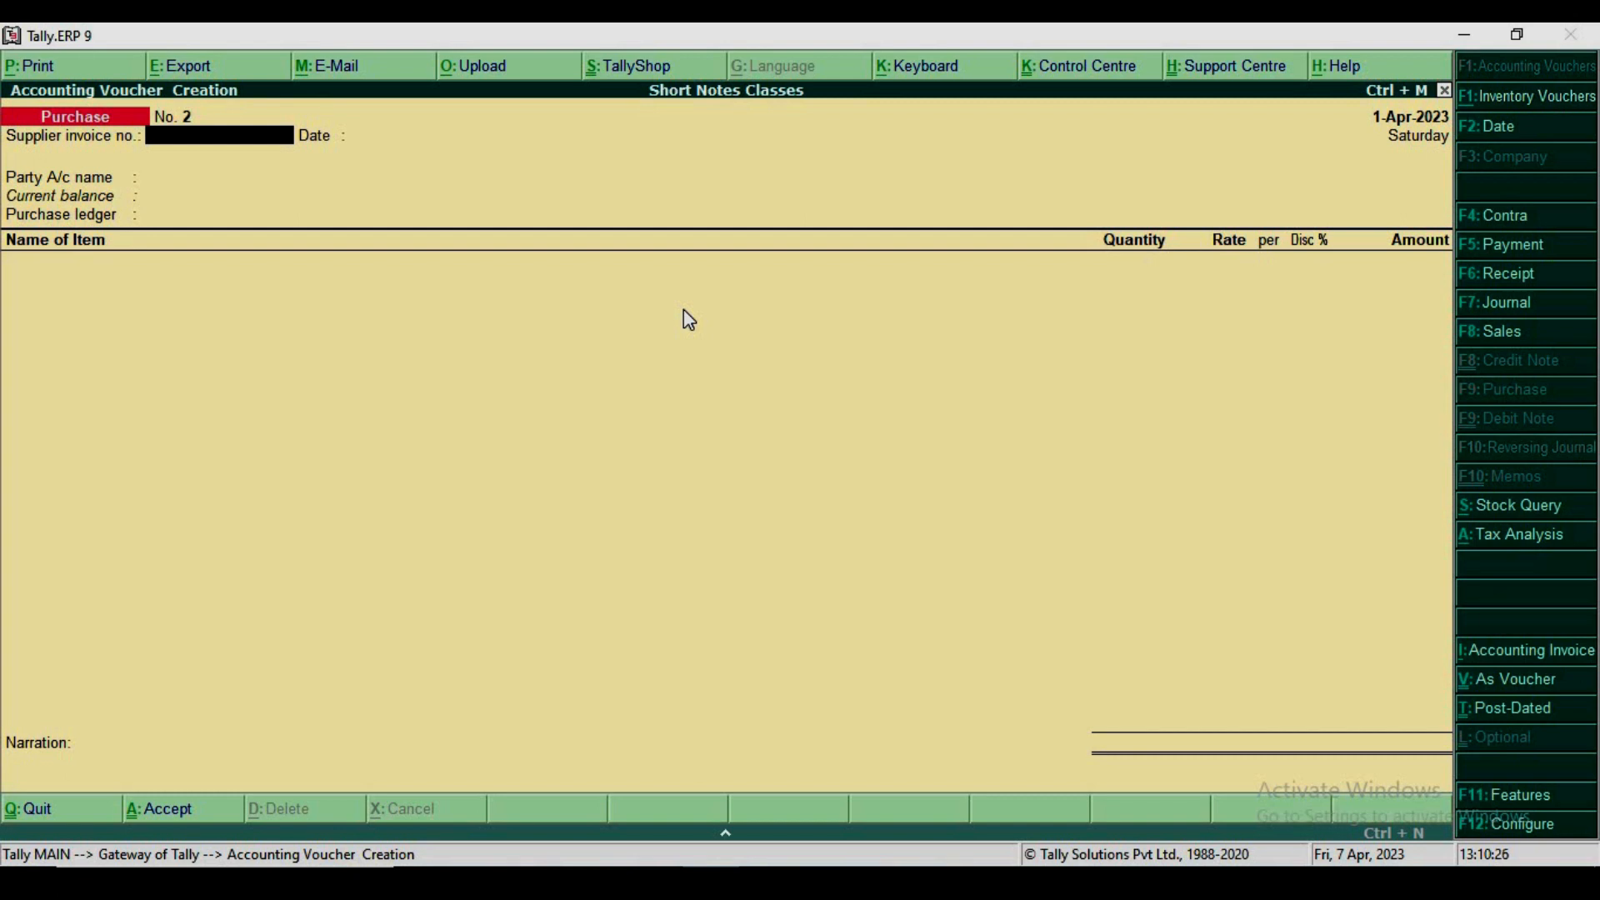
# - Open the saved purchase voucher and examine its invoice in a zoomed print preview
pyautogui.press('pageup')
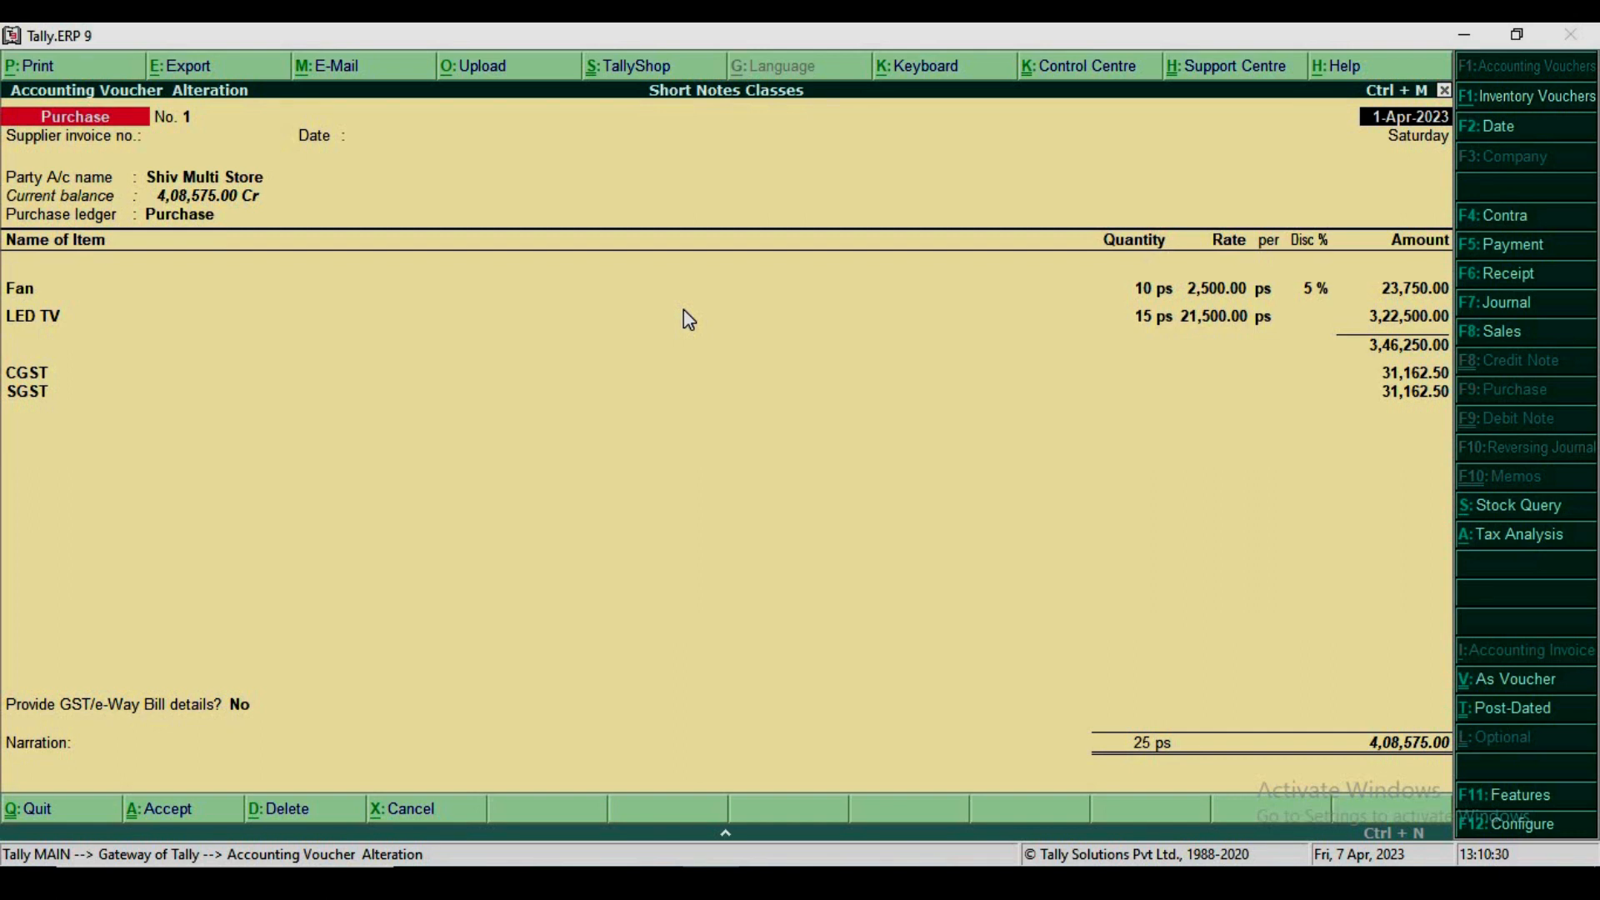
pyautogui.hotkey('alt', 'p')
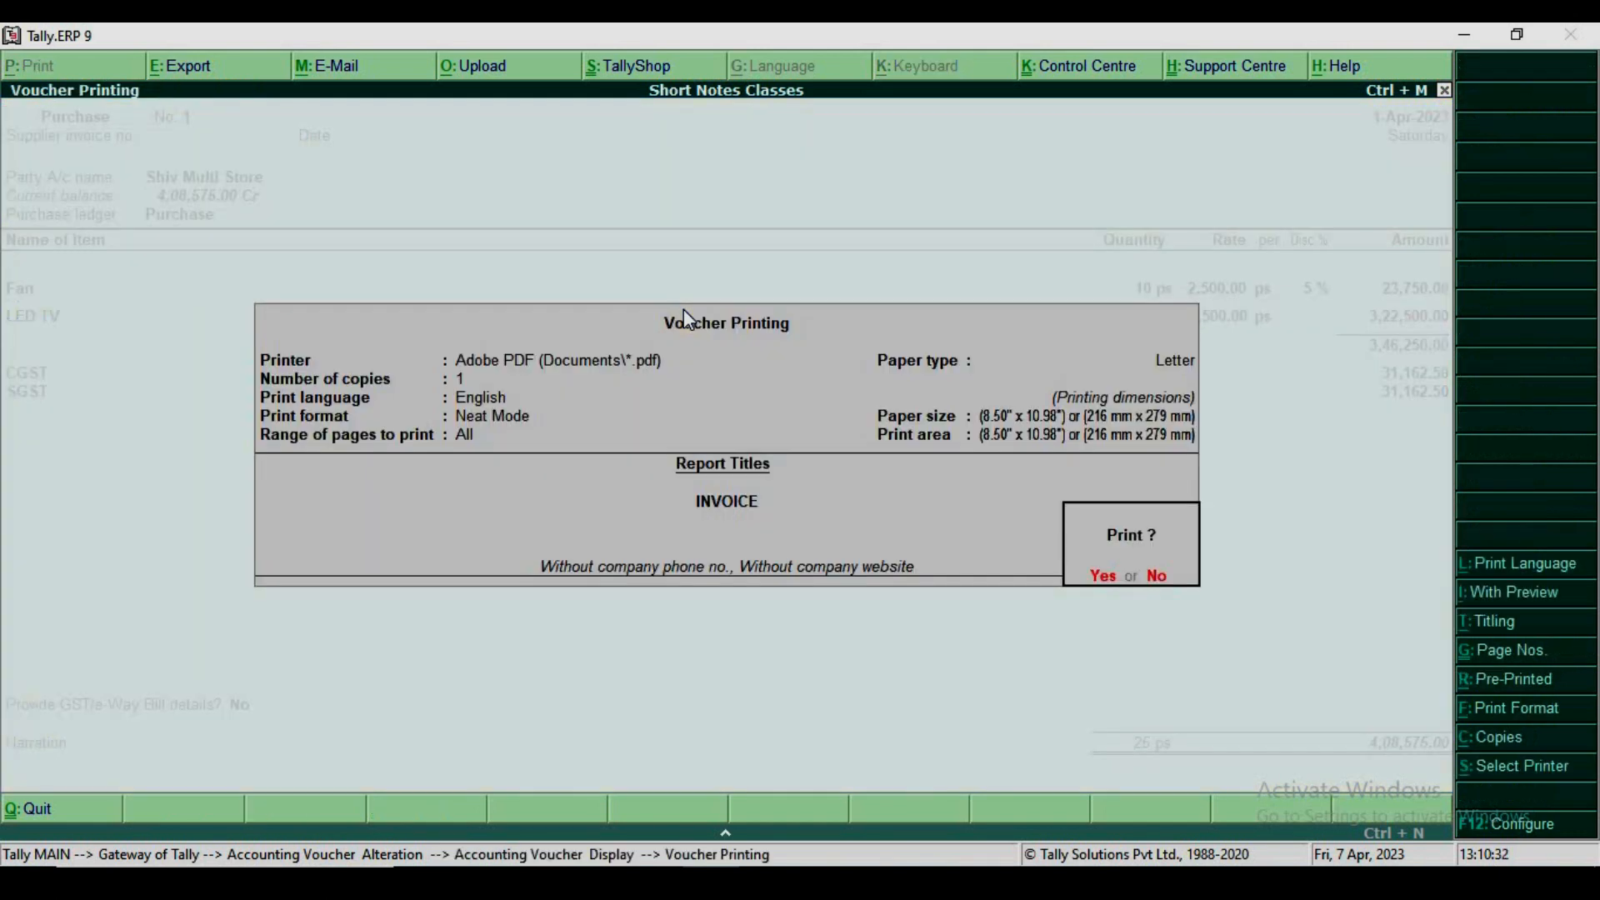
pyautogui.hotkey('alt', 'i')
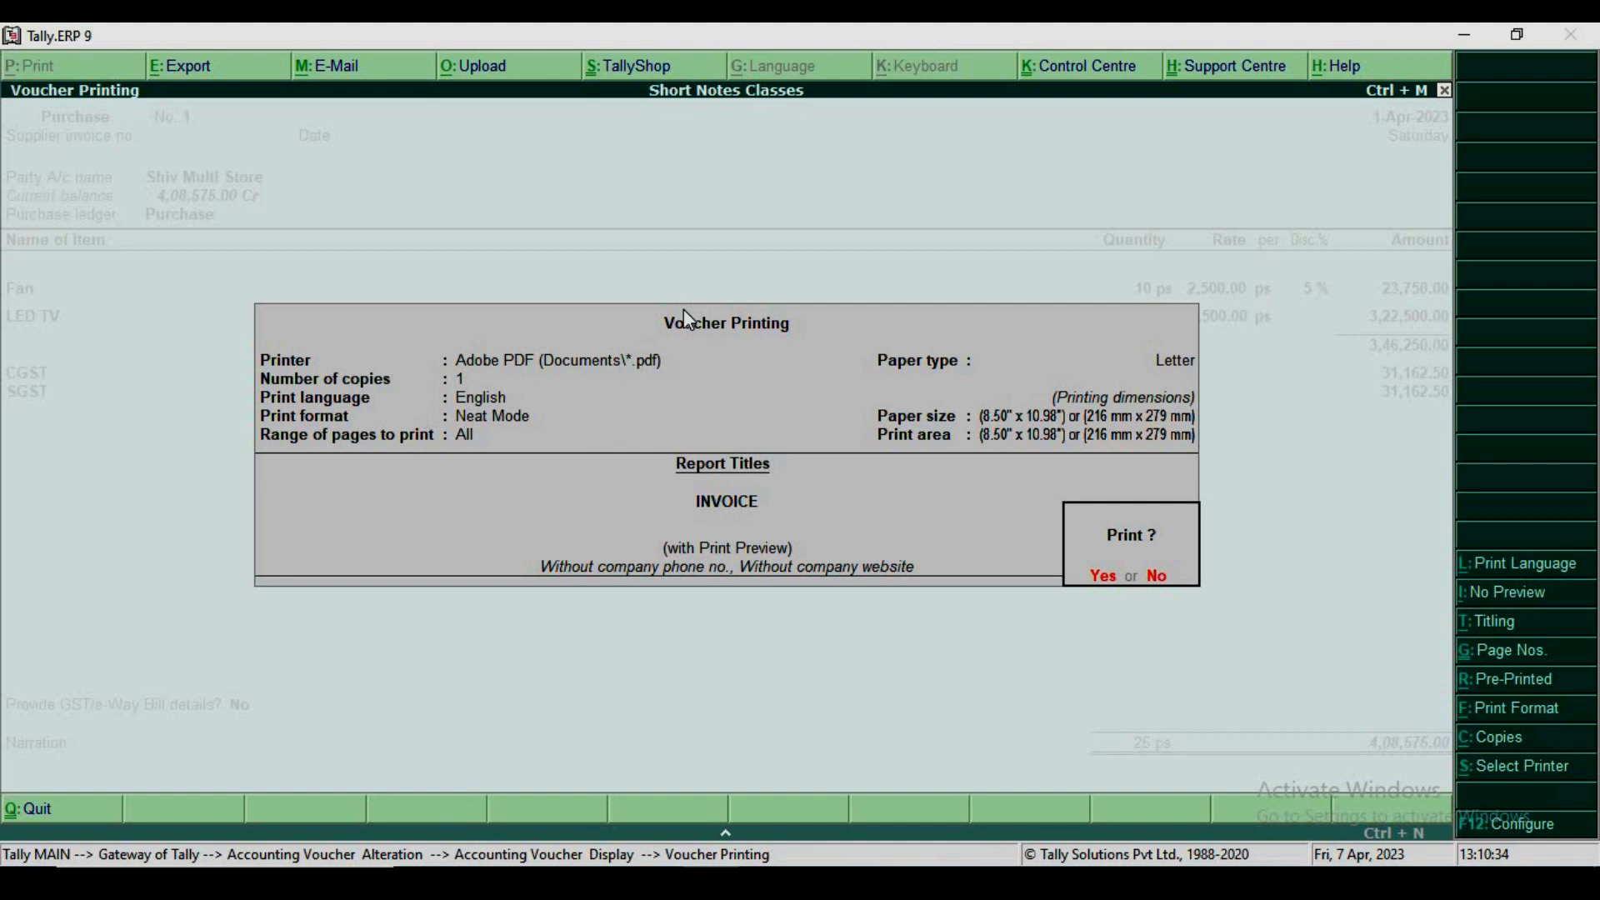
pyautogui.press('Return')
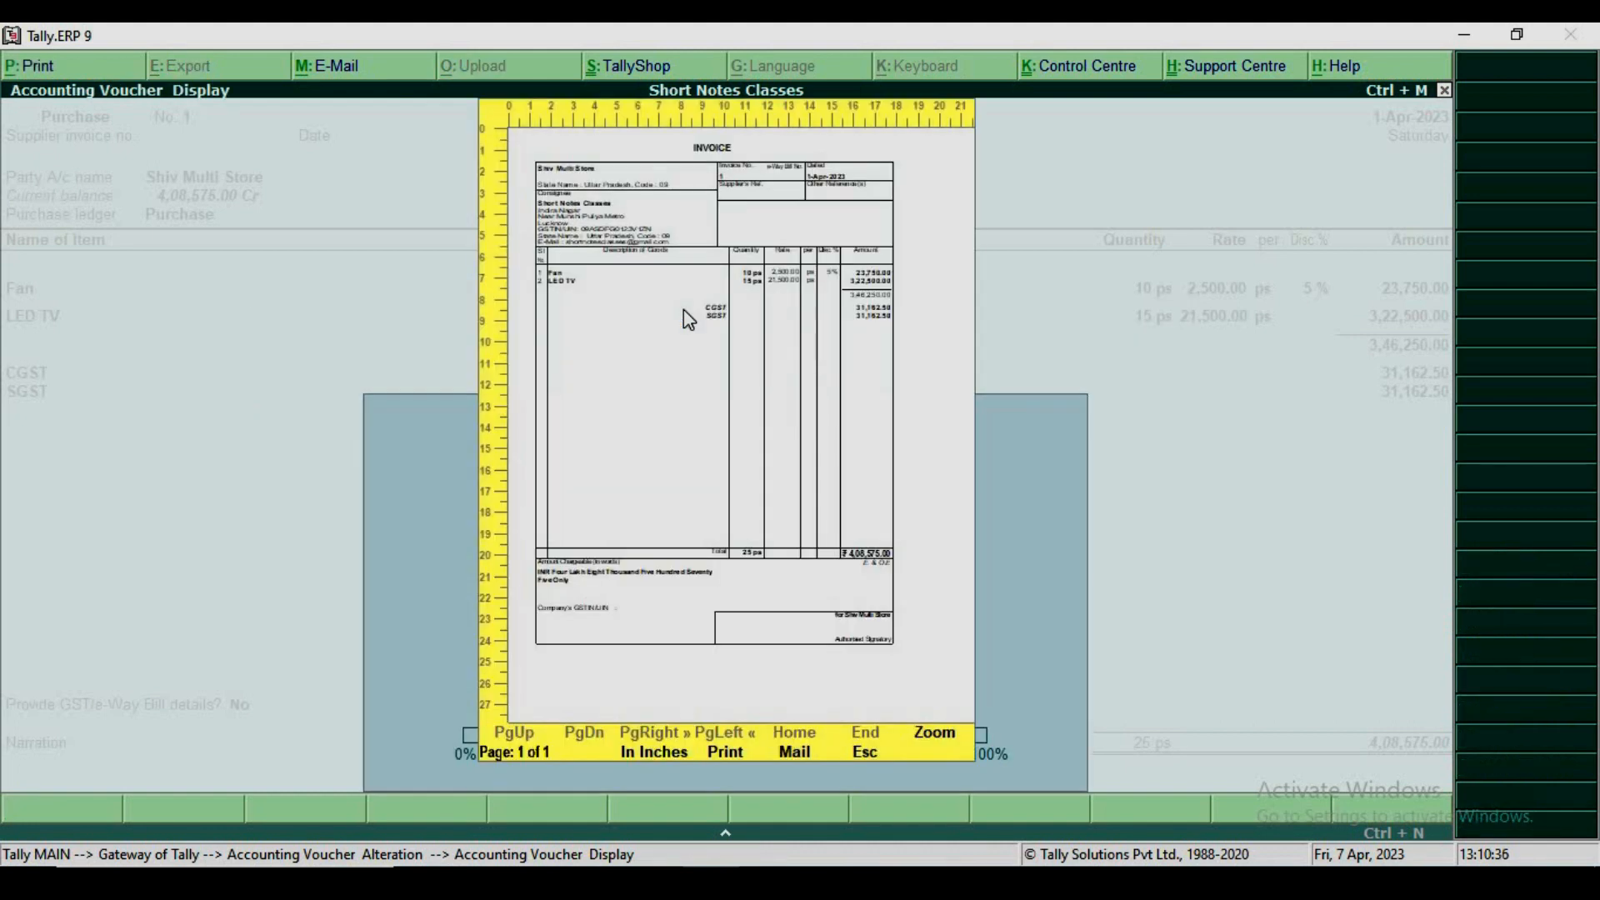
pyautogui.hotkey('alt', 'z')
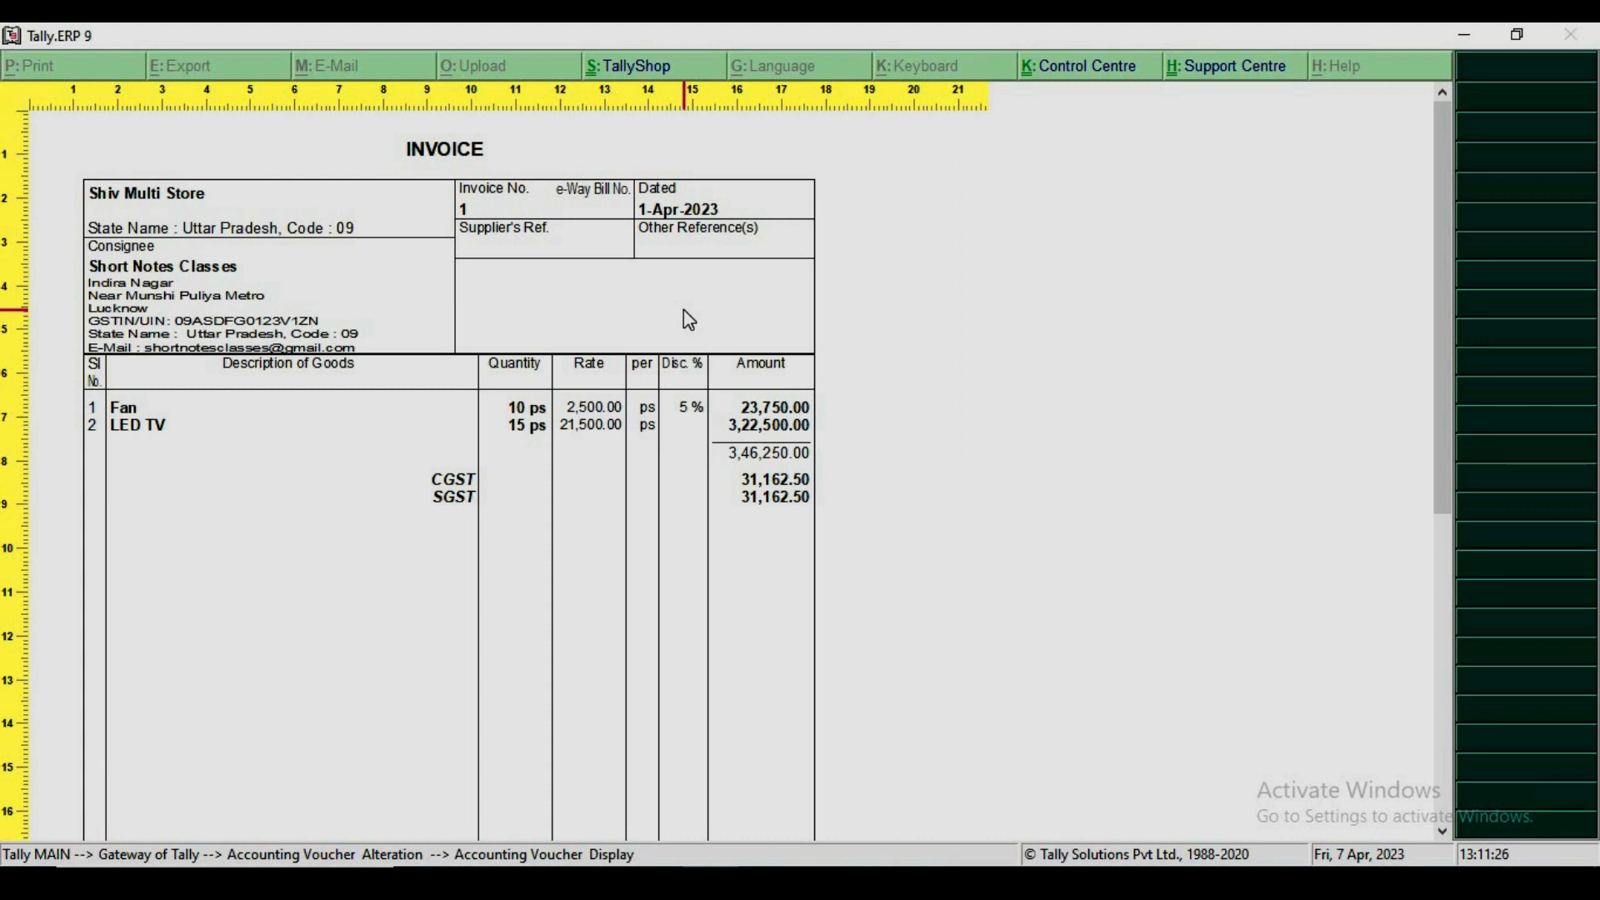
pyautogui.press('Escape')
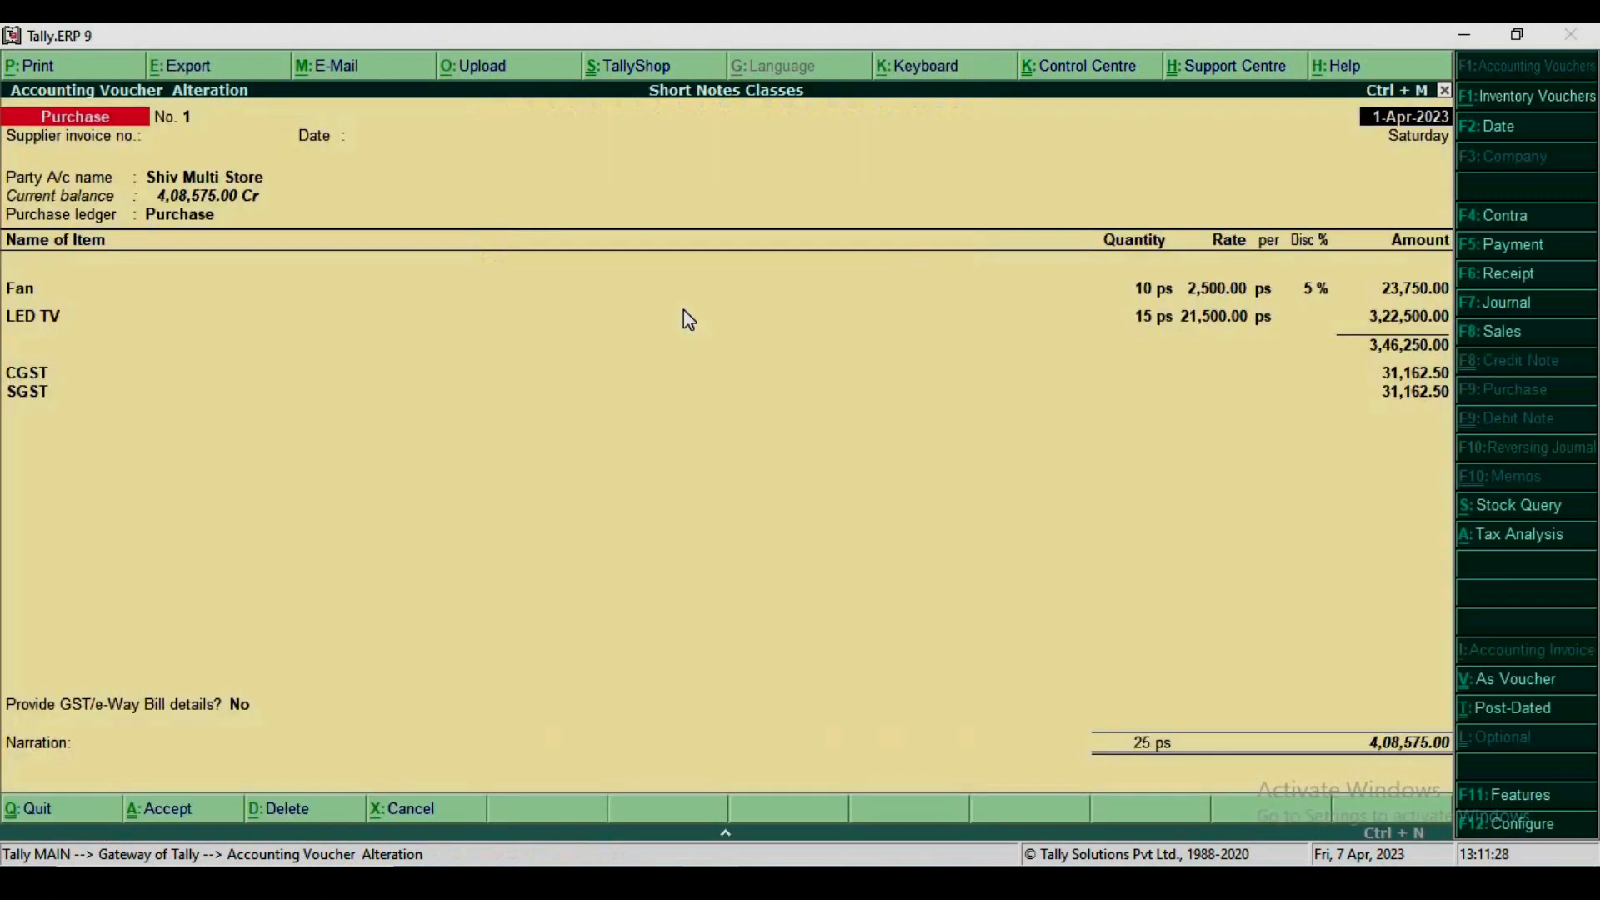
# - Leave the voucher screens and return to the Gateway of Tally
pyautogui.press('Escape')
pyautogui.press('y')
pyautogui.press('Escape')
pyautogui.press('y')
pyautogui.press('Escape')
pyautogui.press('n')
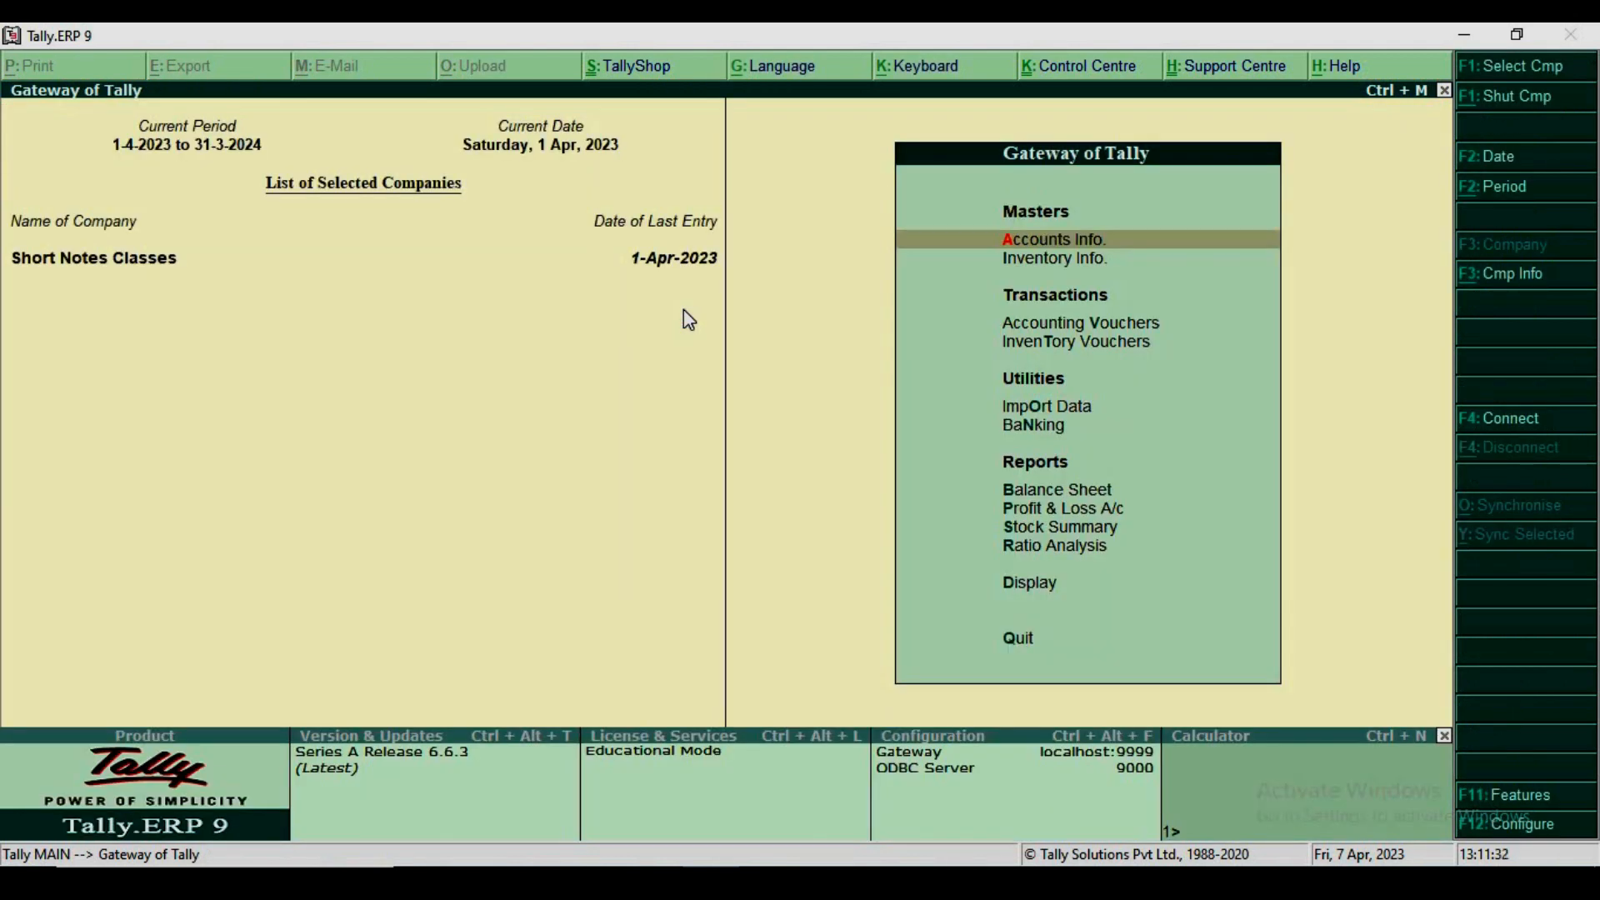
# - Enable the use of debit and credit notes in the company's inventory features
pyautogui.press('F11')
pyautogui.press('F2')
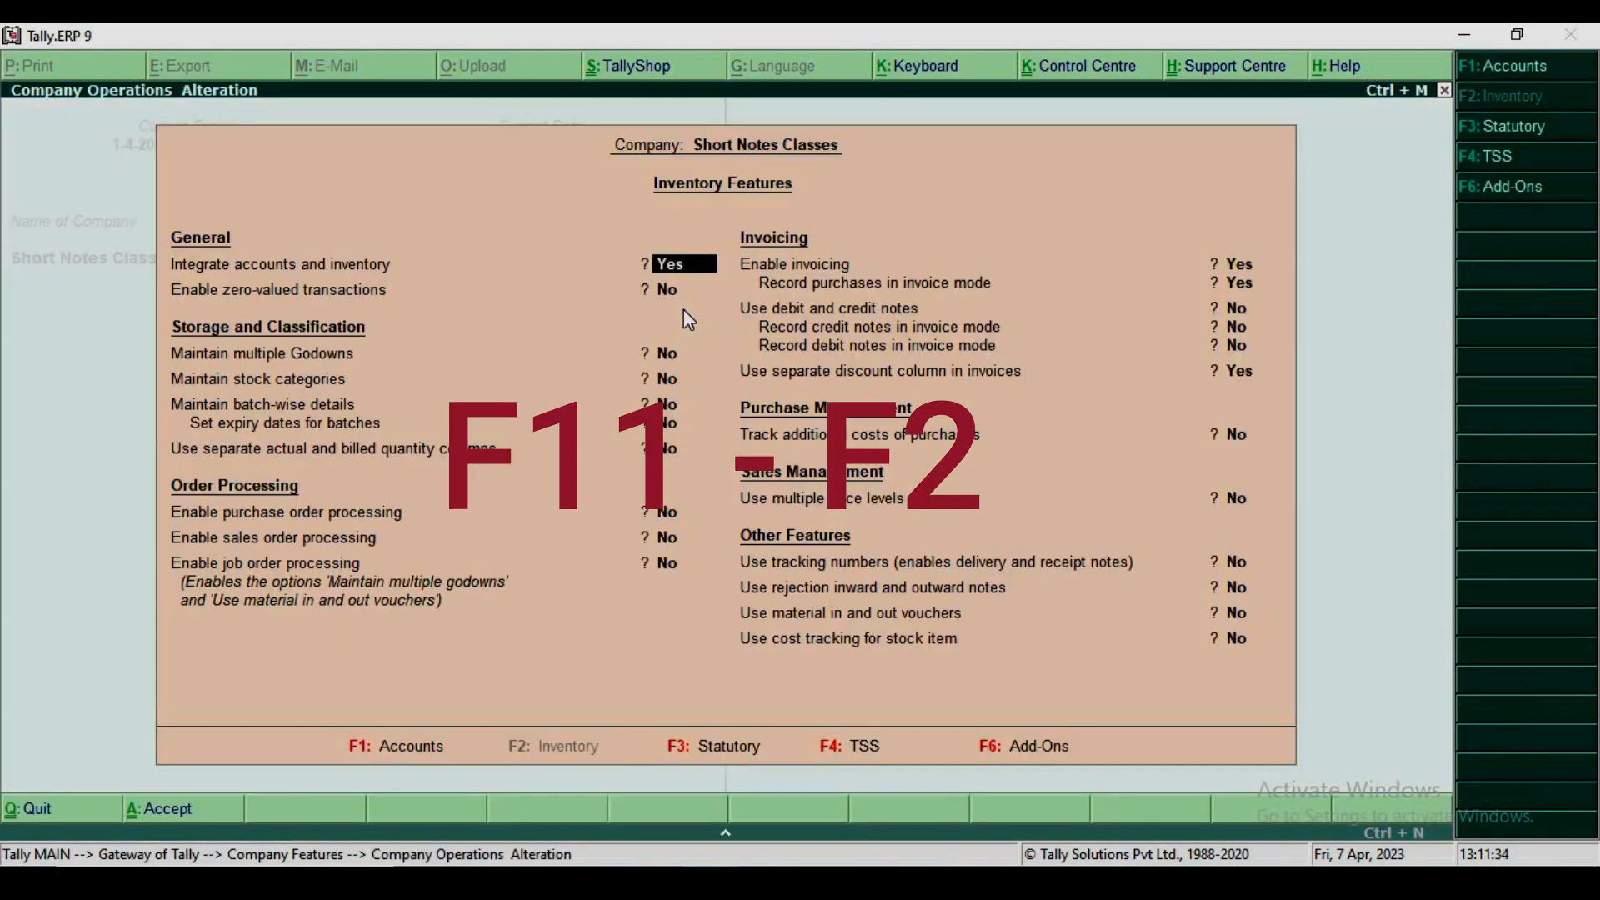
pyautogui.press('Return')
pyautogui.press('Return')
pyautogui.press('Return')
pyautogui.press('Return')
pyautogui.press('Return')
pyautogui.press('Return')
pyautogui.press('Return')
pyautogui.press('Return')
pyautogui.press('Return')
pyautogui.press('Return')
pyautogui.press('Return')
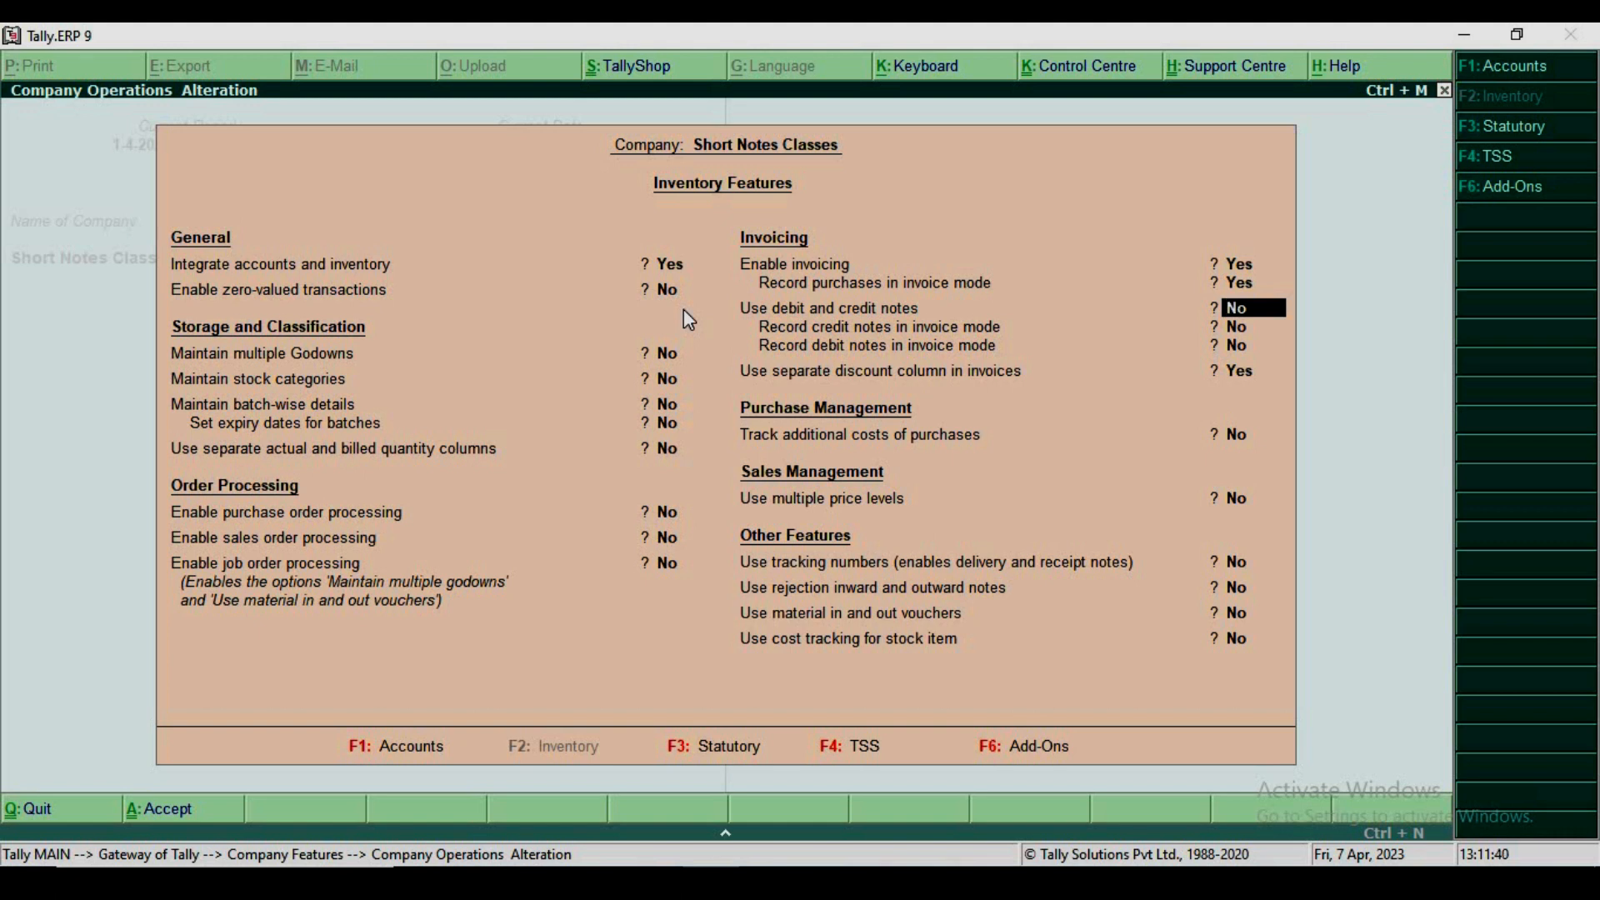
pyautogui.write('y')
pyautogui.press('Return')
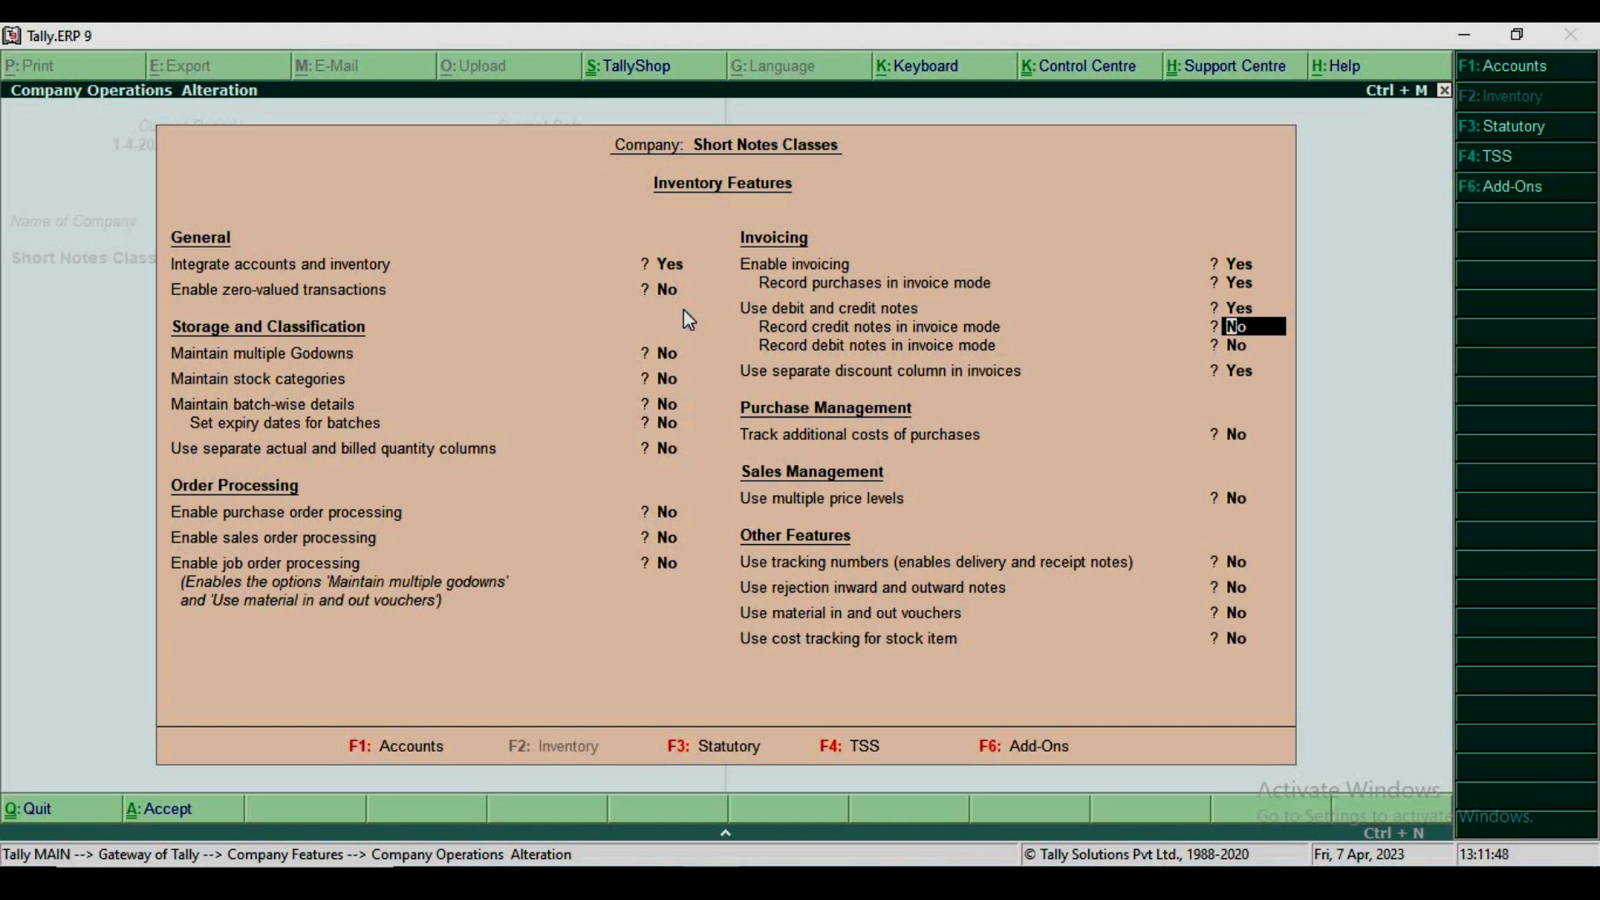
# - Enable recording both credit notes and debit notes in invoice mode, and save the inventory features
pyautogui.write('y')
pyautogui.press('Return')
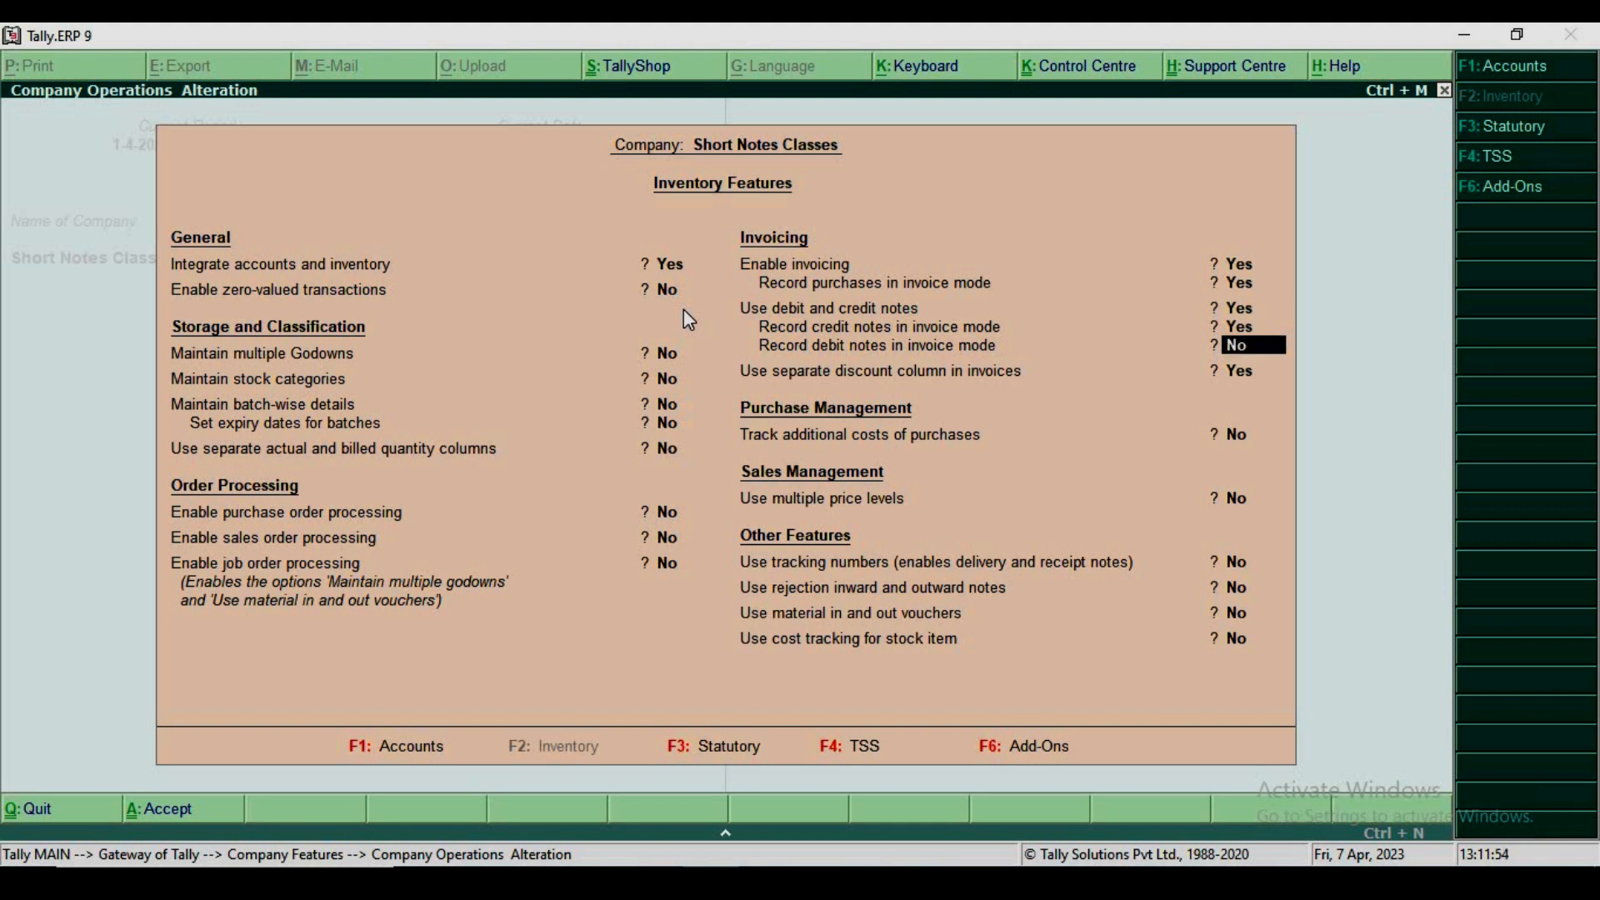
pyautogui.write('y')
pyautogui.hotkey('ctrl', 'a')
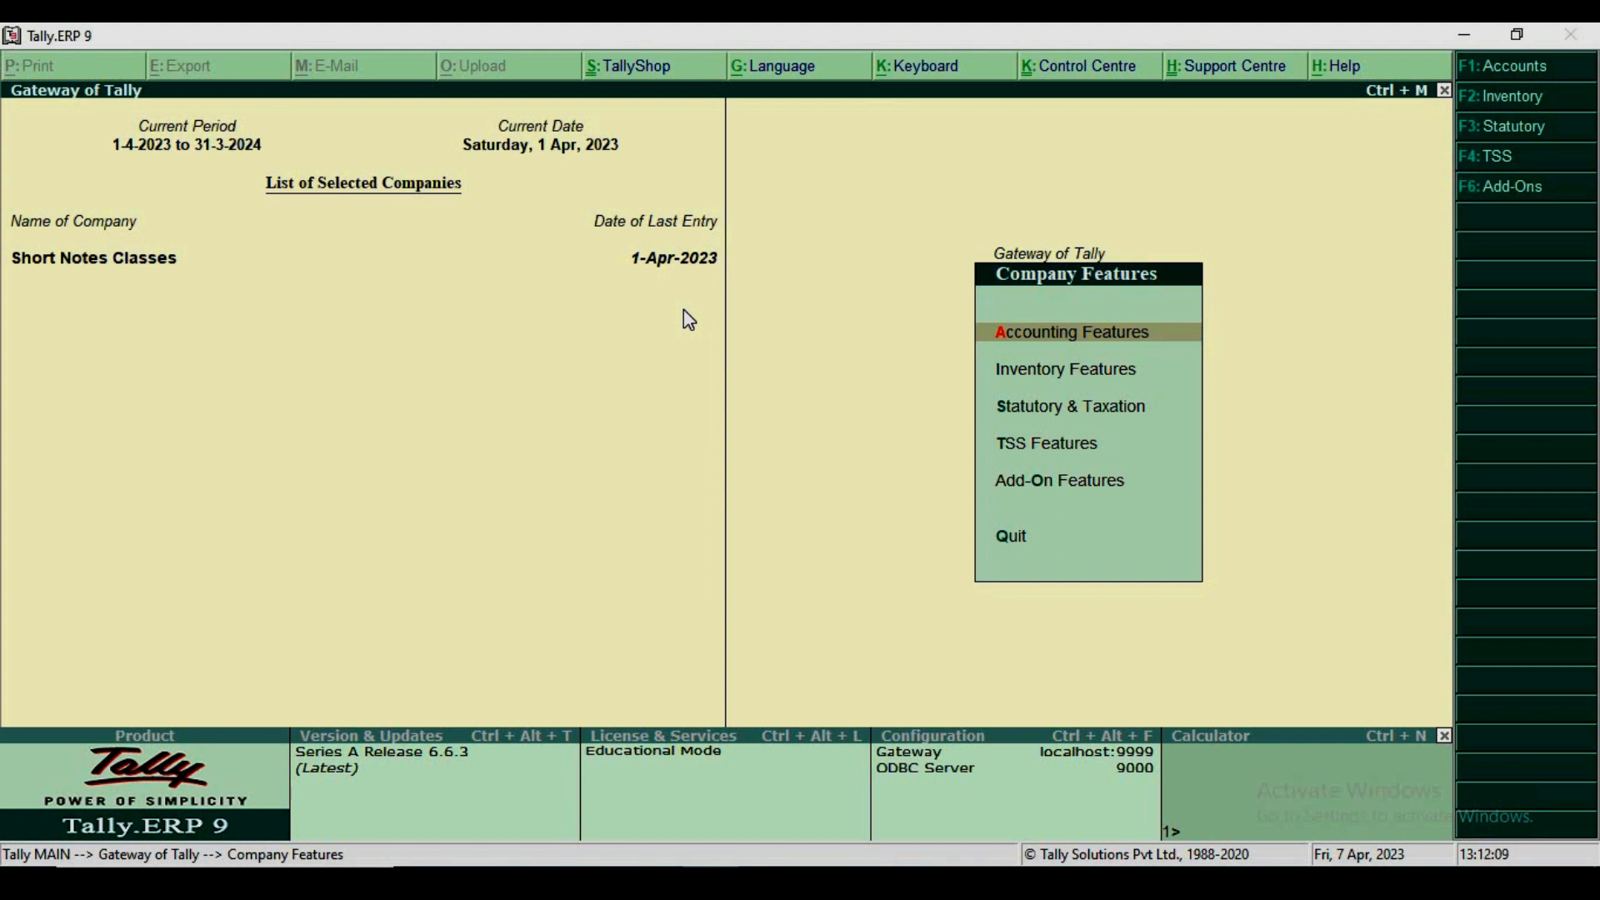
pyautogui.press('Escape')
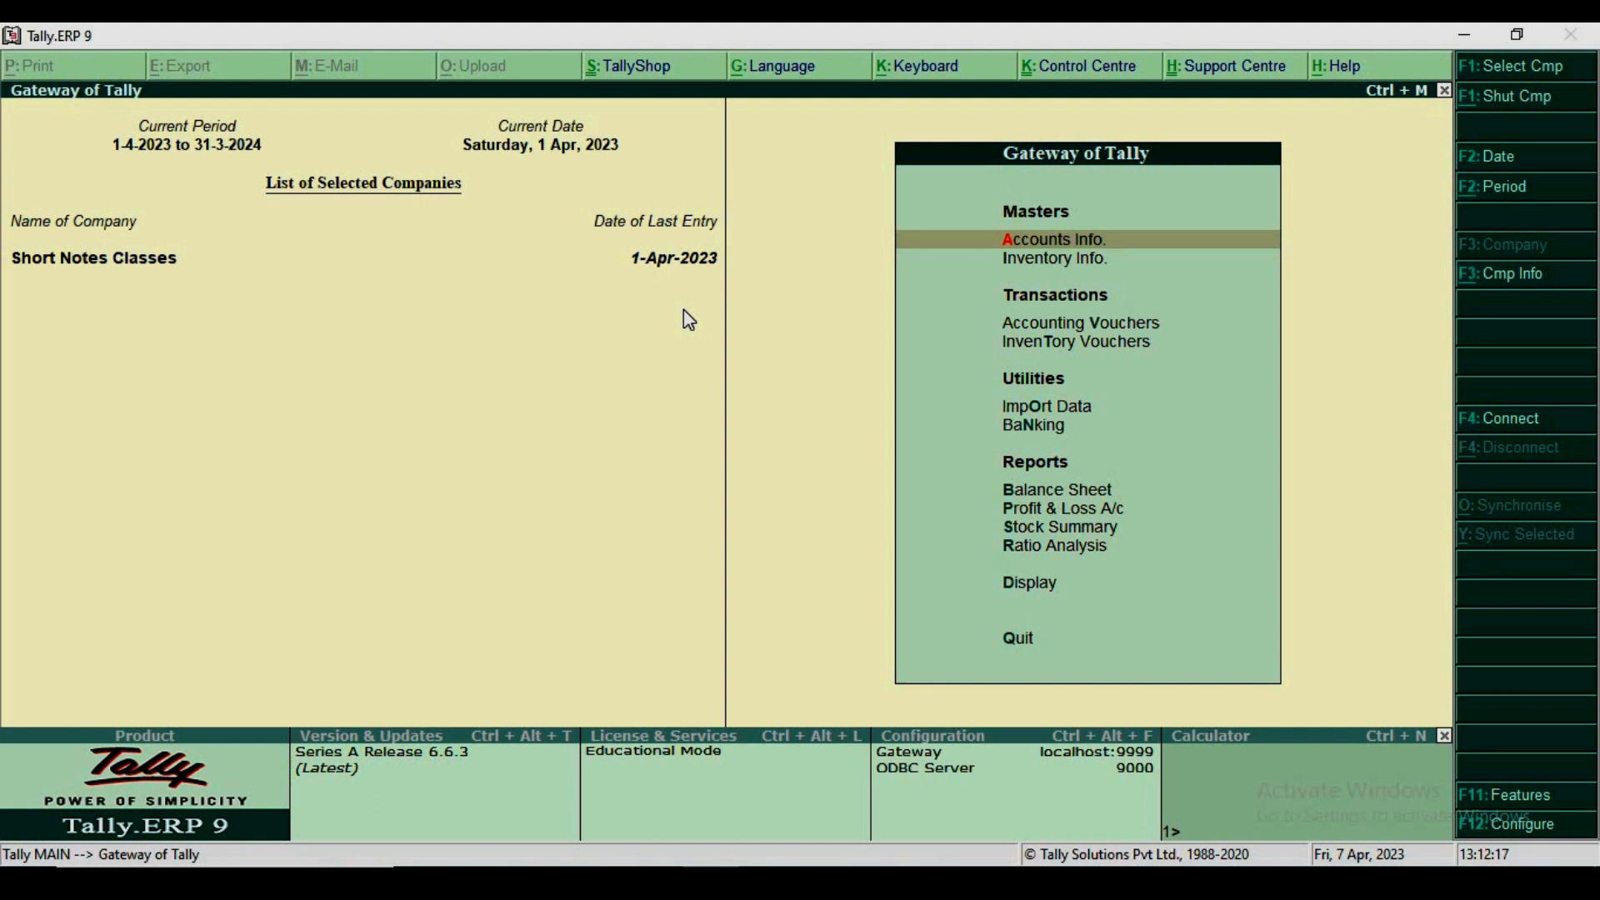
# - Start a new debit note in the accounting vouchers
pyautogui.press('Down')
pyautogui.press('Down')
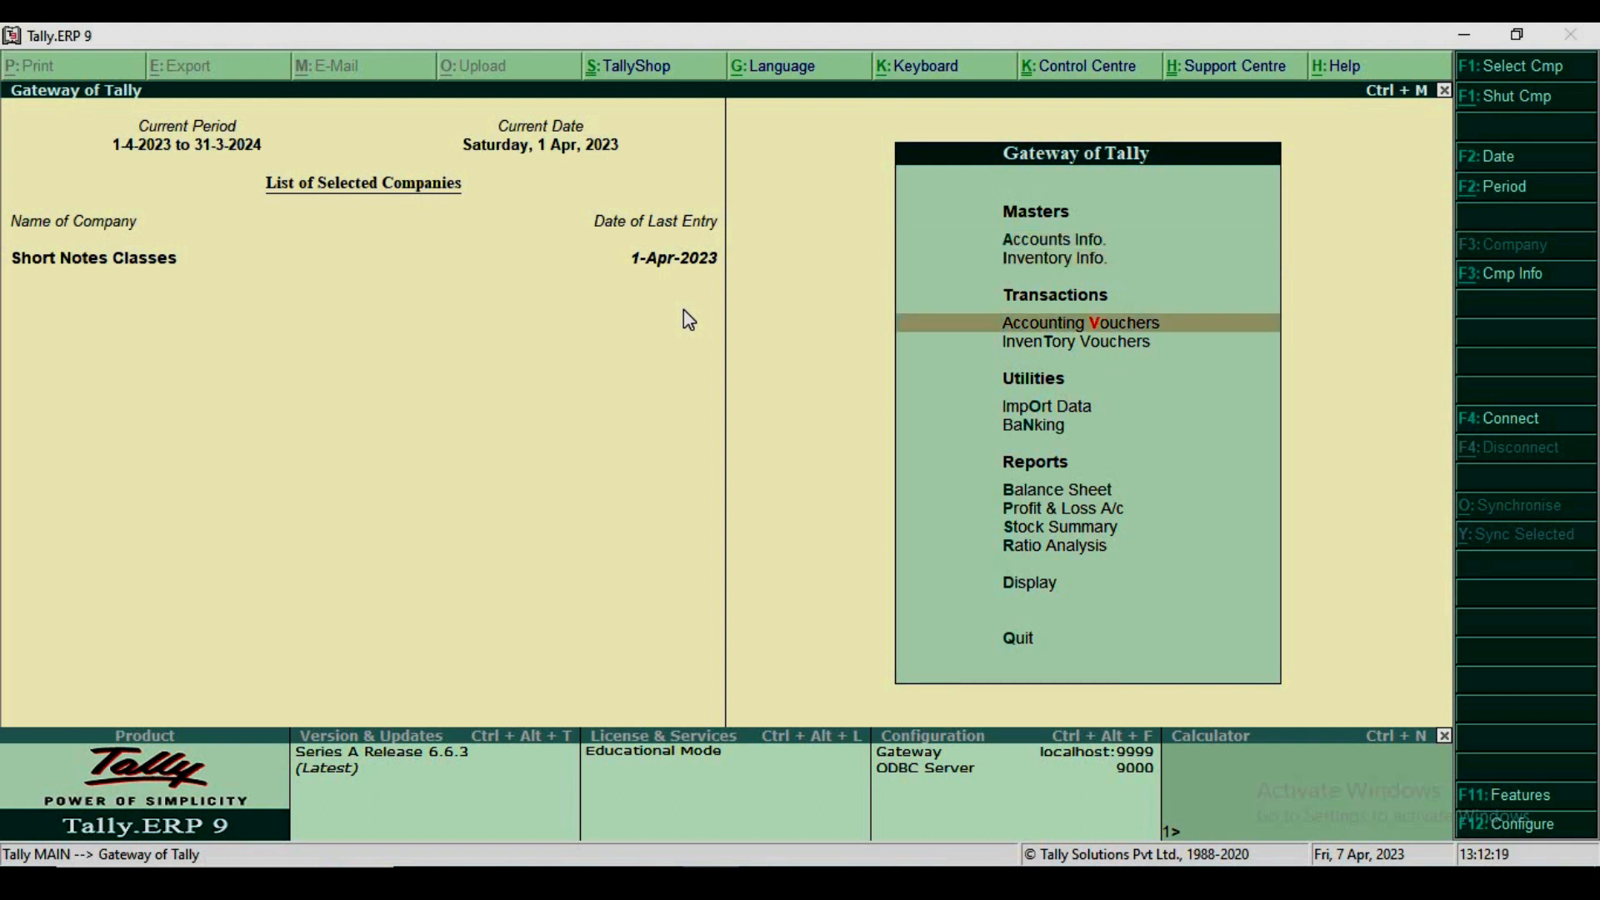
pyautogui.press('Return')
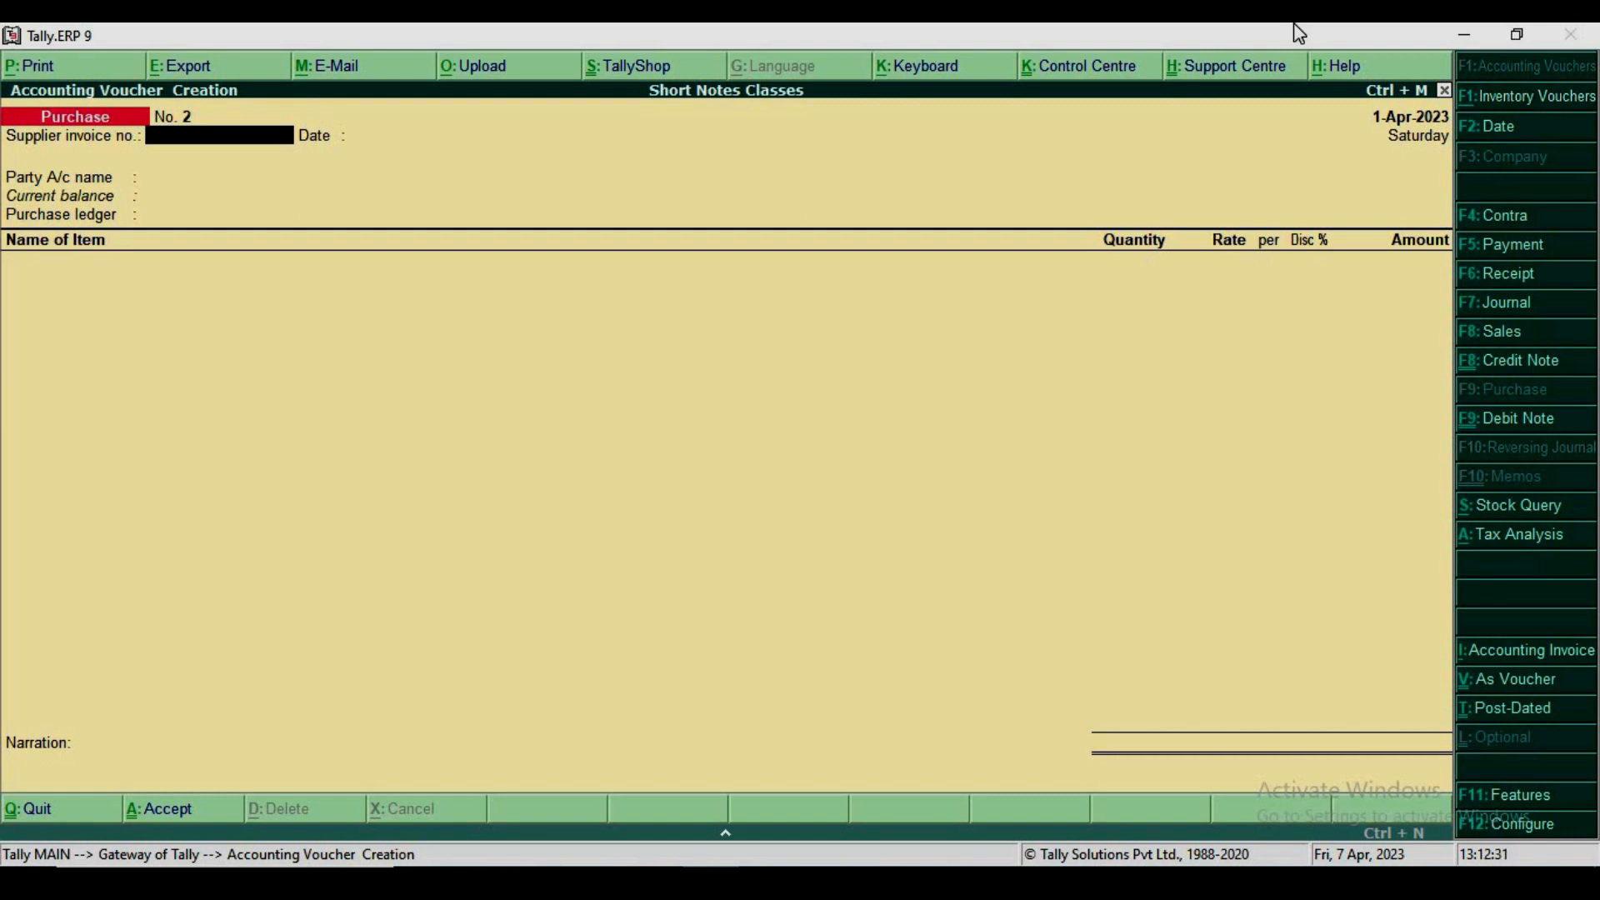
pyautogui.hotkey('ctrl', 'F9')
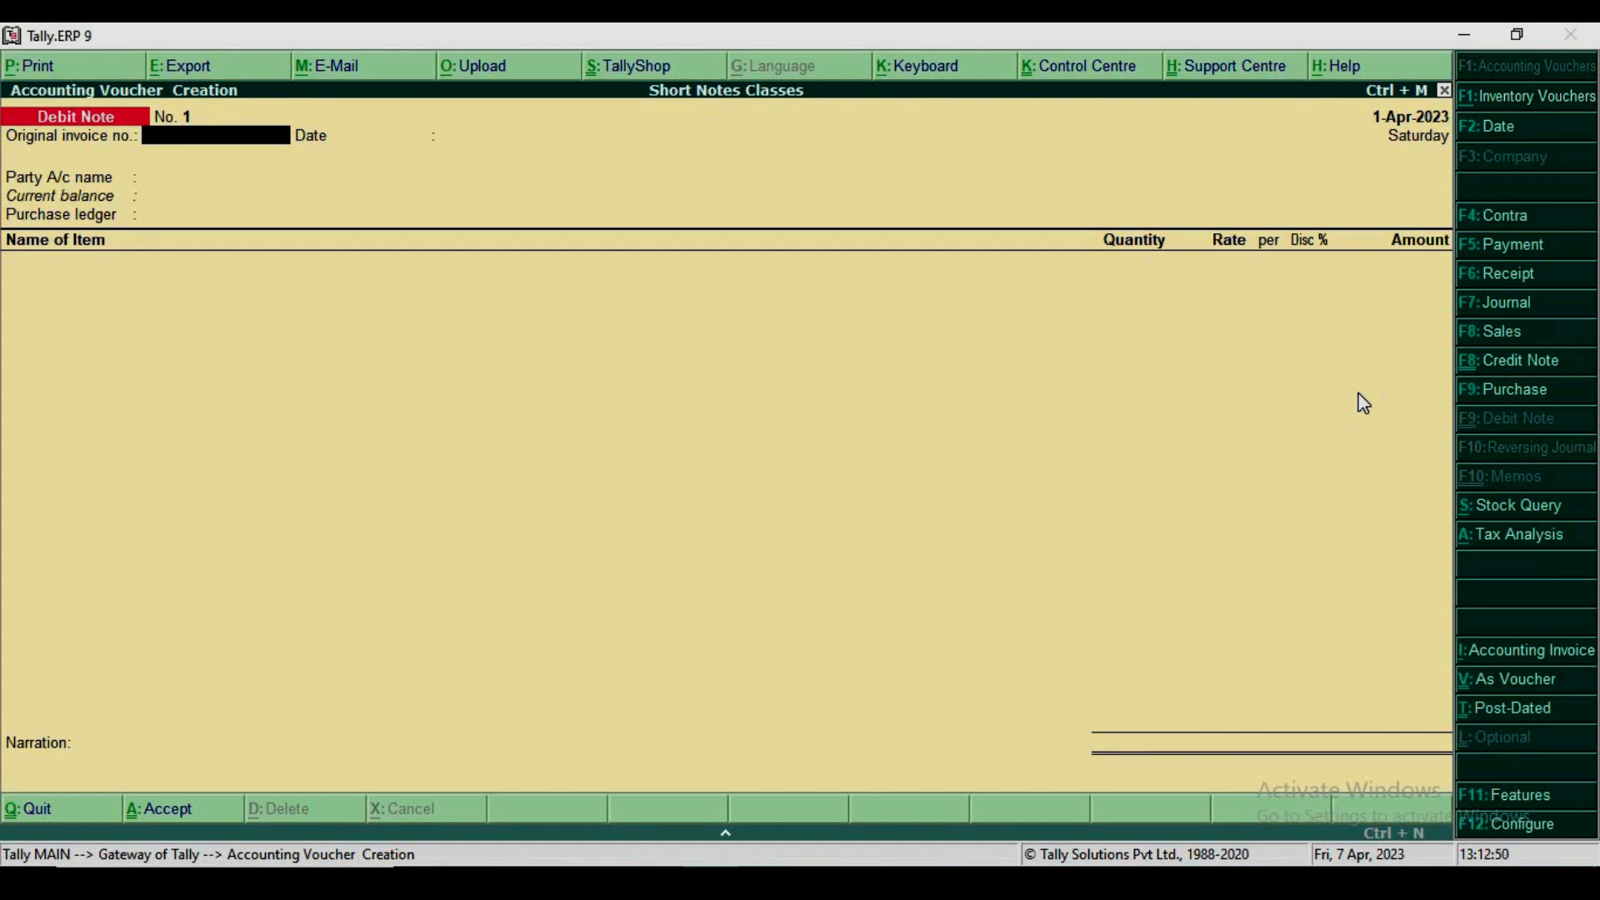
# - Leave the original invoice fields blank and set the party to Shiv Multi Store with default details and the purchase ledger to Purchase
pyautogui.press('Return')
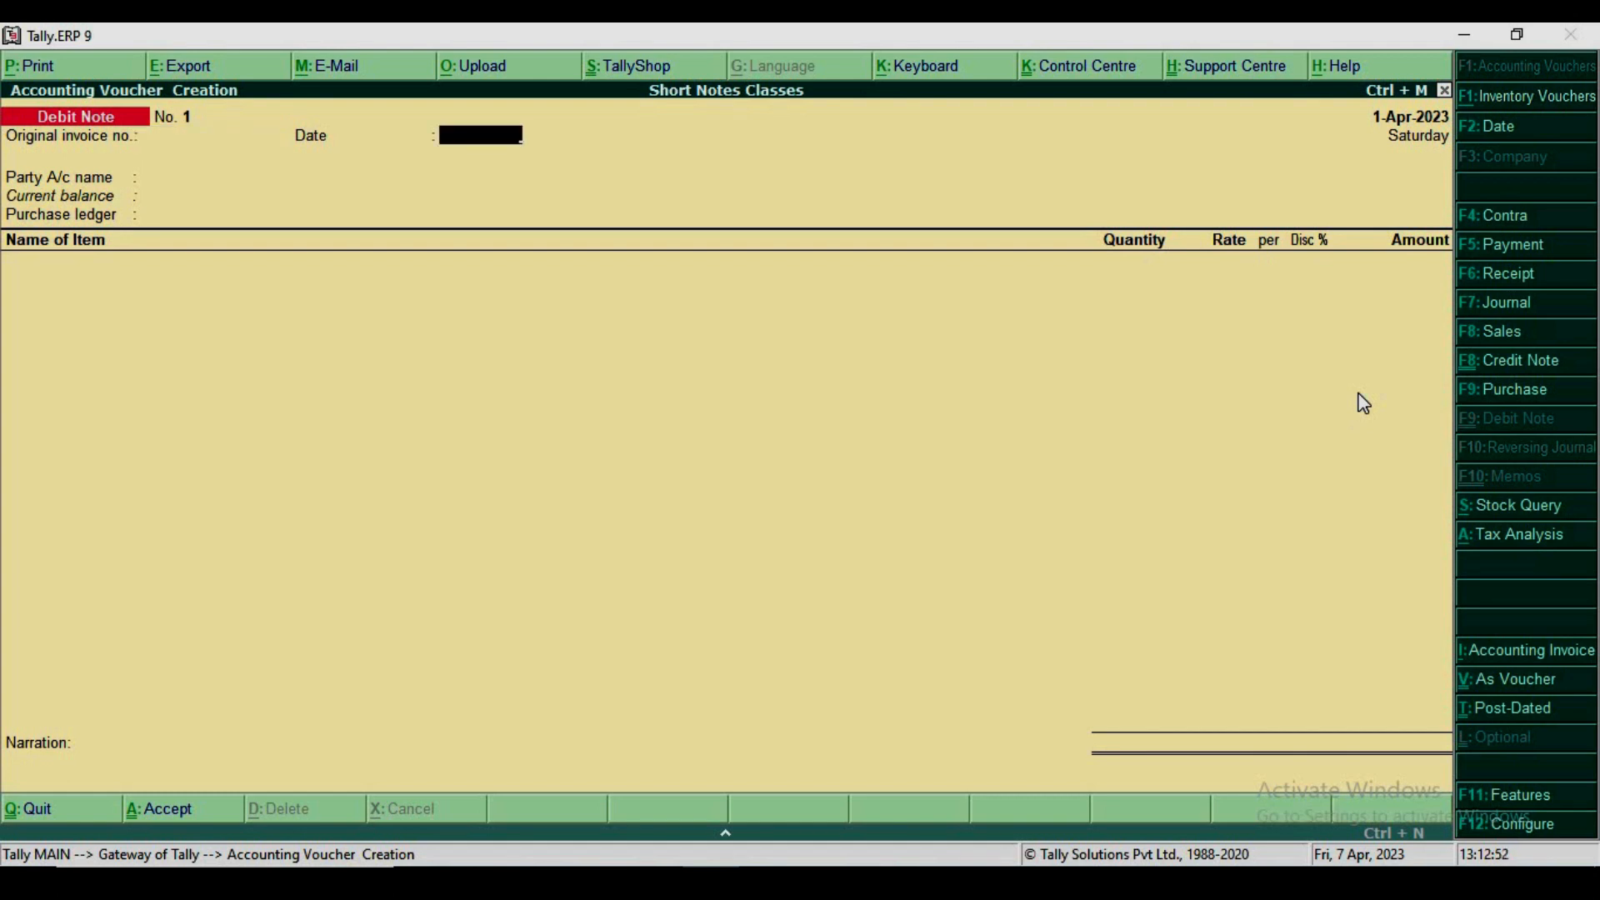
pyautogui.press('Return')
pyautogui.press('Down')
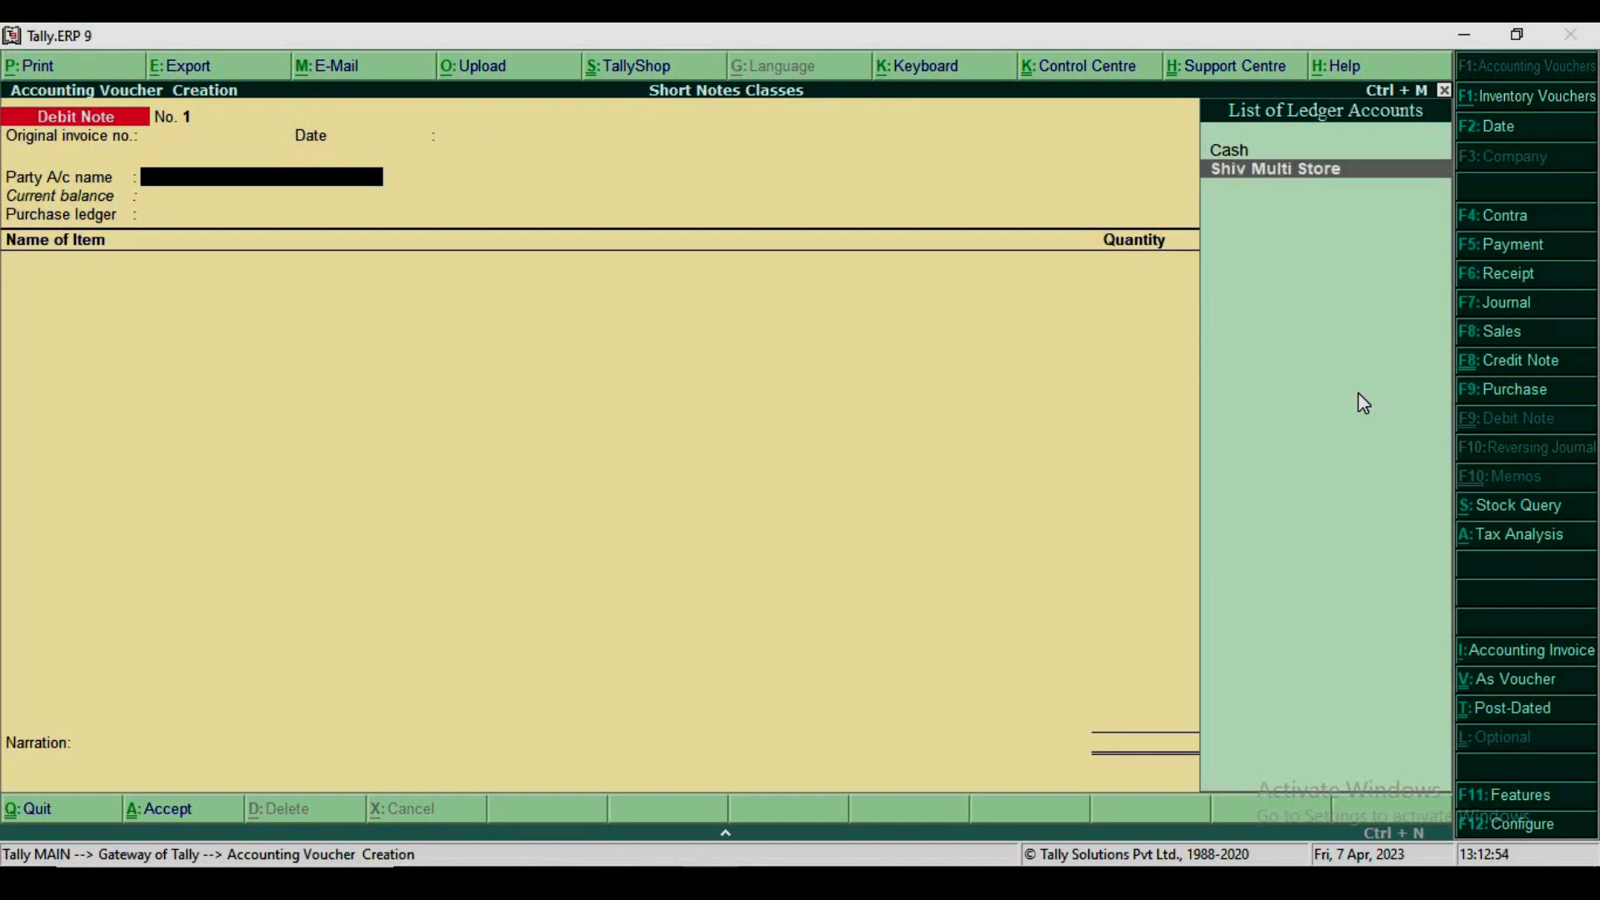
pyautogui.press('Return')
pyautogui.press('Return')
pyautogui.press('Return')
pyautogui.press('Return')
pyautogui.press('Return')
pyautogui.press('Return')
pyautogui.press('Return')
pyautogui.press('Return')
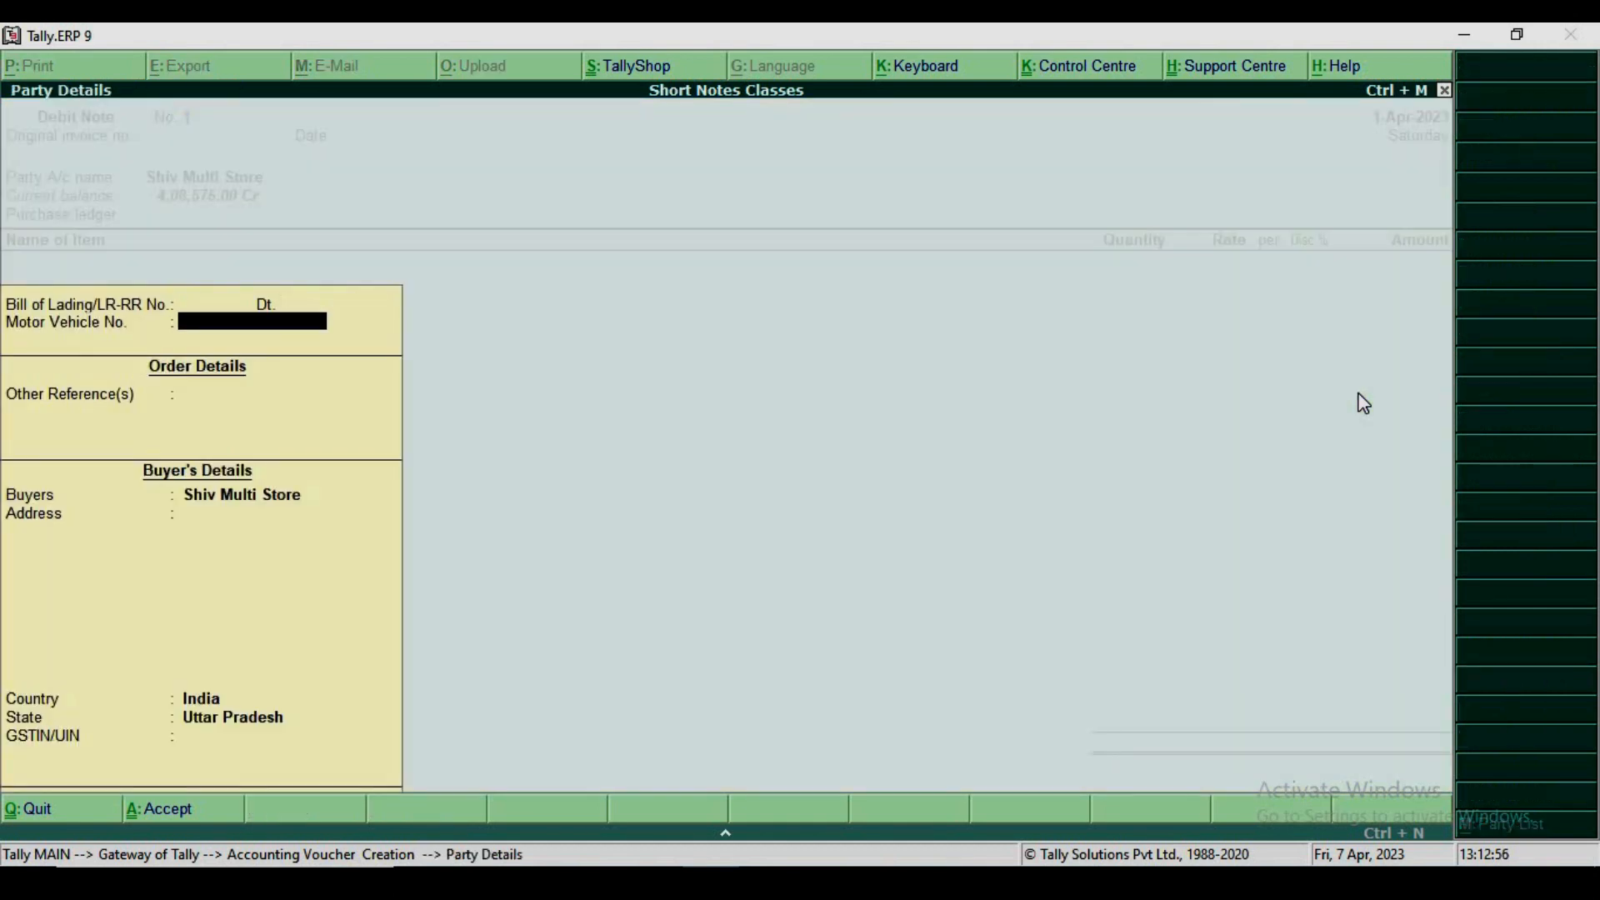
pyautogui.press('Return')
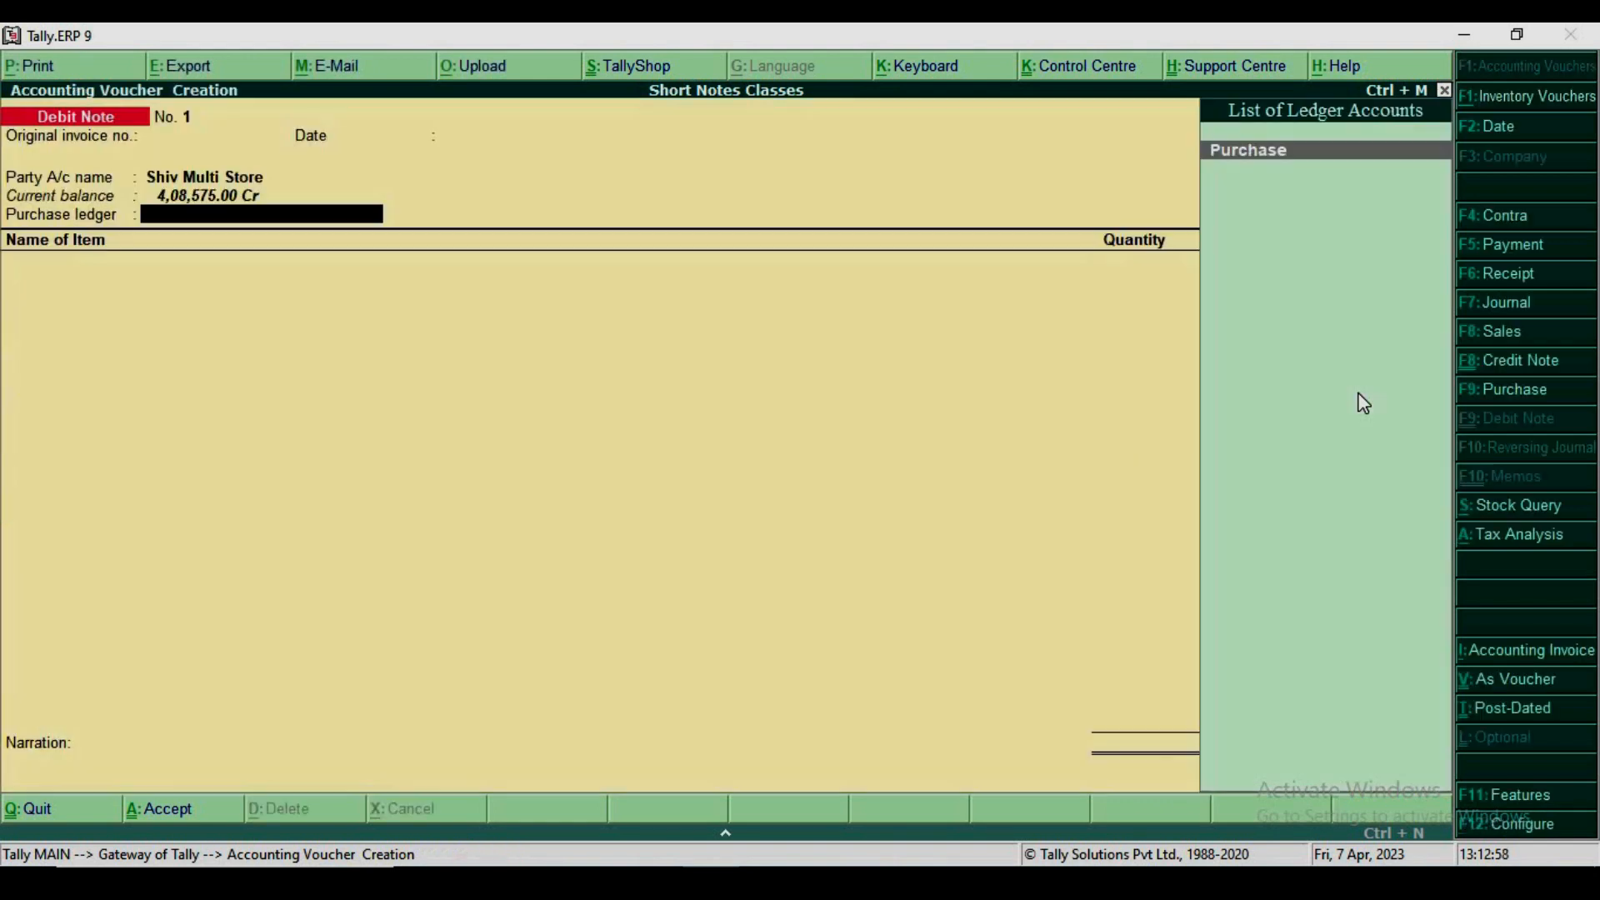
pyautogui.press('Return')
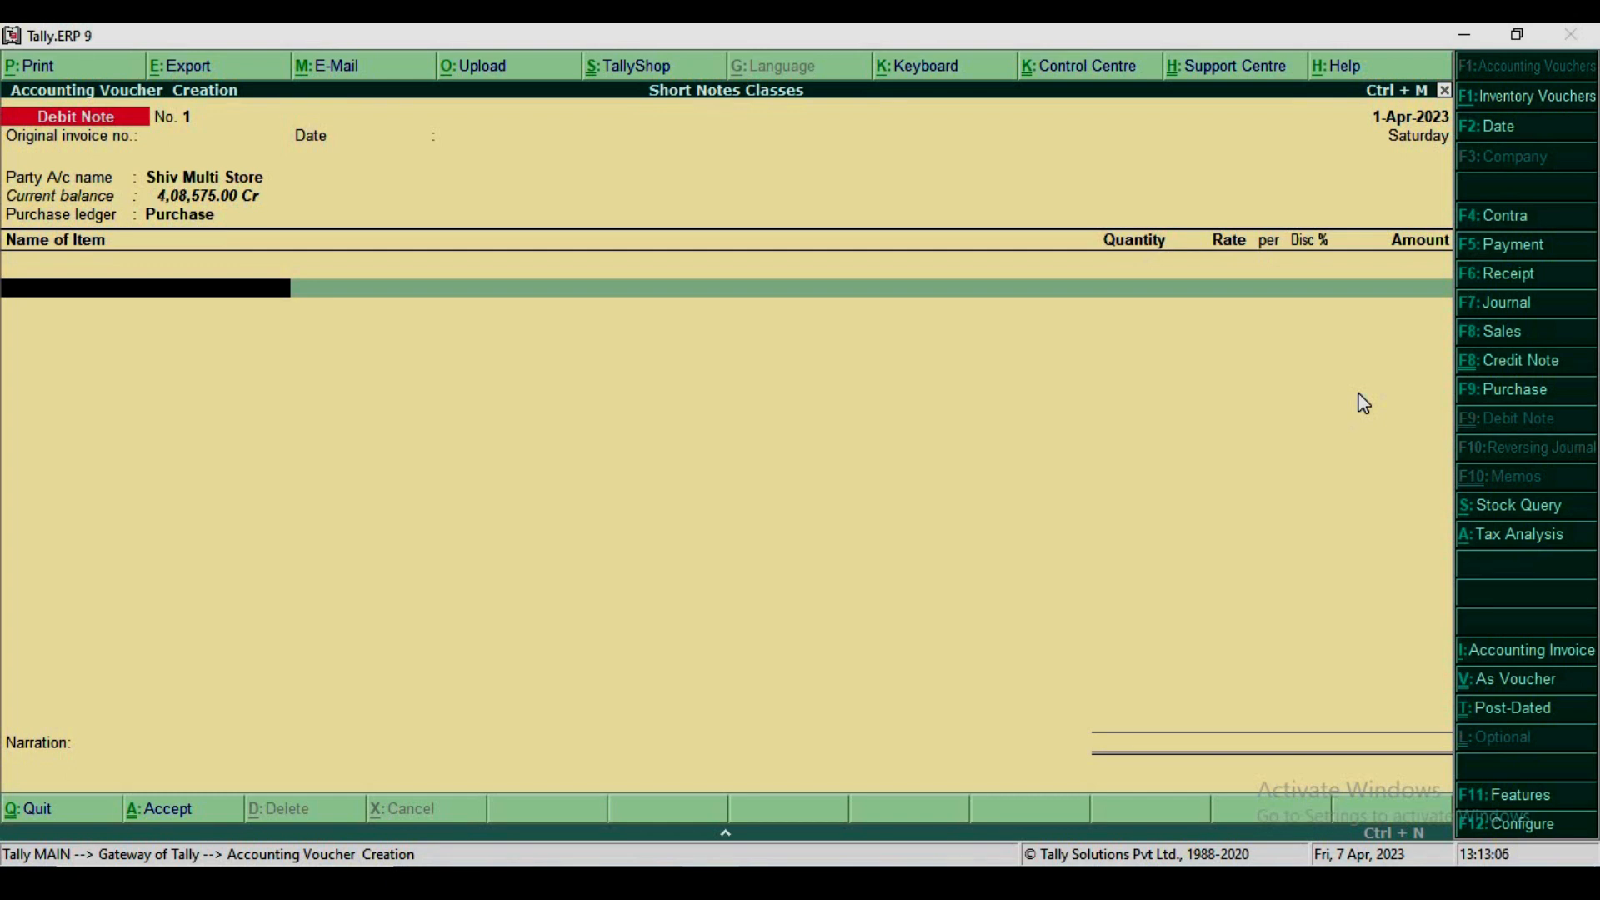
# - Enter the returned stock item Fan with quantity 2 ps, rate 2,500 and a 5% discount
pyautogui.write('F')
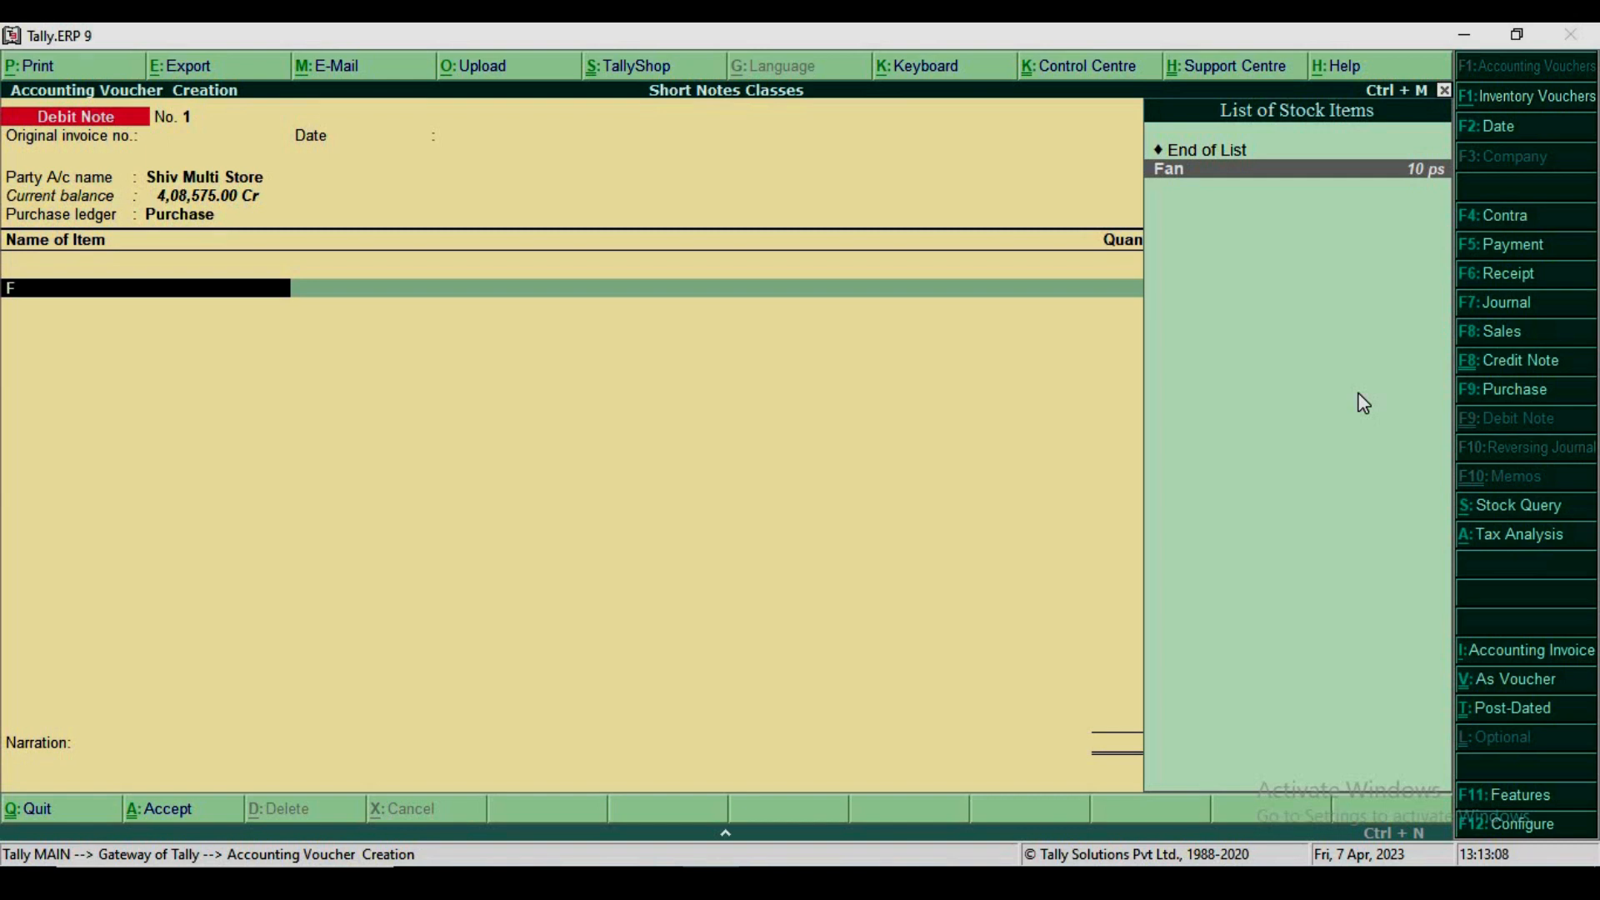
pyautogui.press('Return')
pyautogui.write('2')
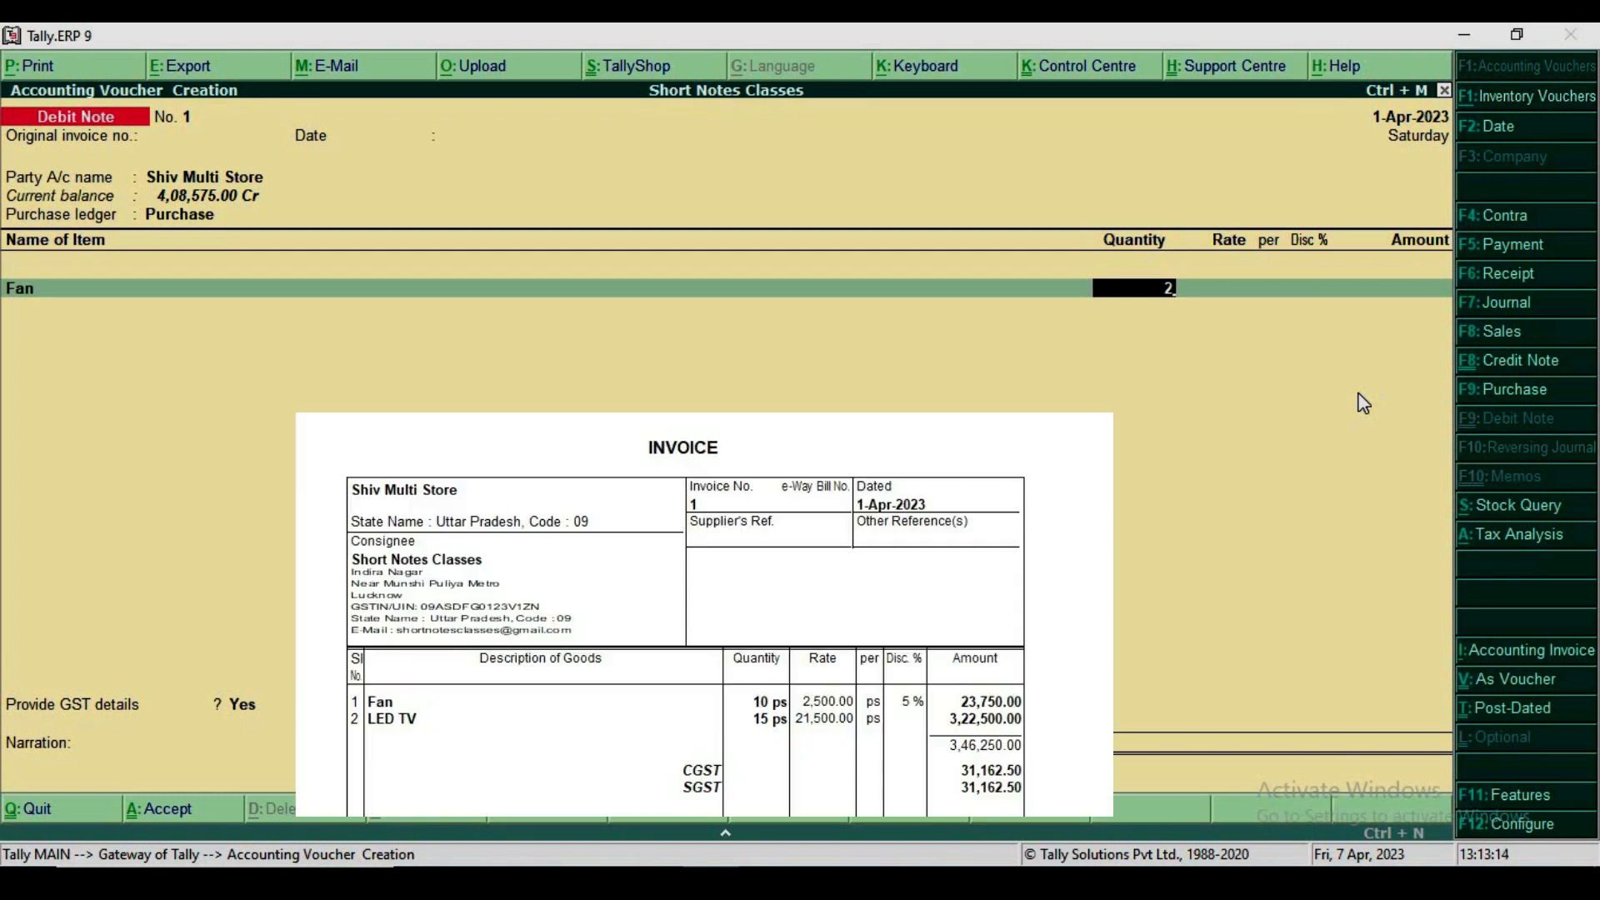
pyautogui.press('Return')
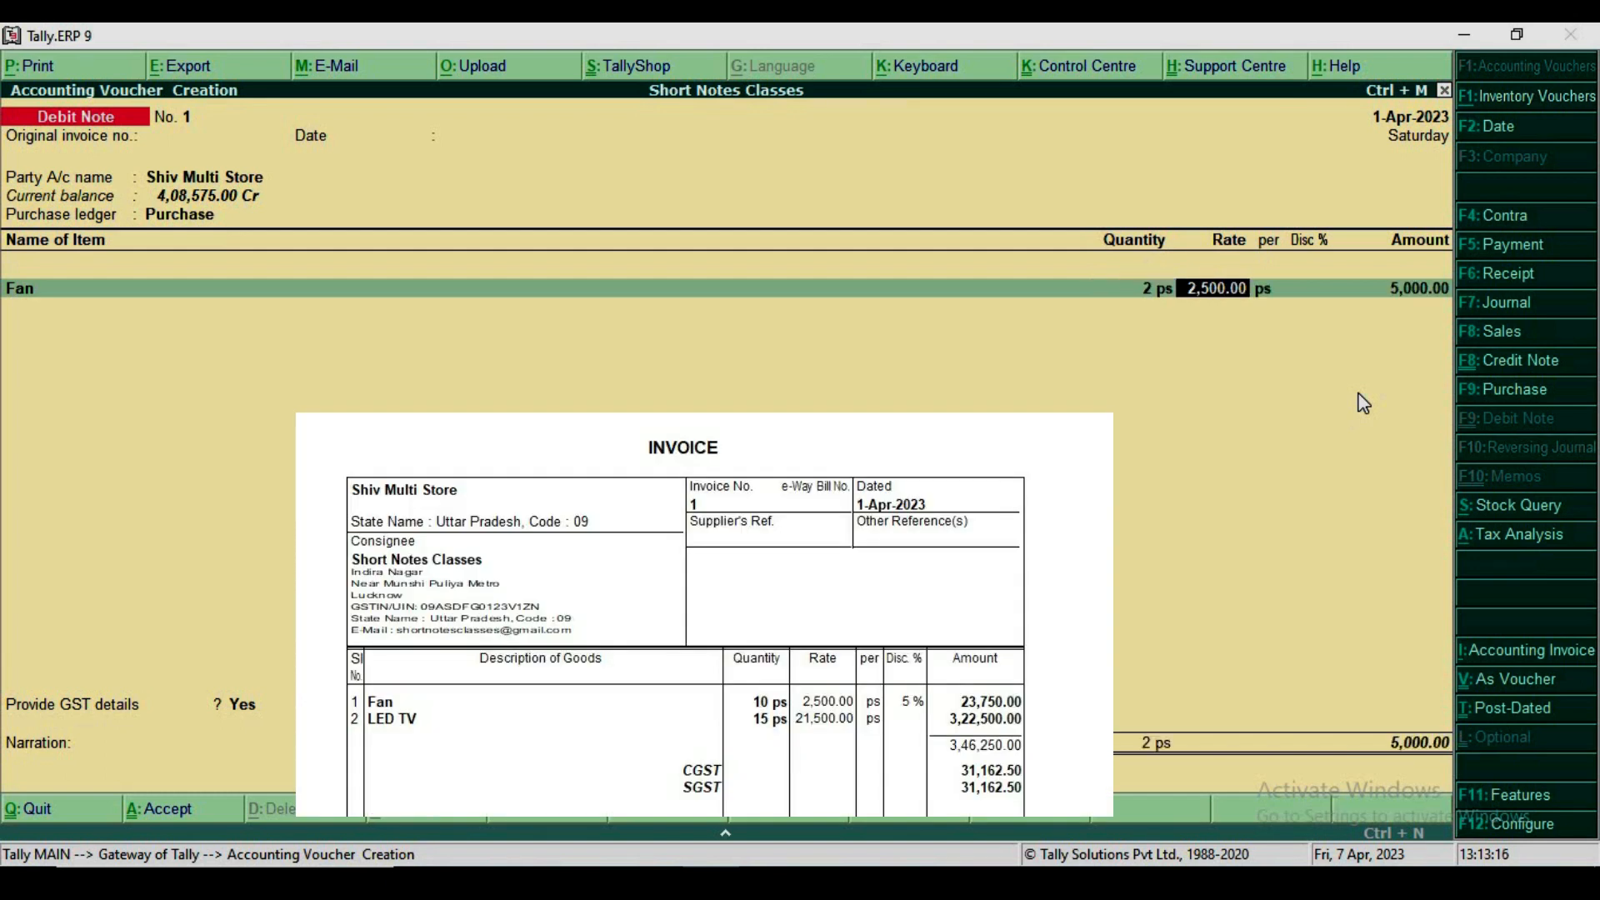
pyautogui.write('2500')
pyautogui.press('Return')
pyautogui.press('Return')
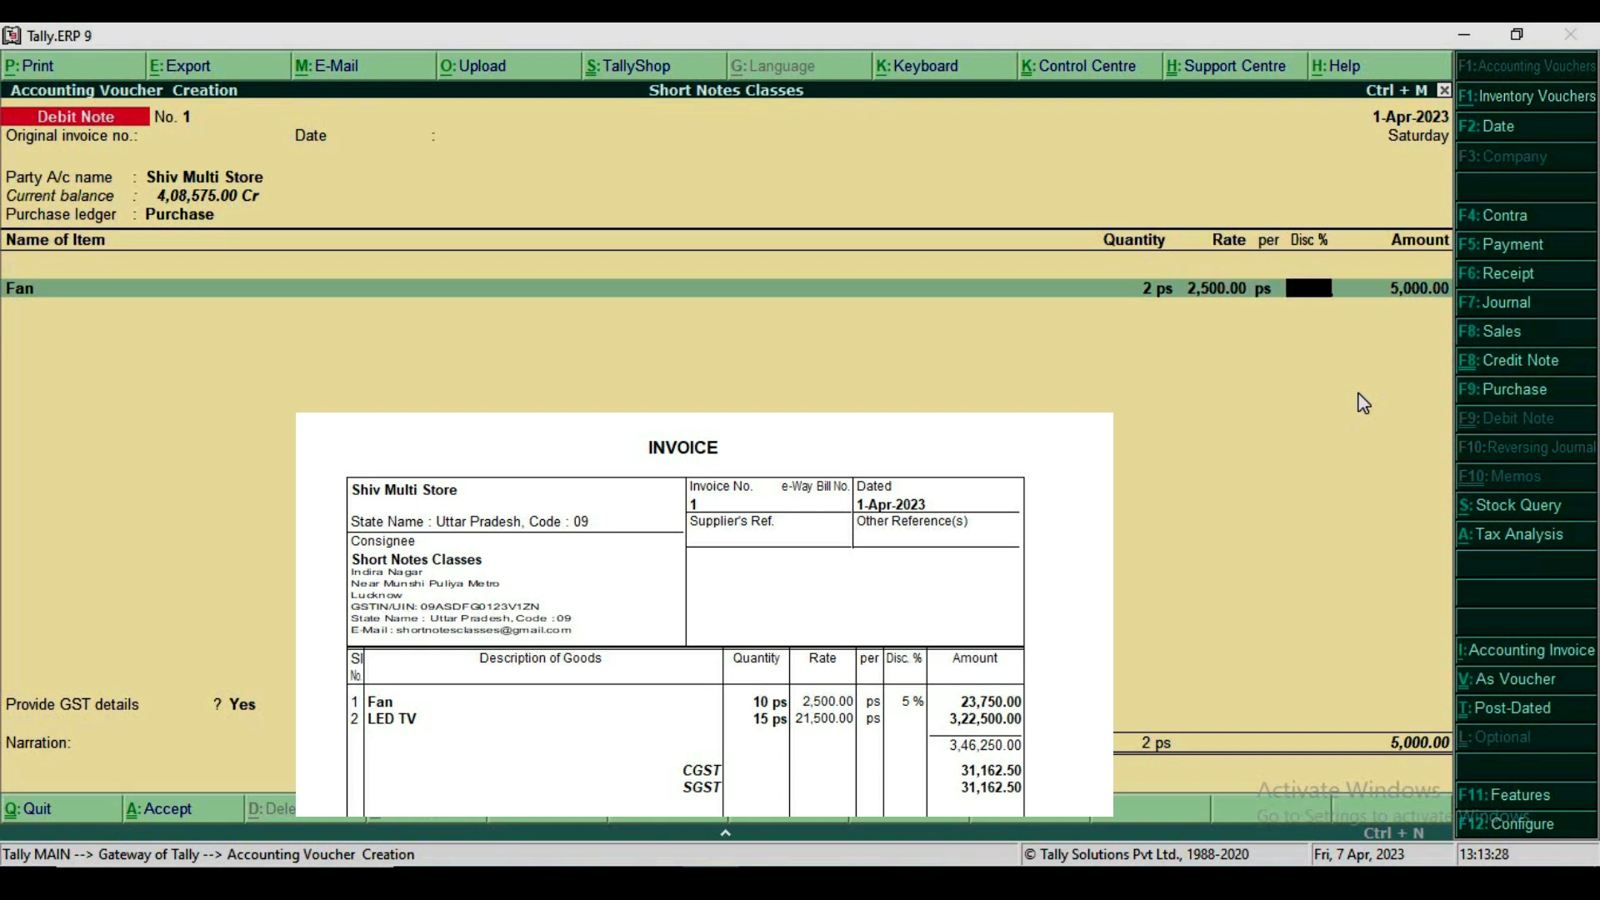
pyautogui.write('5')
pyautogui.press('Return')
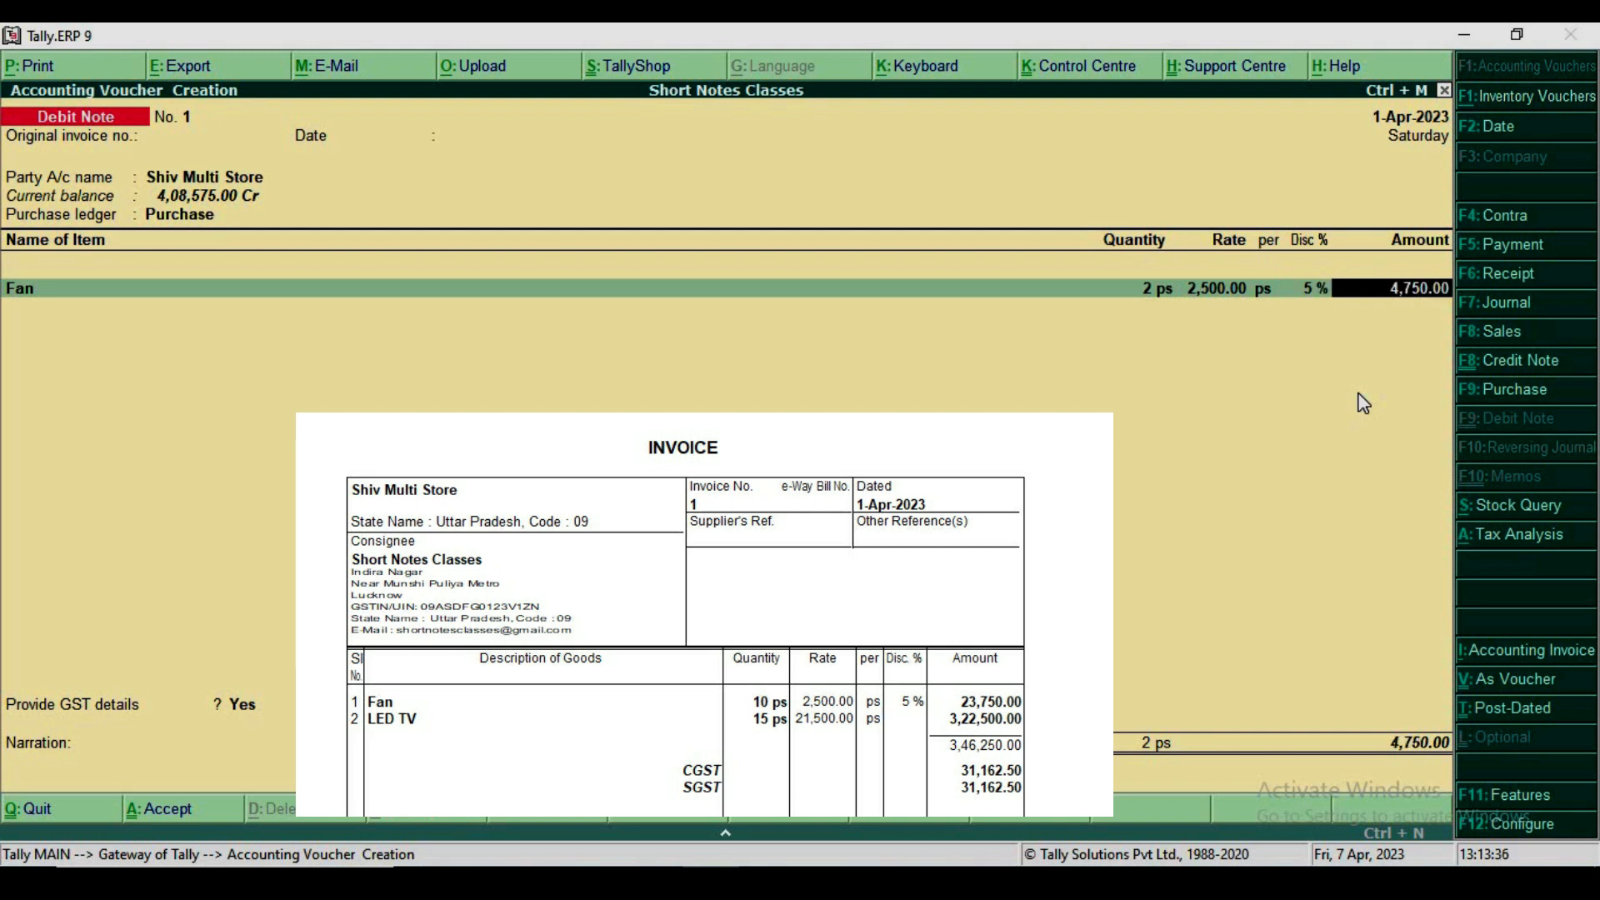
pyautogui.press('Return')
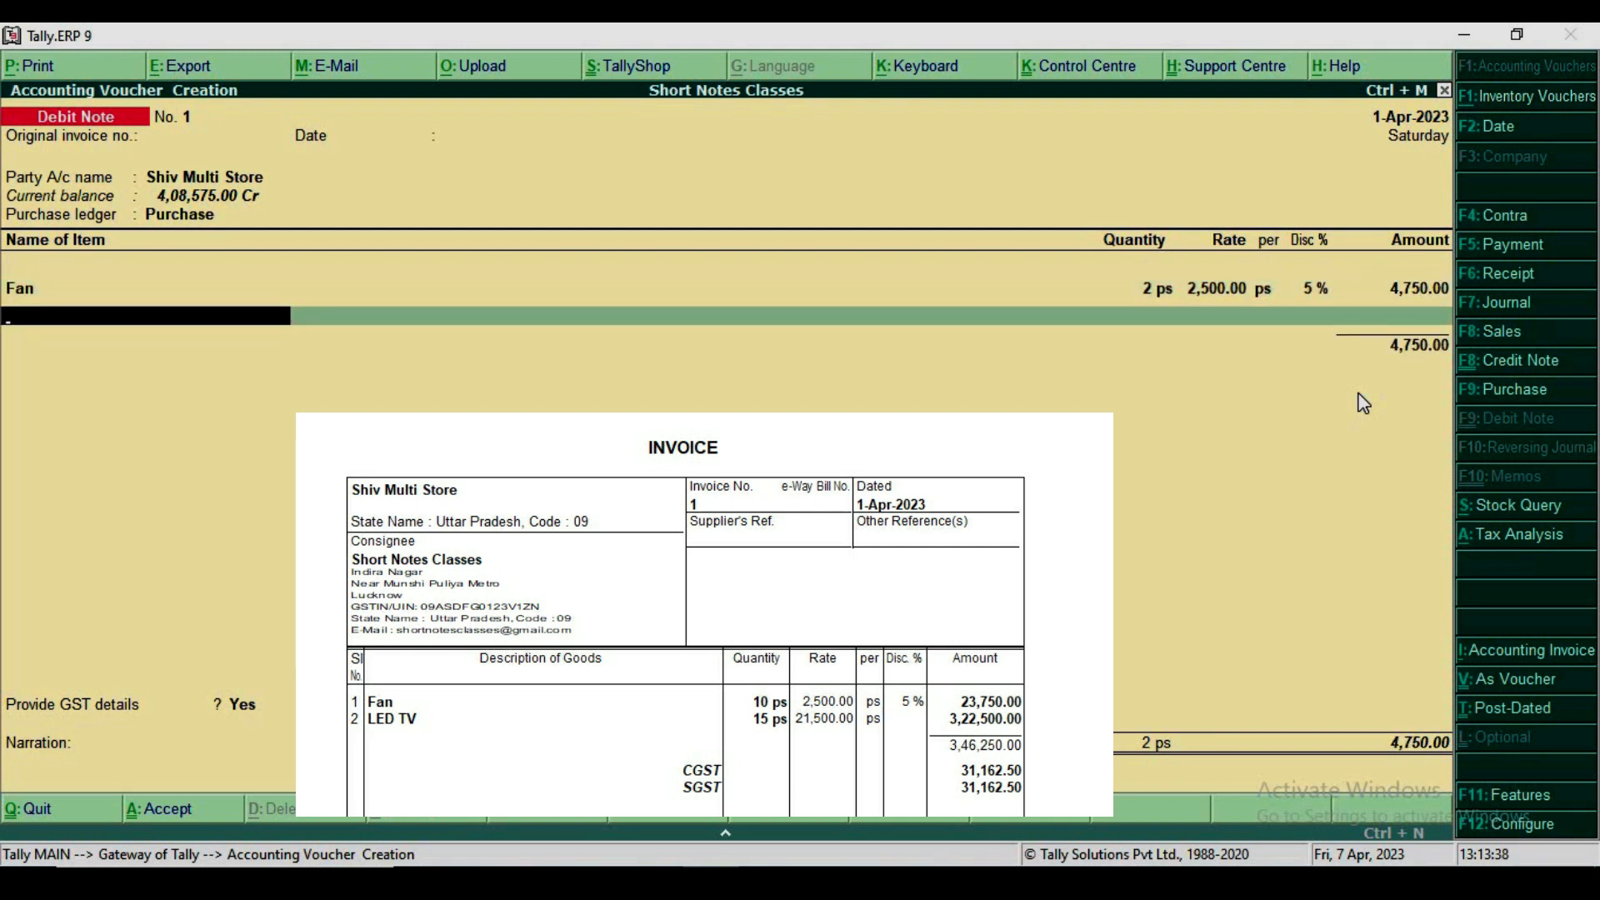
# - Enter the returned stock item LED TV with quantity 2 ps and rate 21,500, without a discount
pyautogui.write('Le')
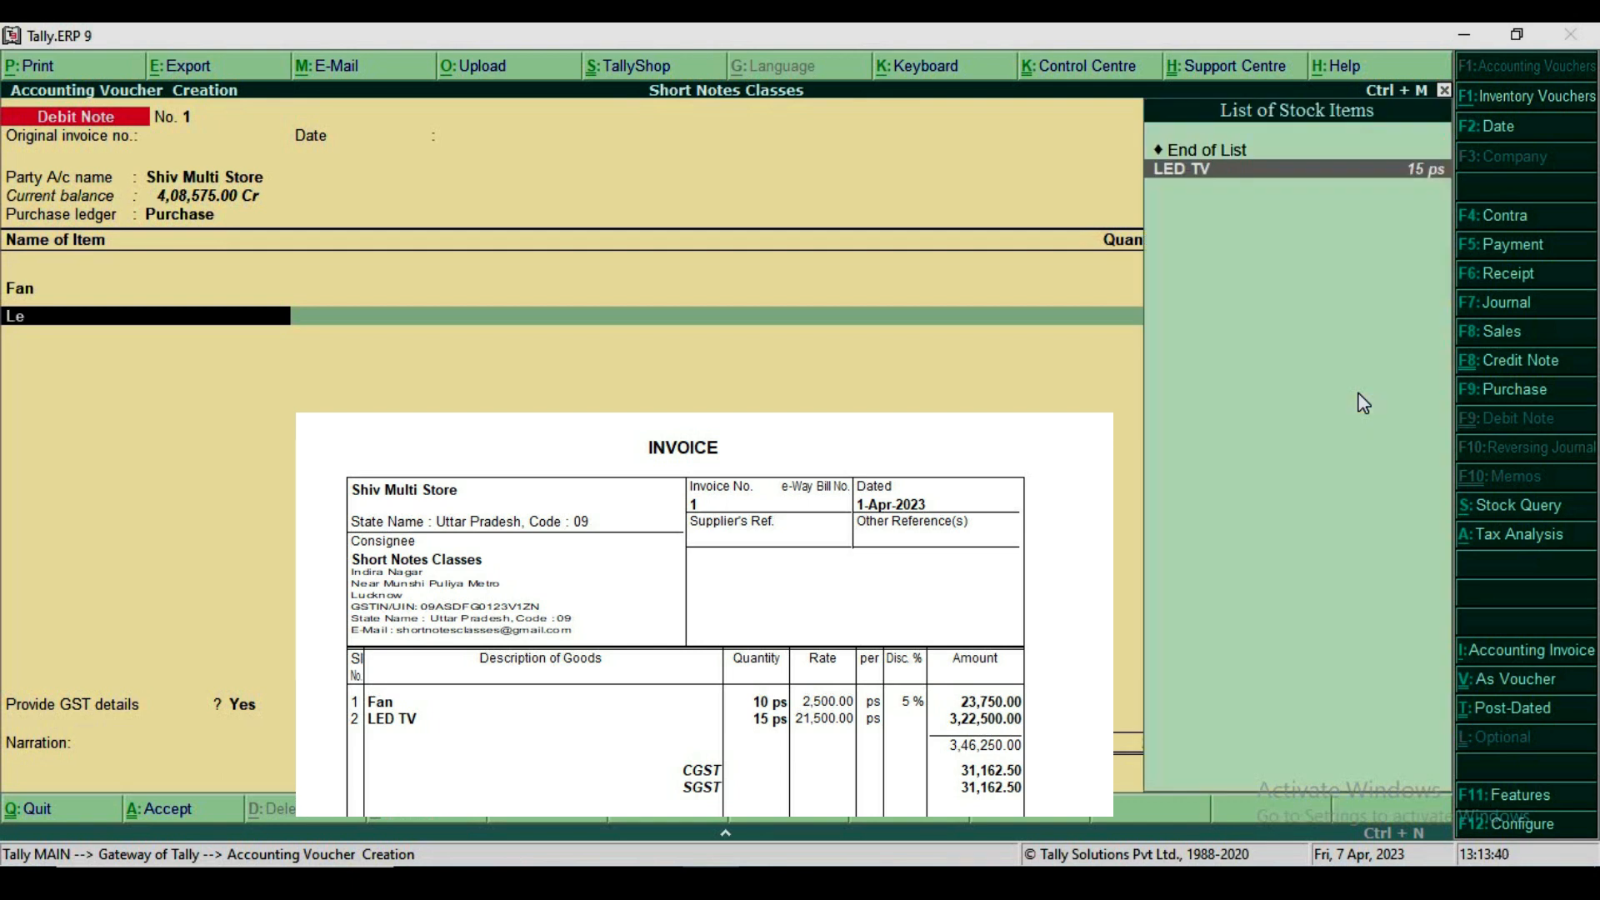
pyautogui.press('Return')
pyautogui.write('2')
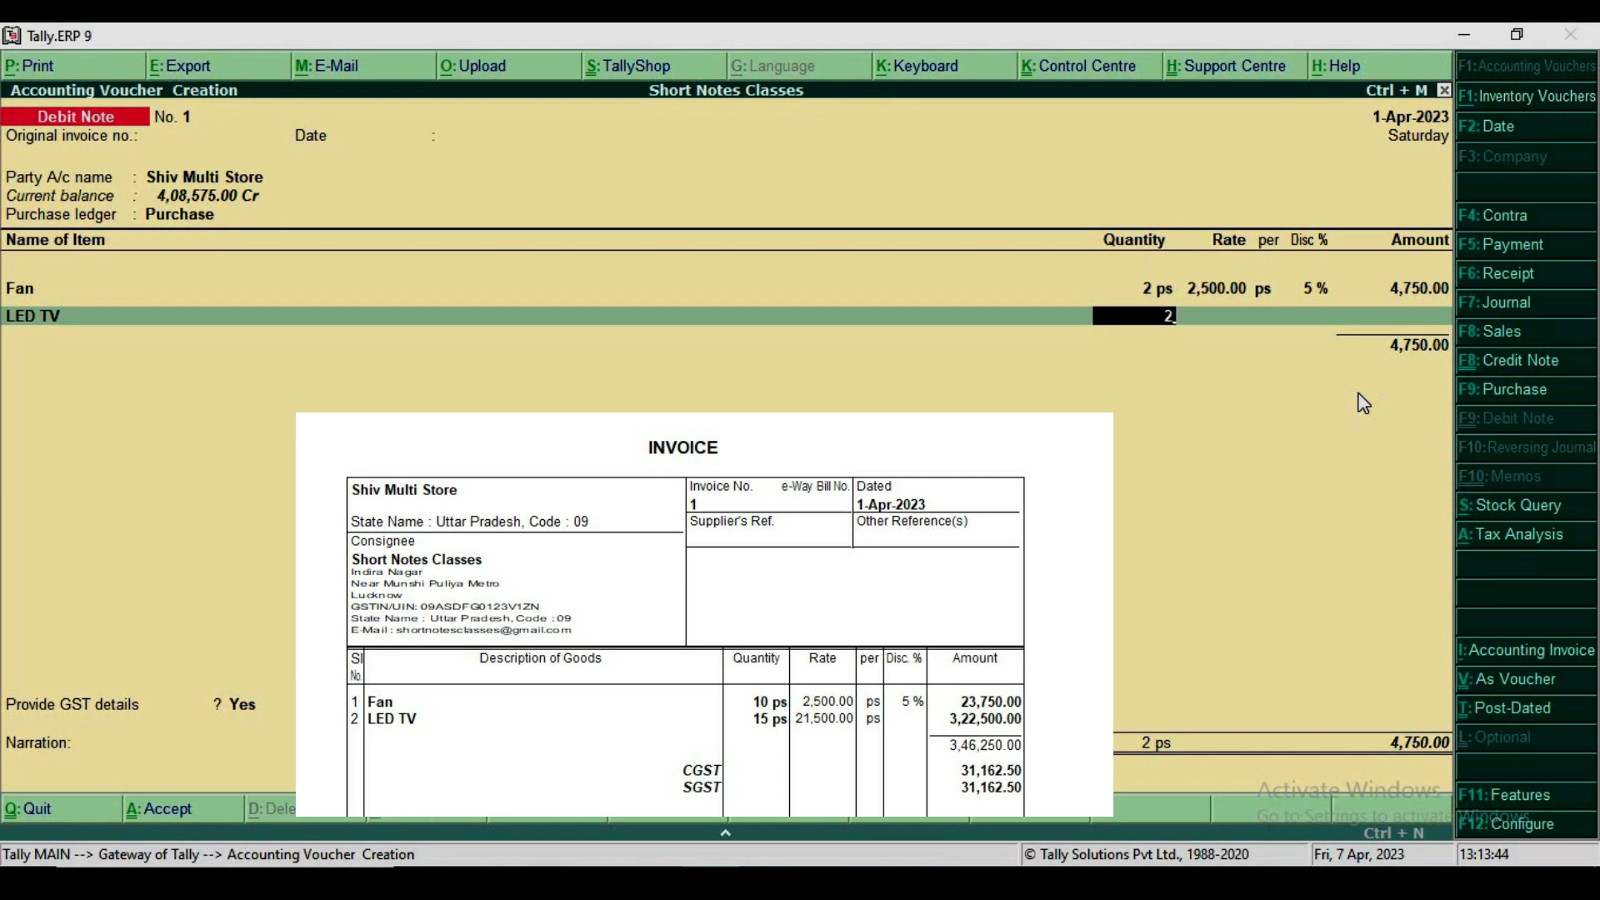
pyautogui.press('Return')
pyautogui.write('21500')
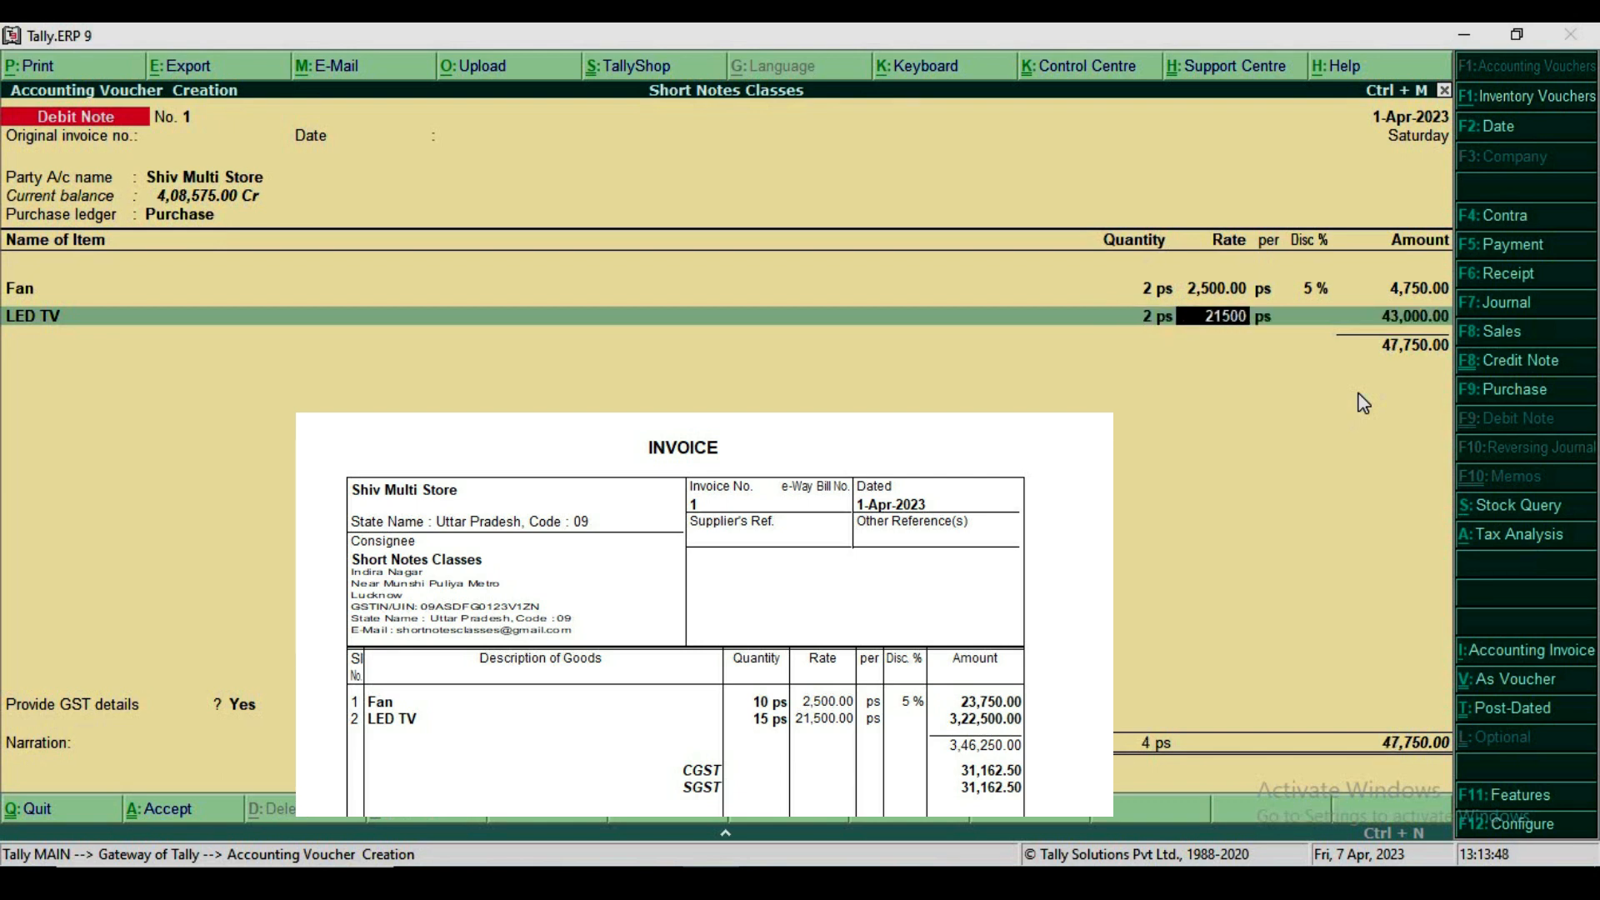
pyautogui.press('Return')
pyautogui.press('Return')
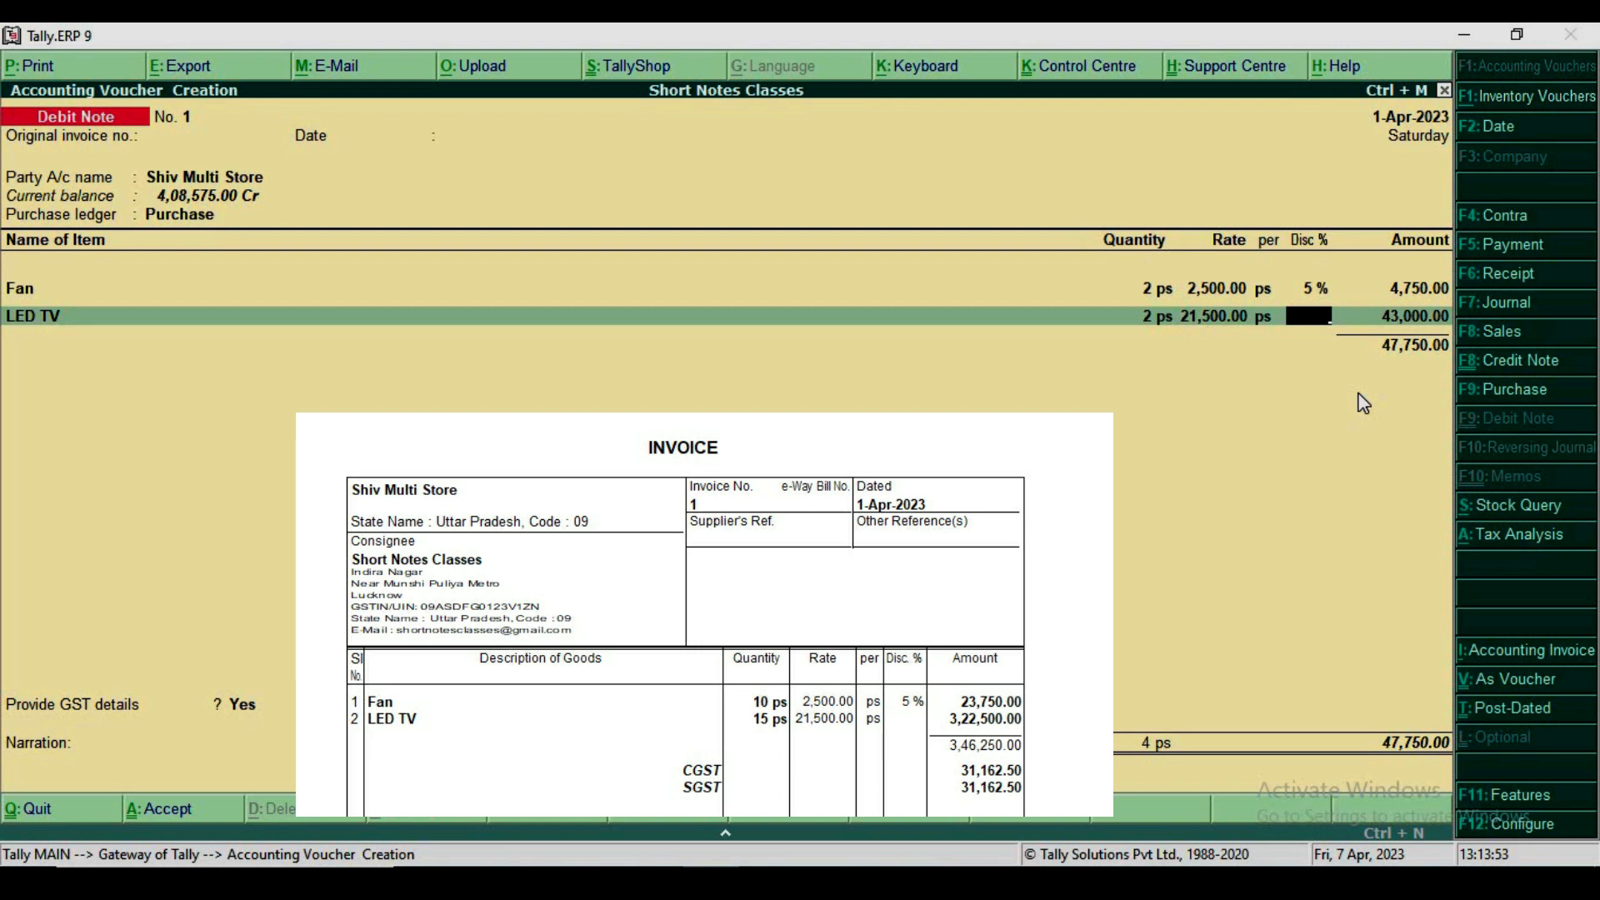
pyautogui.press('Return')
pyautogui.press('Return')
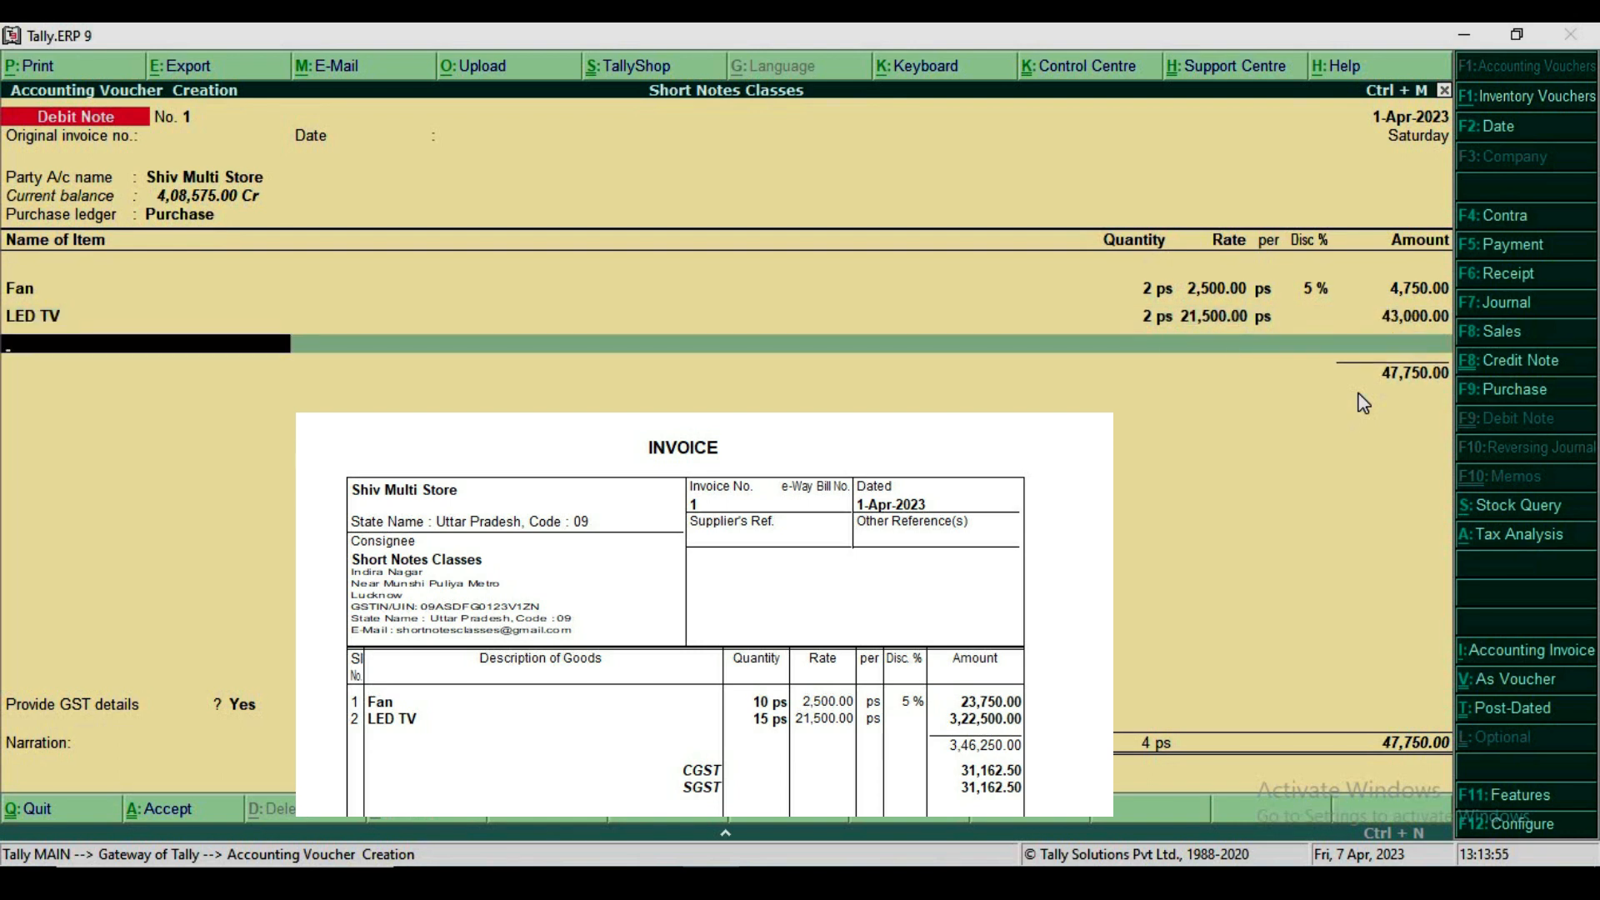
# - Add the CGST and SGST ledgers to the debit note below the returned items with their calculated amounts
pyautogui.press('Return')
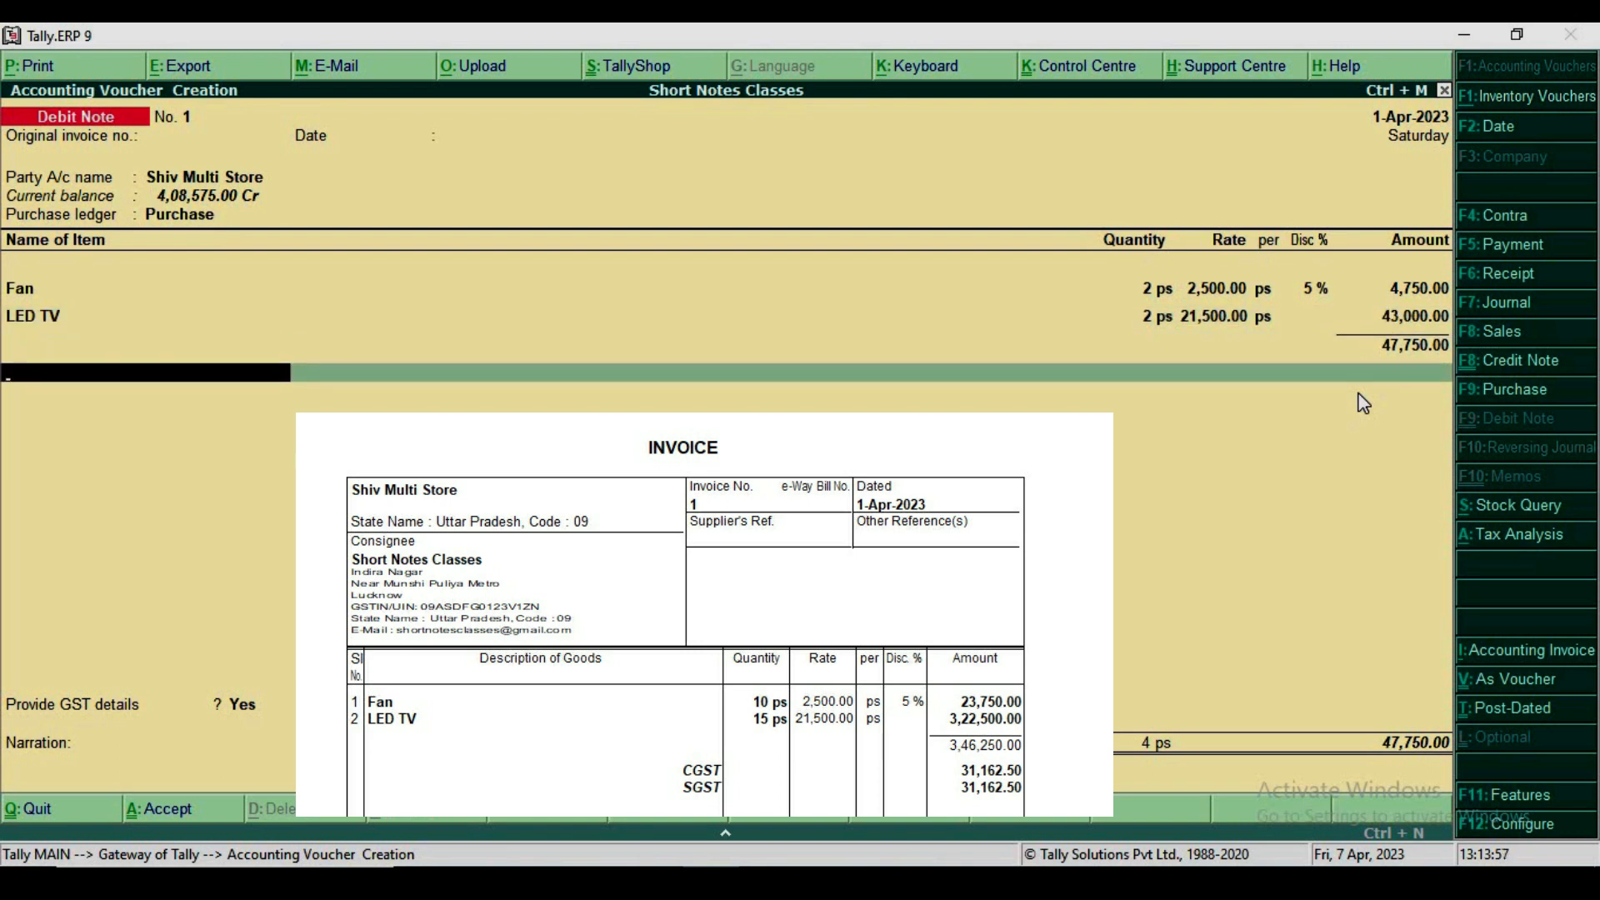
pyautogui.write('C')
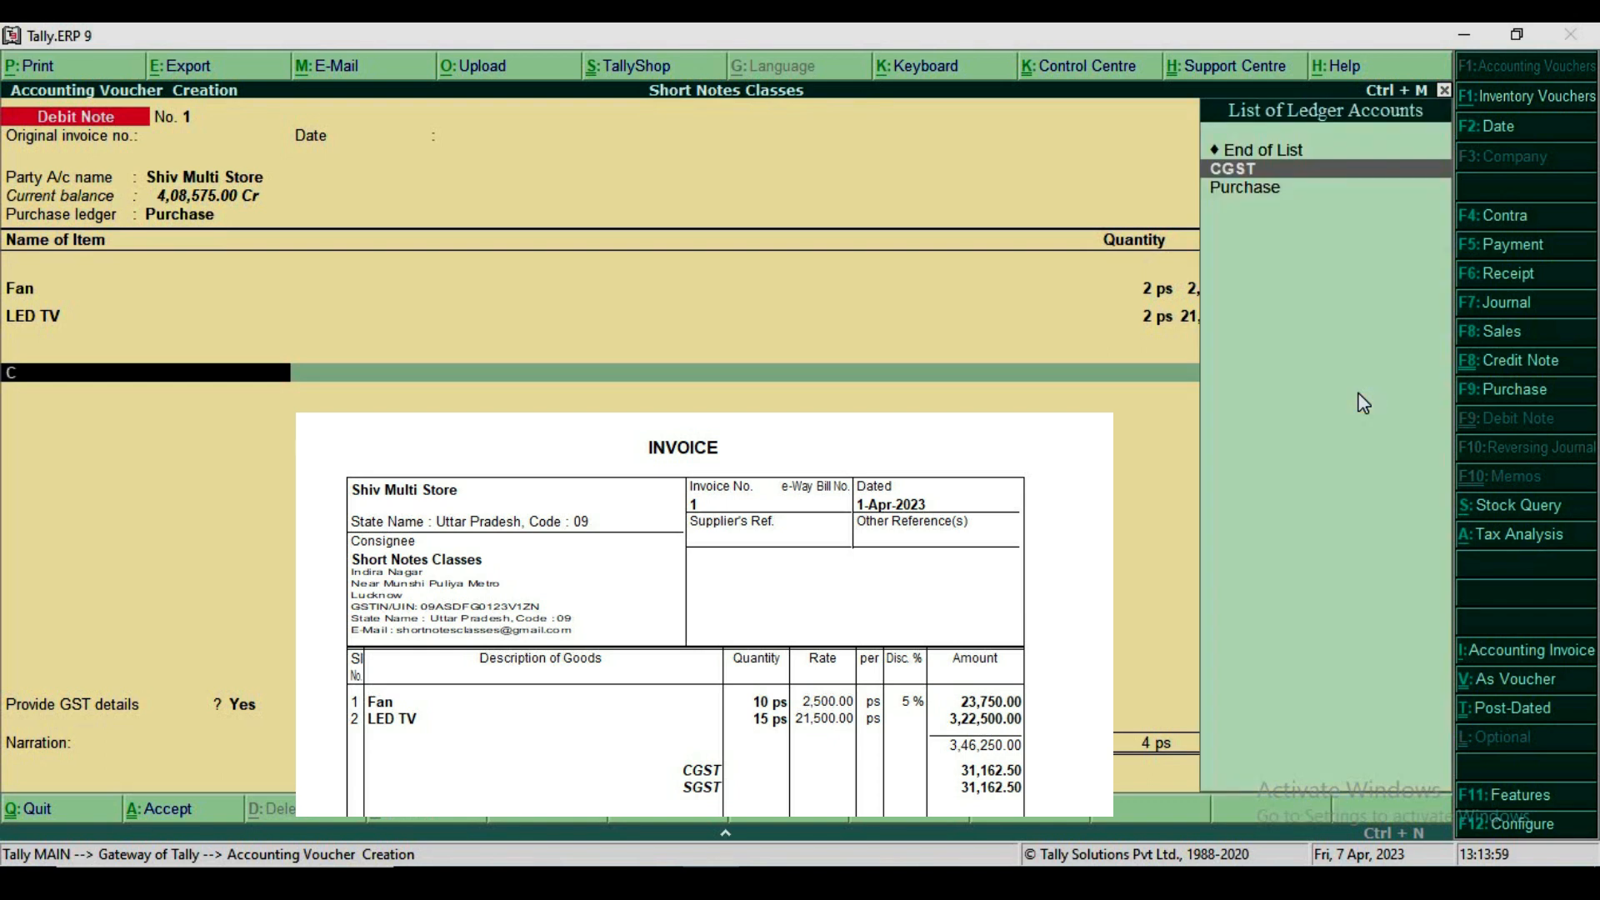
pyautogui.press('Return')
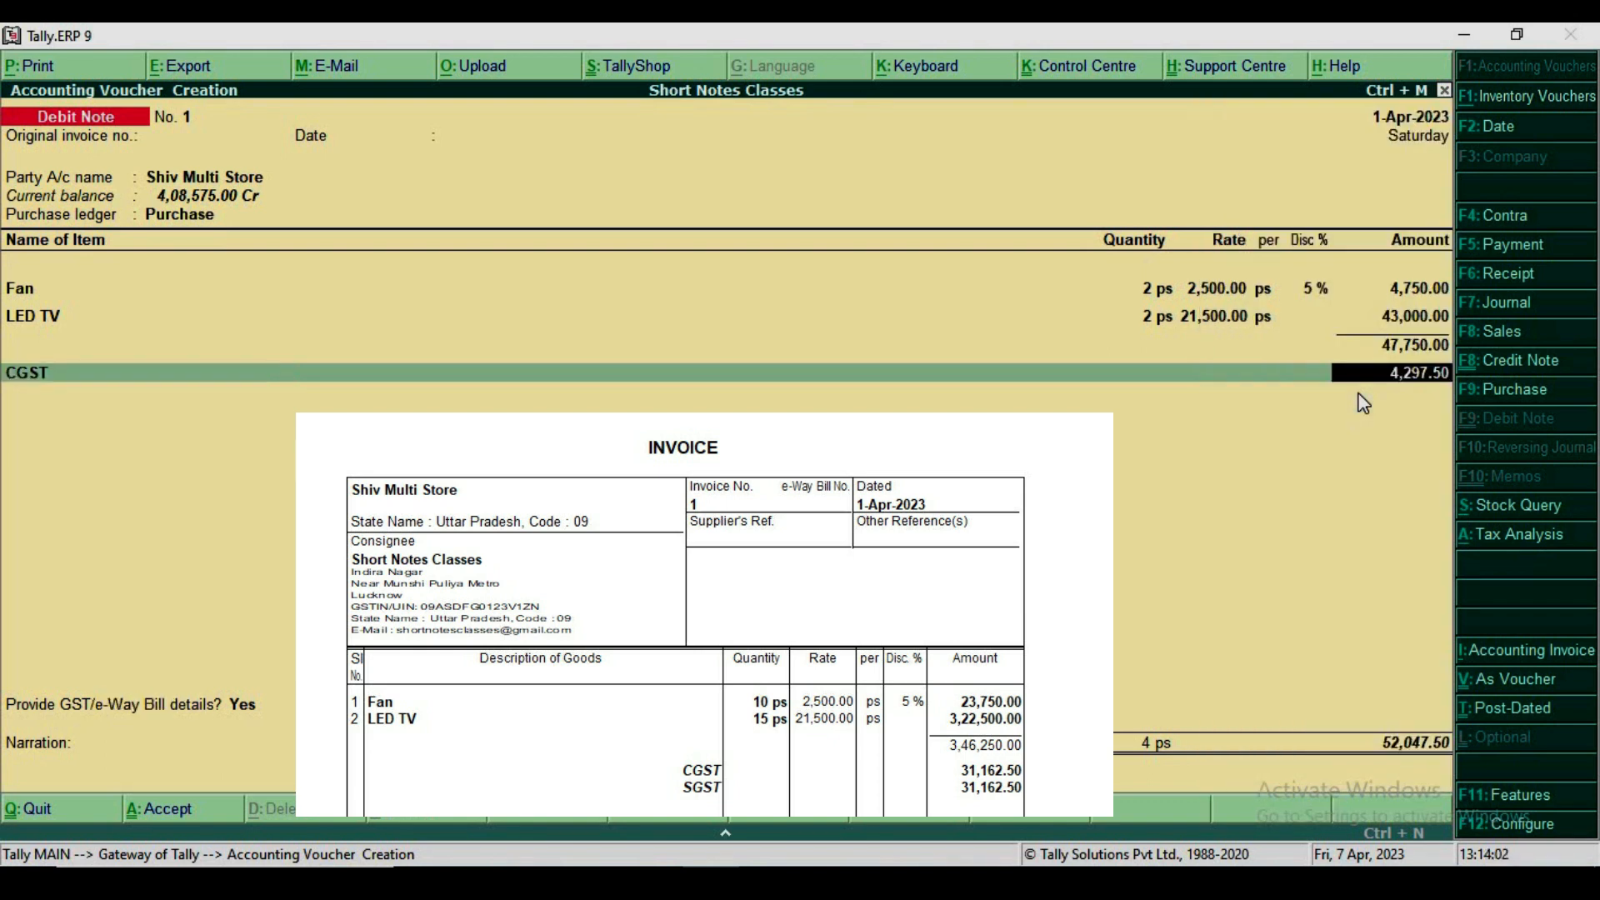
pyautogui.press('Return')
pyautogui.write('S')
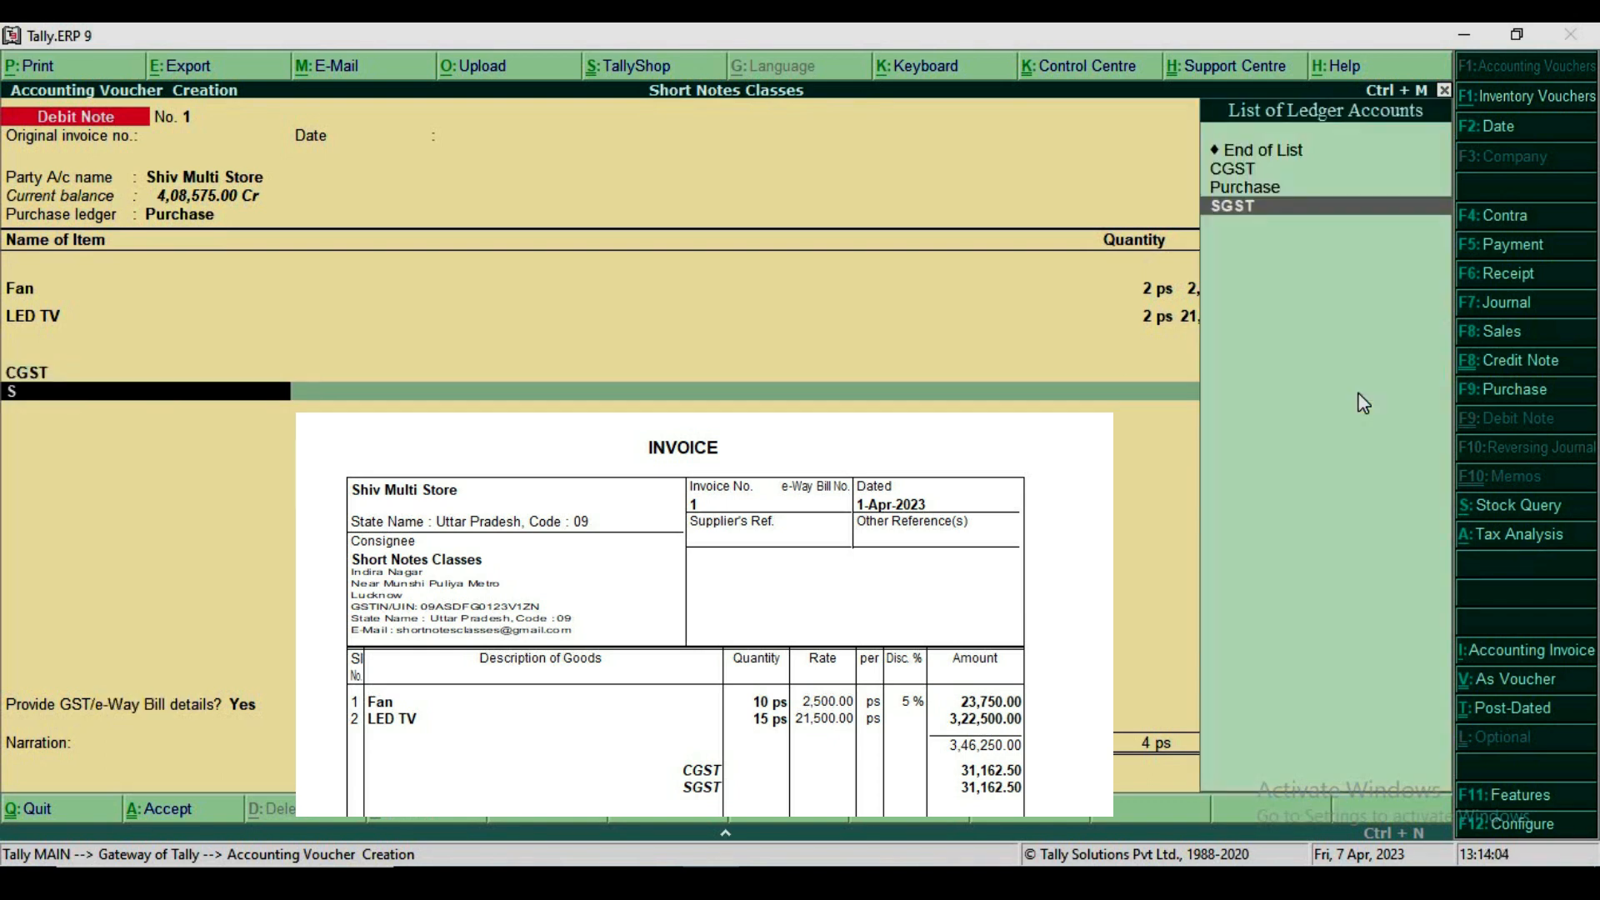
pyautogui.write('g')
pyautogui.press('Return')
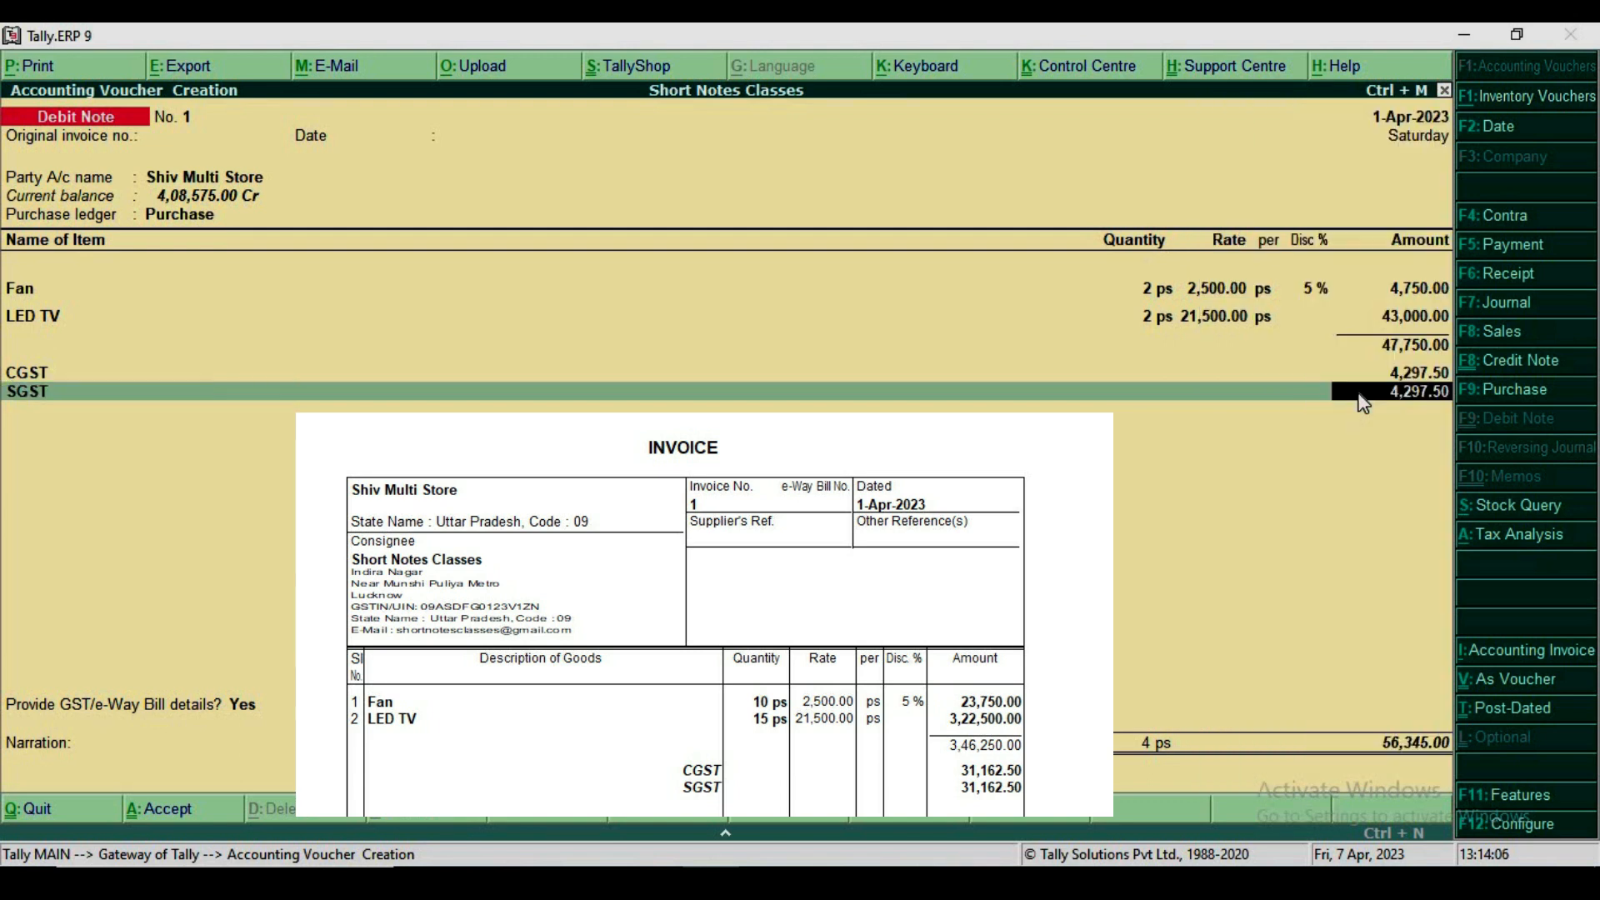
pyautogui.press('Return')
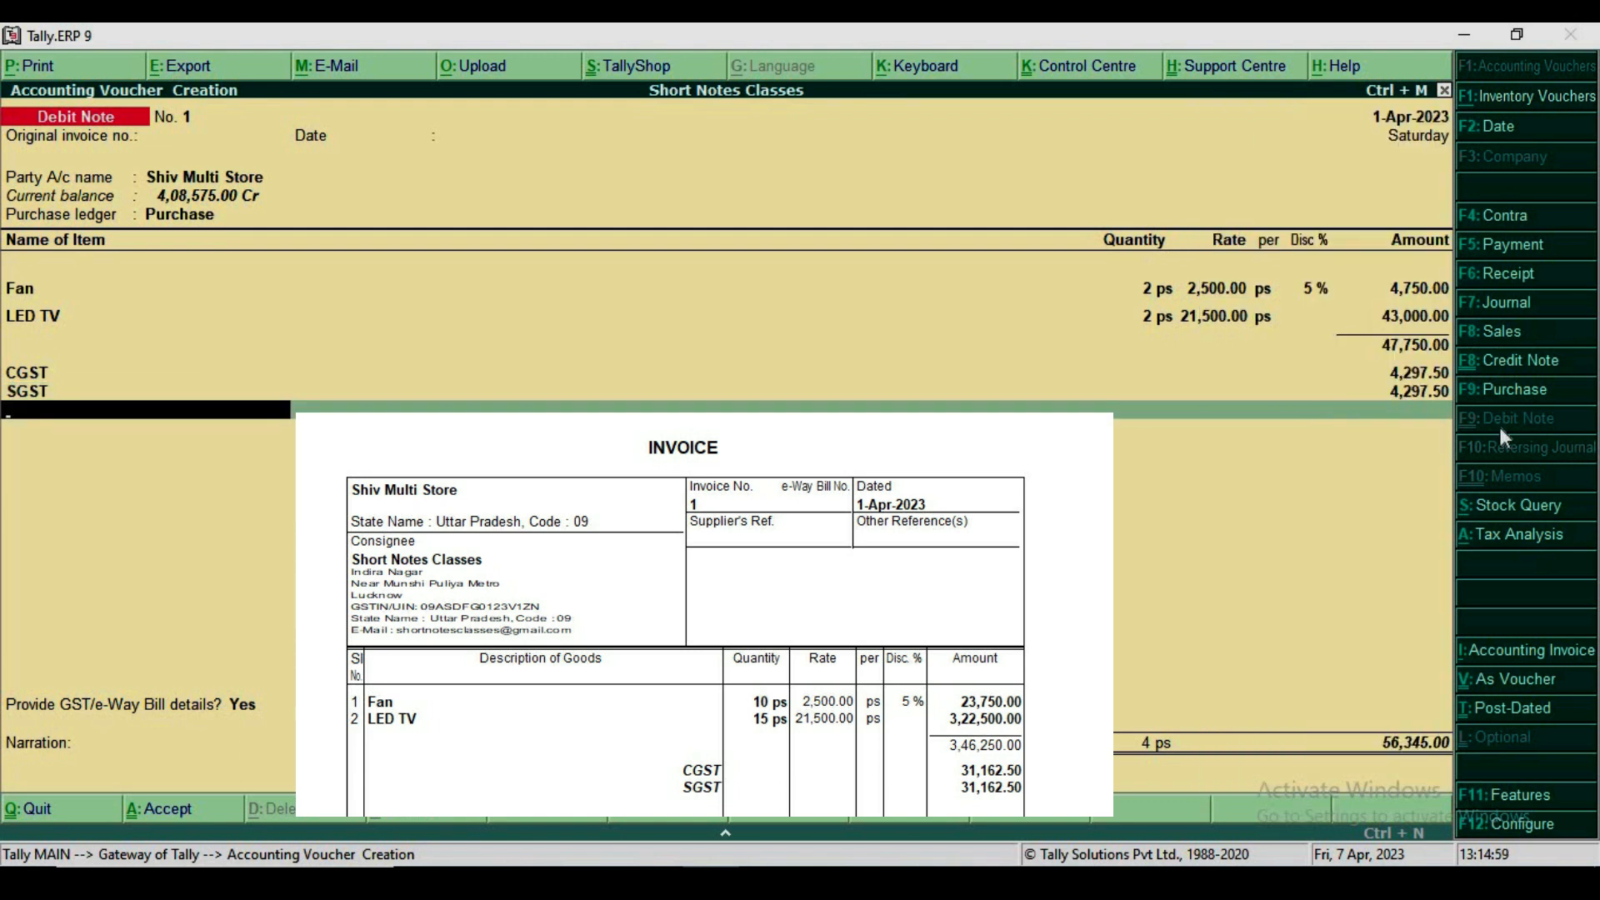
pyautogui.press('Return')
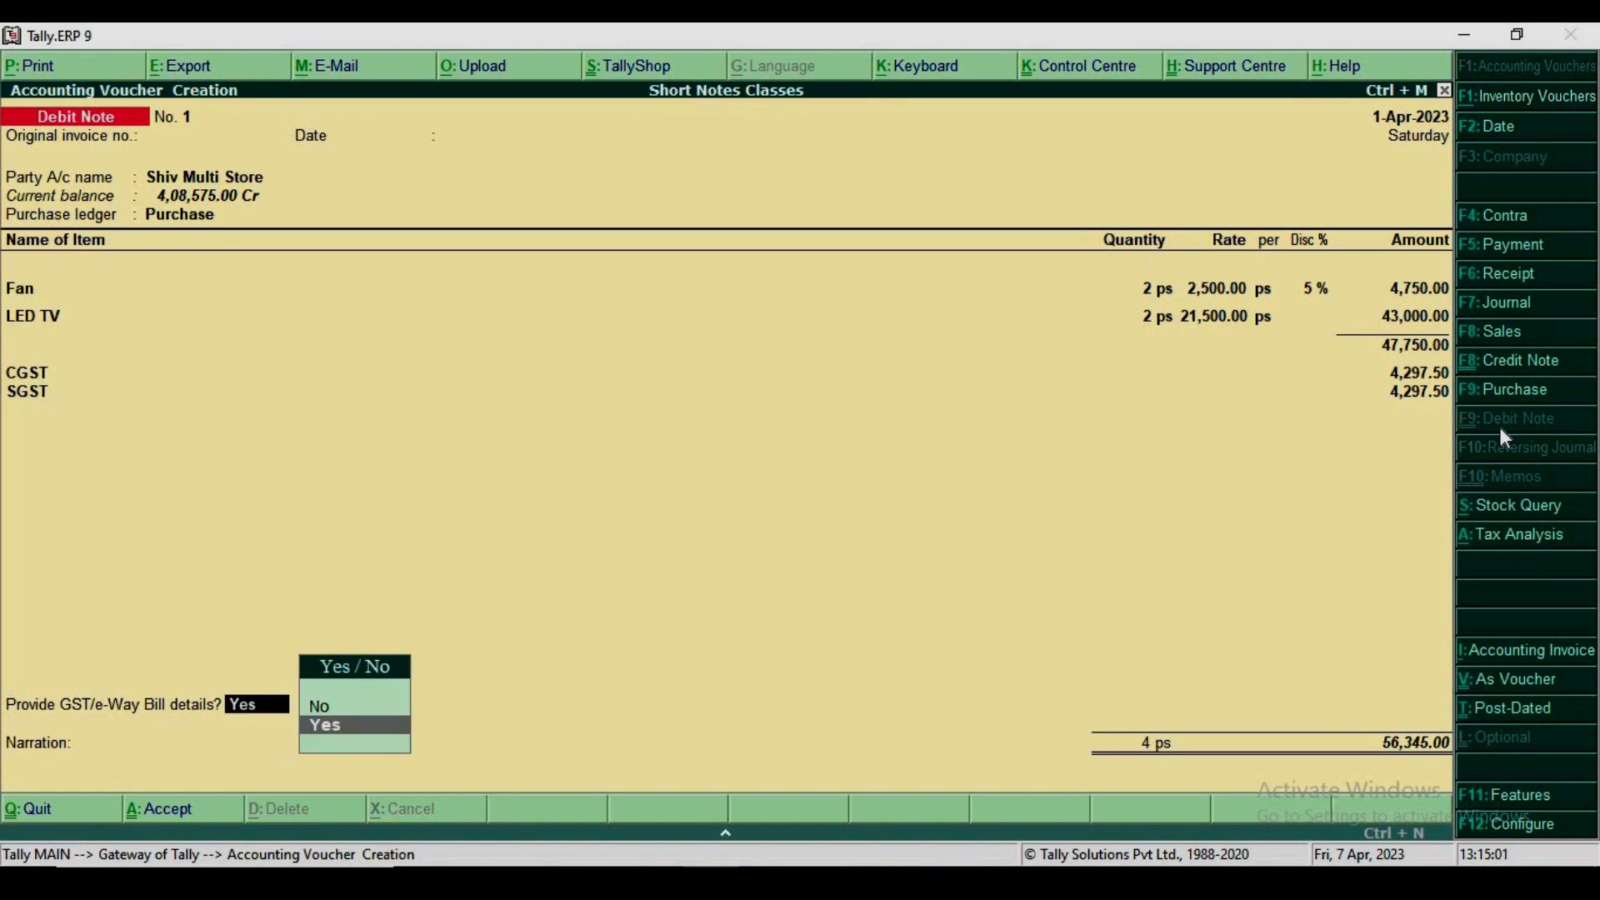
# - Set the debit note's option for providing GST/e-Way Bill details to No and leave the narration for the bill-wise allocation
pyautogui.press('Up')
pyautogui.press('Return')
pyautogui.press('Return')
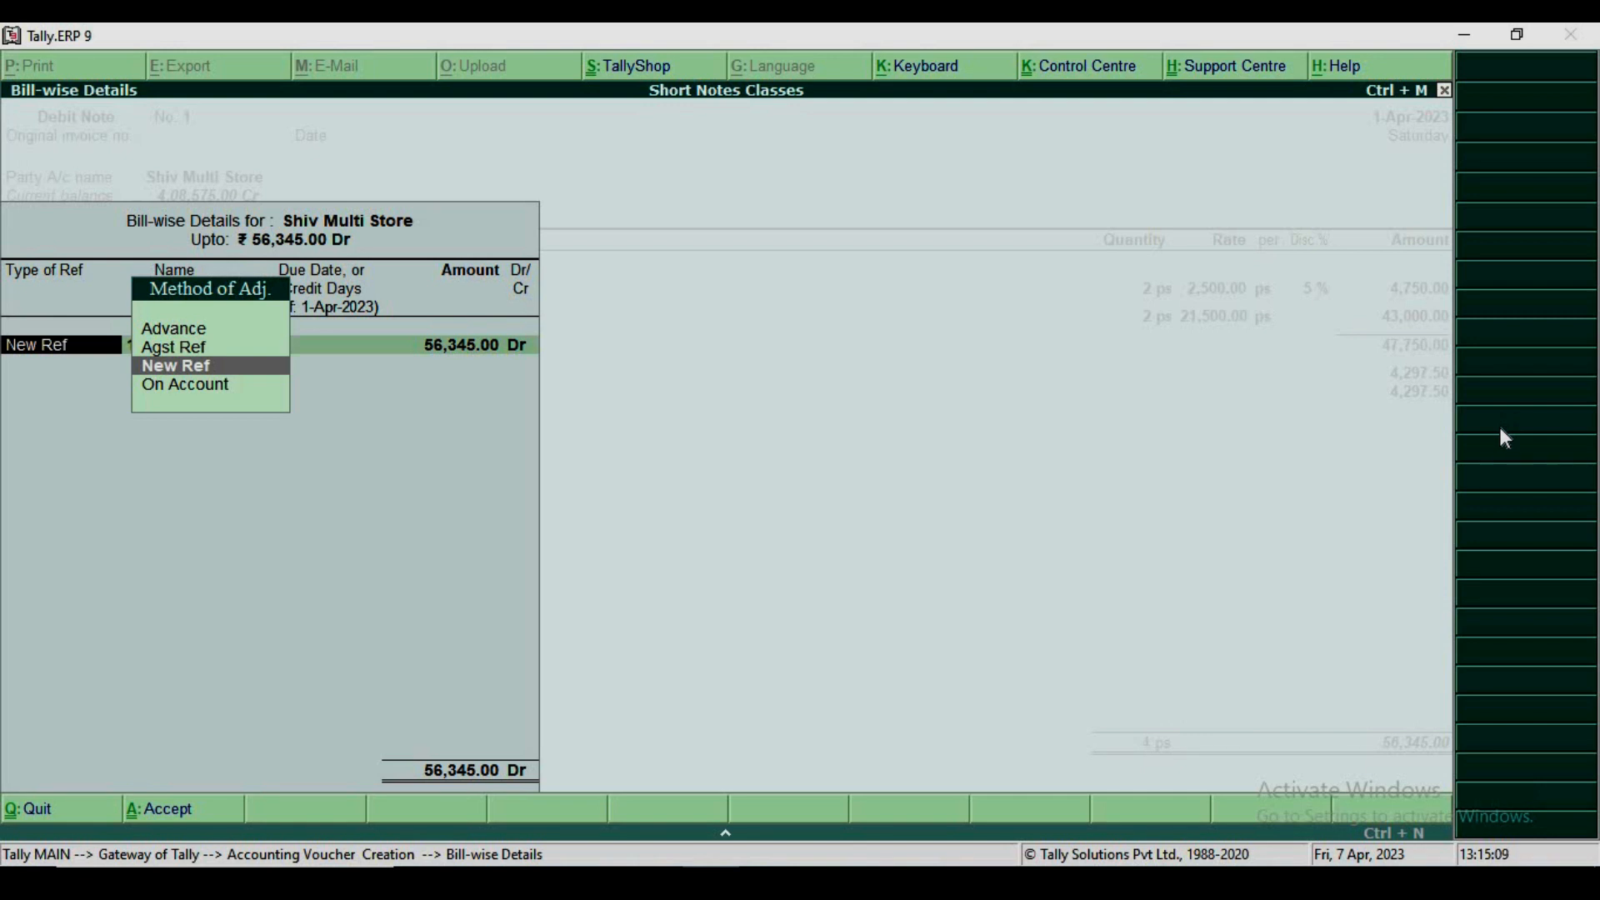
# - Allocate the full return amount as Agst Ref against the supplier's pending bill 1 and save the debit note
pyautogui.press('Up')
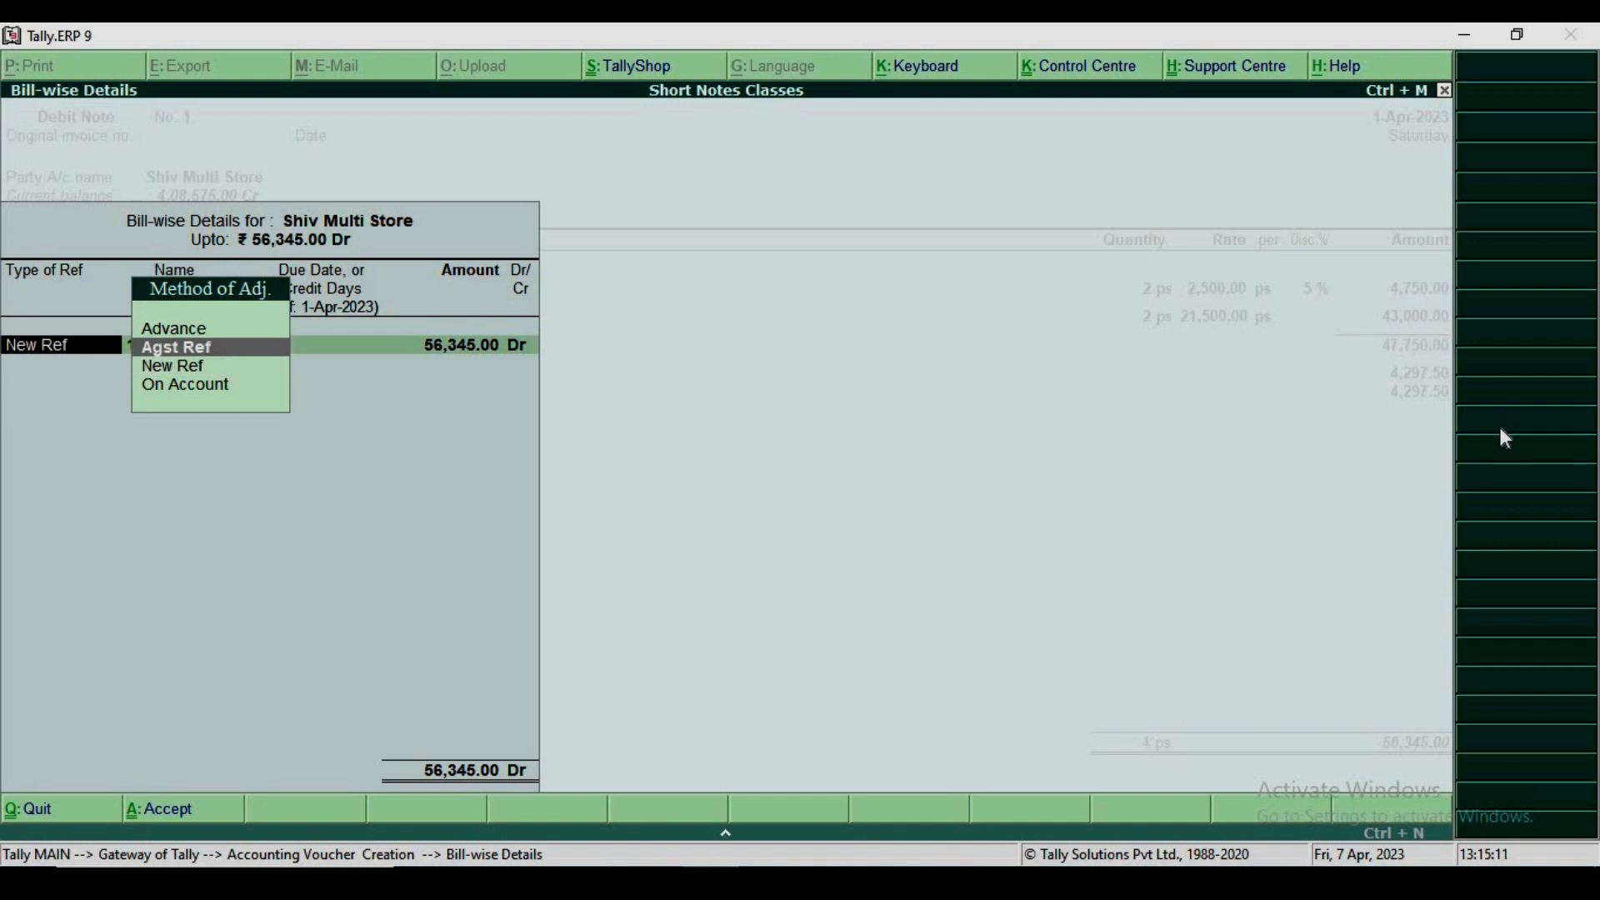
pyautogui.press('Return')
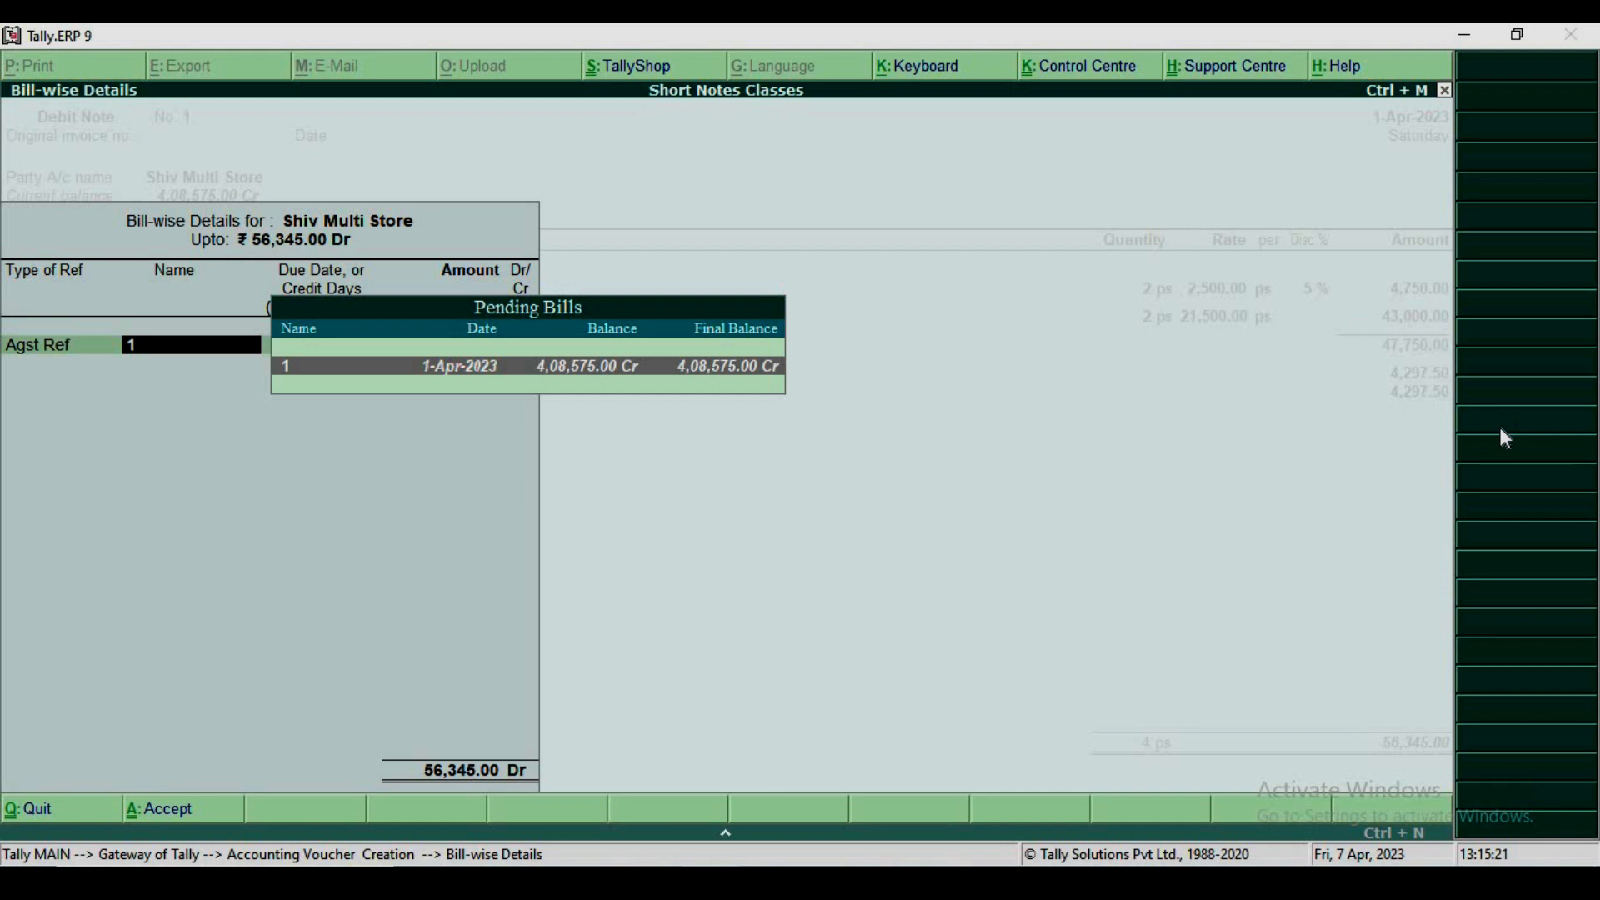
pyautogui.press('Return')
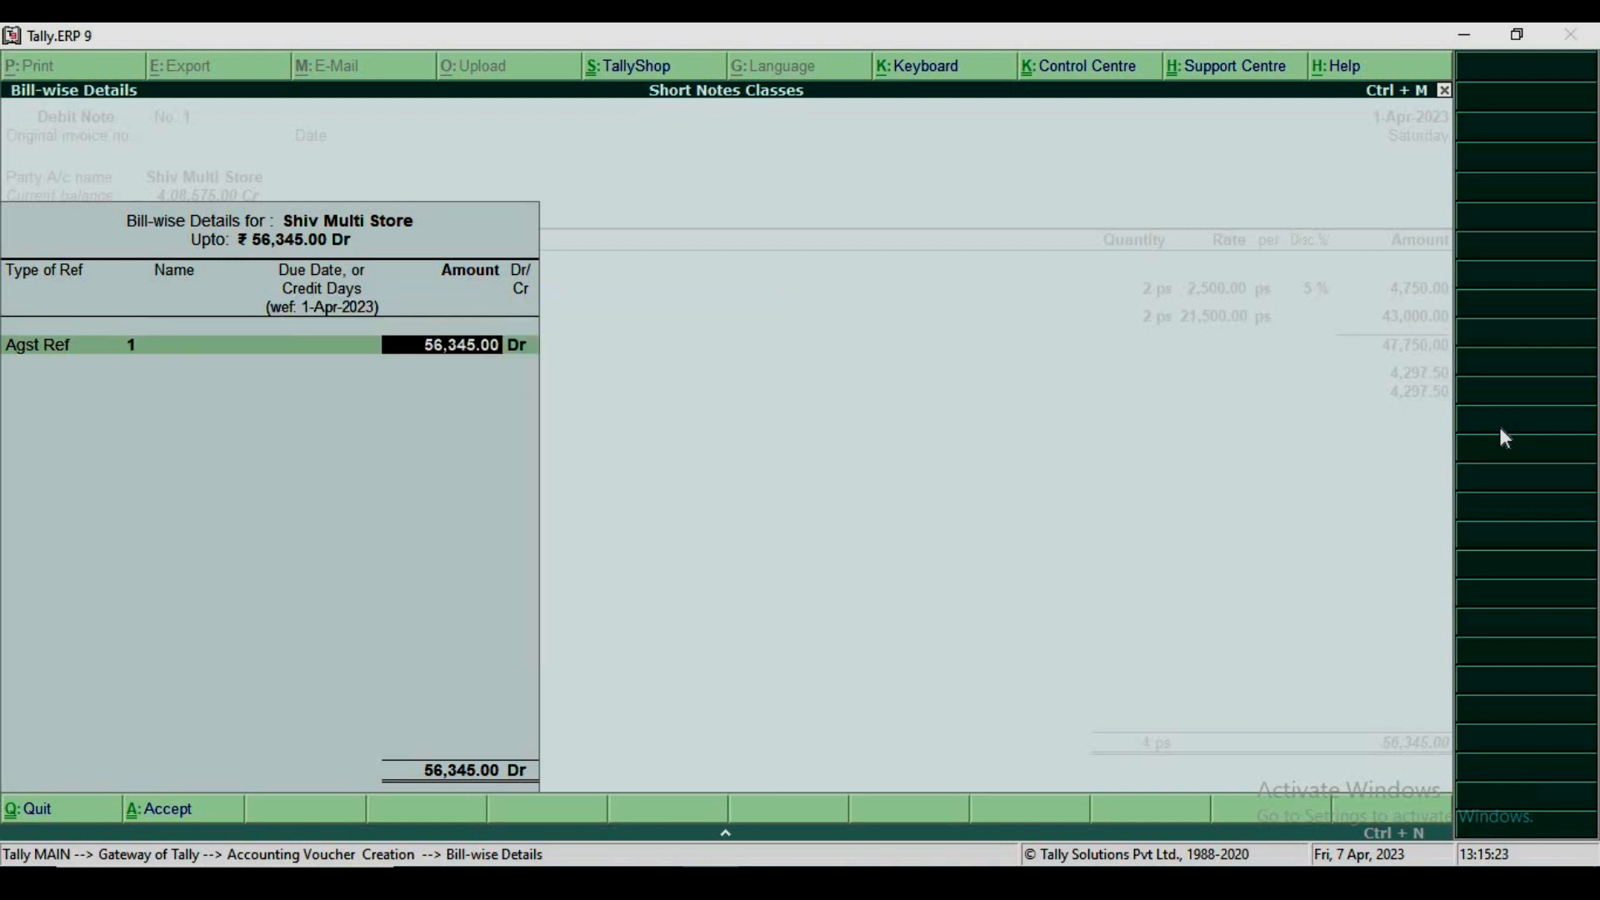
pyautogui.press('Return')
pyautogui.press('Return')
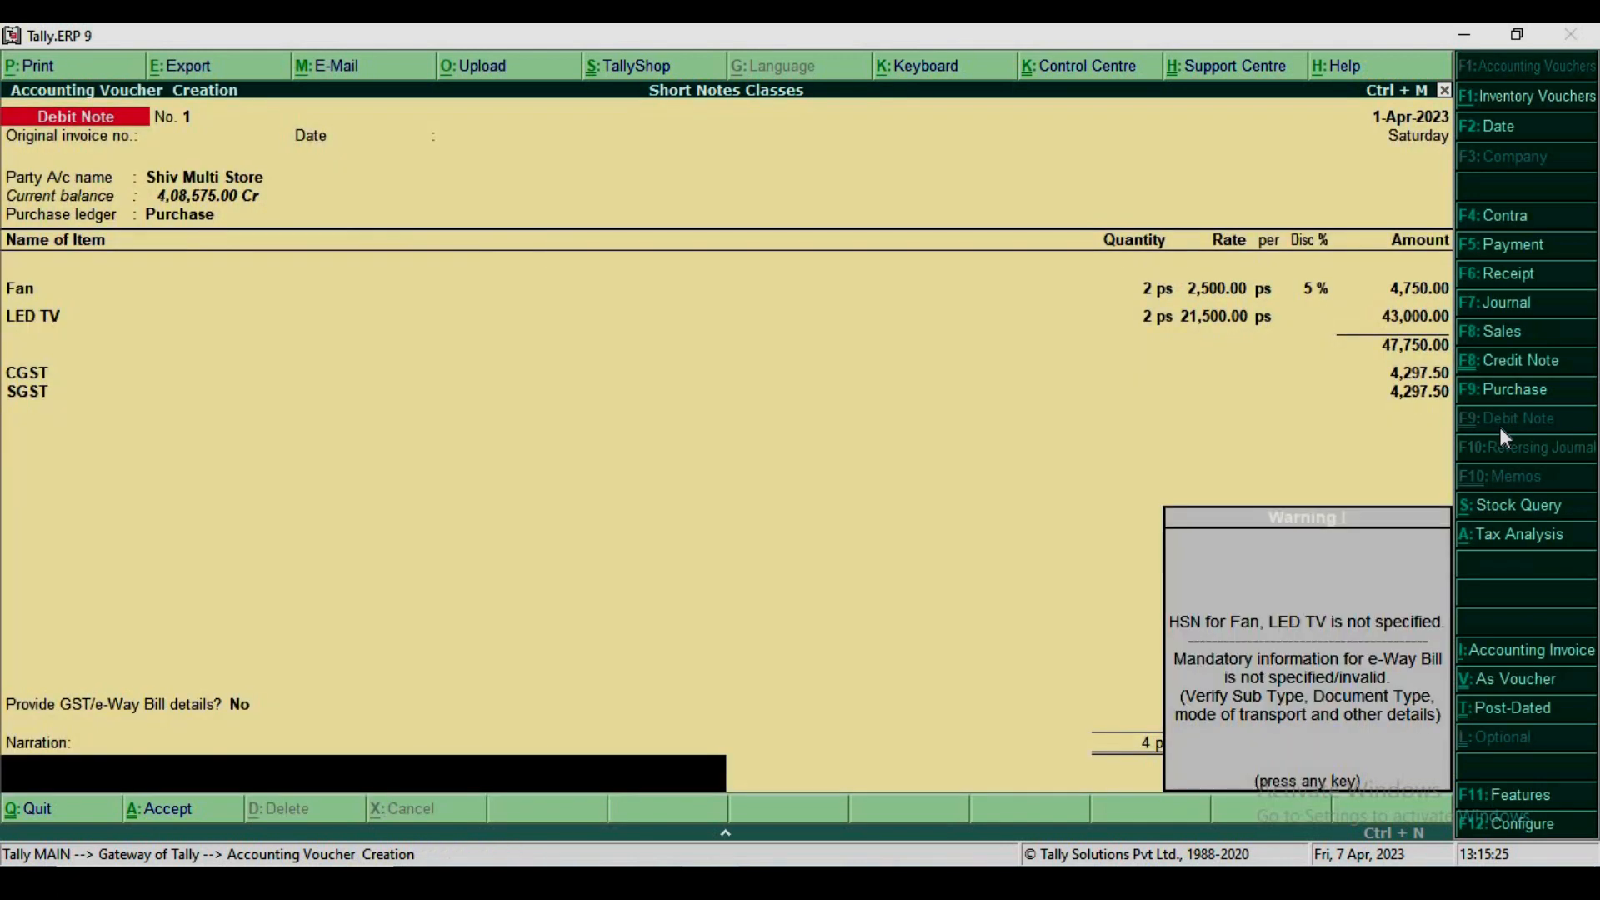
pyautogui.press('Return')
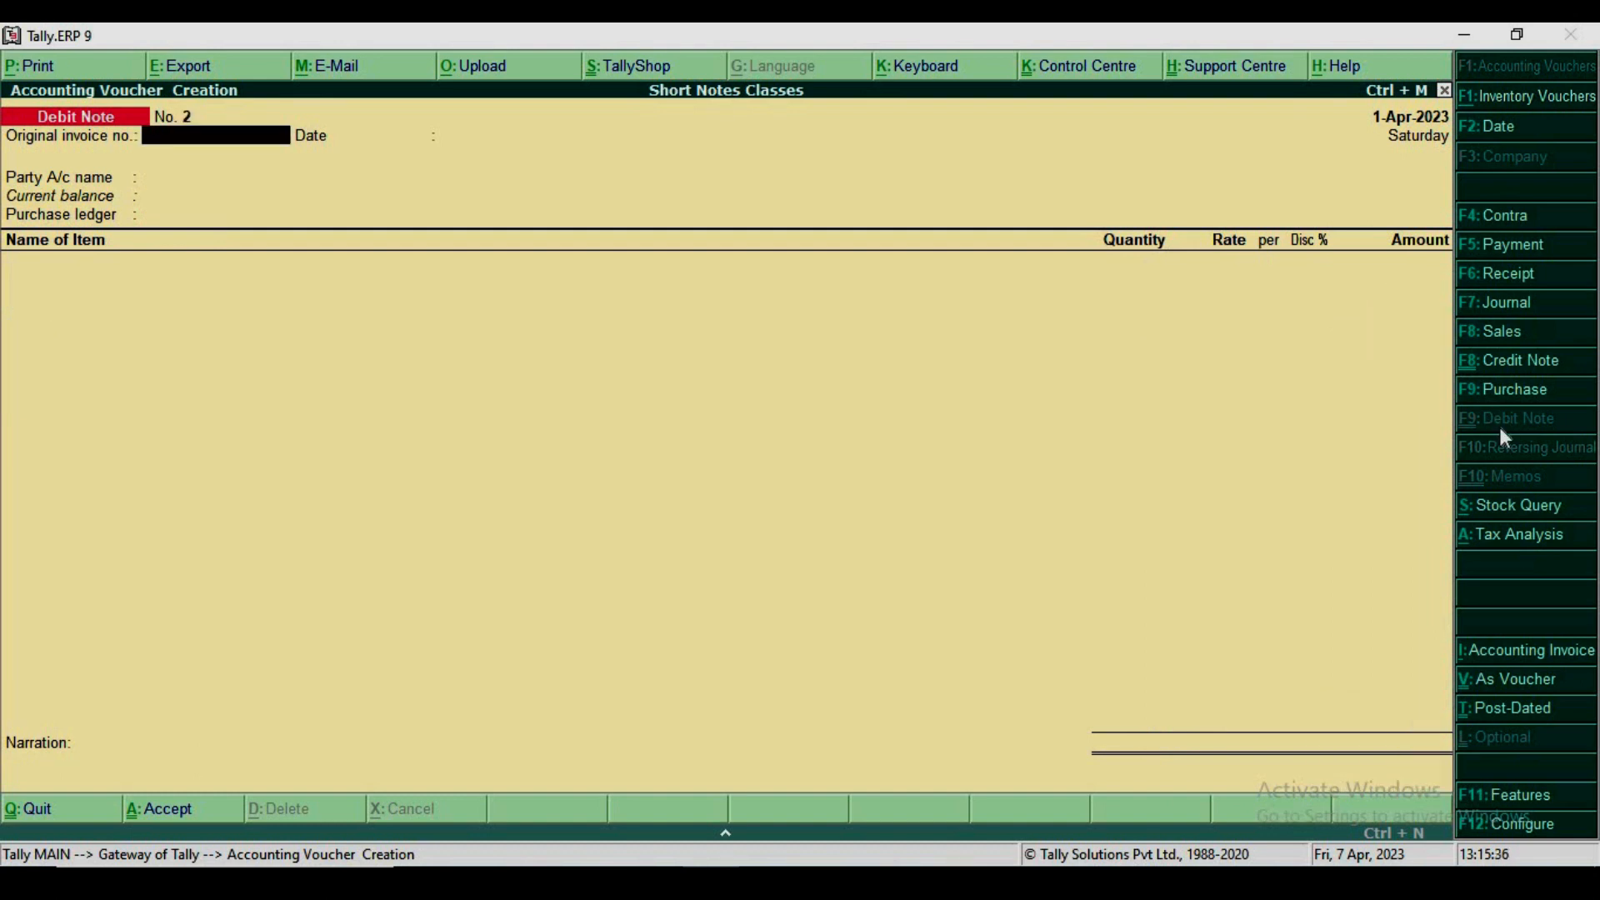
# - Leave debit note entry and open the company's Balance Sheet in detailed view
pyautogui.press('Escape')
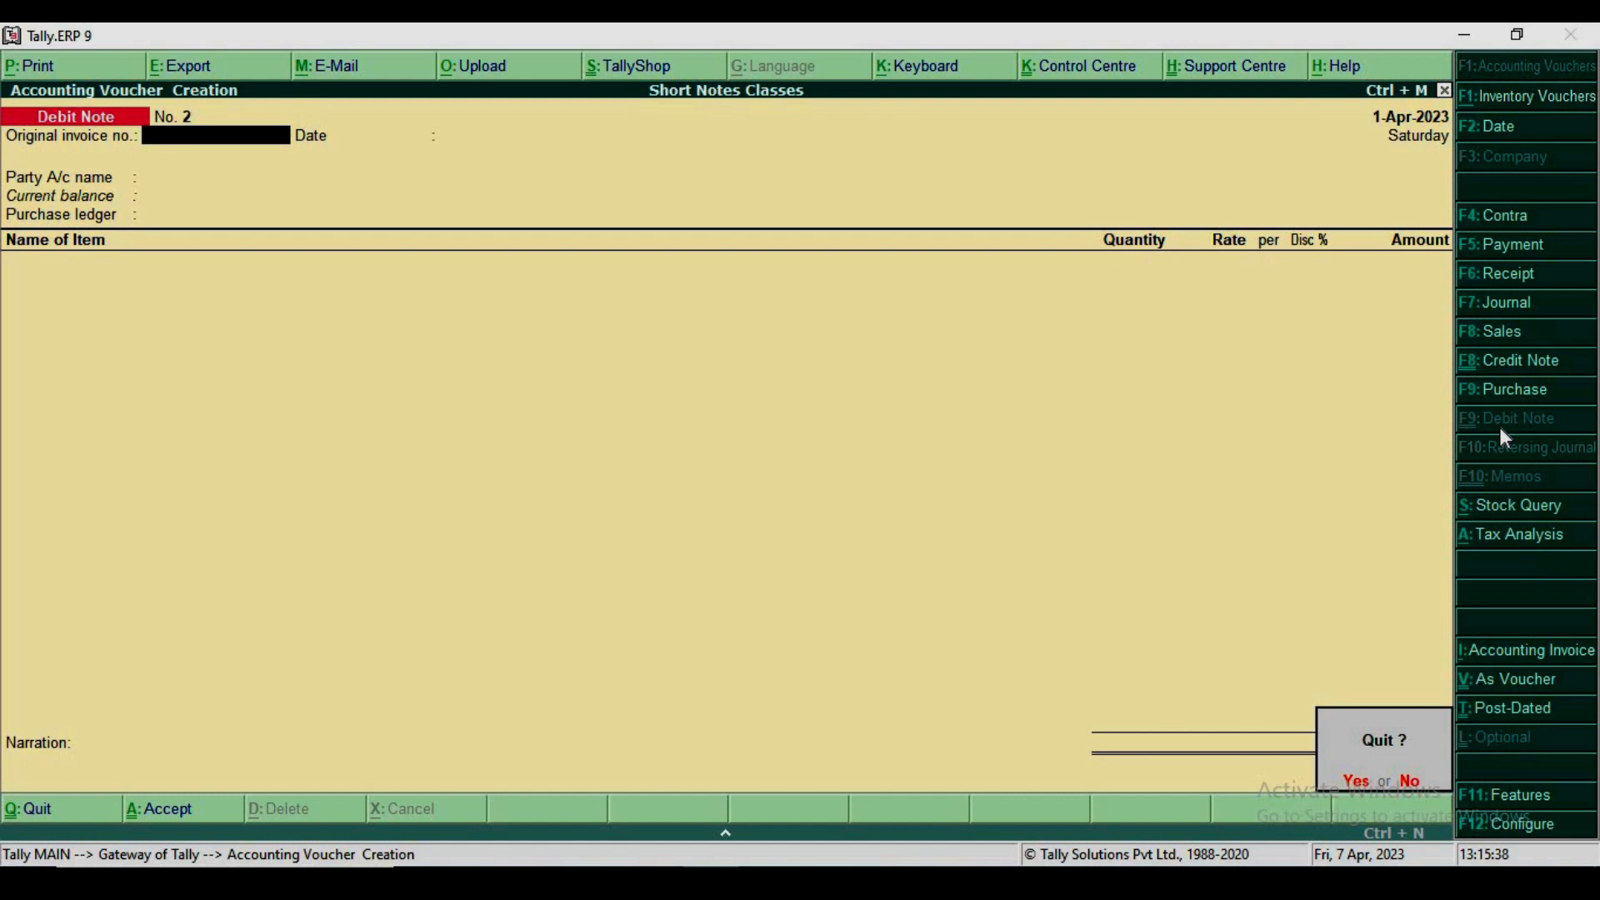
pyautogui.press('y')
pyautogui.press('Escape')
pyautogui.press('n')
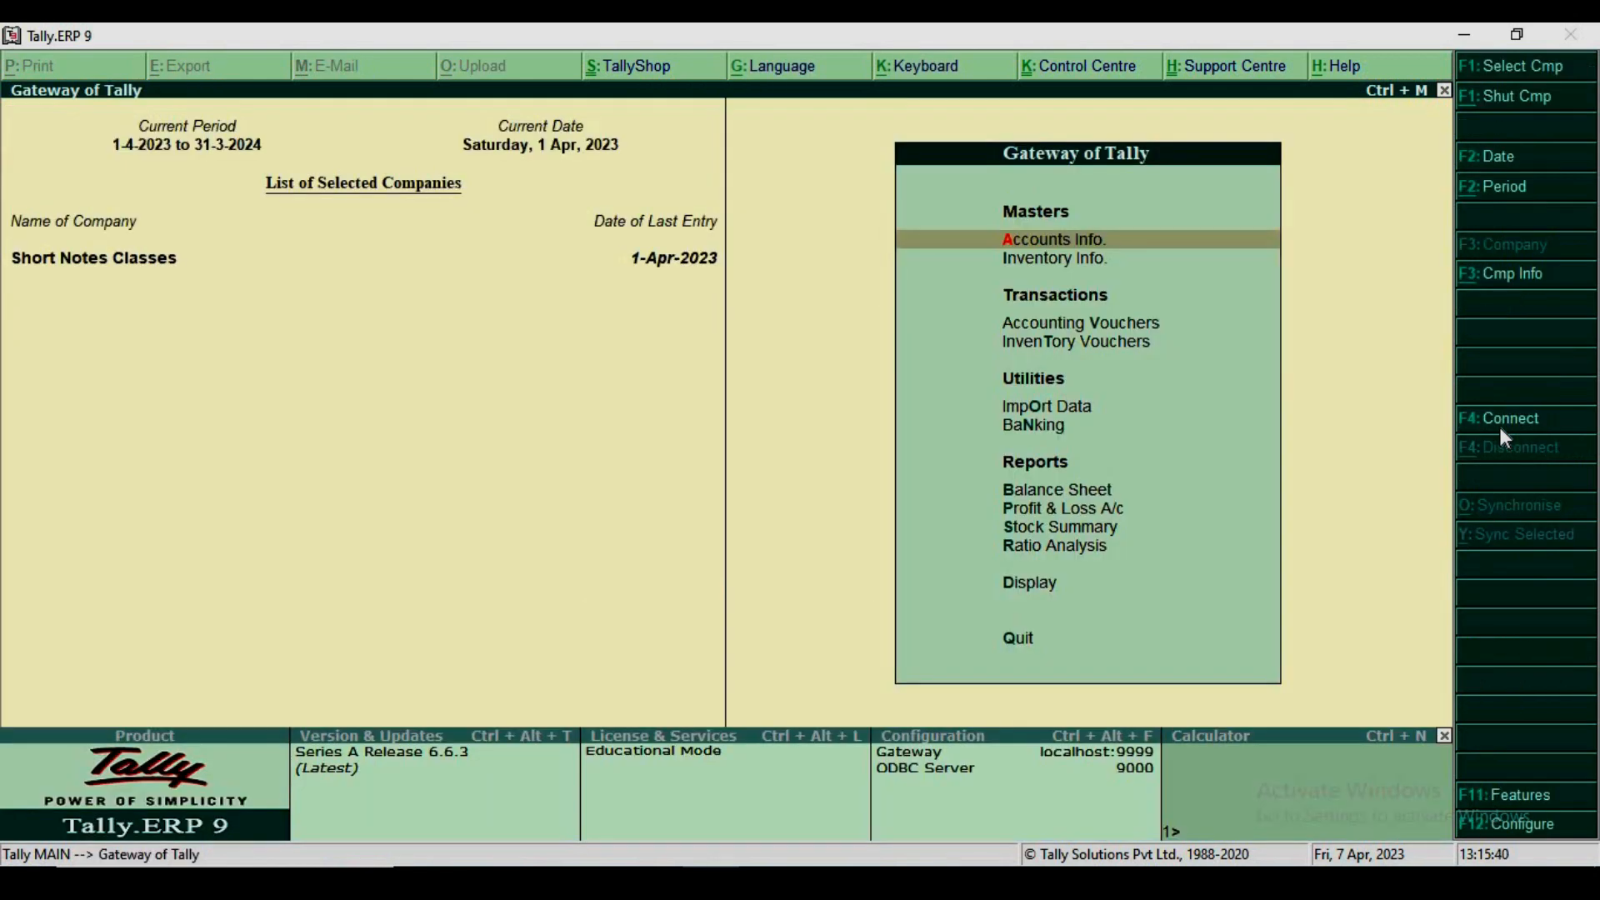
pyautogui.press('Down')
pyautogui.press('Down')
pyautogui.press('Down')
pyautogui.press('Down')
pyautogui.press('Down')
pyautogui.press('Down')
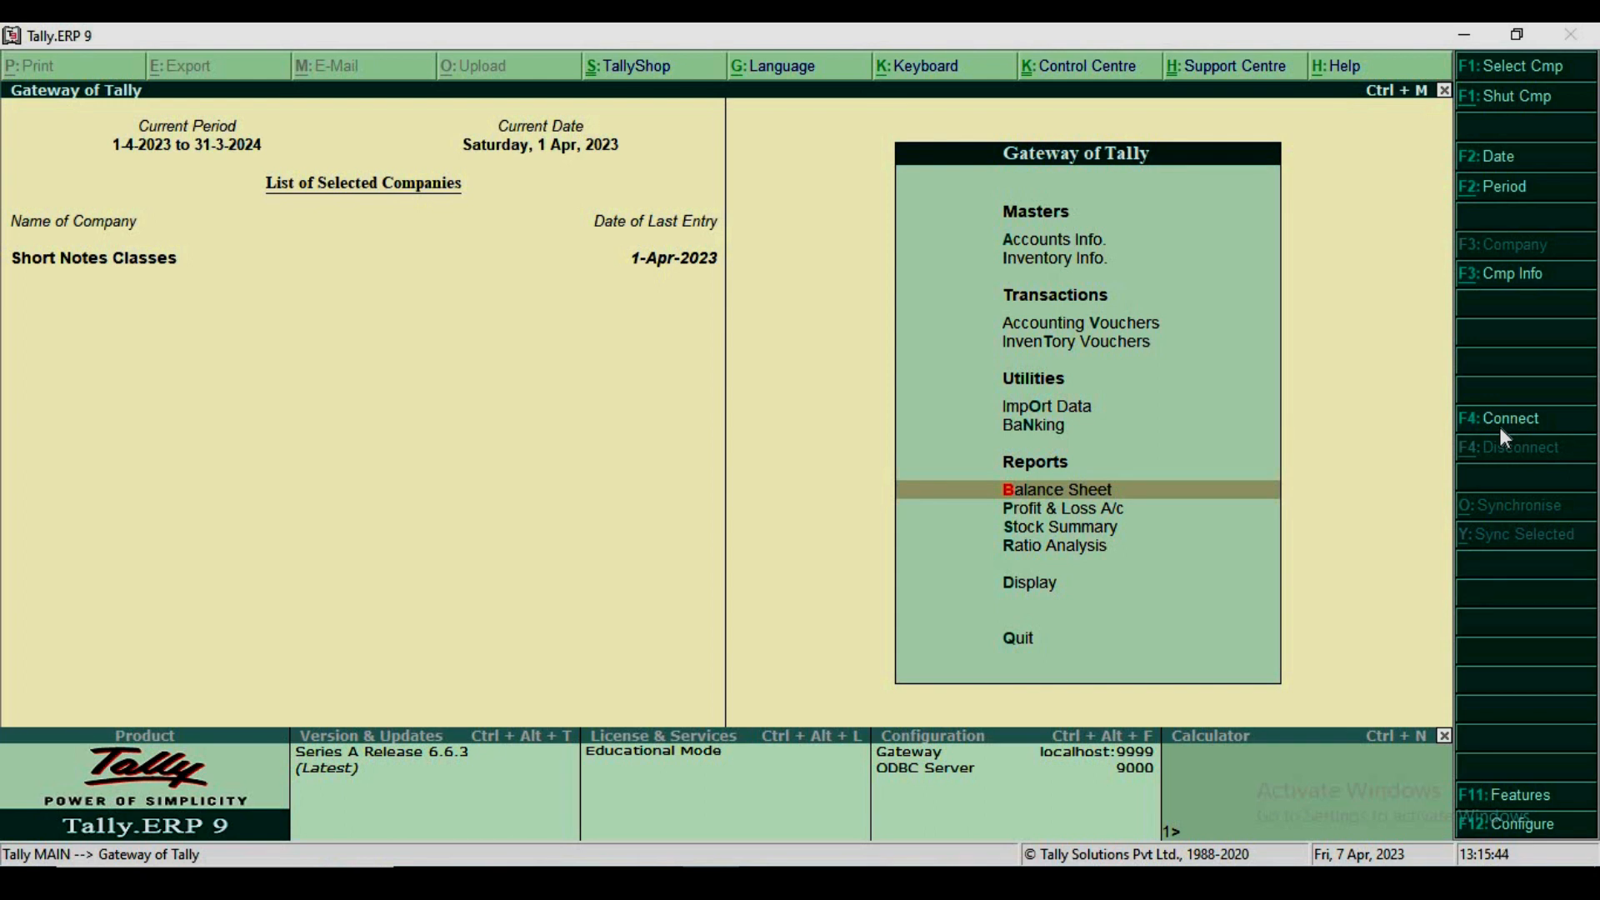
pyautogui.press('Return')
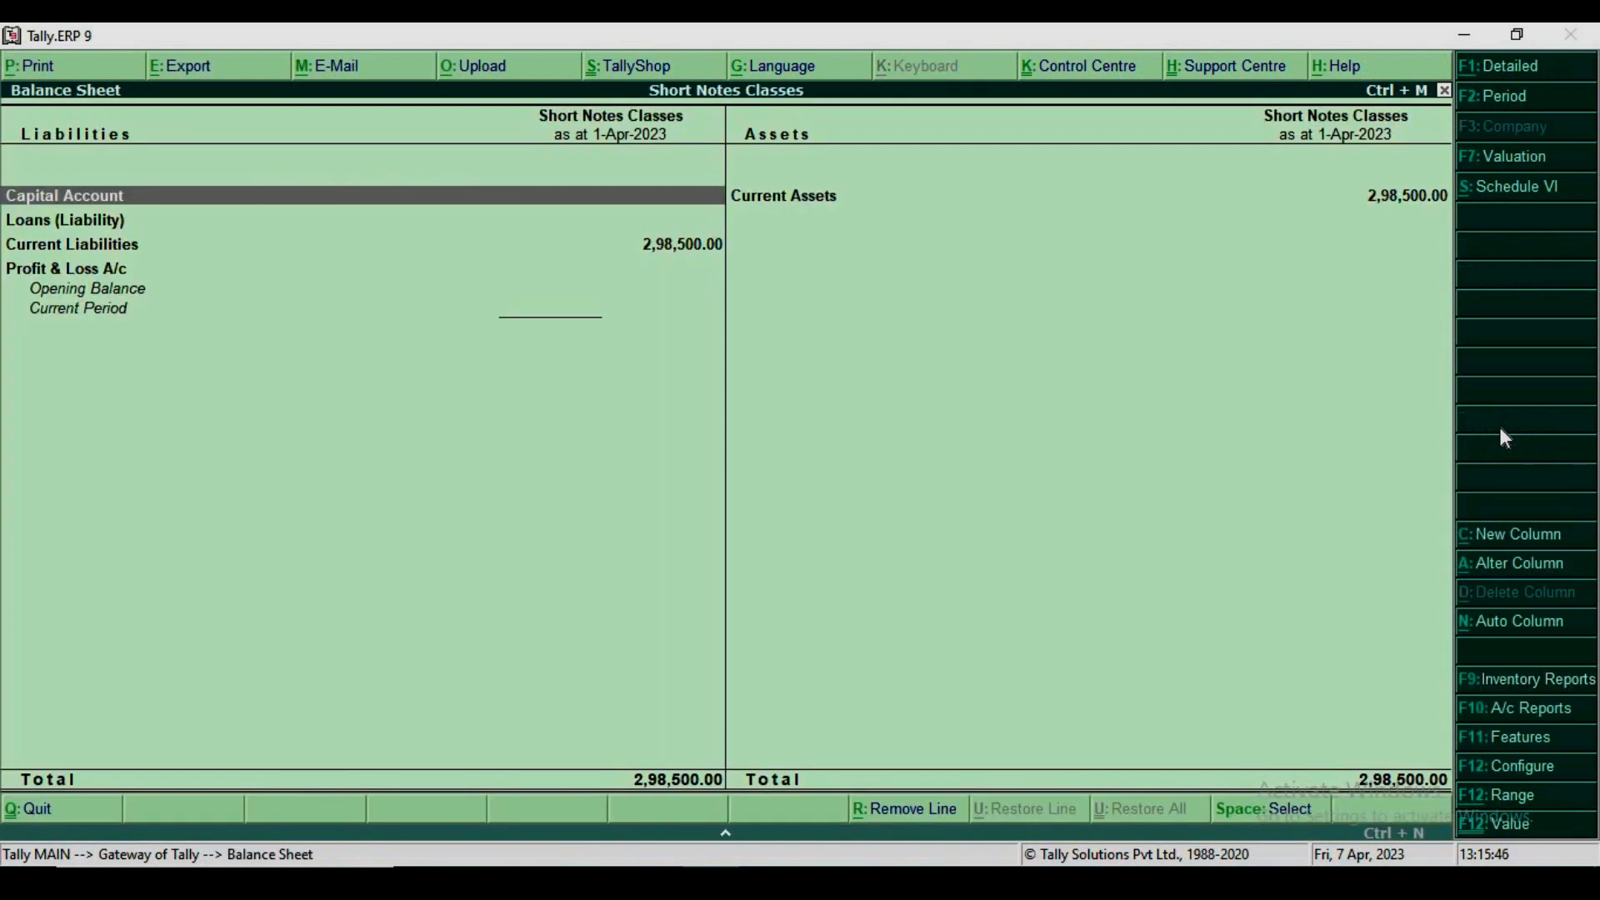
pyautogui.hotkey('alt', 'F1')
# - Check Shiv Multi Store's monthly ledger summary under Sundry Creditors, then return to the Gateway of Tally
pyautogui.press('Down')
pyautogui.press('Down')
pyautogui.press('Down')
pyautogui.press('Down')
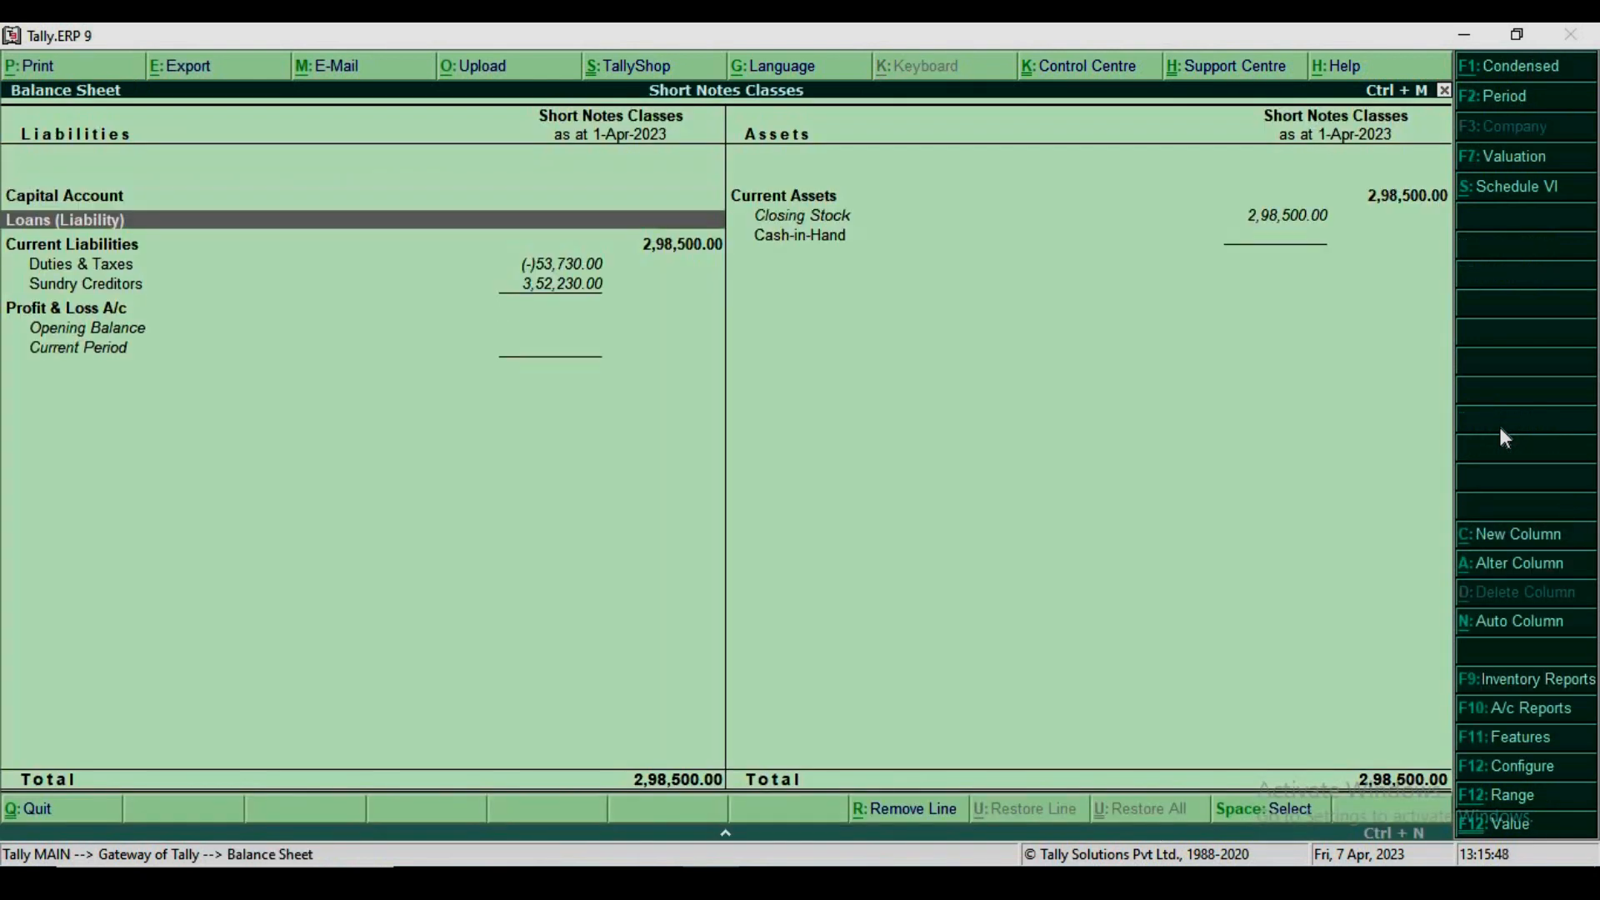
pyautogui.press('Return')
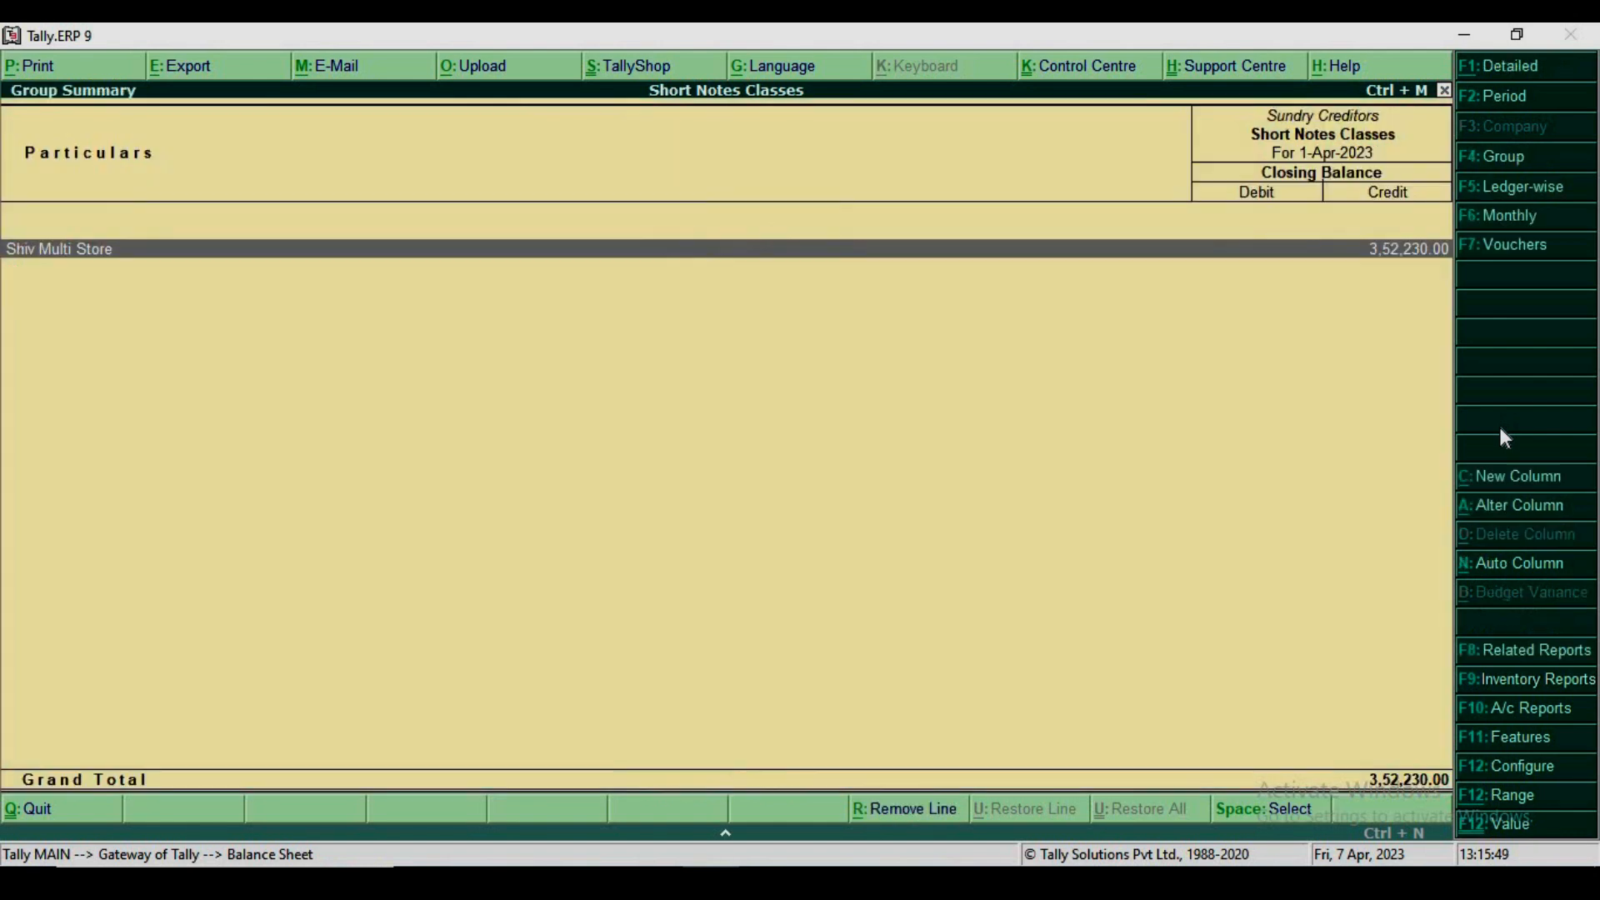
pyautogui.press('Return')
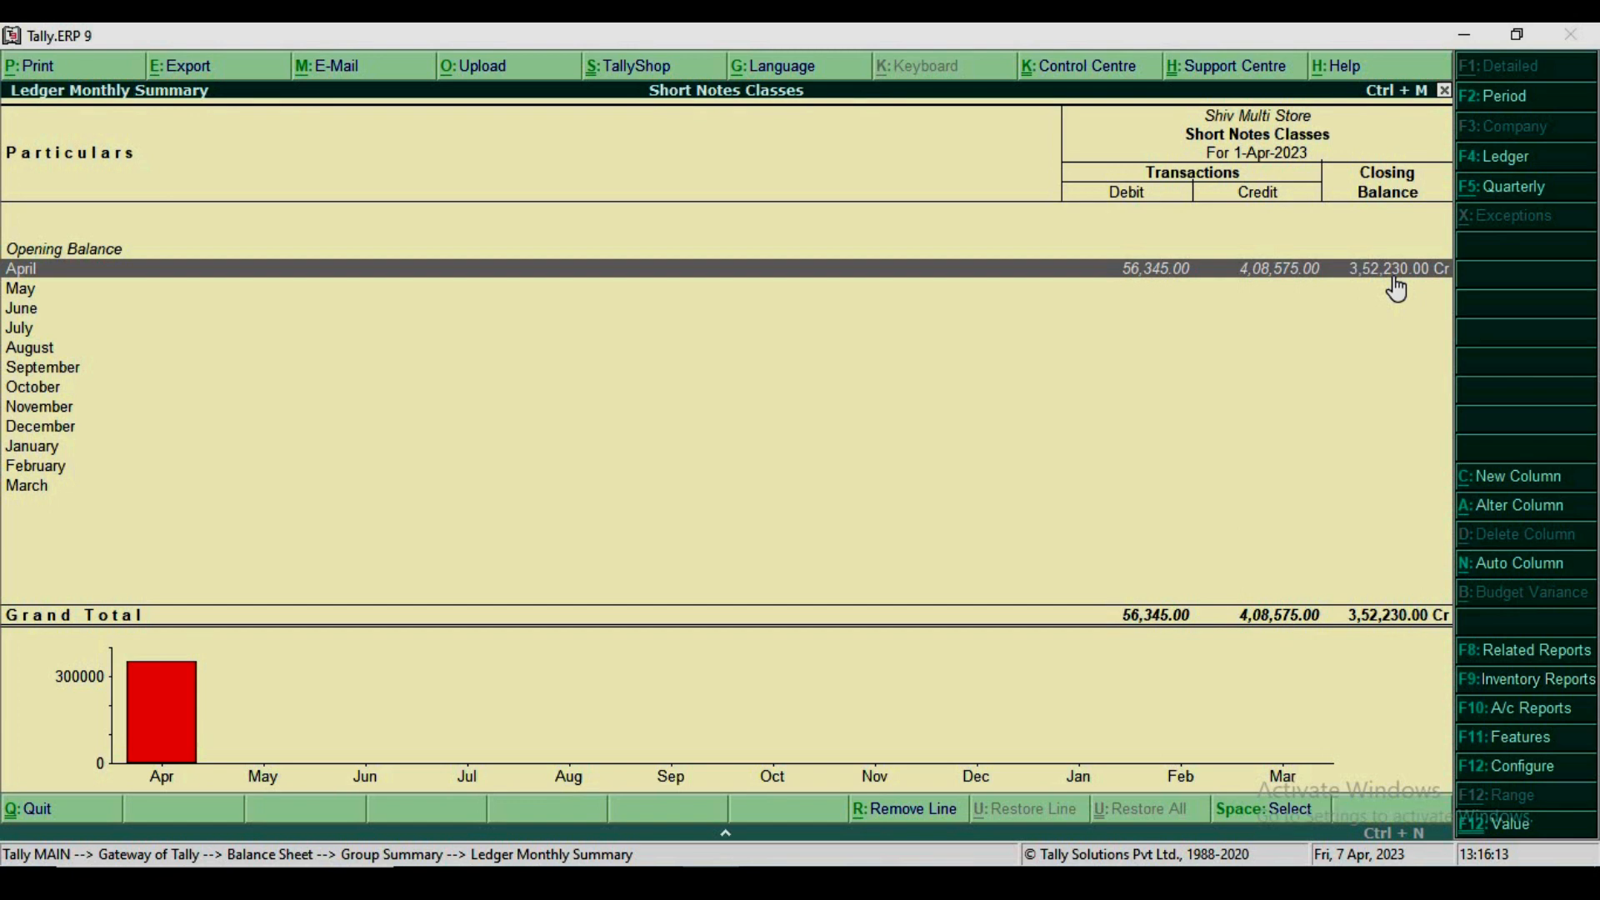
pyautogui.press('Escape')
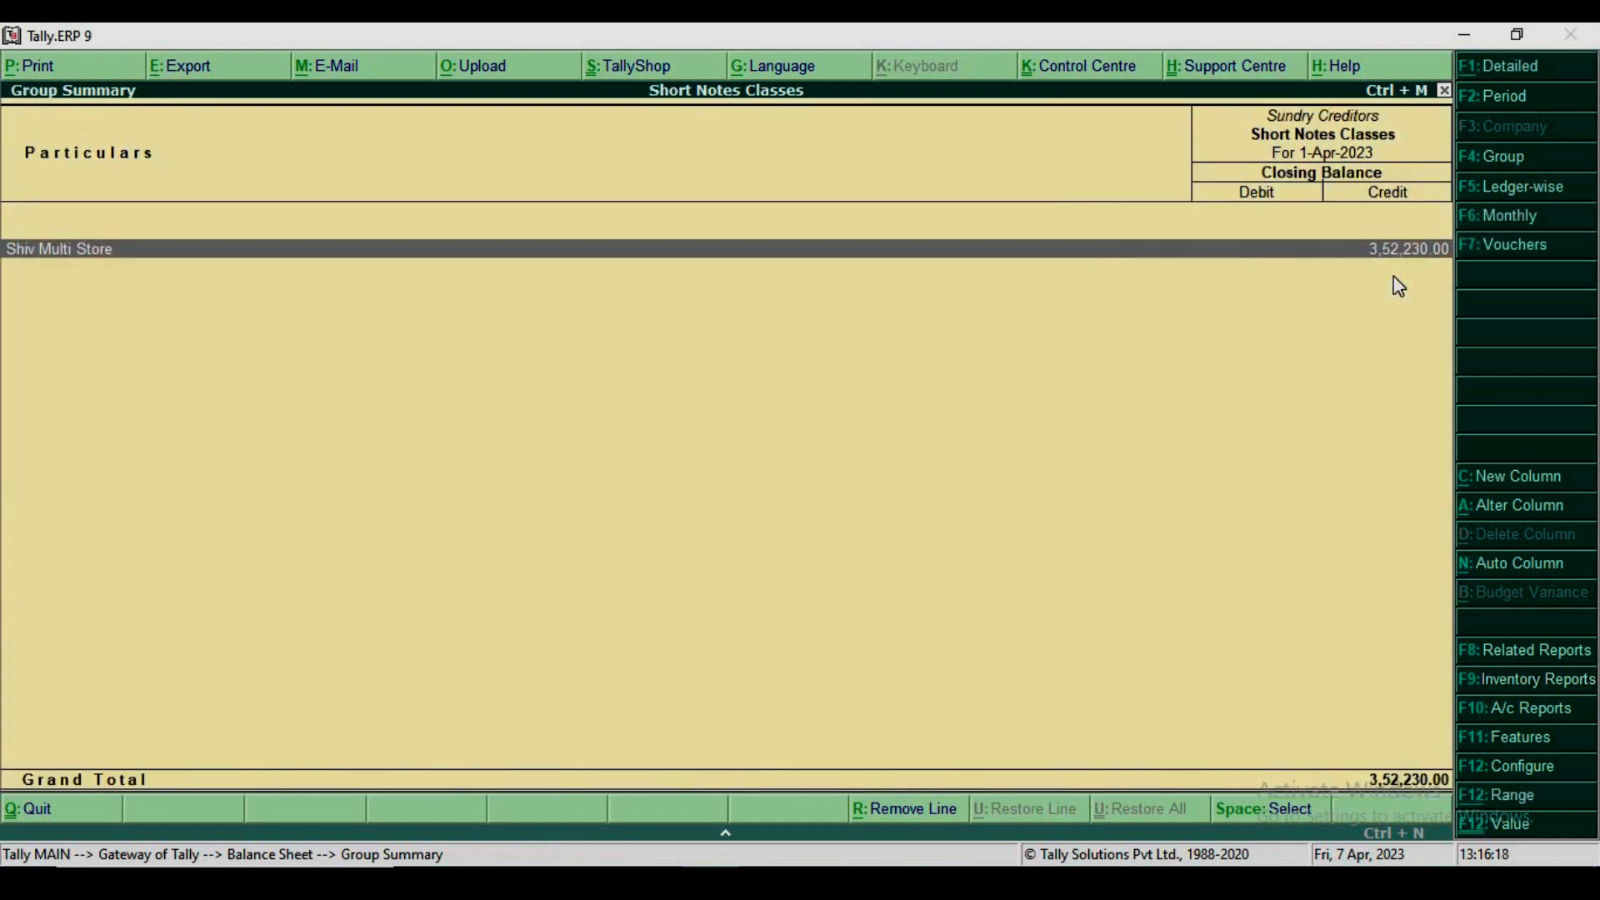
pyautogui.press('Escape')
pyautogui.press('Escape')
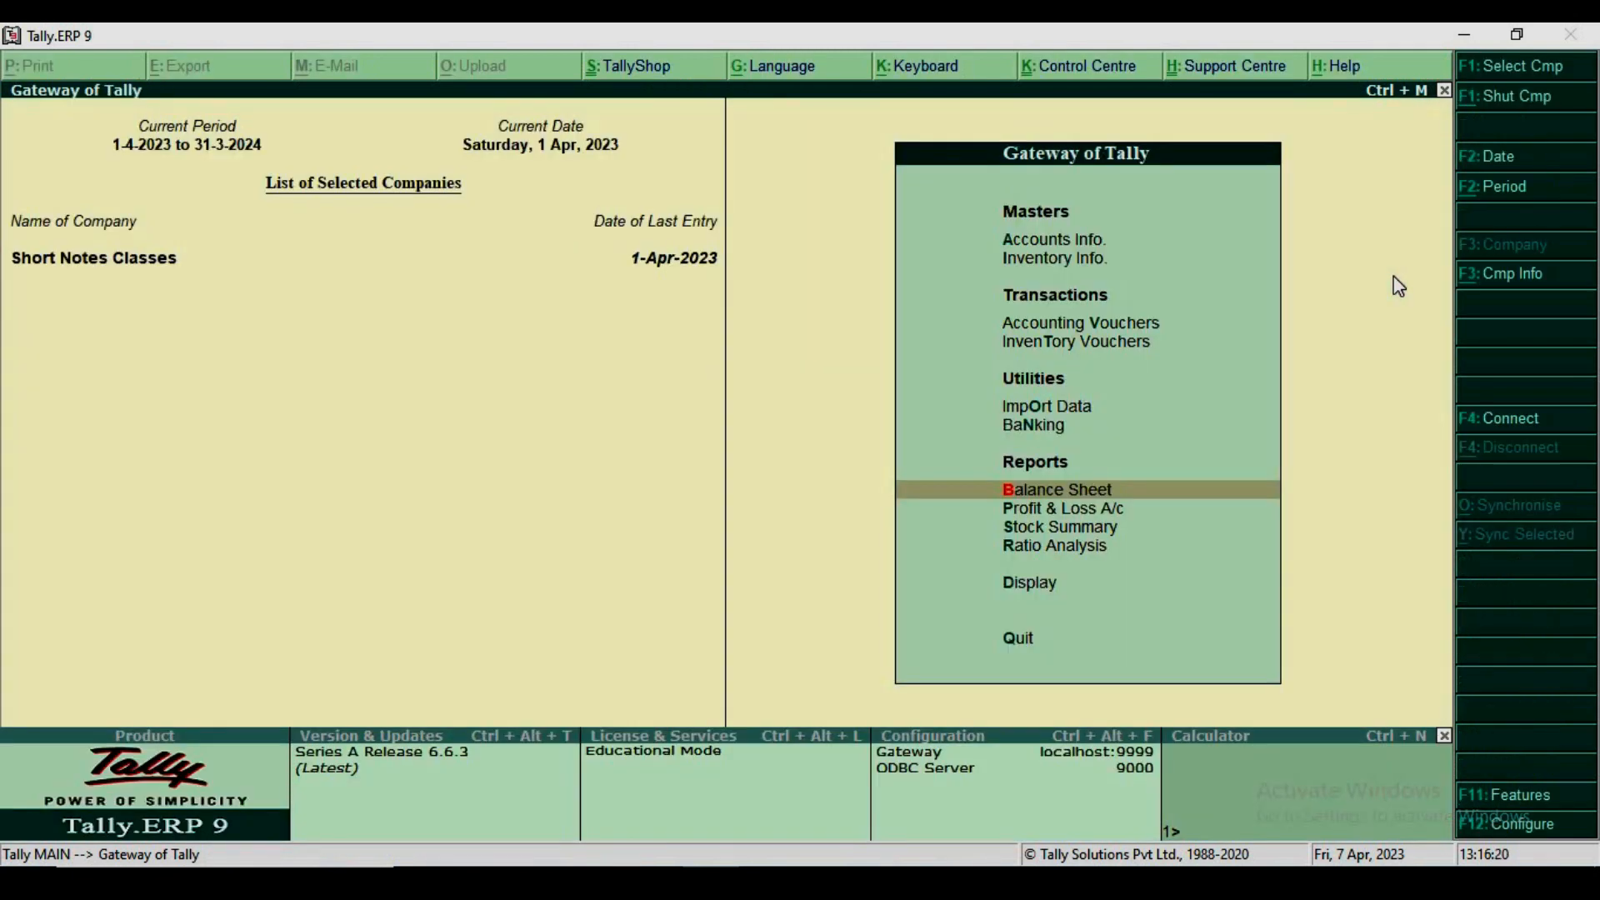
pyautogui.press('Escape')
pyautogui.press('n')
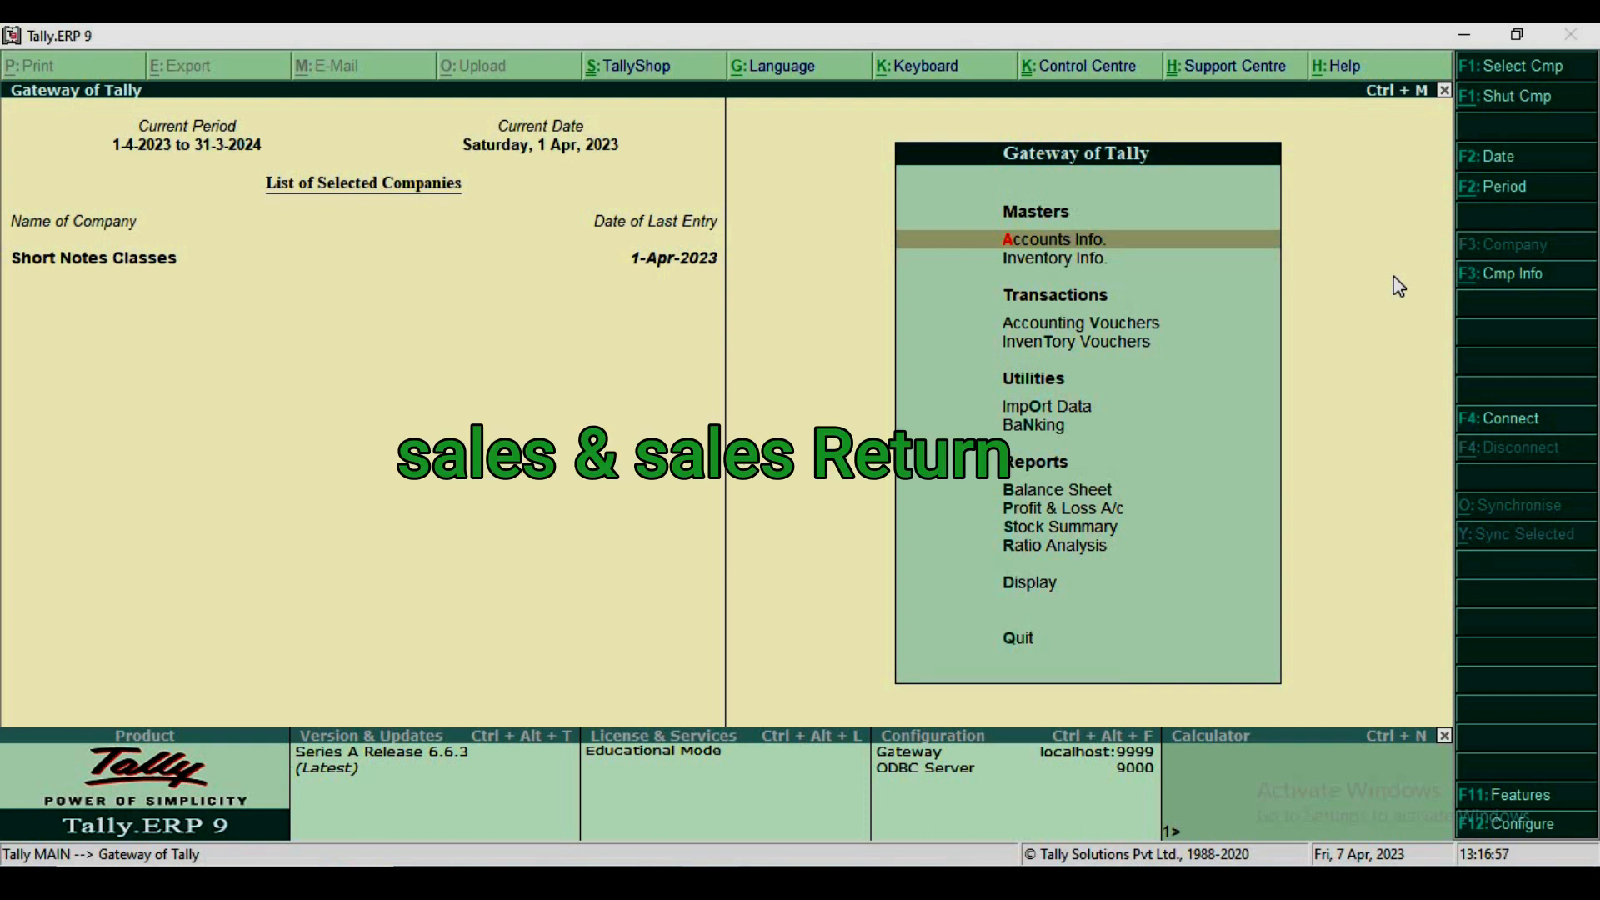
# - Start a new single ledger from the accounts masters and enter the customer's name without an alias
pyautogui.press('Down')
pyautogui.press('Up')
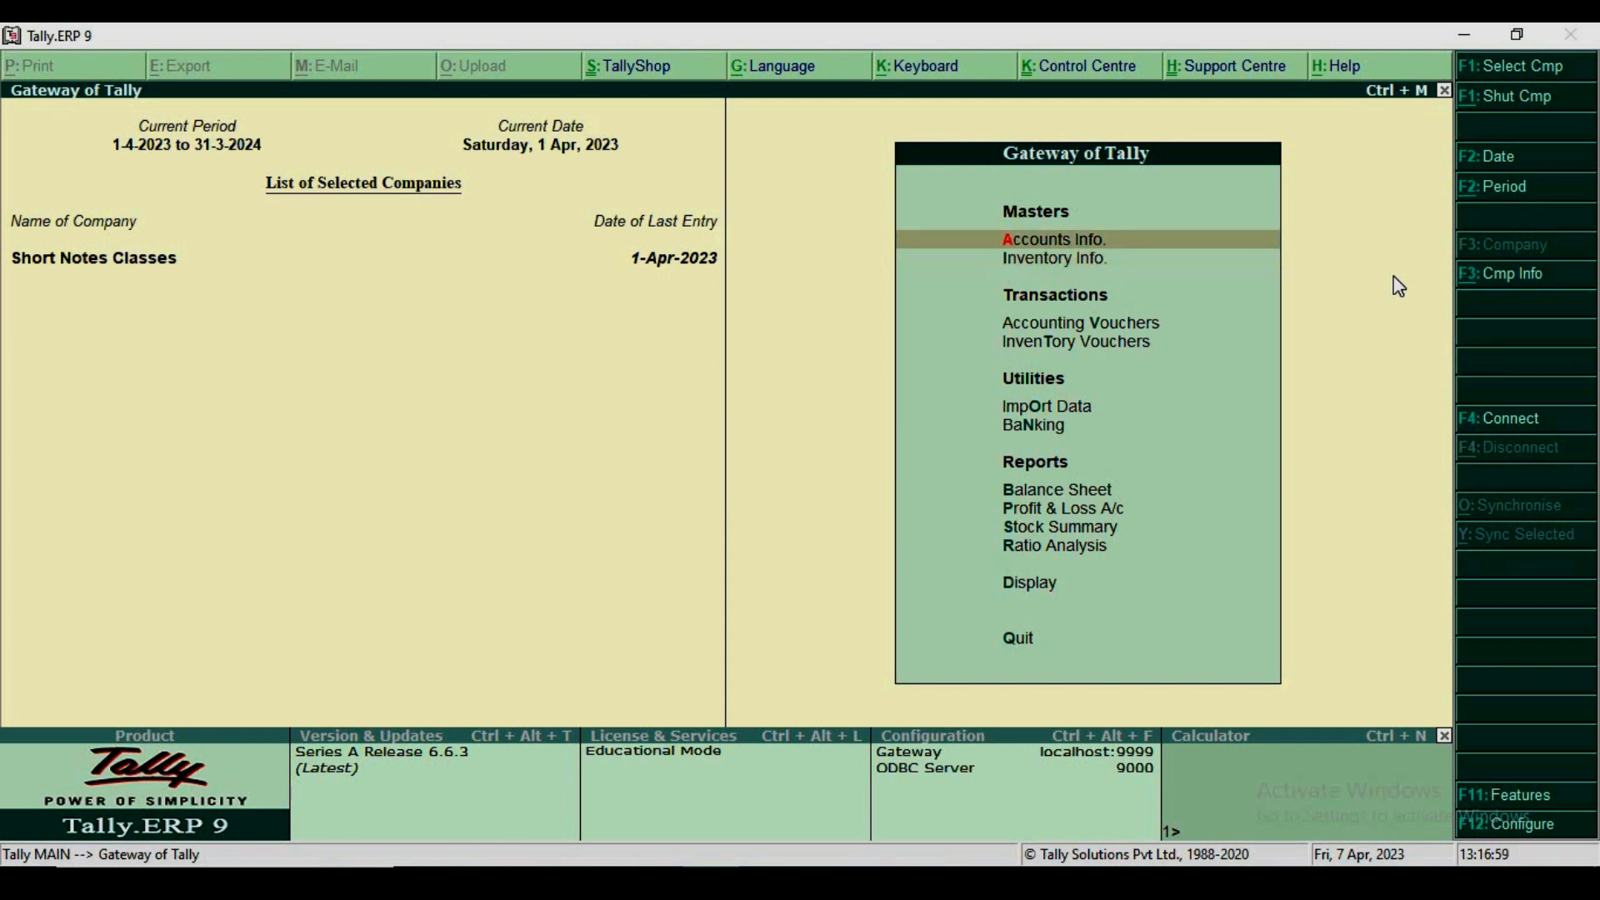
pyautogui.press('Return')
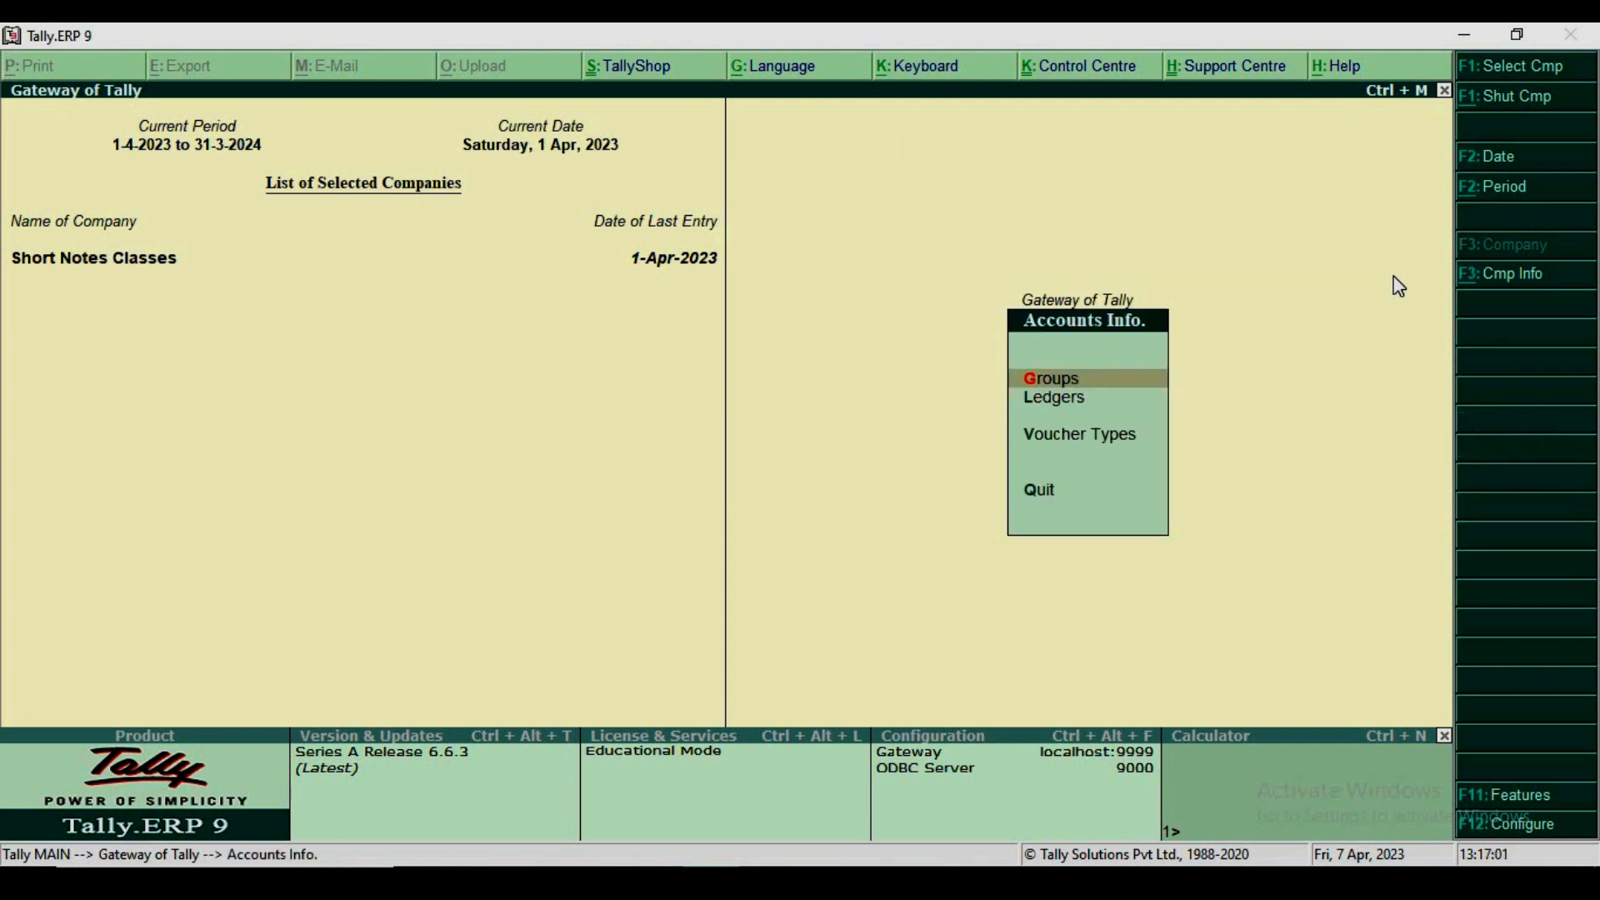
pyautogui.press('Down')
pyautogui.press('Return')
pyautogui.press('Return')
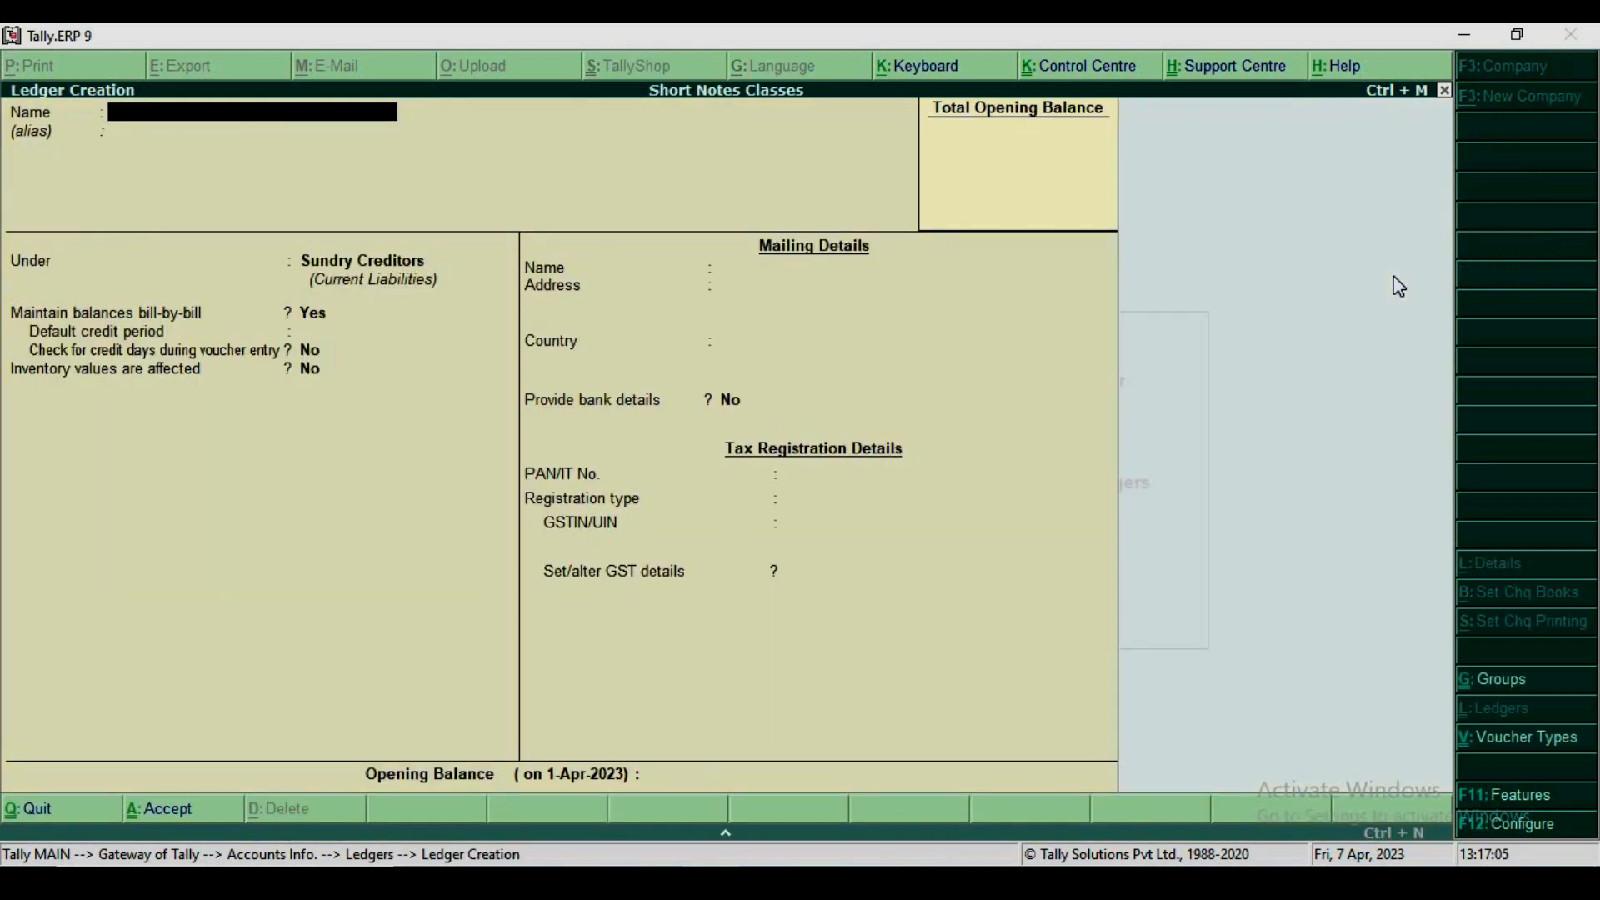
pyautogui.write('Mr. SD')
pyautogui.press('Return')
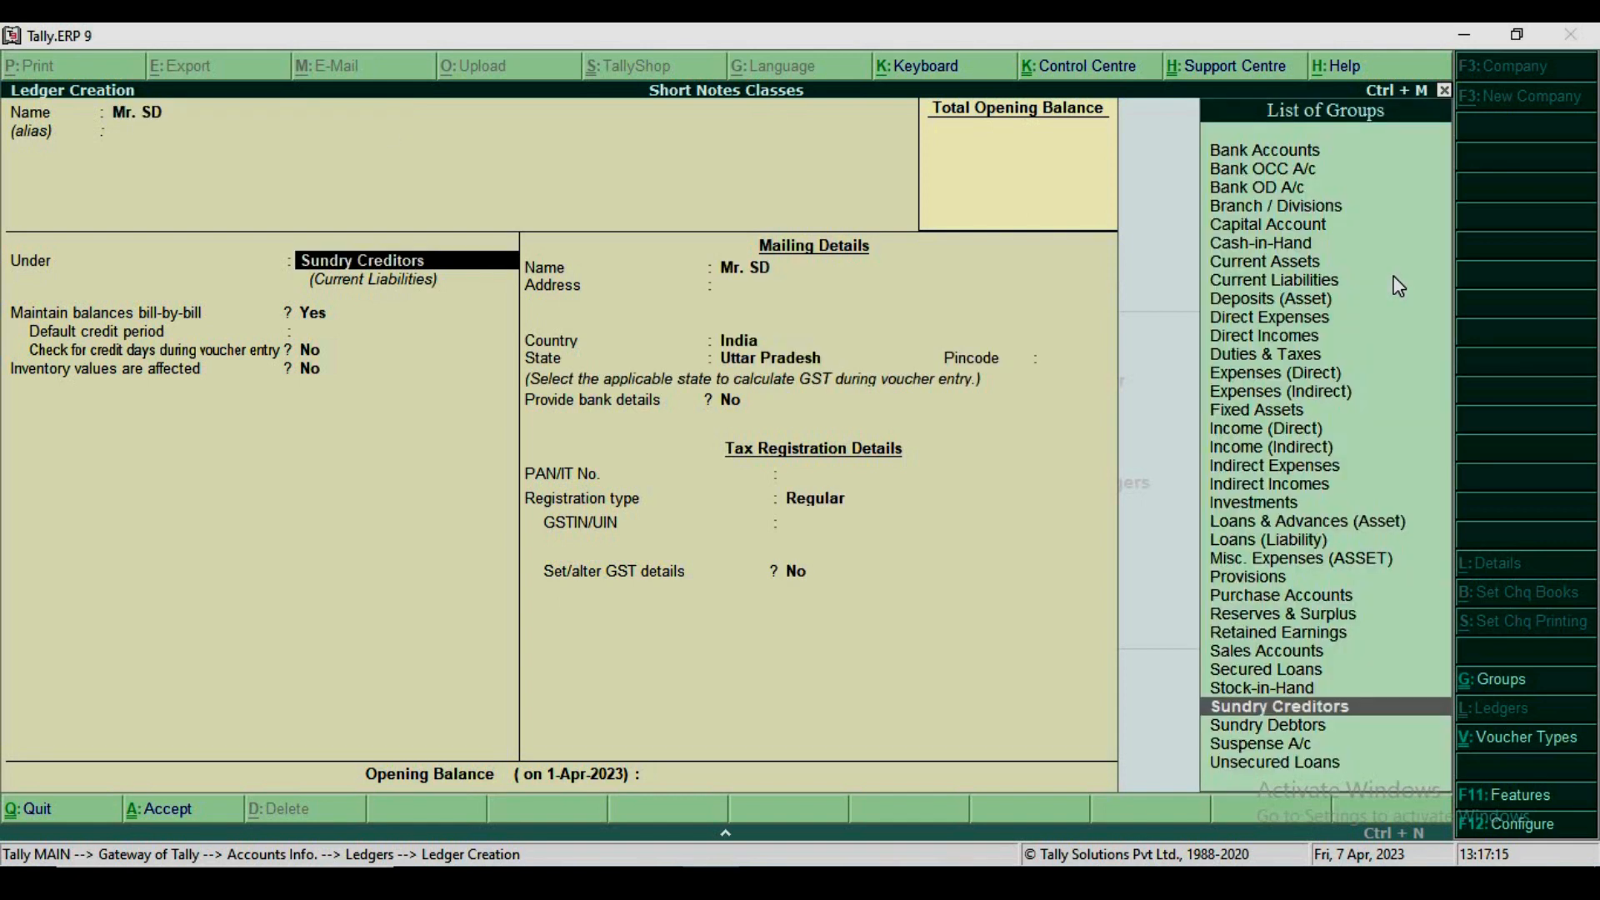
# - Put the customer ledger under Sundry Debtors, keep the default mailing and tax details, save it and leave the accounts masters
pyautogui.write('S')
pyautogui.press('Up')
pyautogui.press('Up')
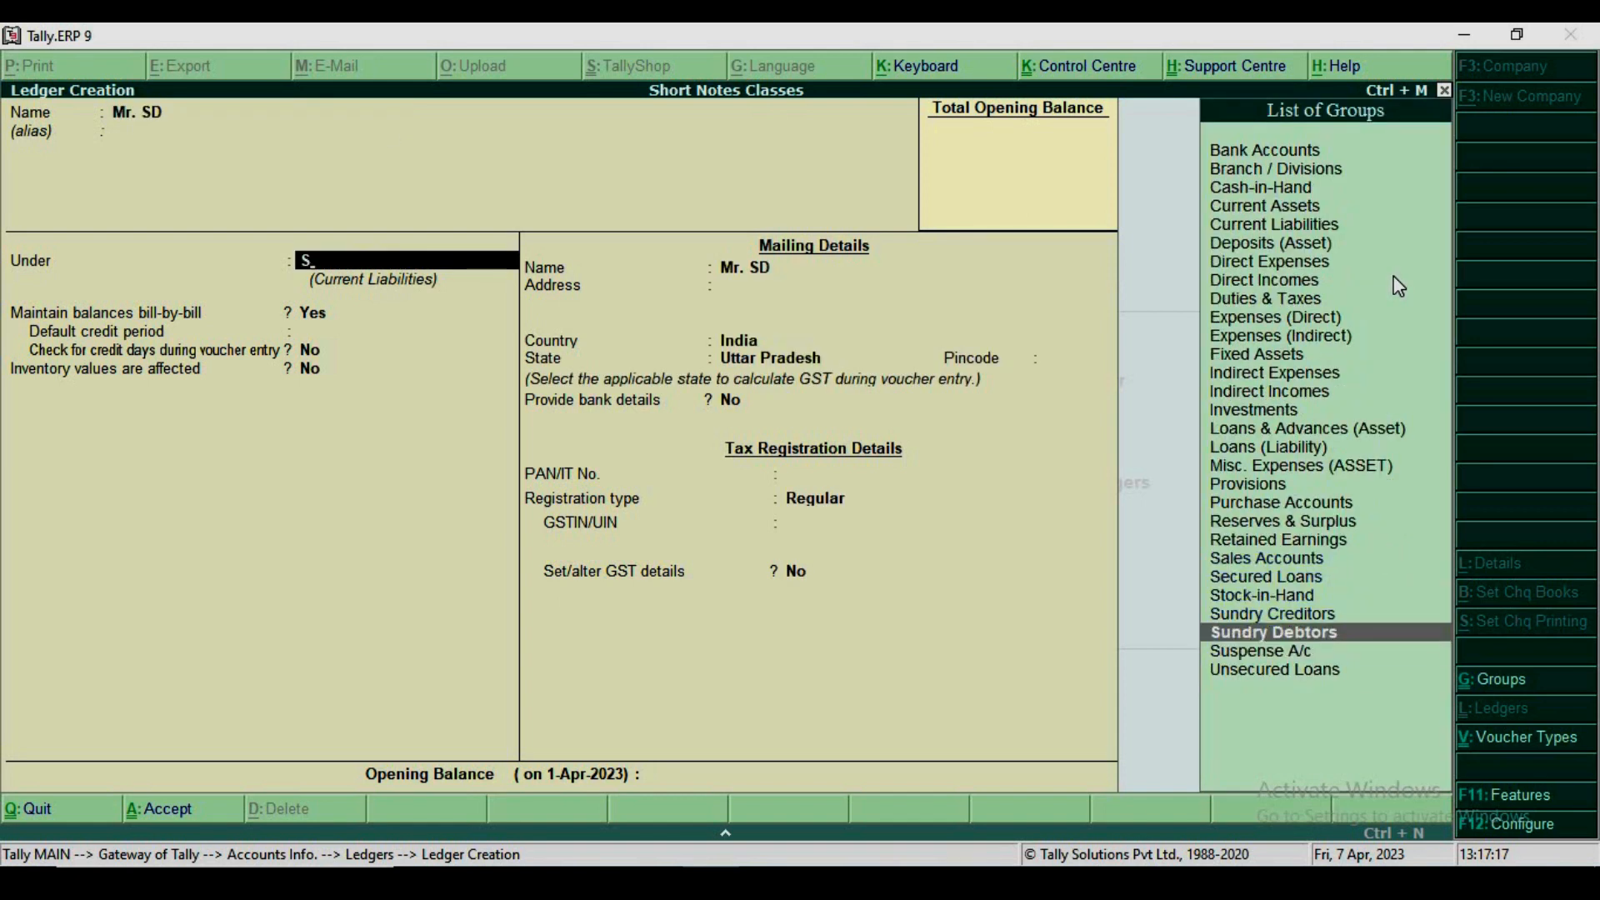
pyautogui.press('Return')
pyautogui.press('Return')
pyautogui.press('Return')
pyautogui.press('Return')
pyautogui.press('Return')
pyautogui.press('Return')
pyautogui.press('Return')
pyautogui.press('Return')
pyautogui.press('Return')
pyautogui.press('Return')
pyautogui.press('Return')
pyautogui.press('Return')
pyautogui.press('Return')
pyautogui.press('Return')
pyautogui.press('Return')
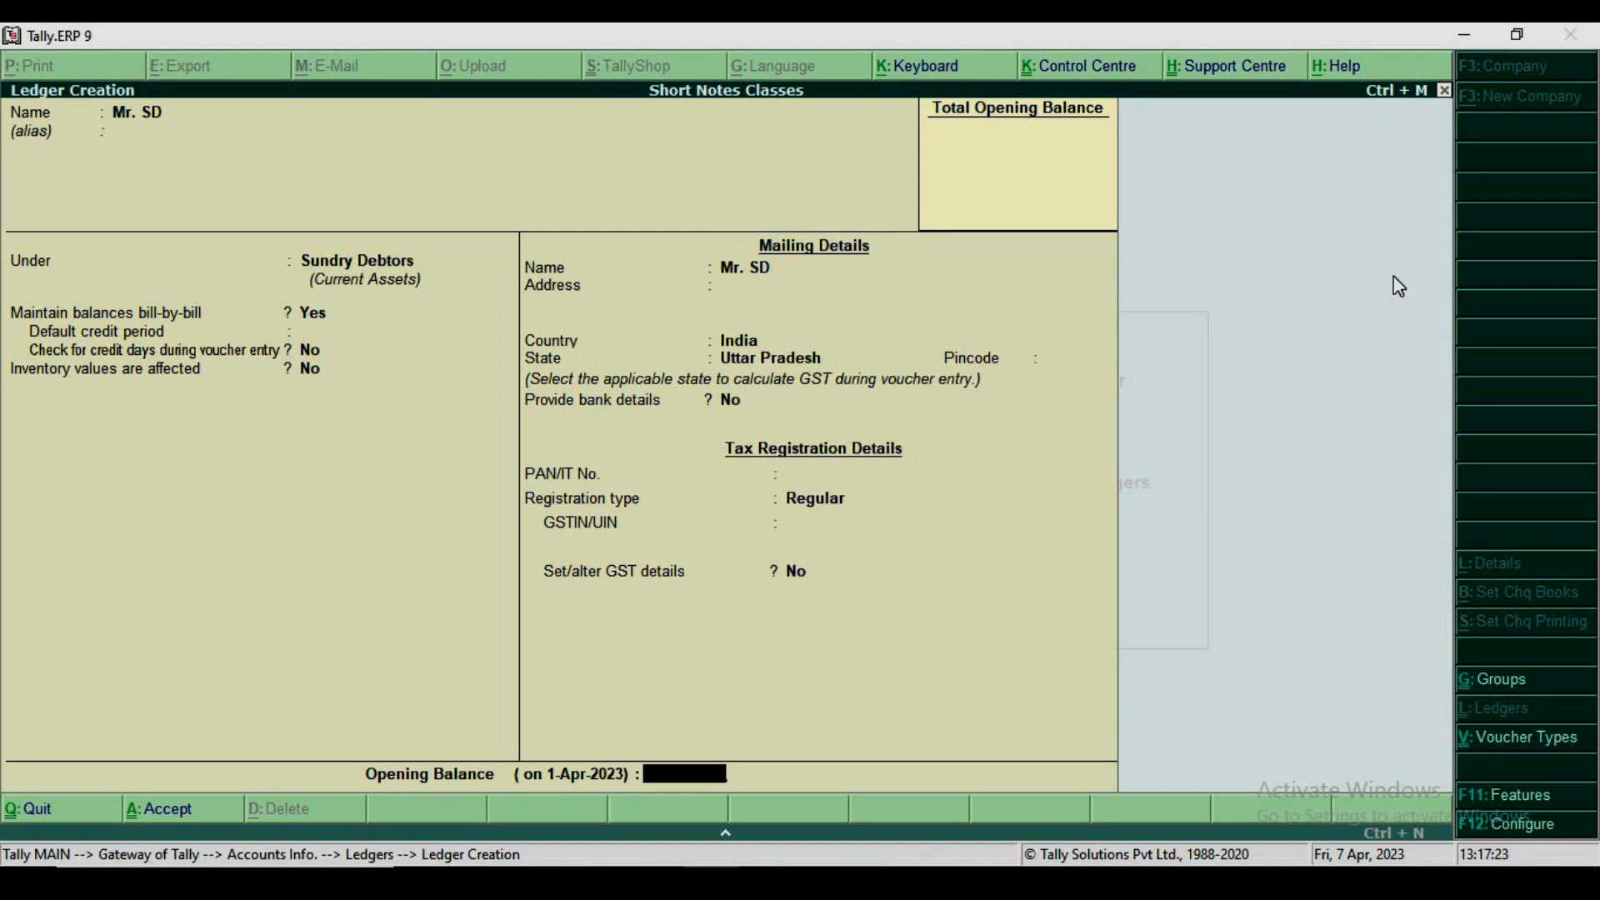
pyautogui.press('Return')
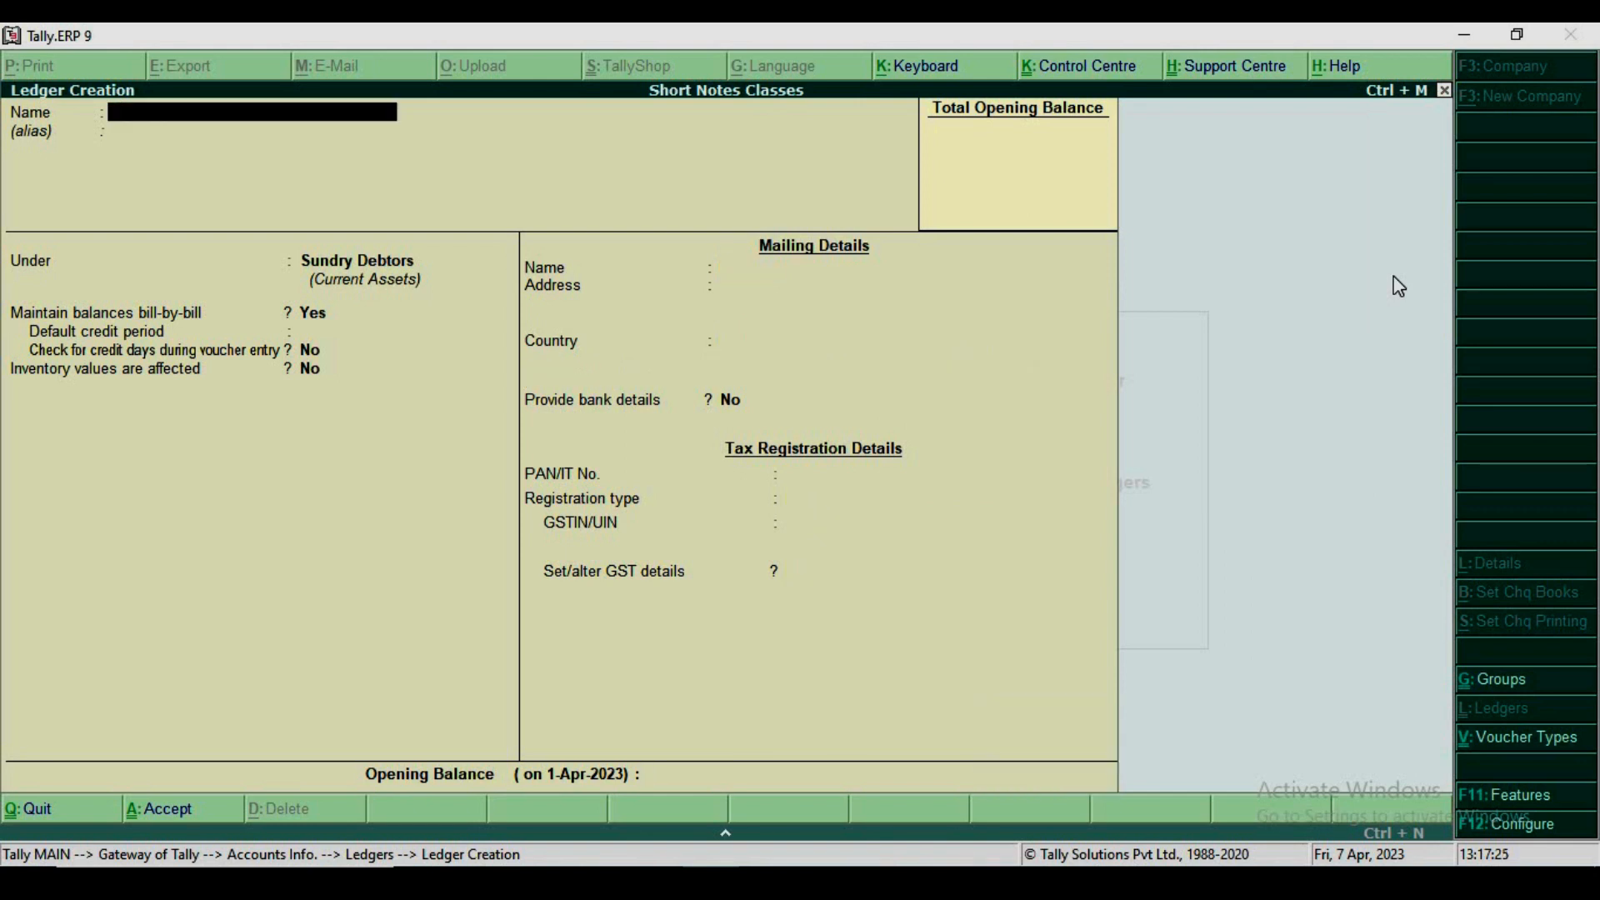
pyautogui.press('Escape')
pyautogui.press('Escape')
pyautogui.press('Escape')
pyautogui.press('Escape')
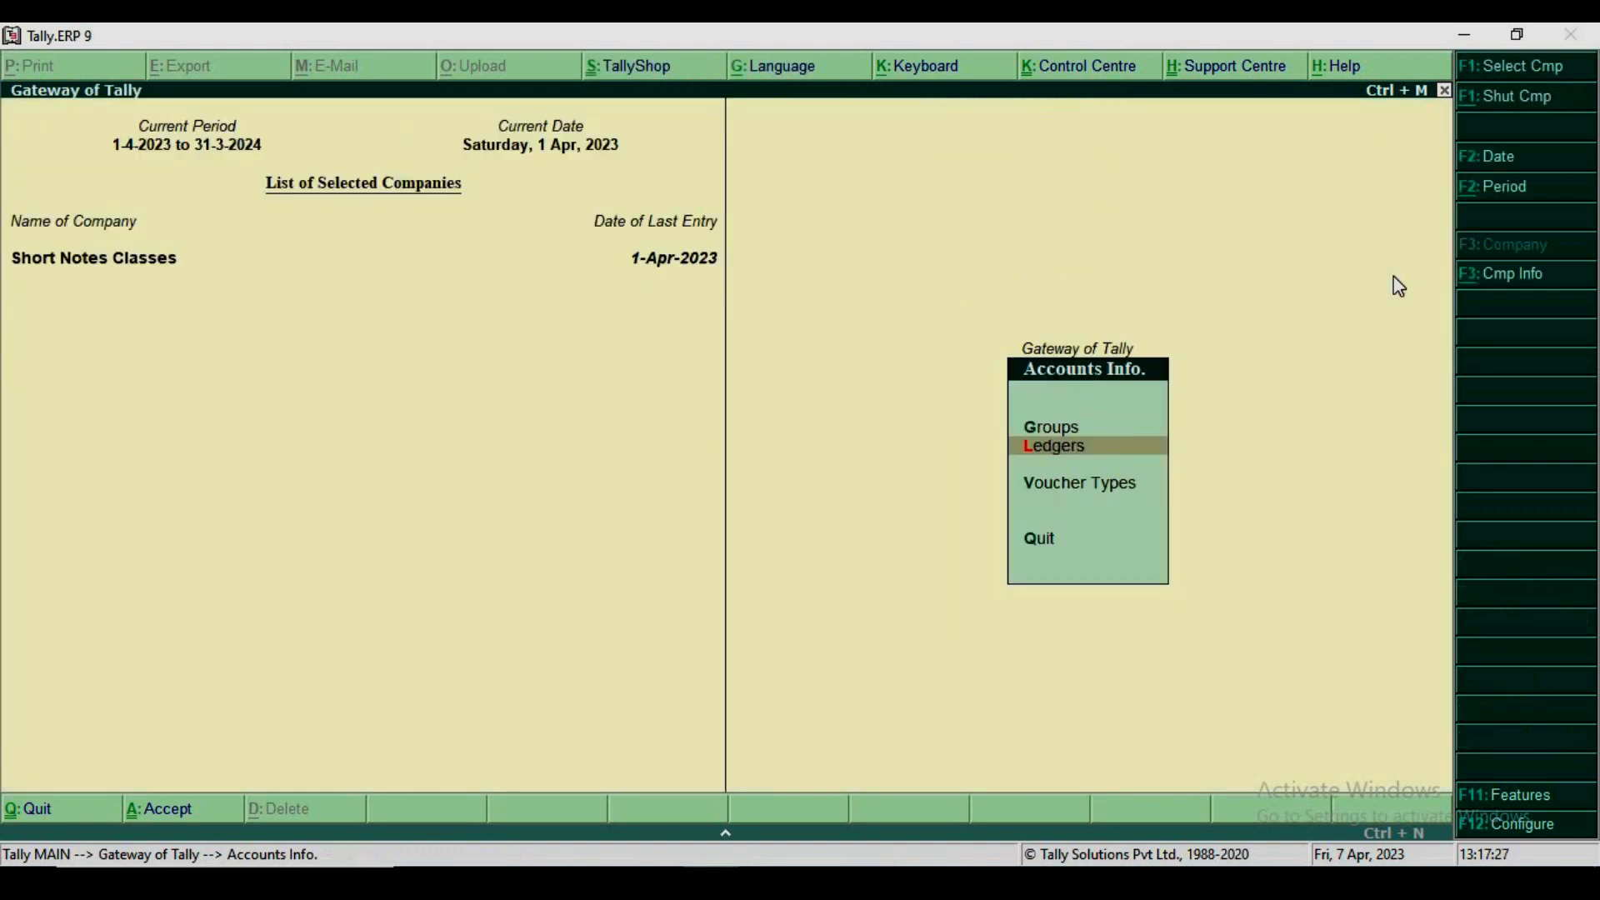
pyautogui.press('Escape')
# - Start a sales voucher in the accounting vouchers, dated 2-Apr-2023, and leave its reference number blank
pyautogui.press('Down')
pyautogui.press('Down')
pyautogui.press('Down')
pyautogui.press('Up')
pyautogui.press('Return')
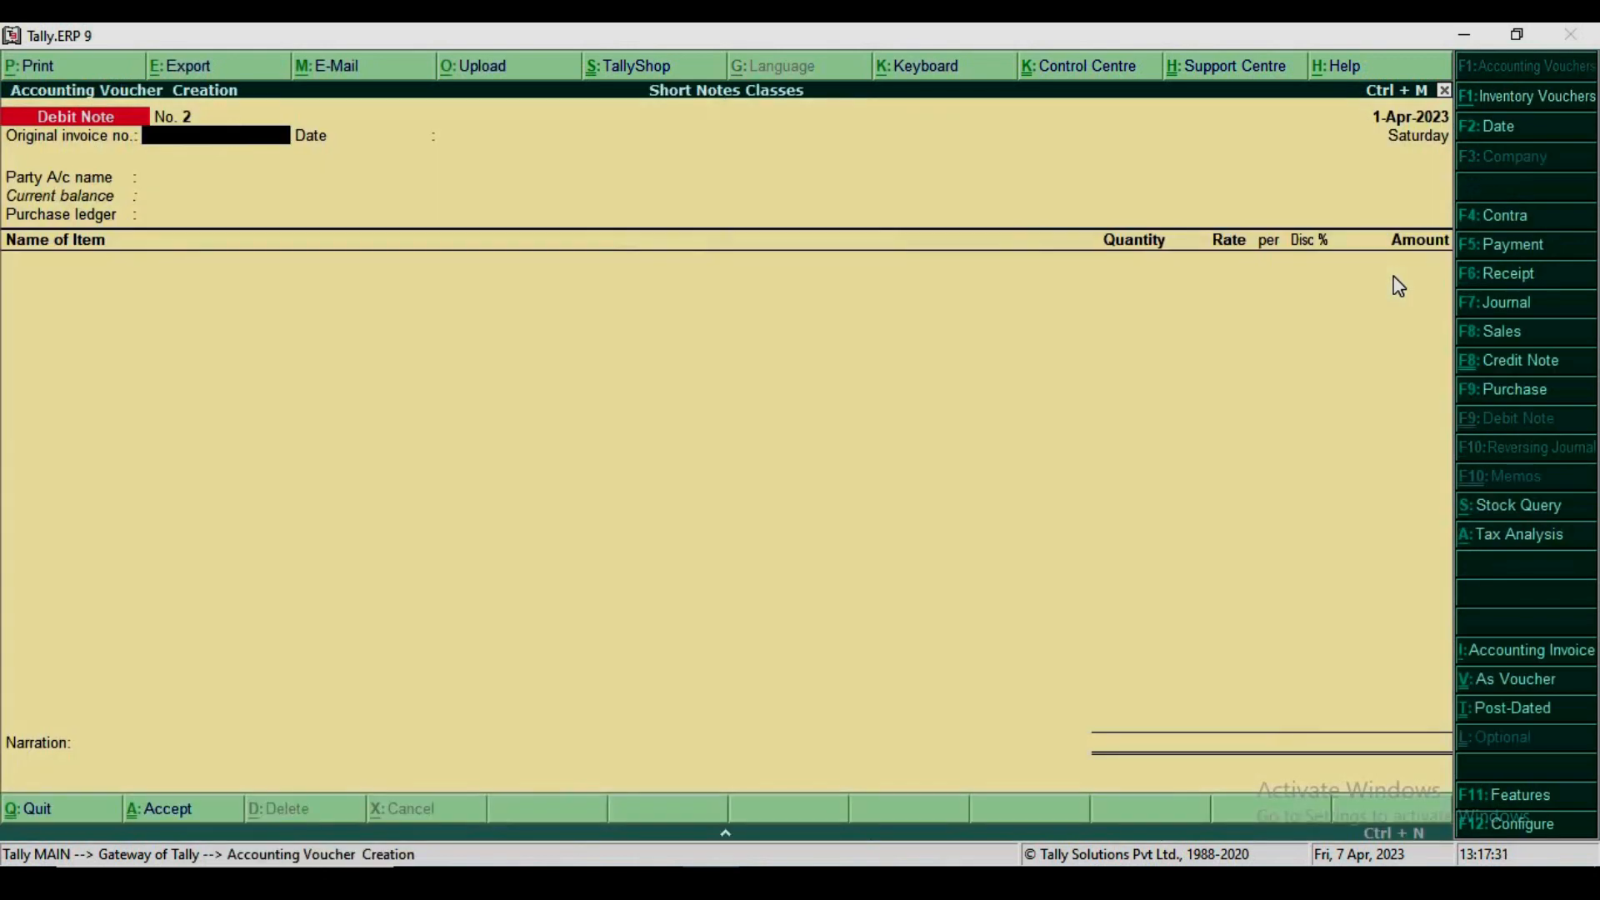
pyautogui.press('F8')
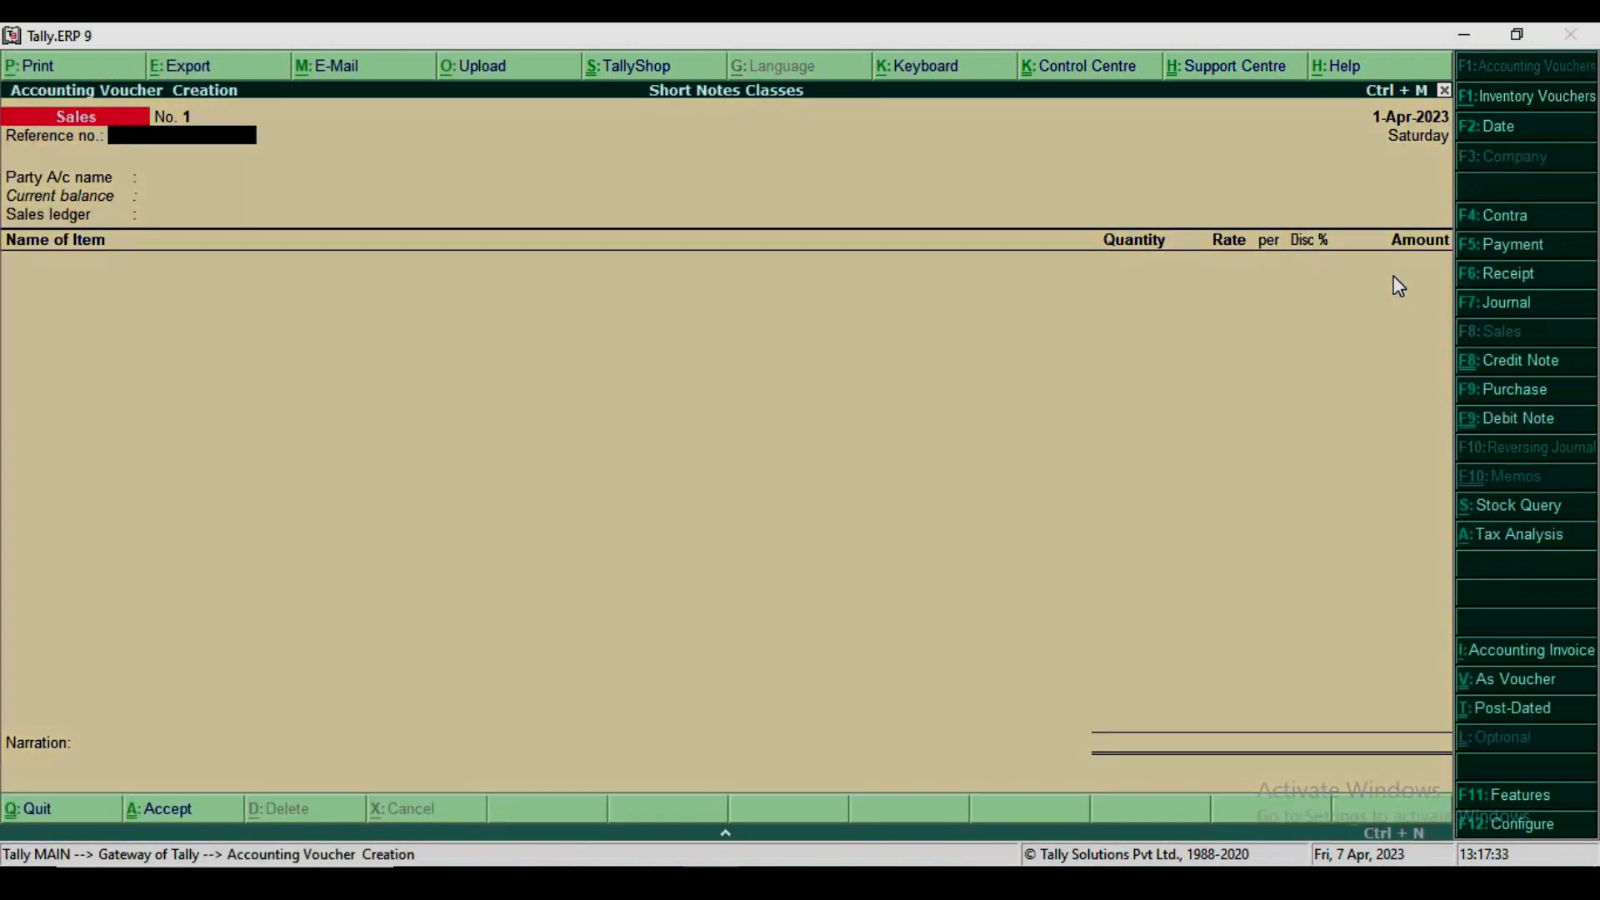
pyautogui.press('F2')
pyautogui.press('Return')
pyautogui.press('Return')
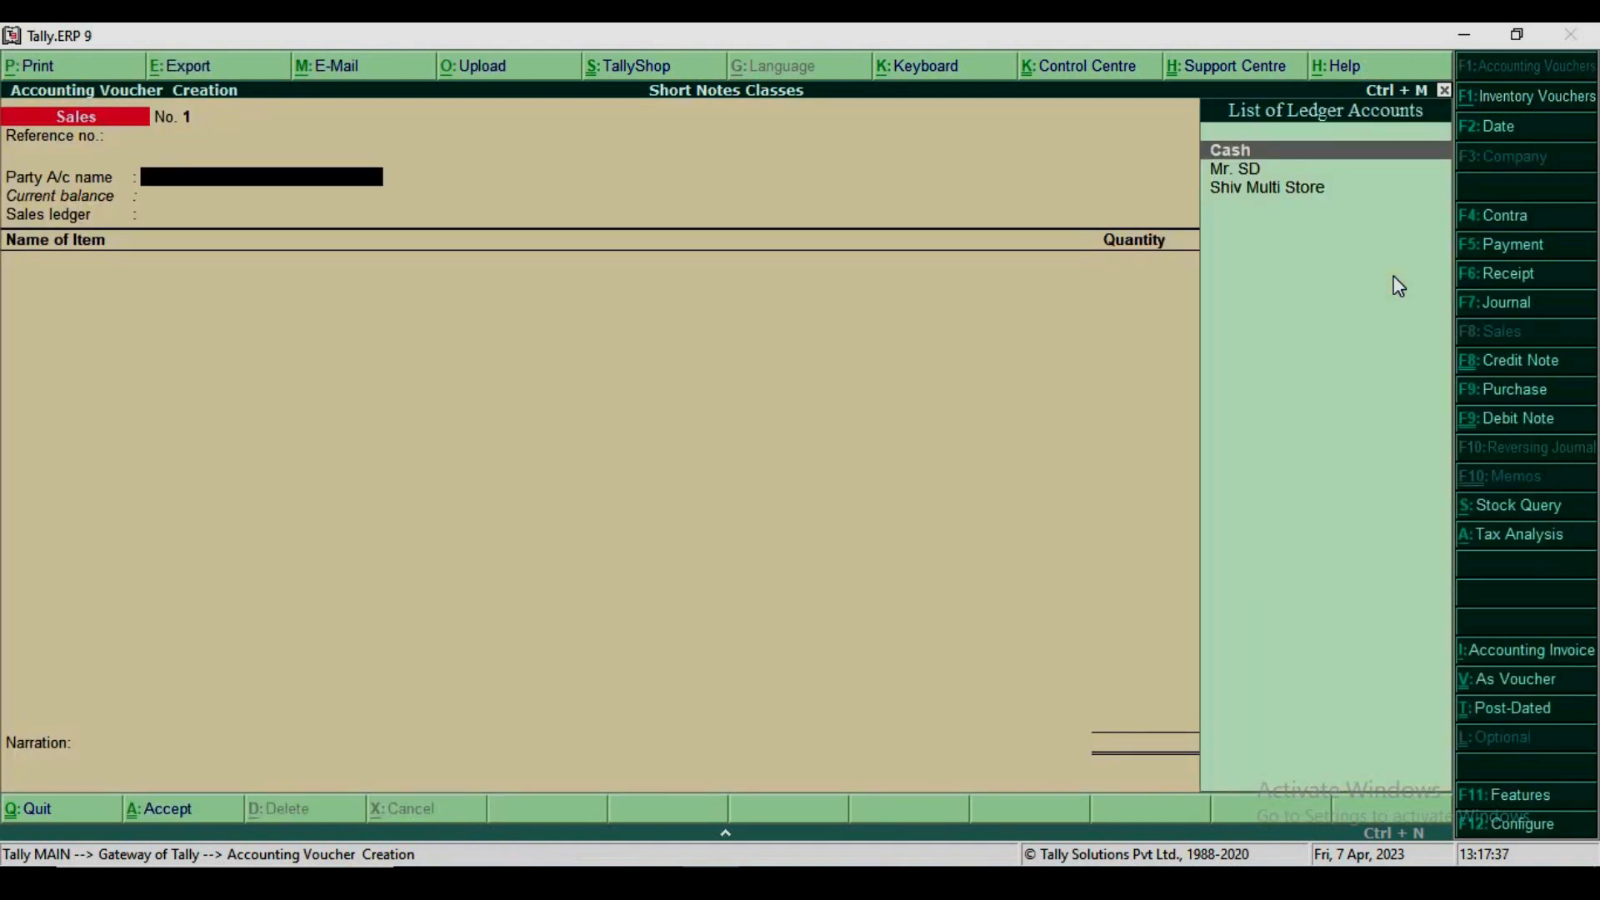
# - Select the new customer as the sales voucher's party, keep the default party details, and choose Sales as the sales ledger
pyautogui.press('Down')
pyautogui.press('Return')
pyautogui.press('Return')
pyautogui.press('Return')
pyautogui.press('Return')
pyautogui.press('Return')
pyautogui.press('Return')
pyautogui.press('Return')
pyautogui.press('Return')
pyautogui.press('Return')
pyautogui.press('Return')
pyautogui.press('Return')
pyautogui.press('Return')
pyautogui.press('Return')
pyautogui.press('Return')
pyautogui.press('Return')
pyautogui.press('Return')
pyautogui.press('Return')
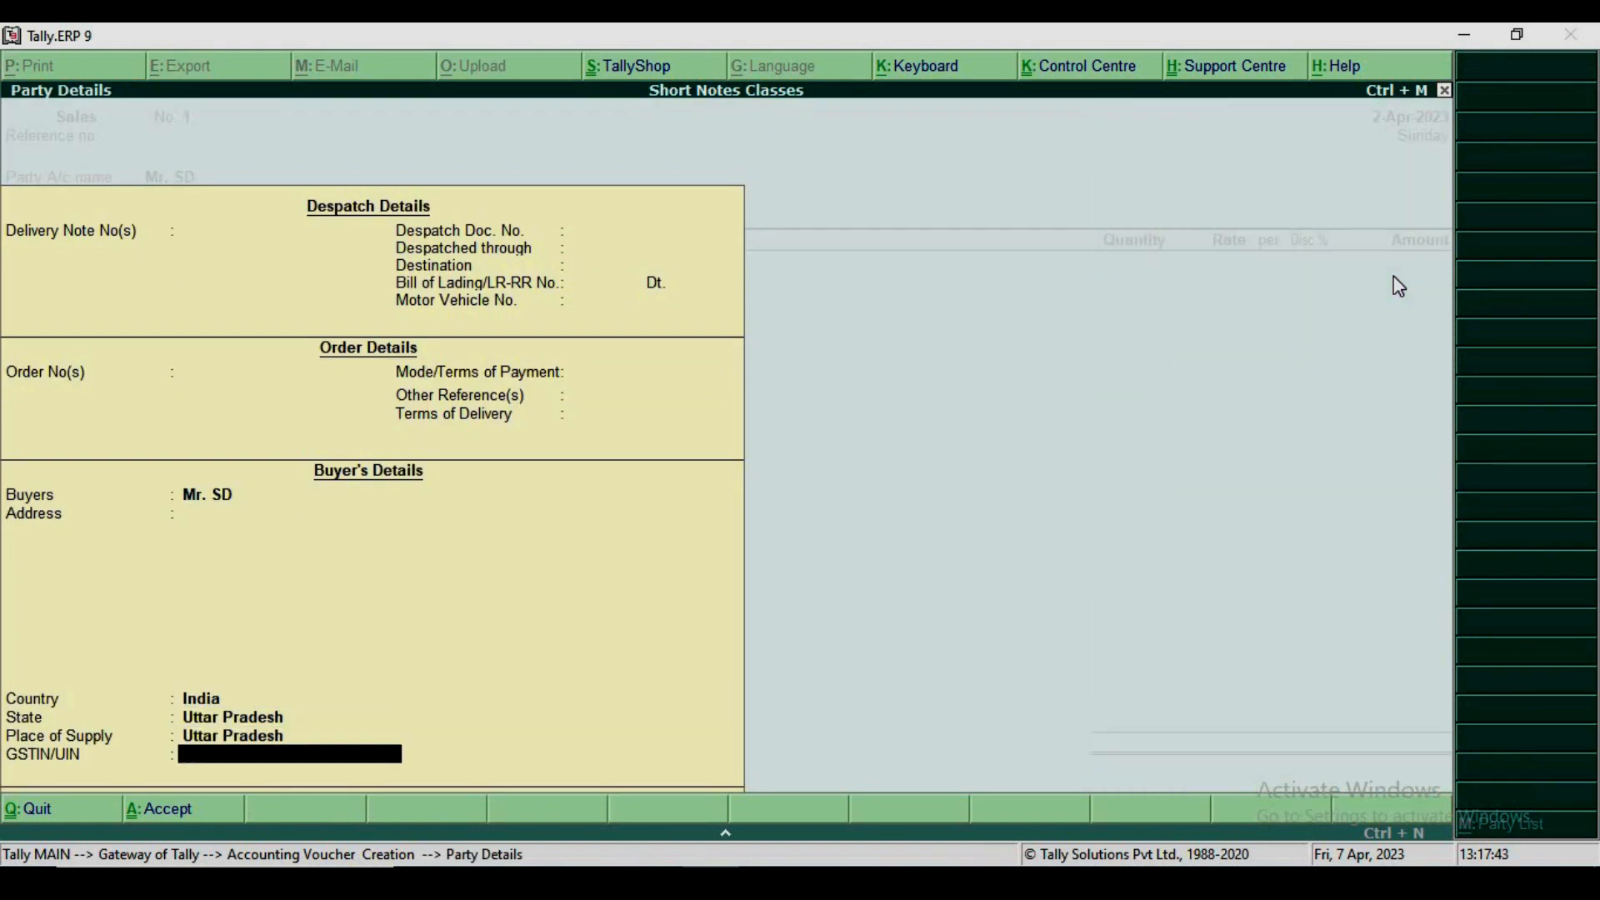
pyautogui.press('Return')
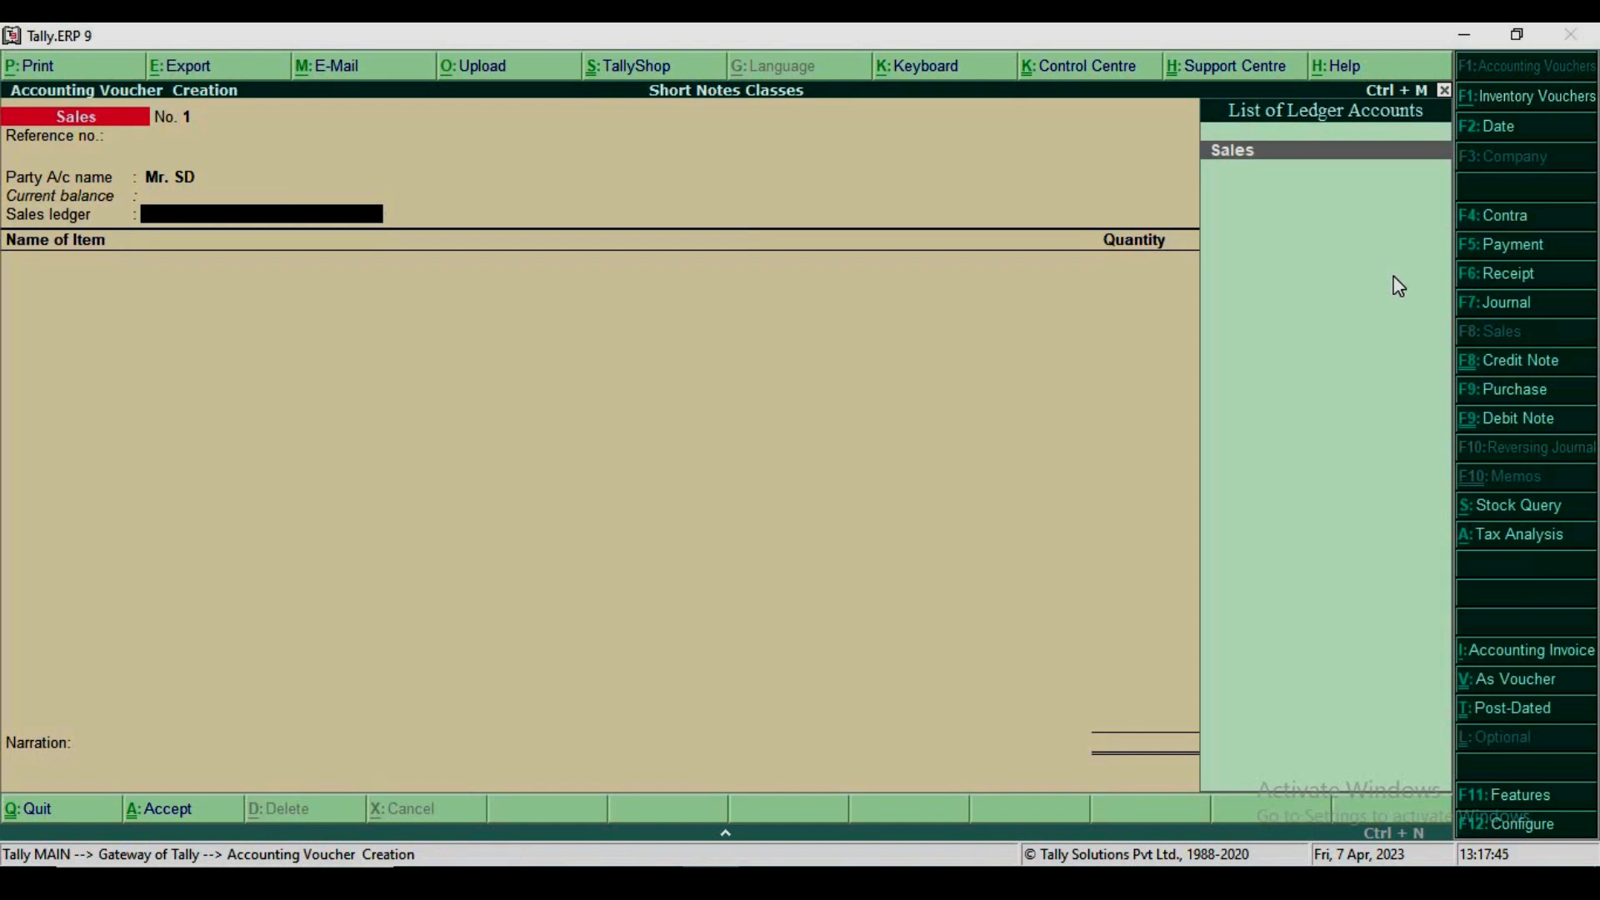
pyautogui.press('Return')
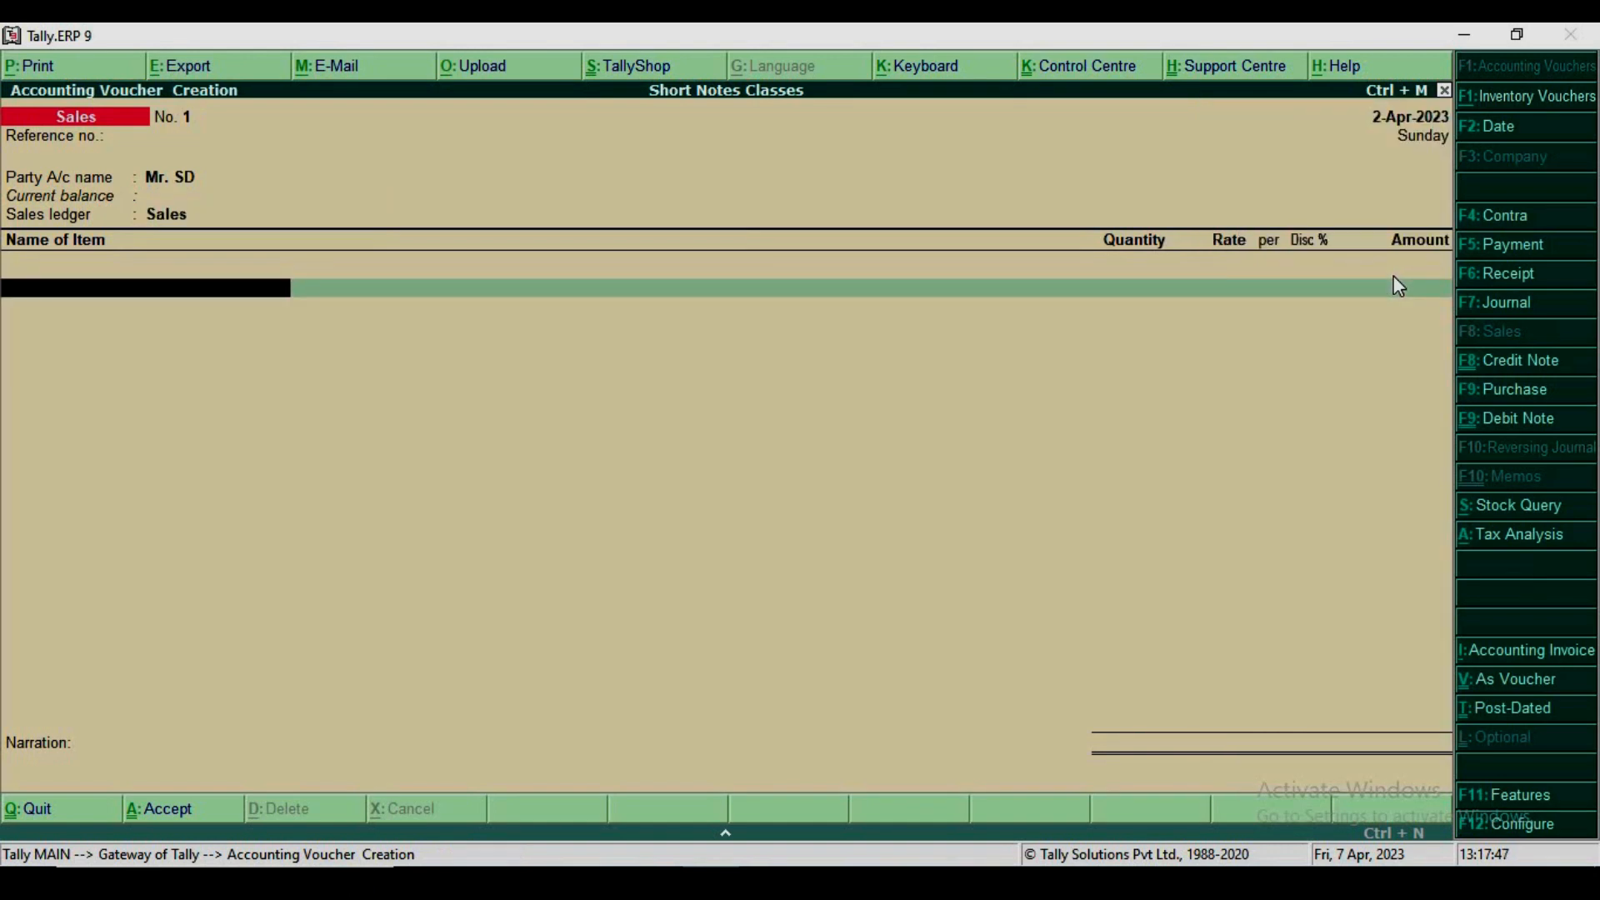
# - Add the Fan item to the sales voucher with quantity 5 ps, rate 3250 and no discount
pyautogui.write('F')
pyautogui.press('Return')
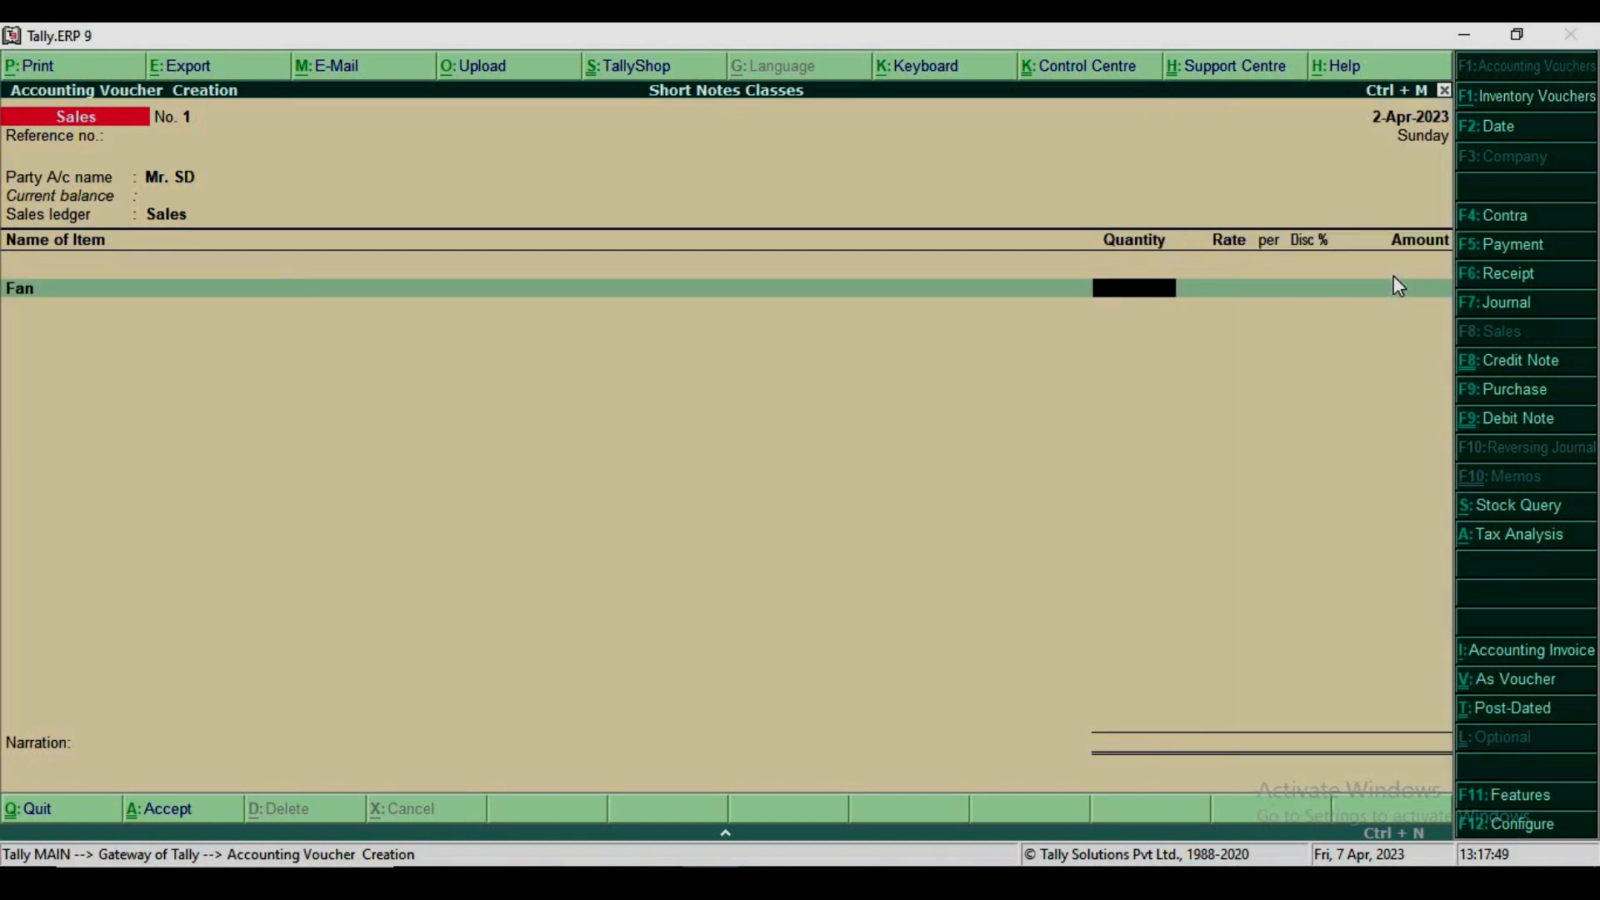
pyautogui.write('5')
pyautogui.press('Return')
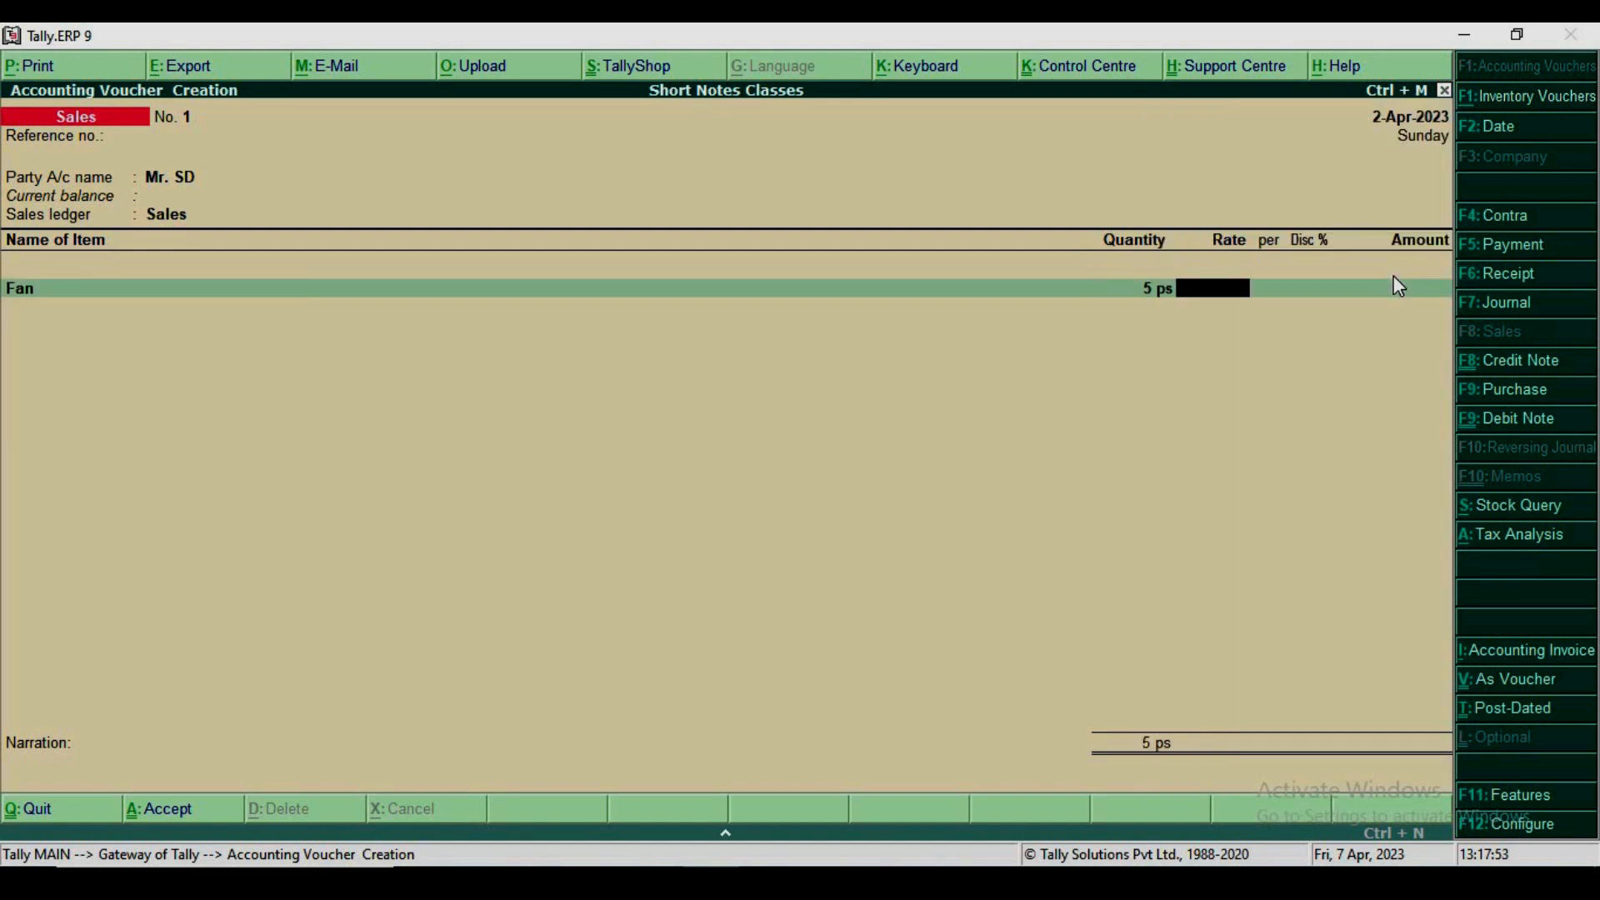
pyautogui.write('3250')
pyautogui.press('Return')
pyautogui.press('Return')
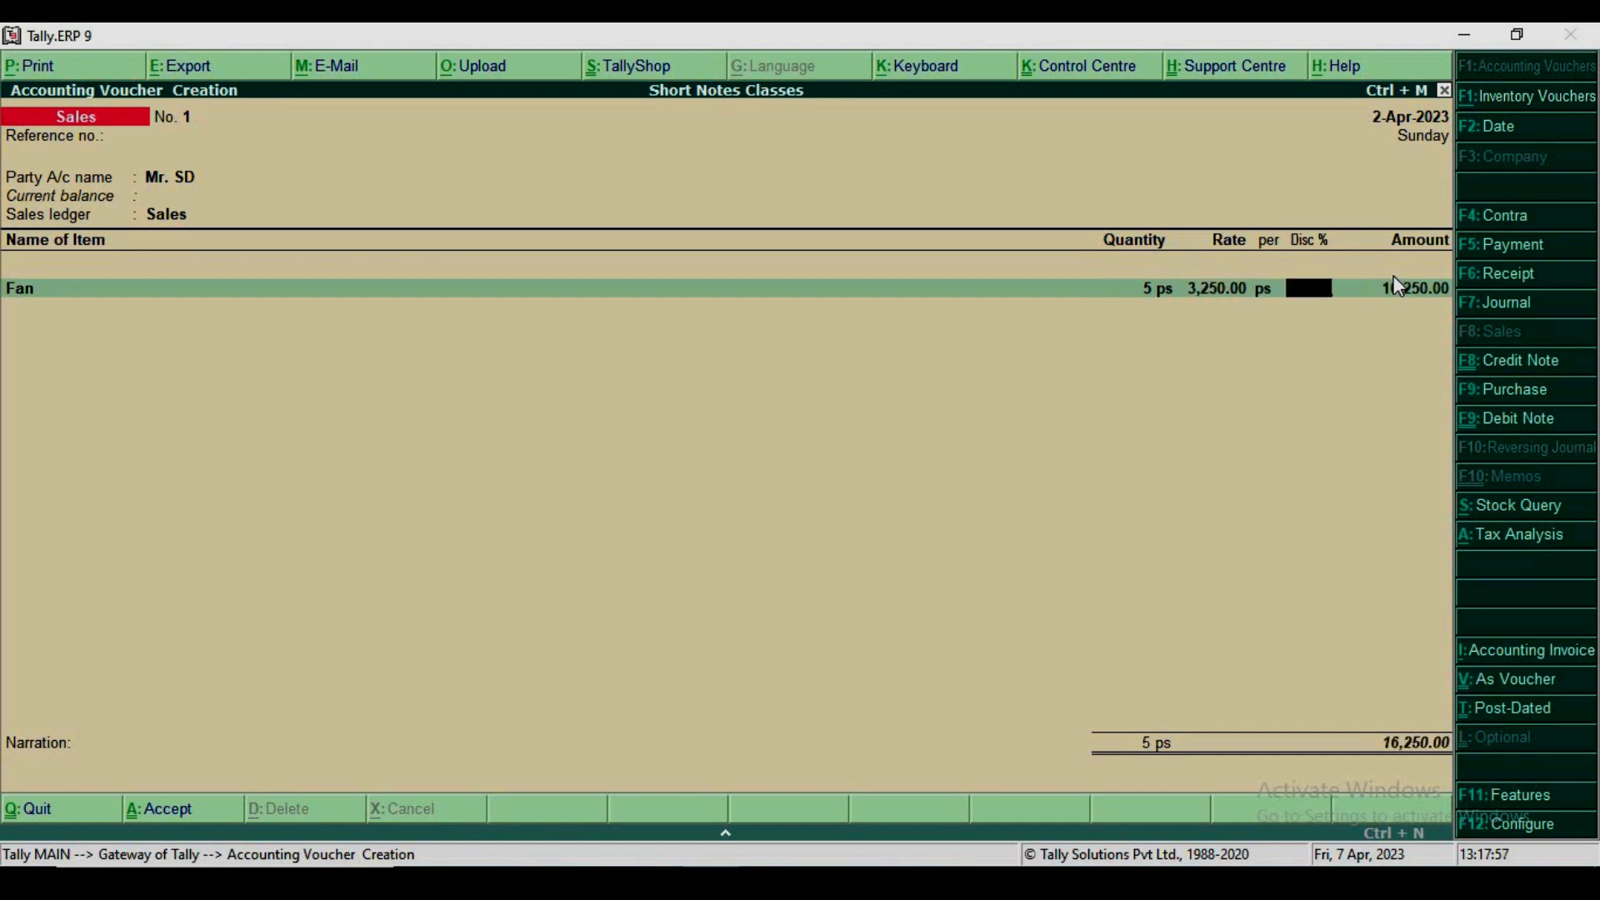
pyautogui.press('Return')
pyautogui.press('Return')
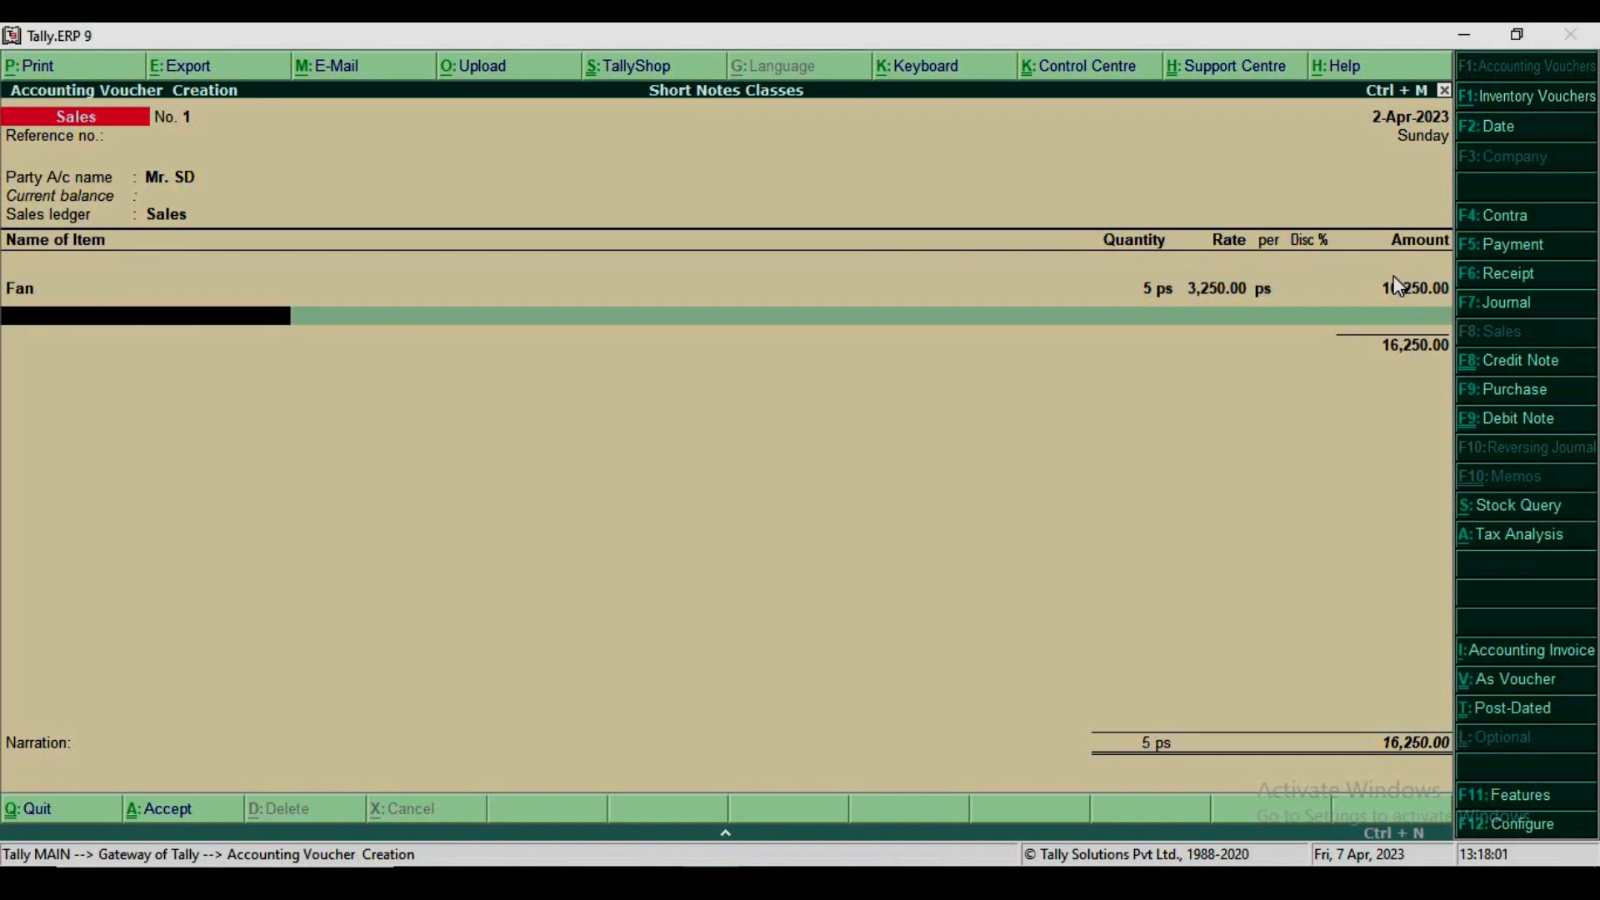
# - Add the LED TV item to the sales voucher with quantity 5 ps, rate 28500 and a 10% discount
pyautogui.write('L')
pyautogui.press('Return')
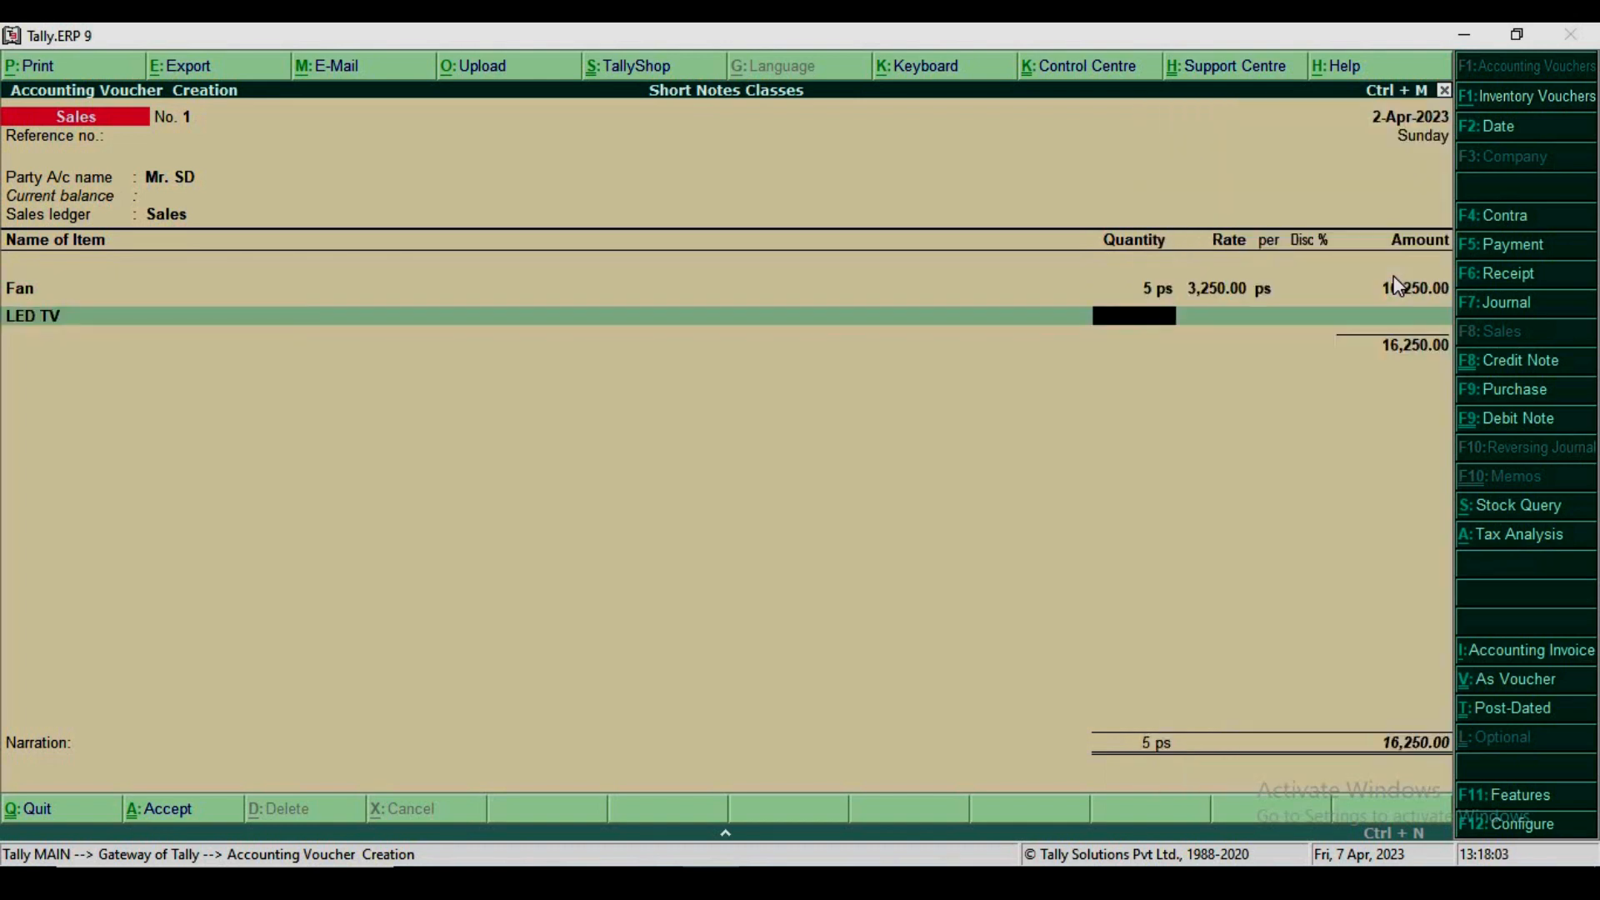
pyautogui.write('5')
pyautogui.press('Return')
pyautogui.write('28500')
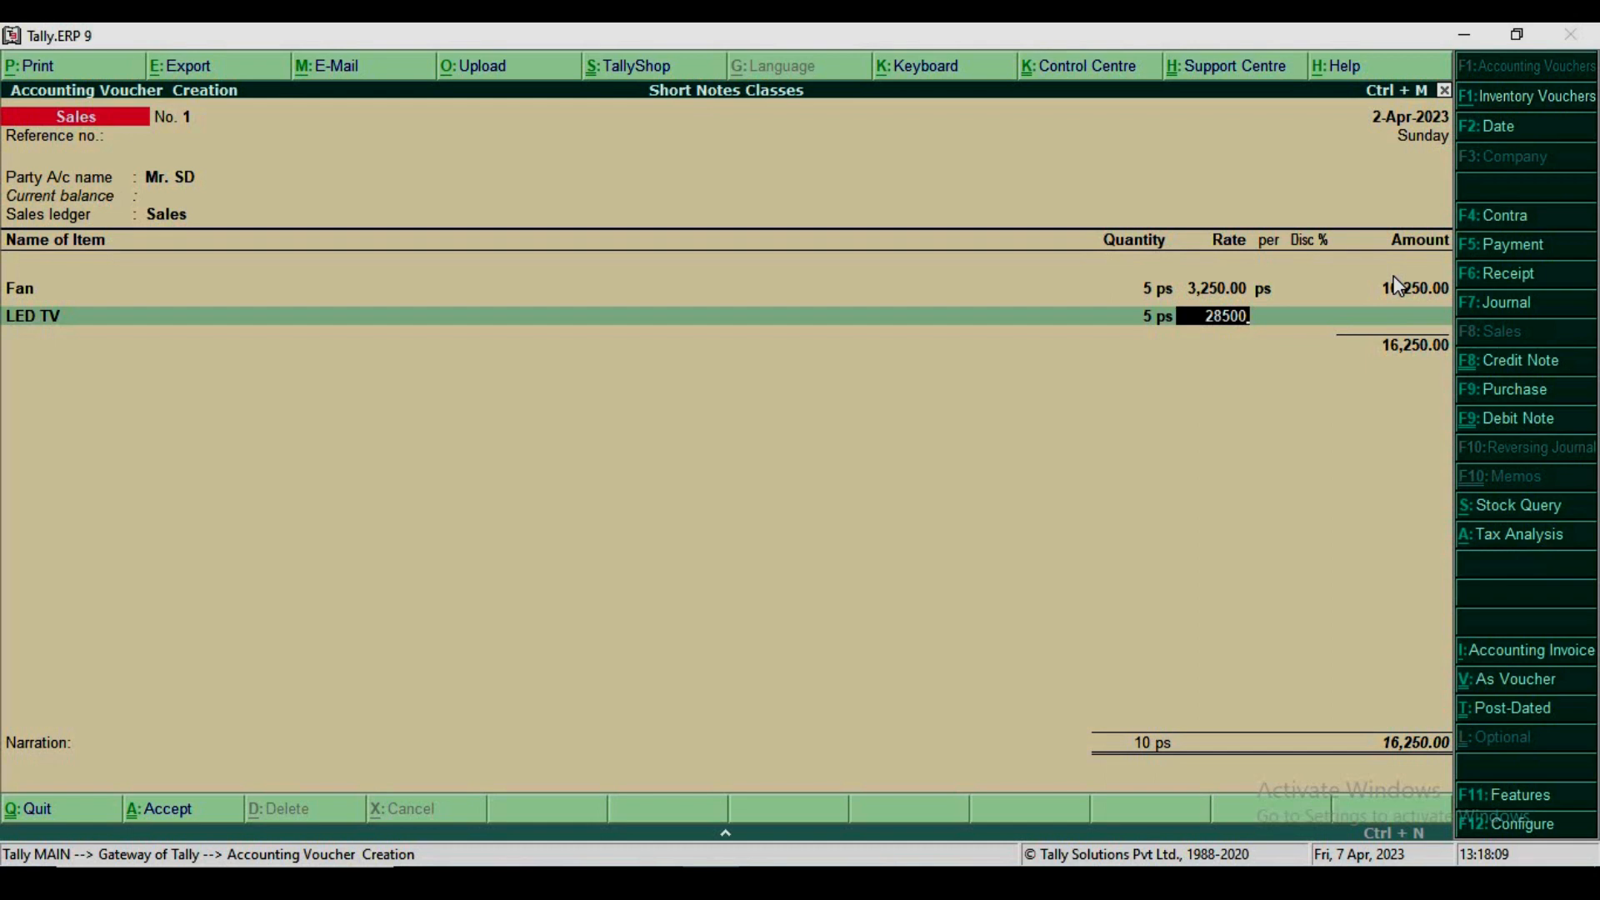
pyautogui.press('Return')
pyautogui.press('Return')
pyautogui.write('10')
pyautogui.press('Return')
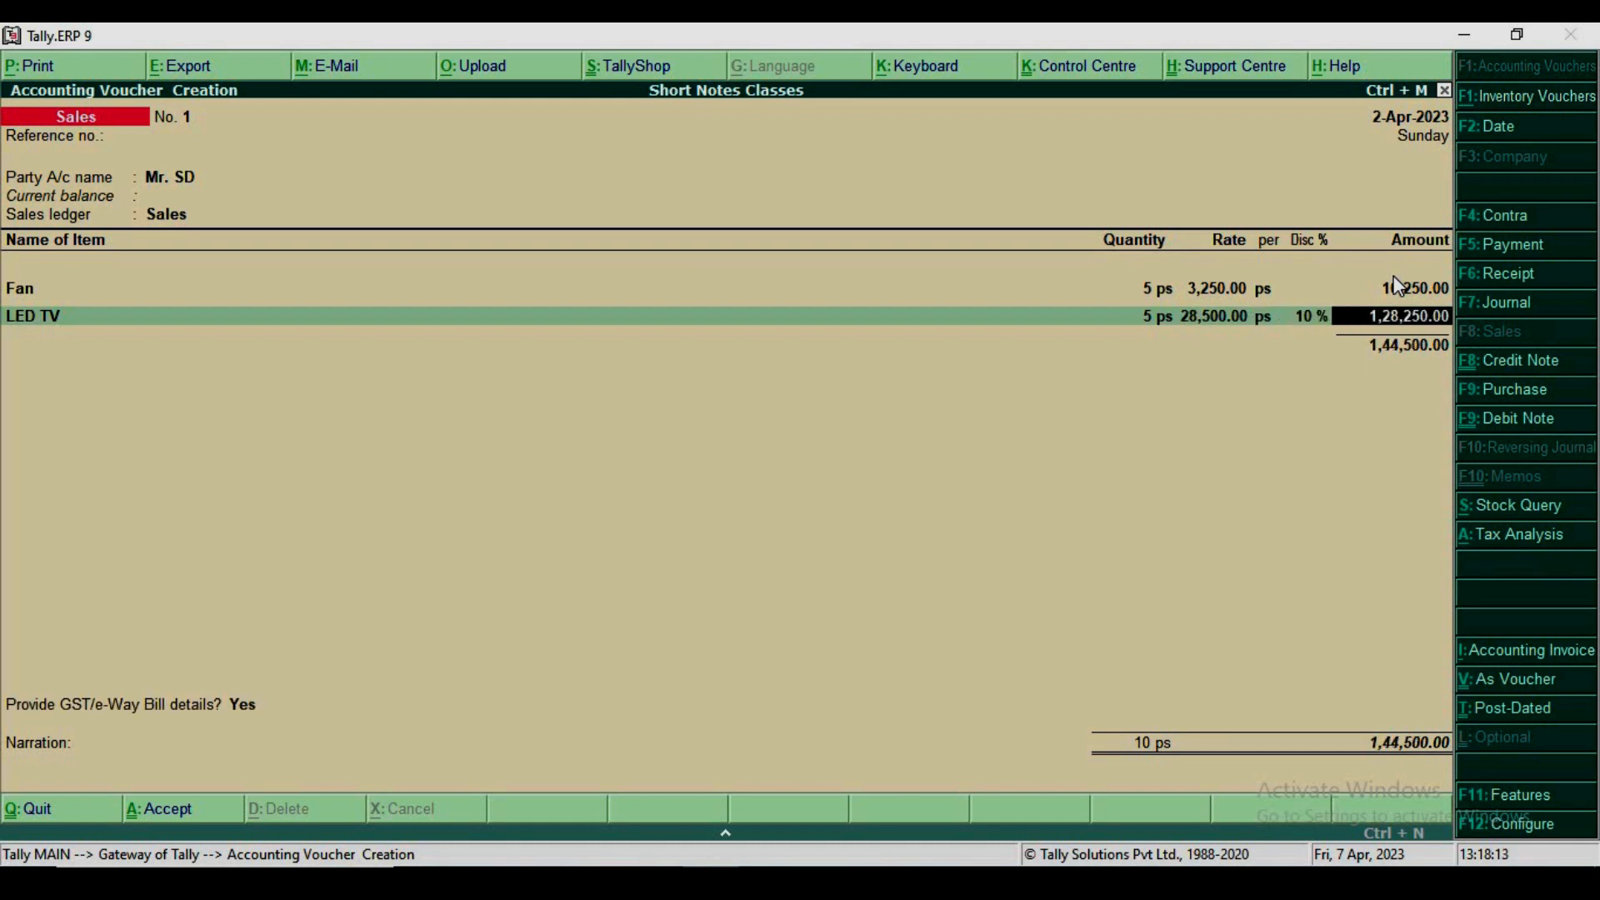
pyautogui.press('Return')
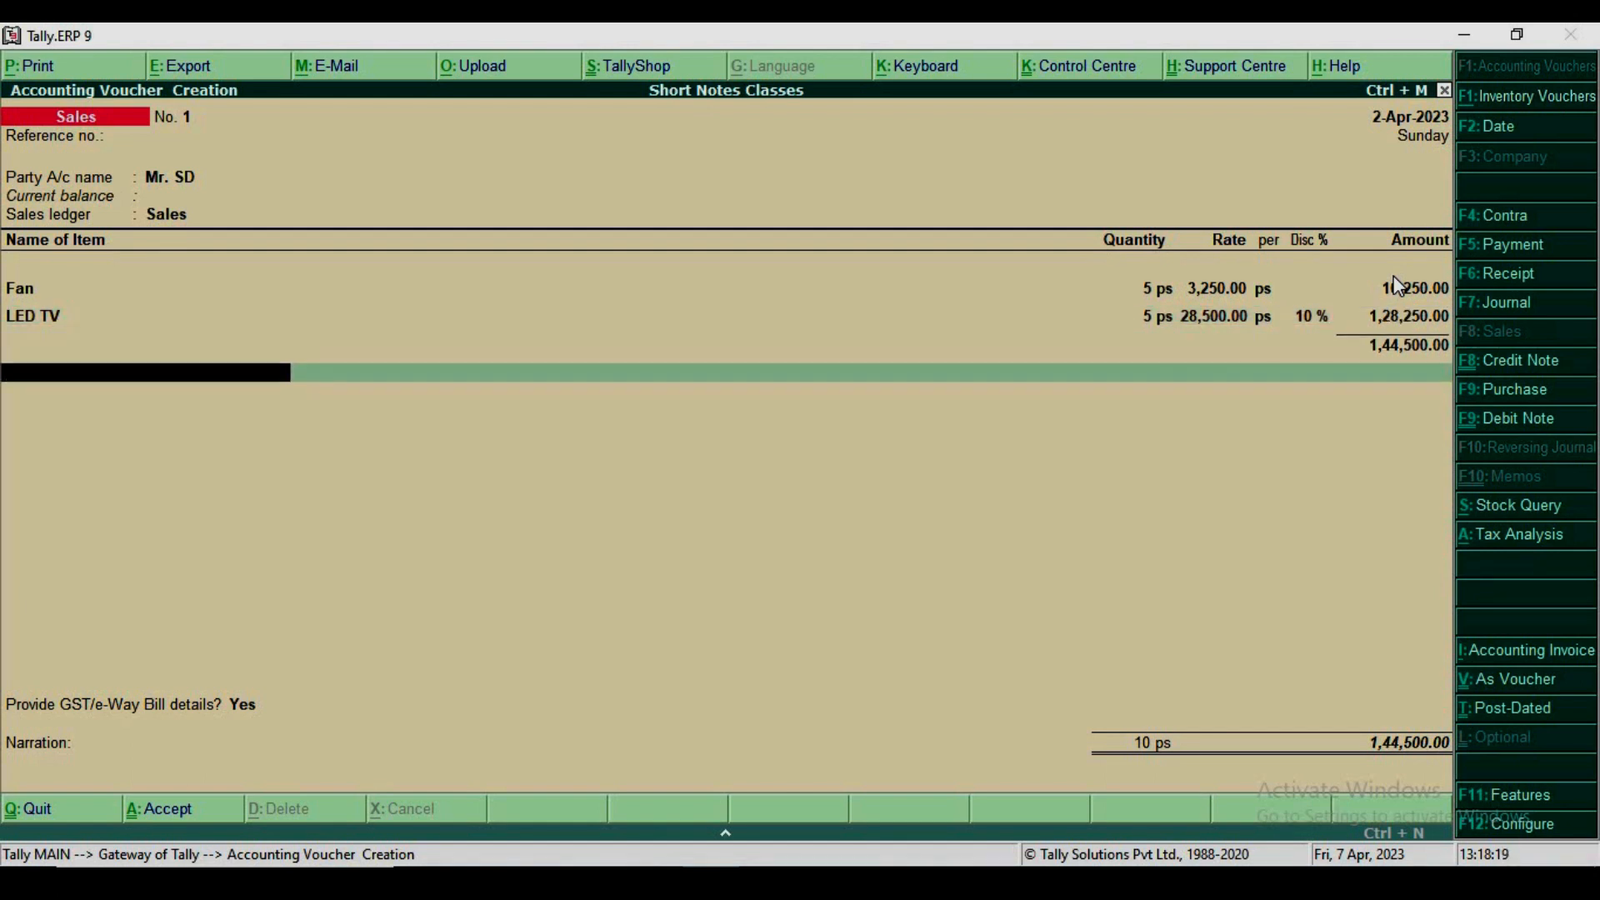
# - Add the CGST and SGST ledgers below the sales items with their calculated amounts and end the ledger list
pyautogui.write('C')
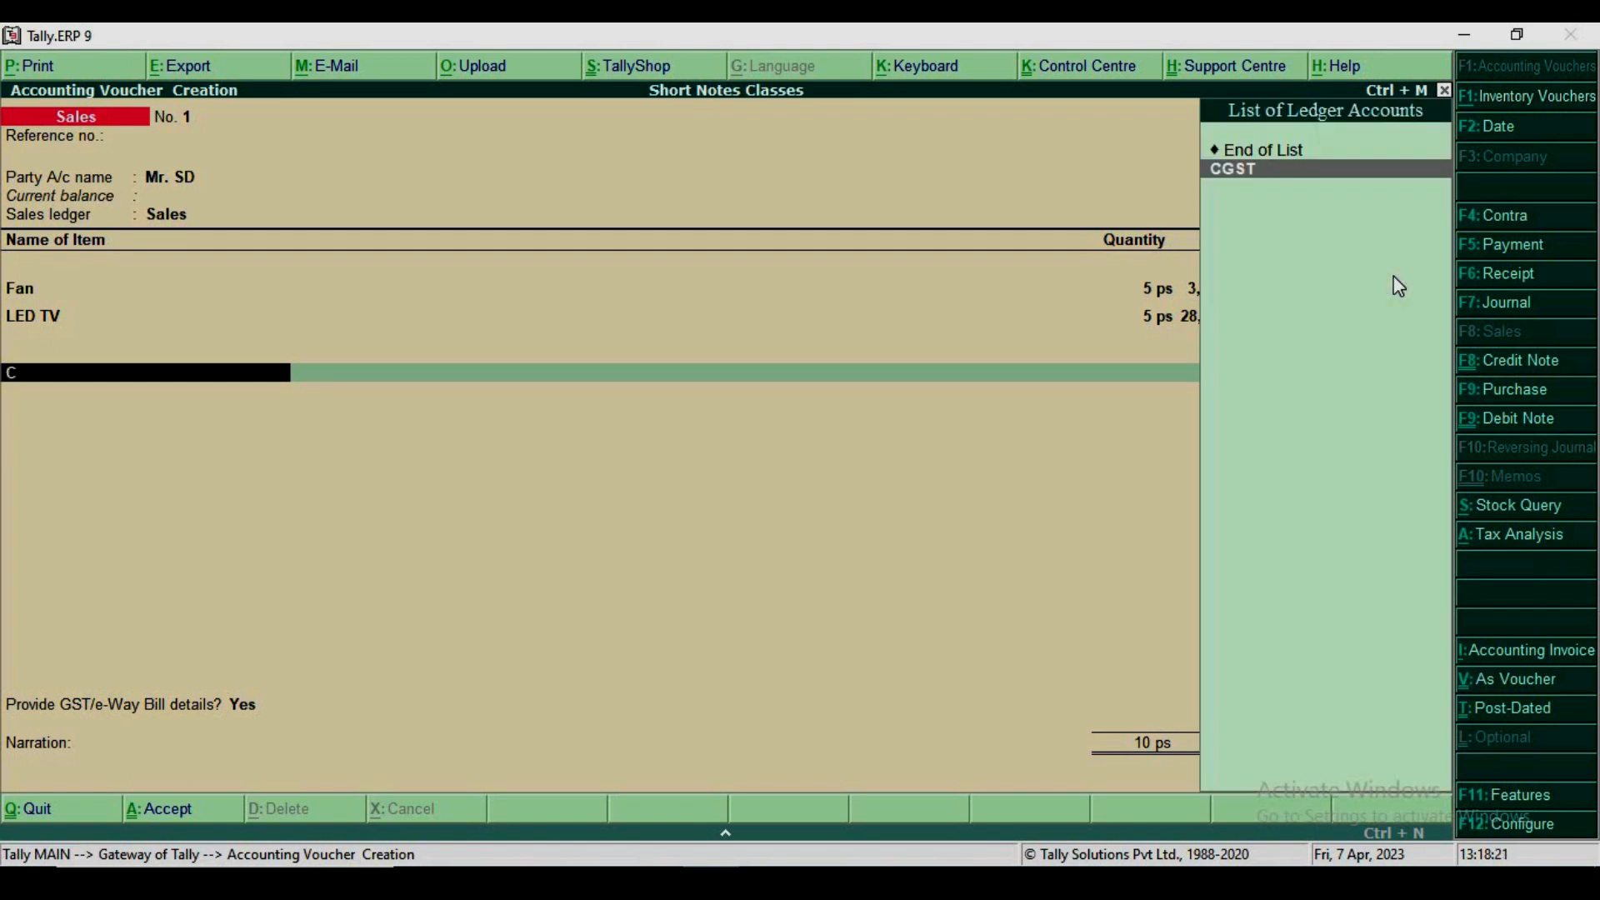
pyautogui.press('Return')
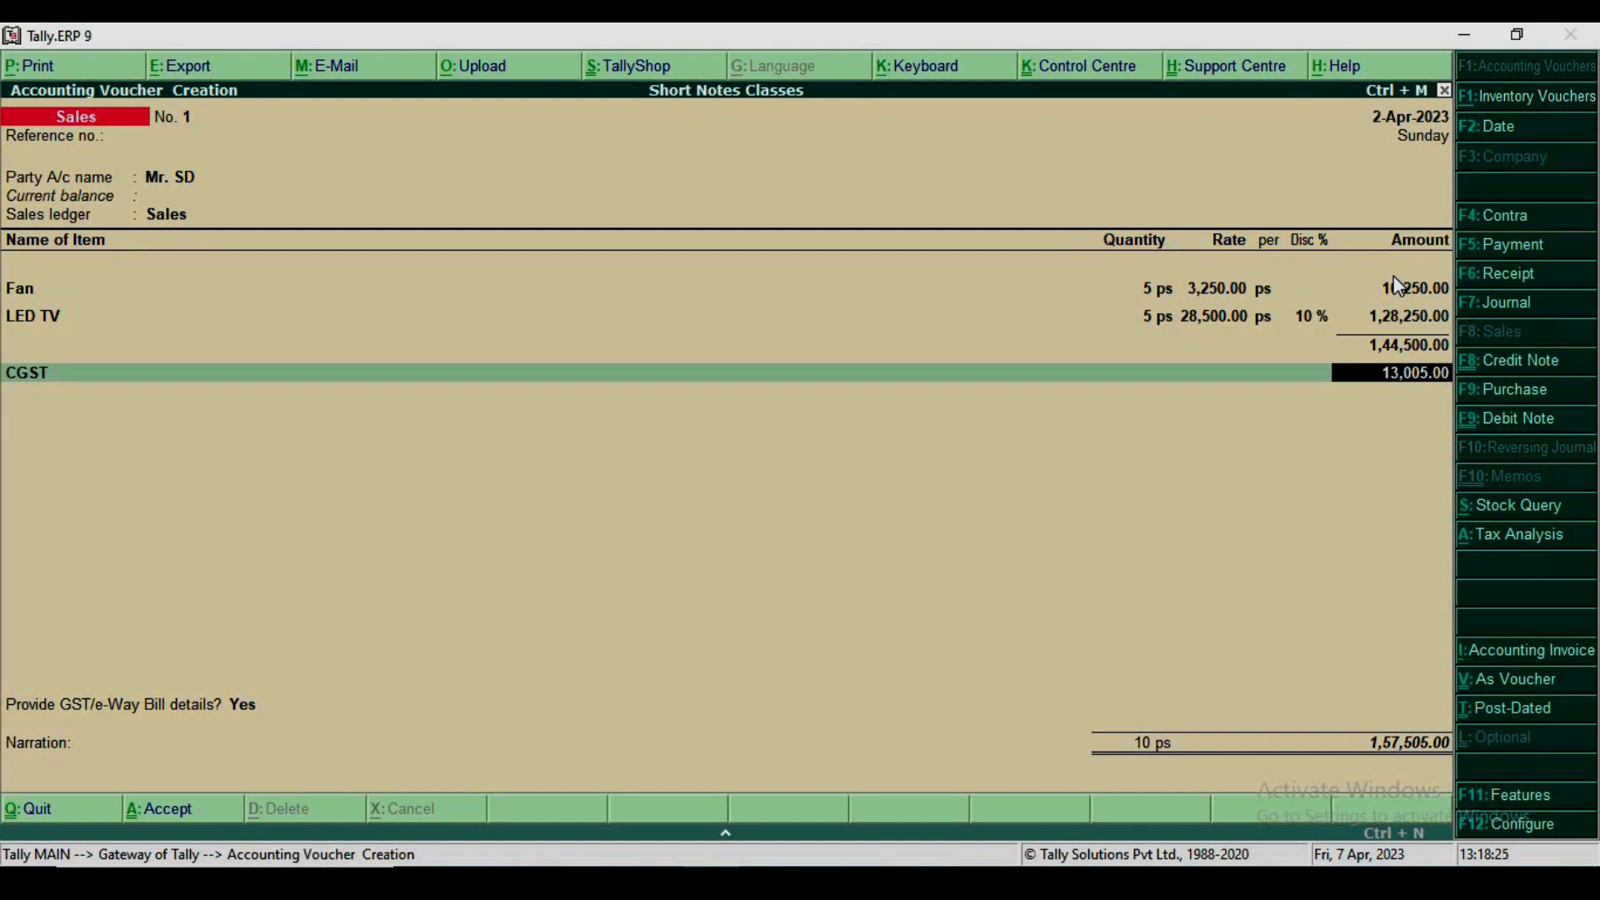
pyautogui.press('Return')
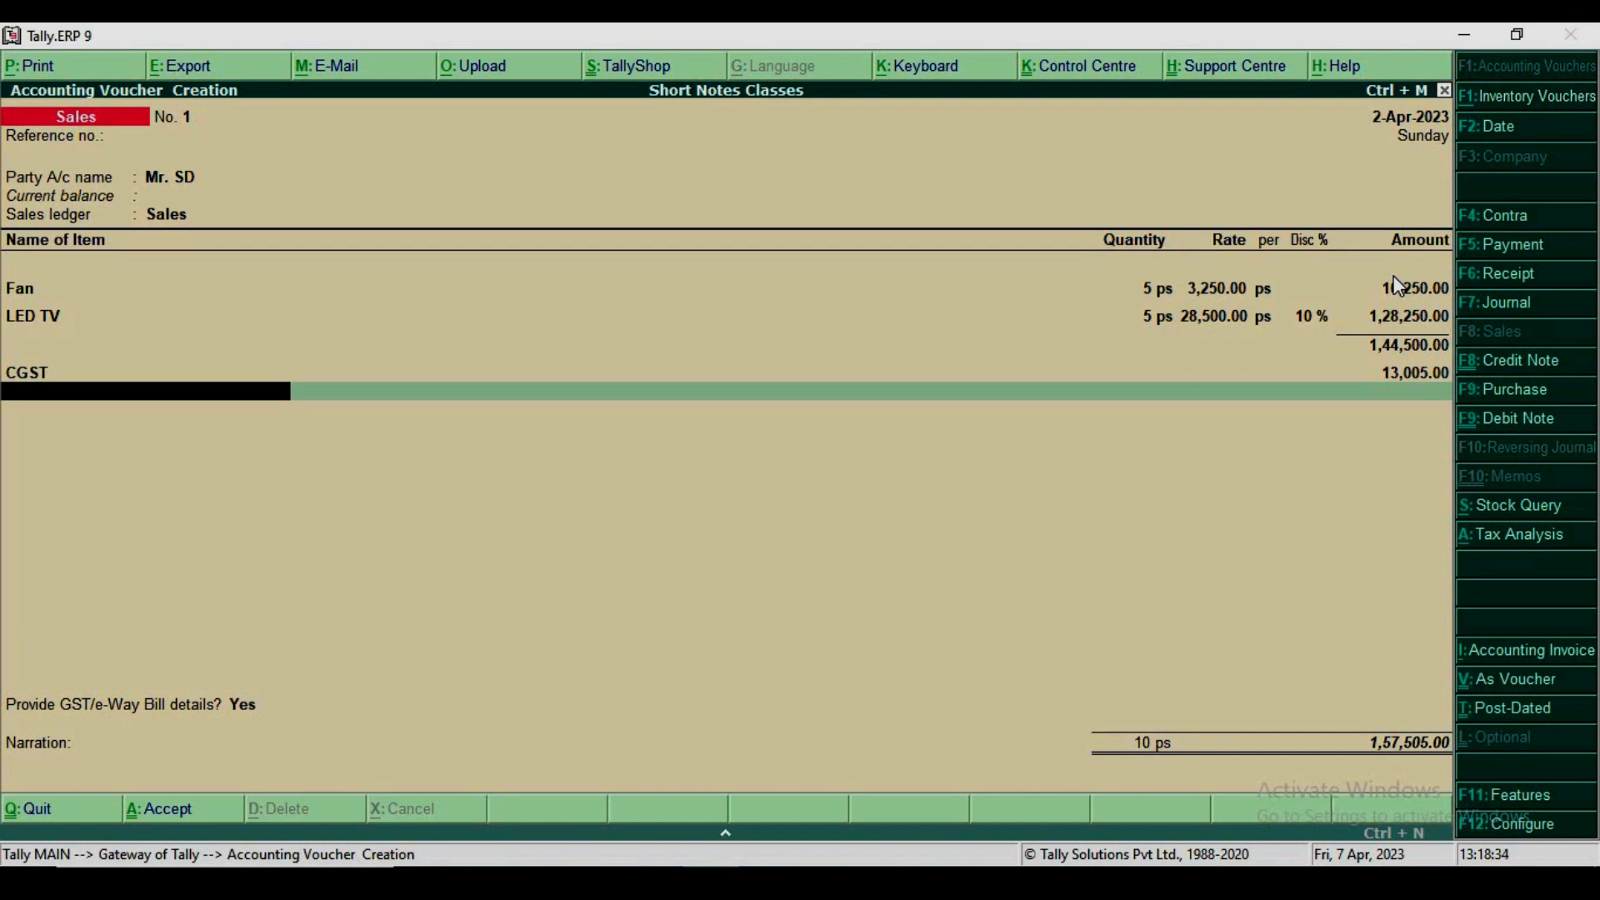
pyautogui.write('Sg')
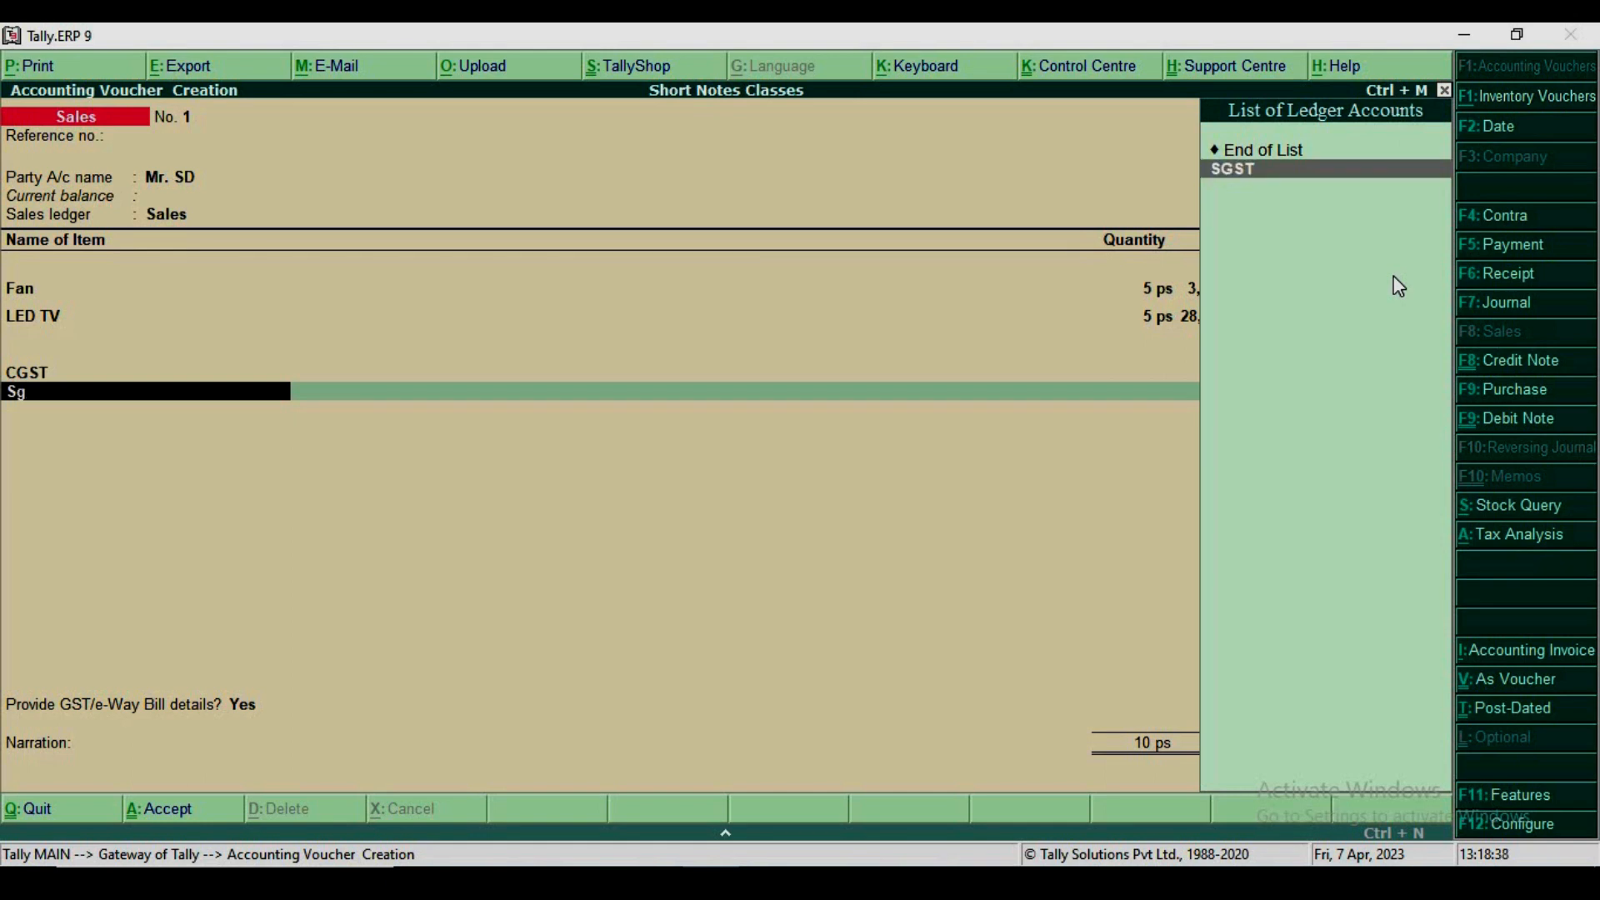
pyautogui.press('Return')
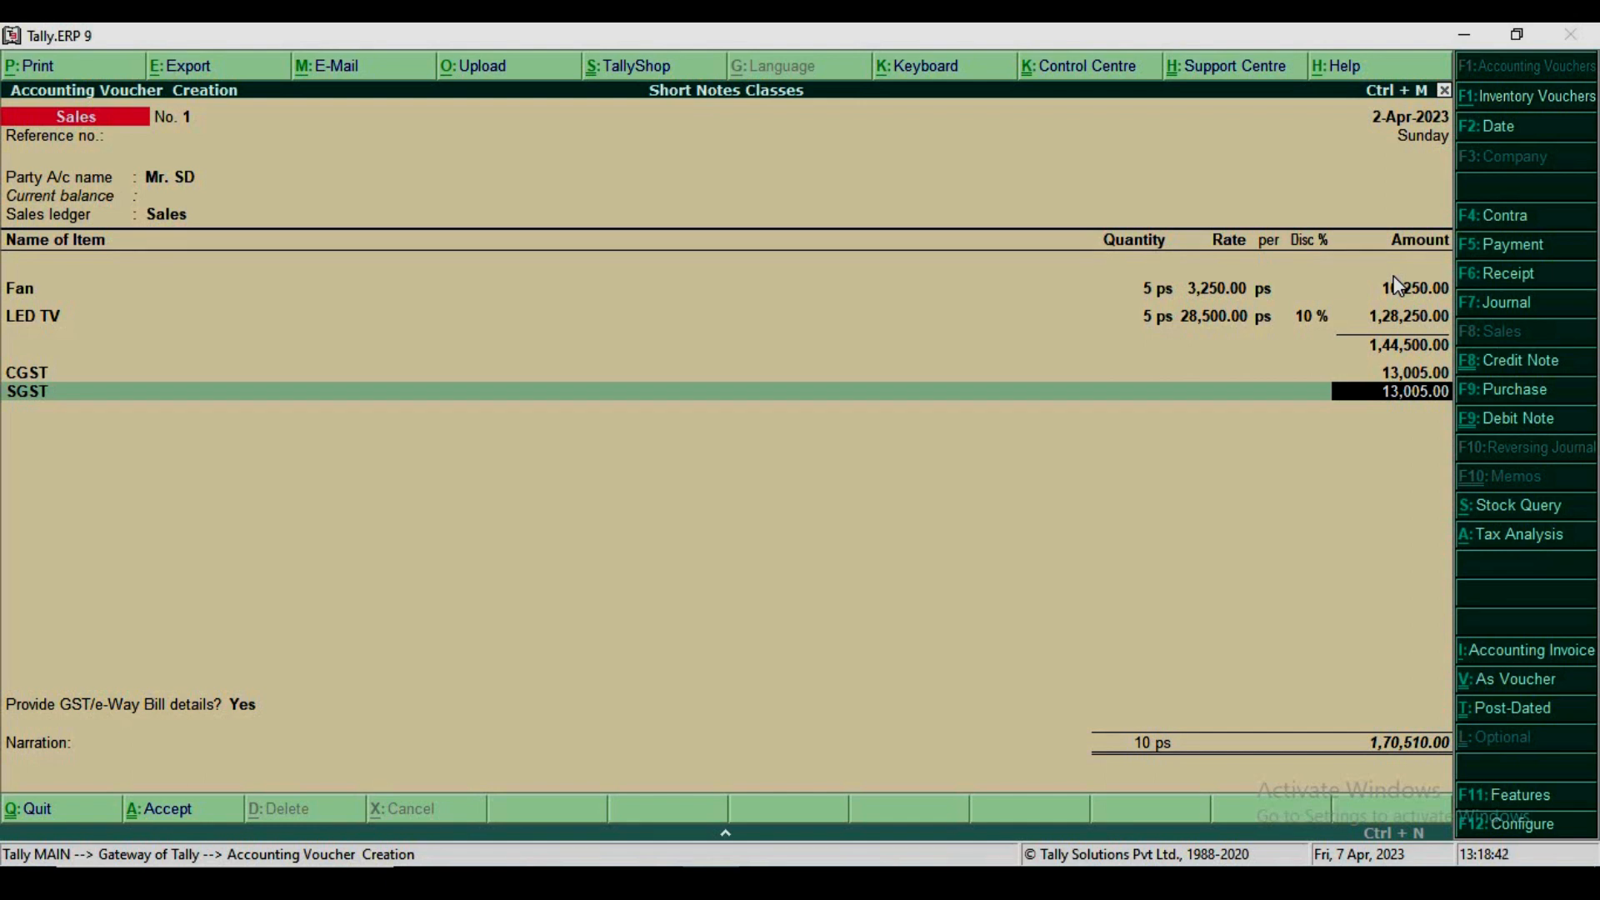
pyautogui.press('Return')
pyautogui.press('Return')
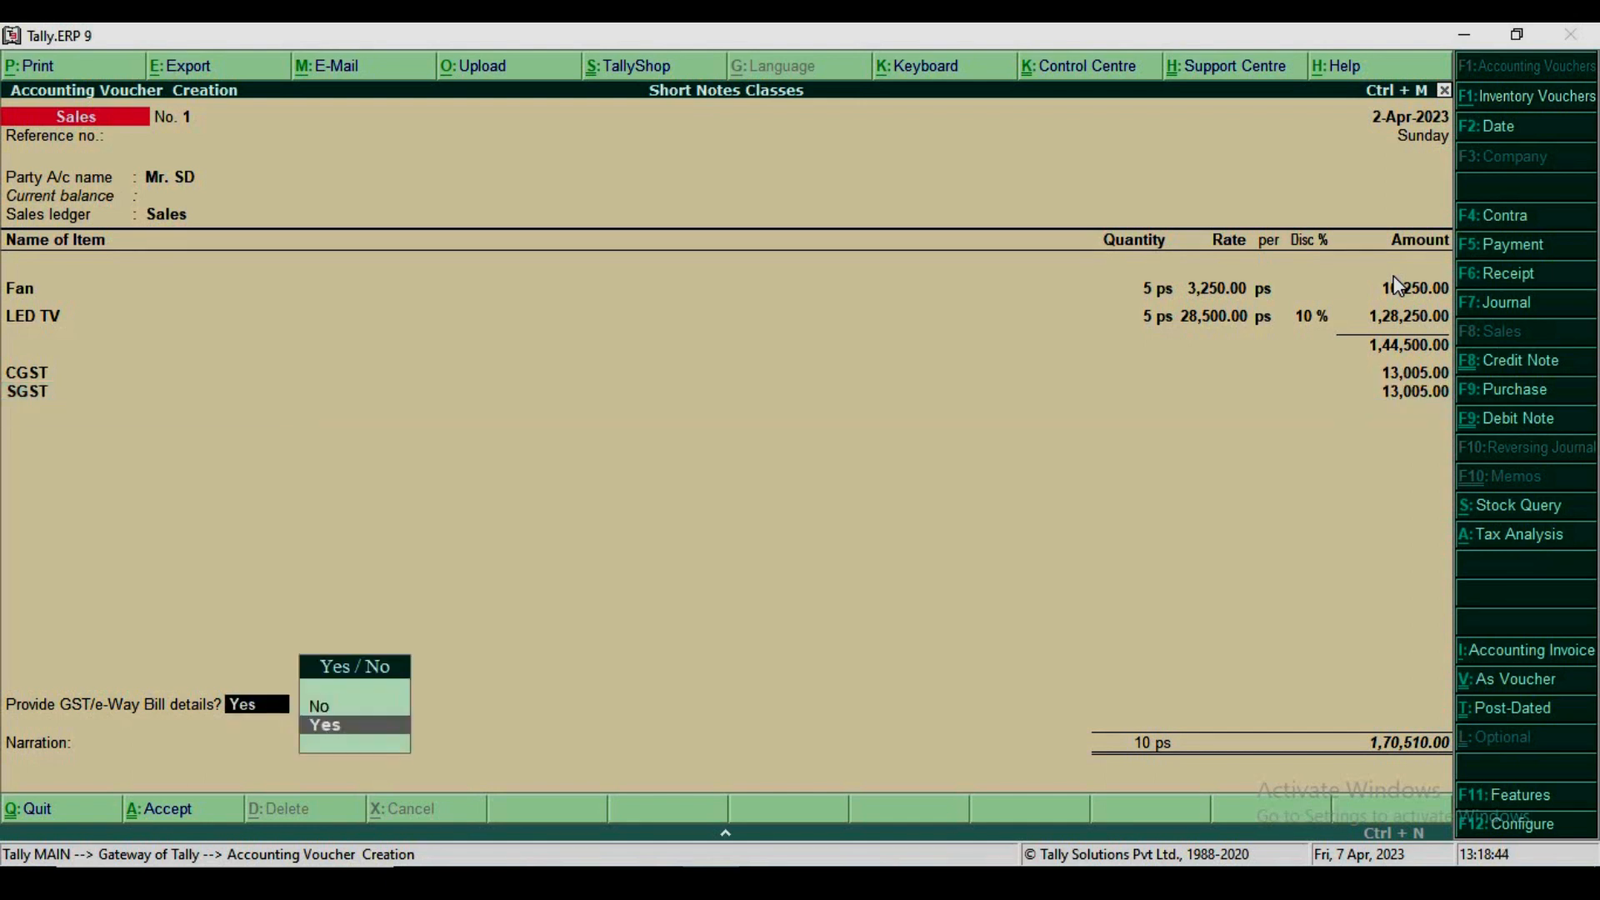
# - Set GST/e-Way Bill details to No, keep the New Ref bill-wise allocation, leave the narration blank and save the sales voucher
pyautogui.press('Up')
pyautogui.press('Return')
pyautogui.press('Return')
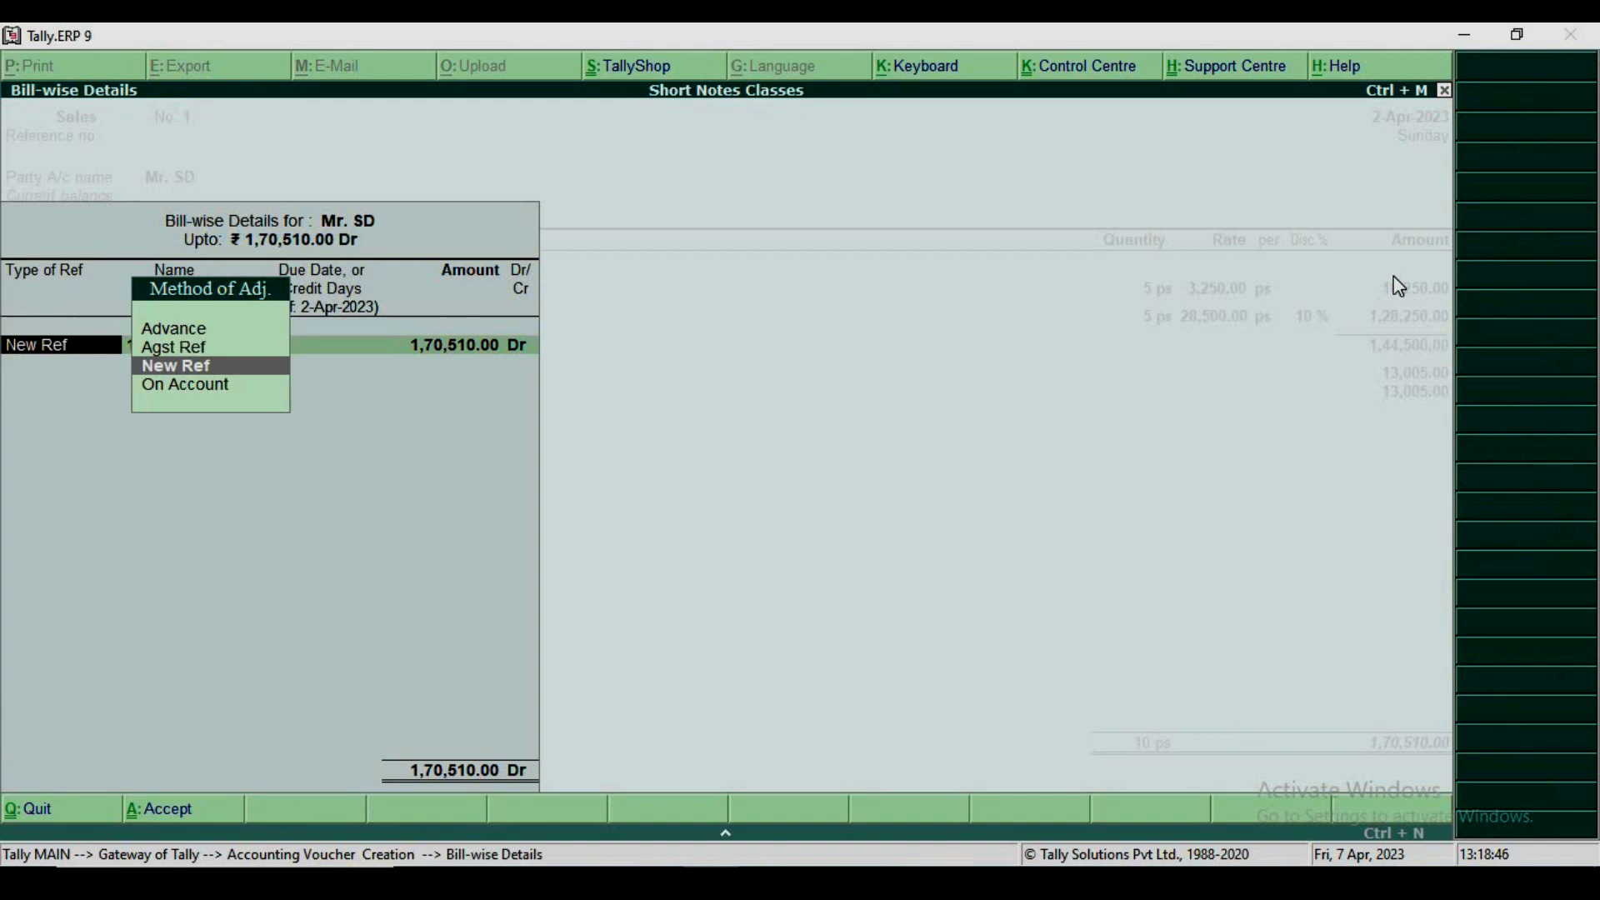
pyautogui.press('Return')
pyautogui.press('Return')
pyautogui.press('Return')
pyautogui.press('Return')
pyautogui.press('Return')
pyautogui.press('Return')
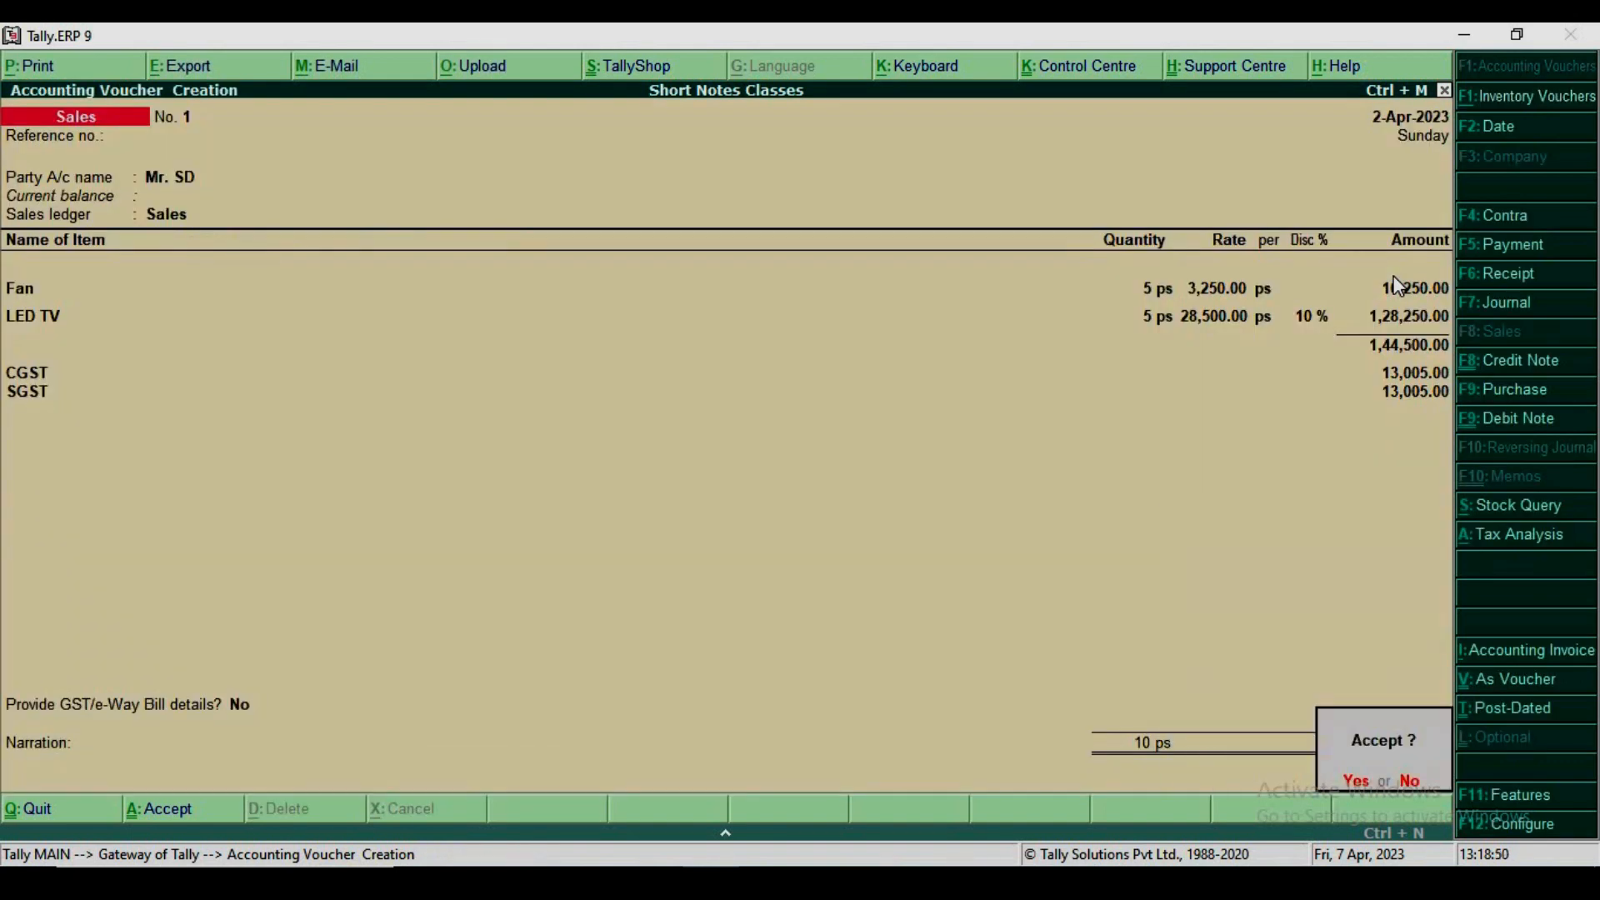
pyautogui.press('Return')
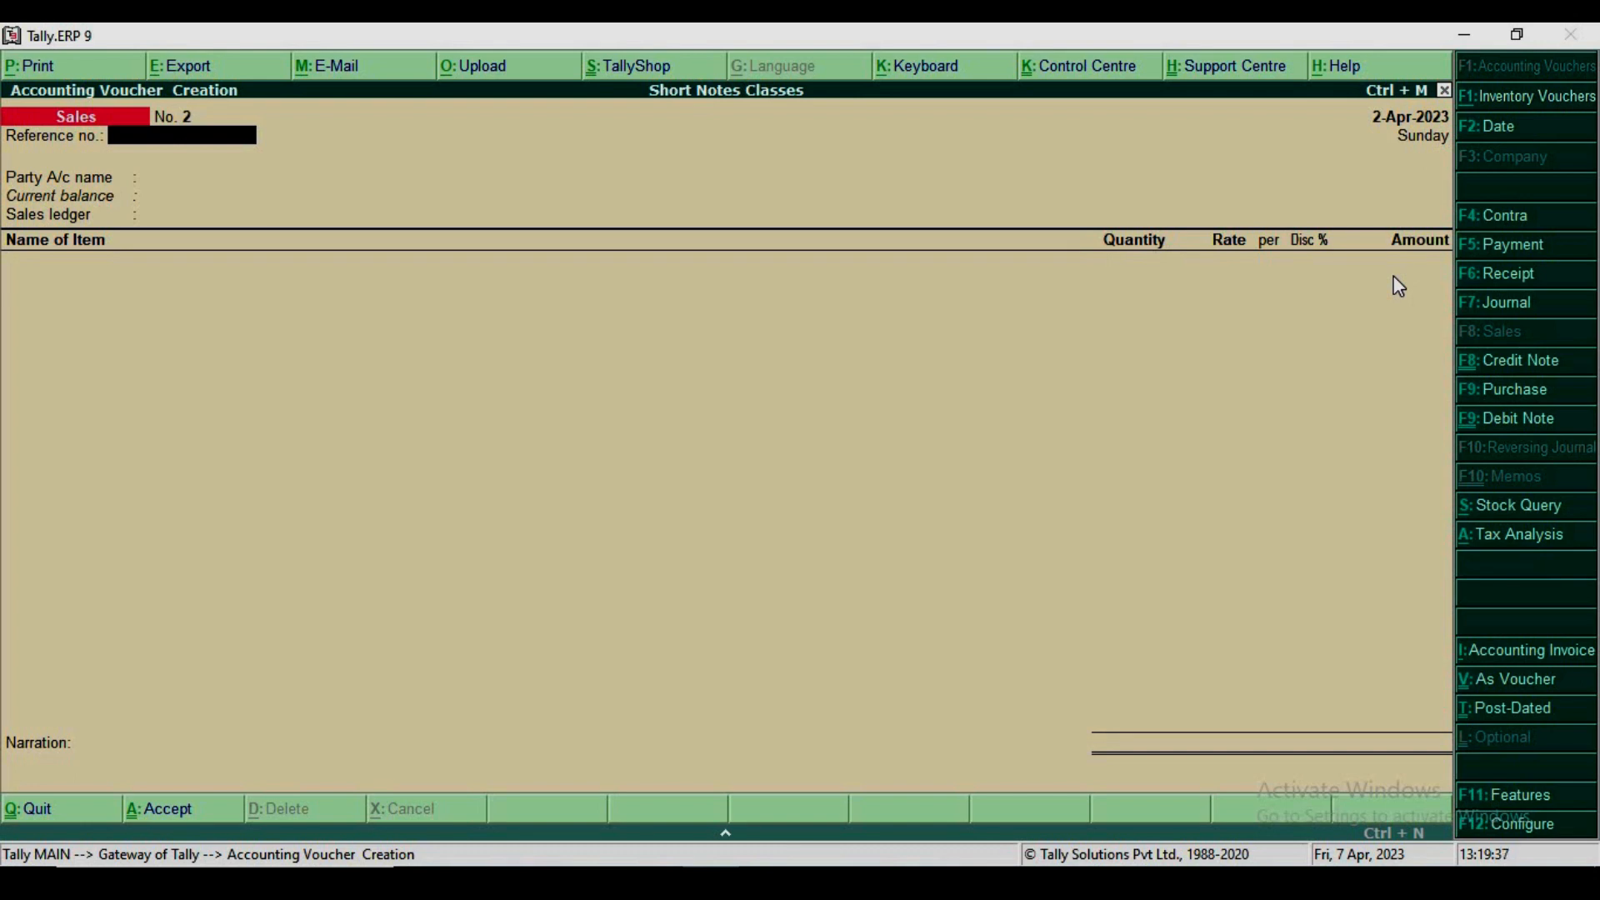
# - Start a credit note for the same customer without original invoice details, keeping the default party details and using the Sales ledger
pyautogui.hotkey('ctrl', 'F8')
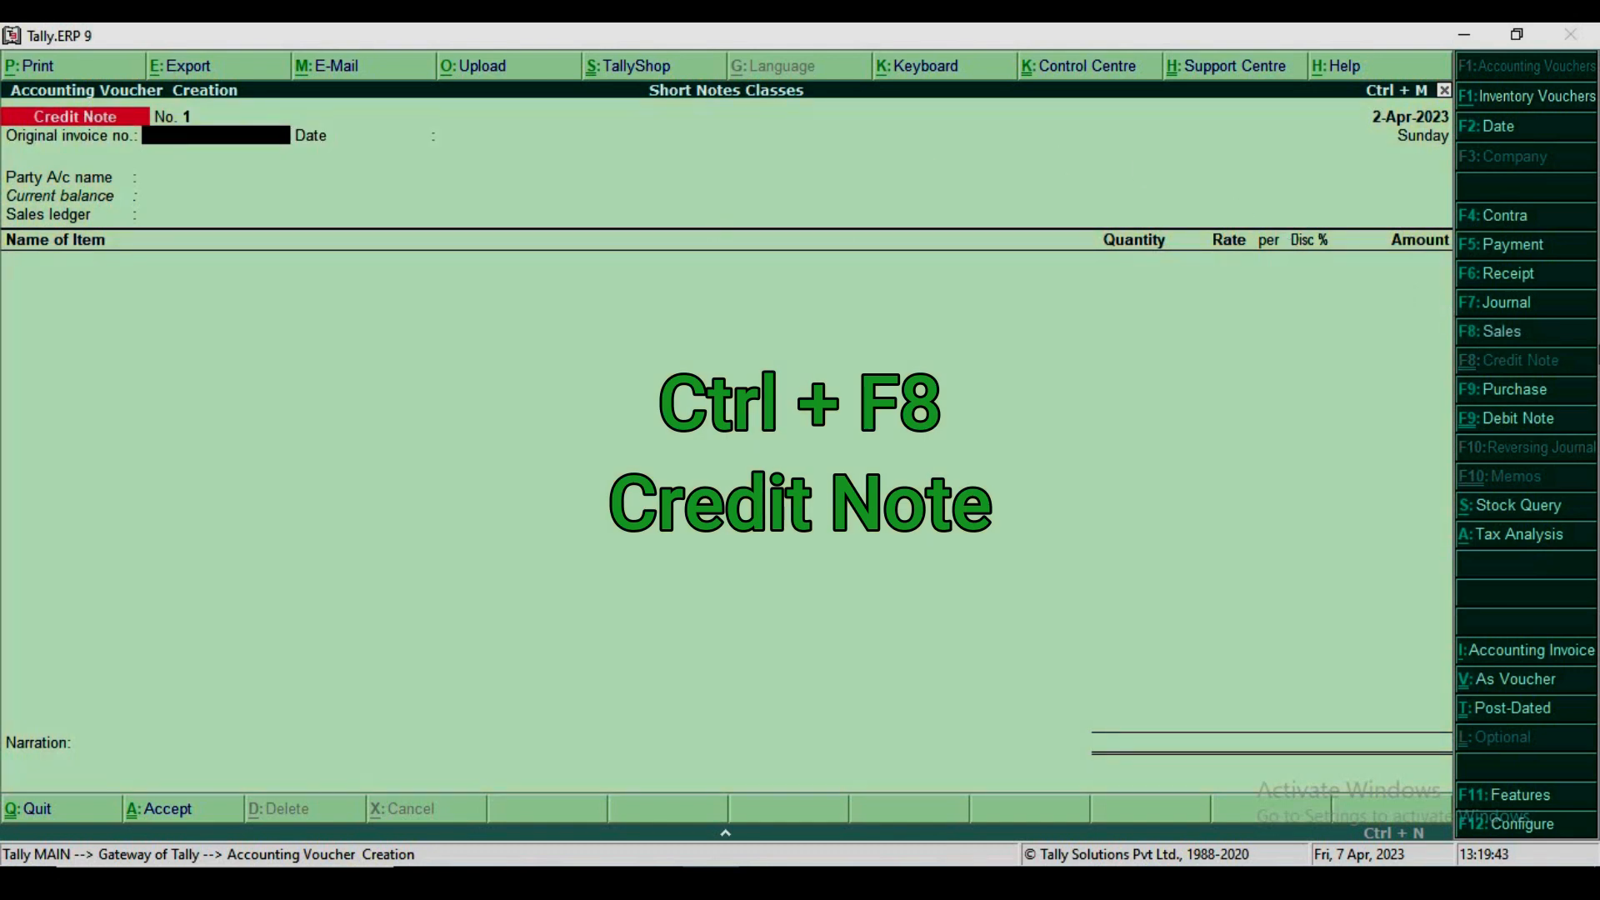
pyautogui.press('Return')
pyautogui.press('Return')
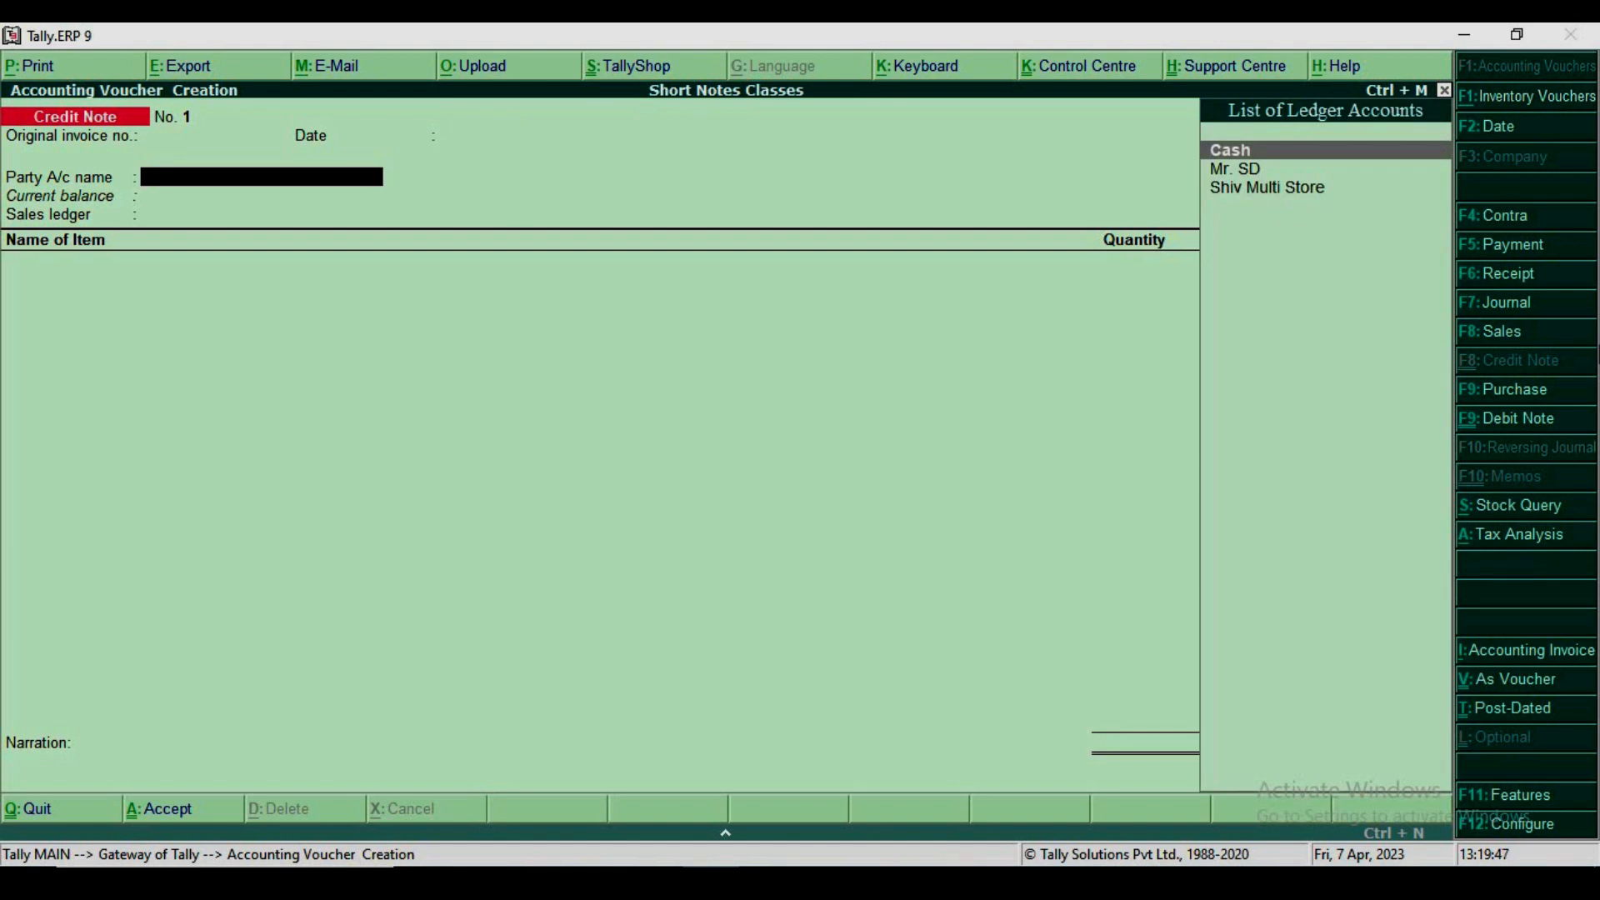
pyautogui.press('Down')
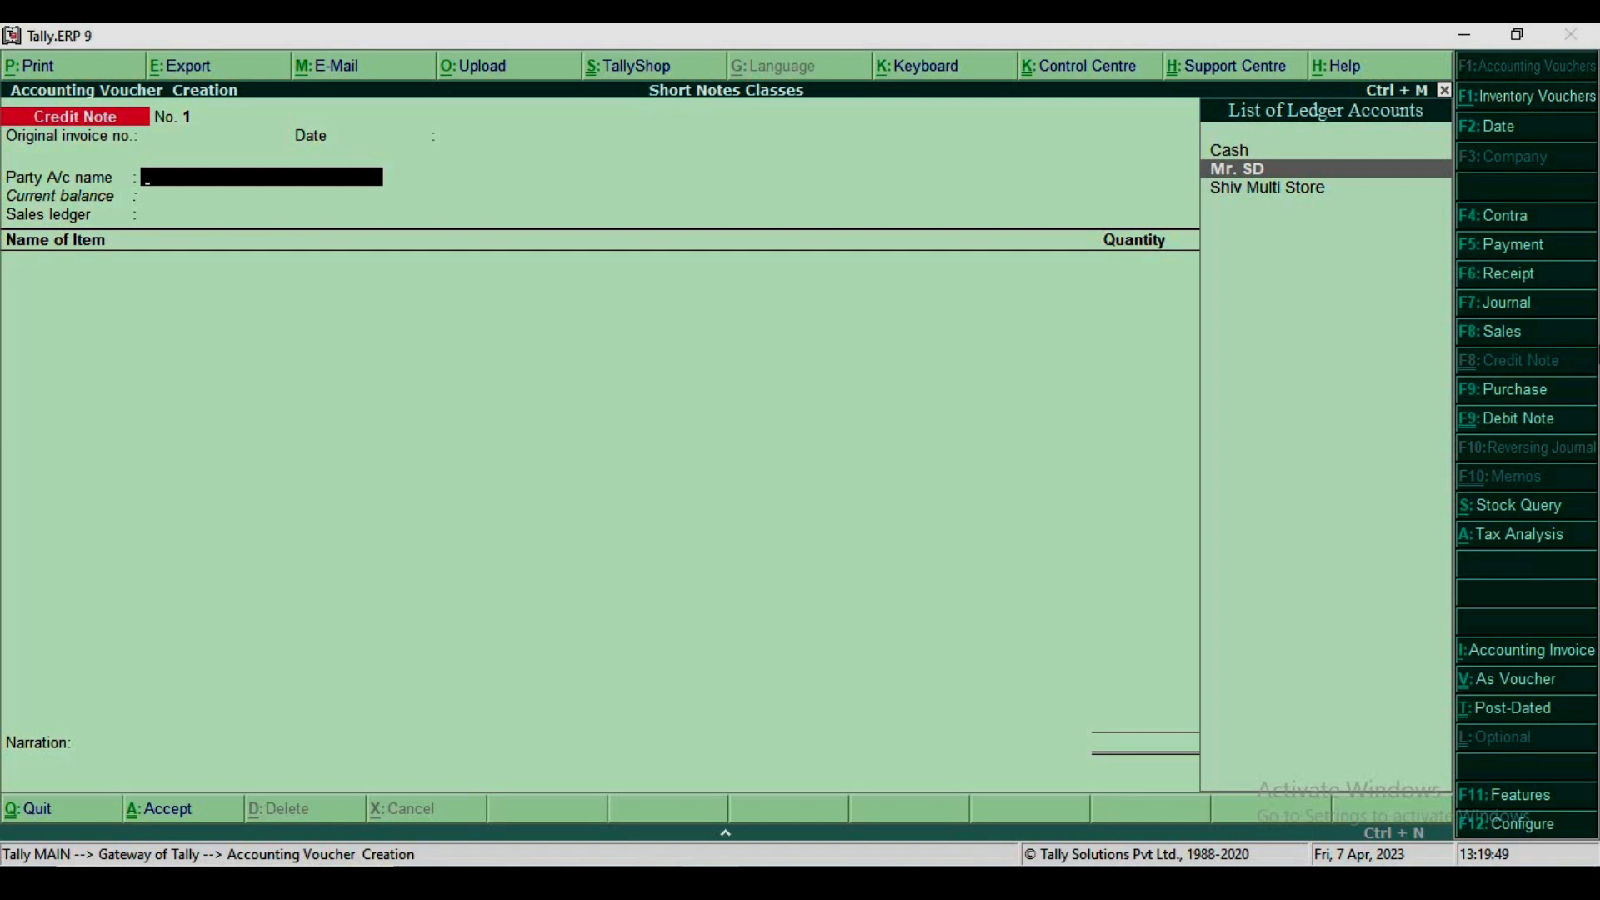
pyautogui.press('Return')
pyautogui.press('Return')
pyautogui.press('Return')
pyautogui.press('Return')
pyautogui.press('Return')
pyautogui.press('Return')
pyautogui.press('Return')
pyautogui.press('Return')
pyautogui.press('Return')
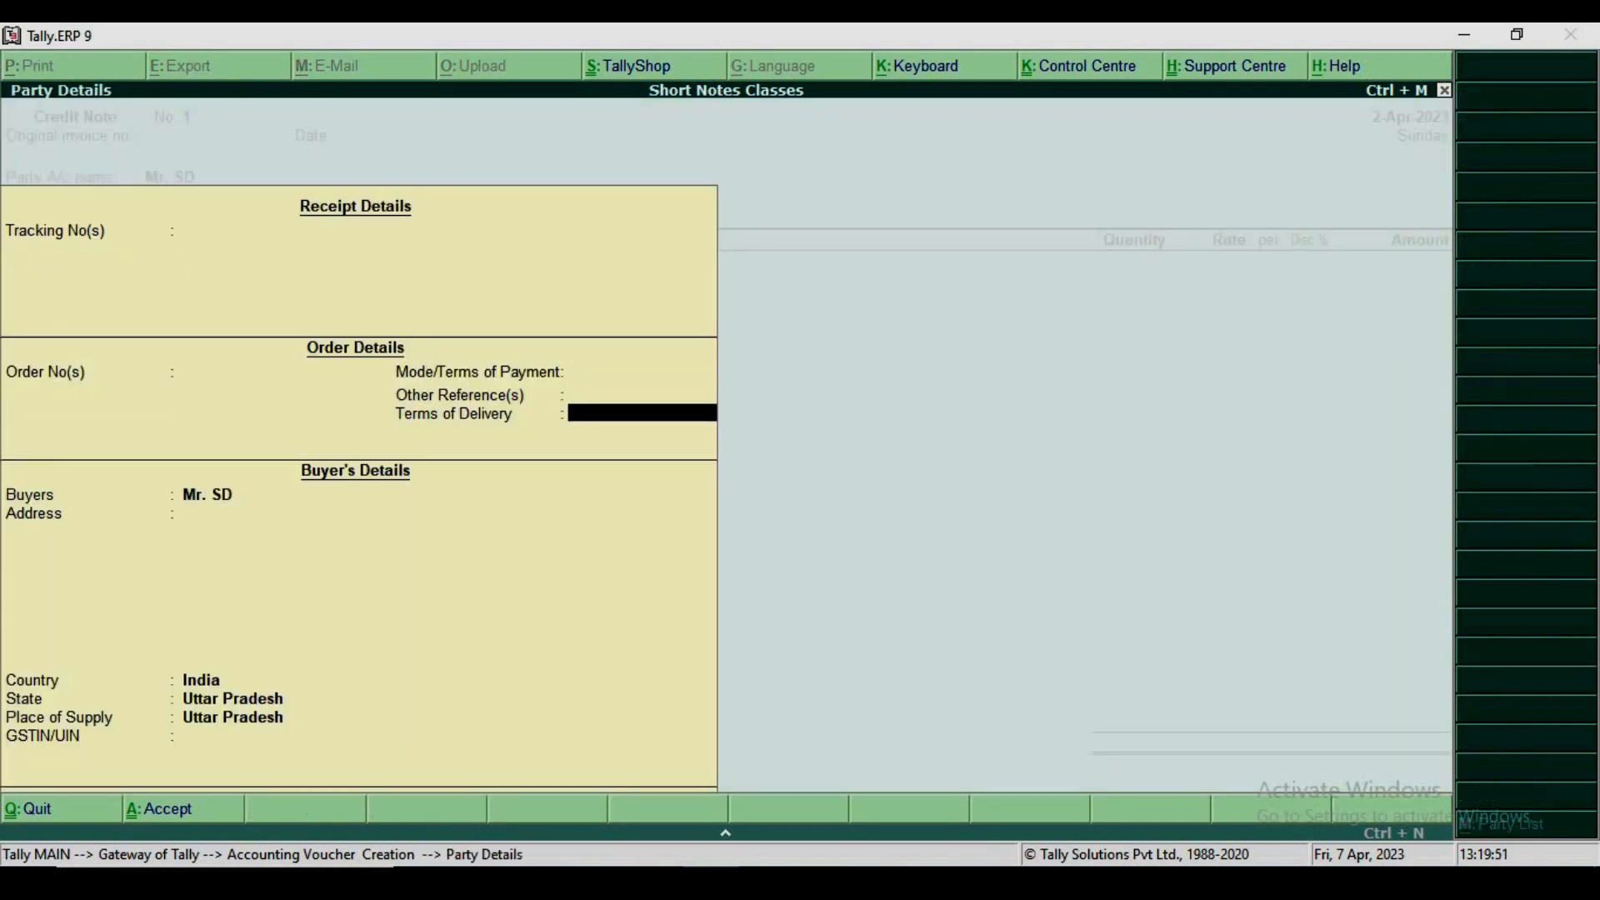
pyautogui.press('Return')
pyautogui.press('Return')
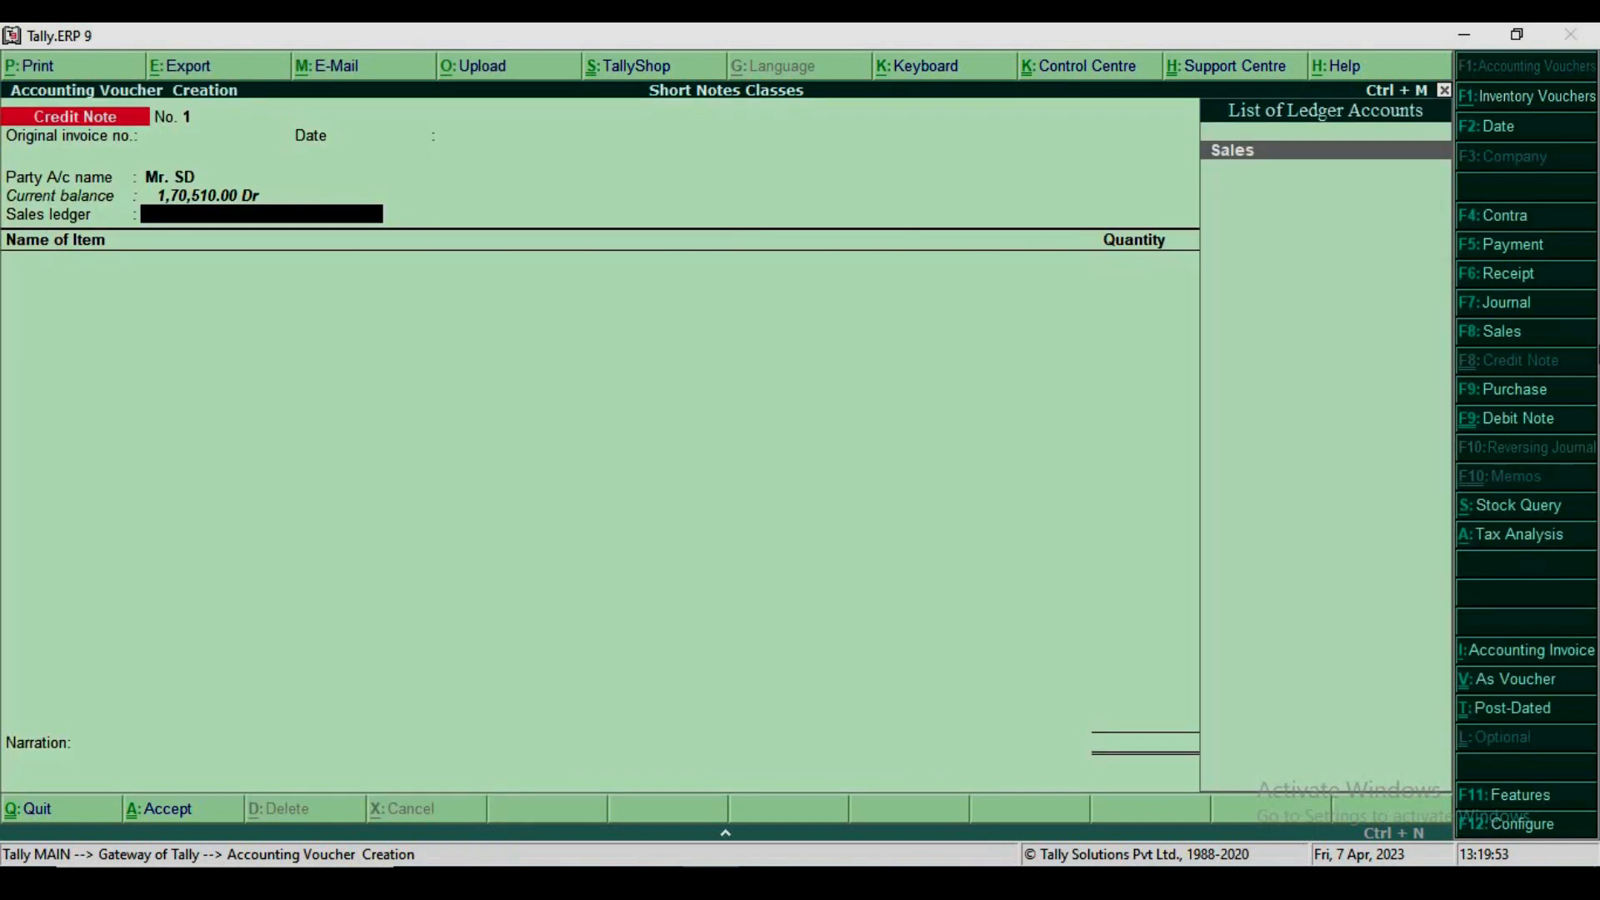
pyautogui.press('Return')
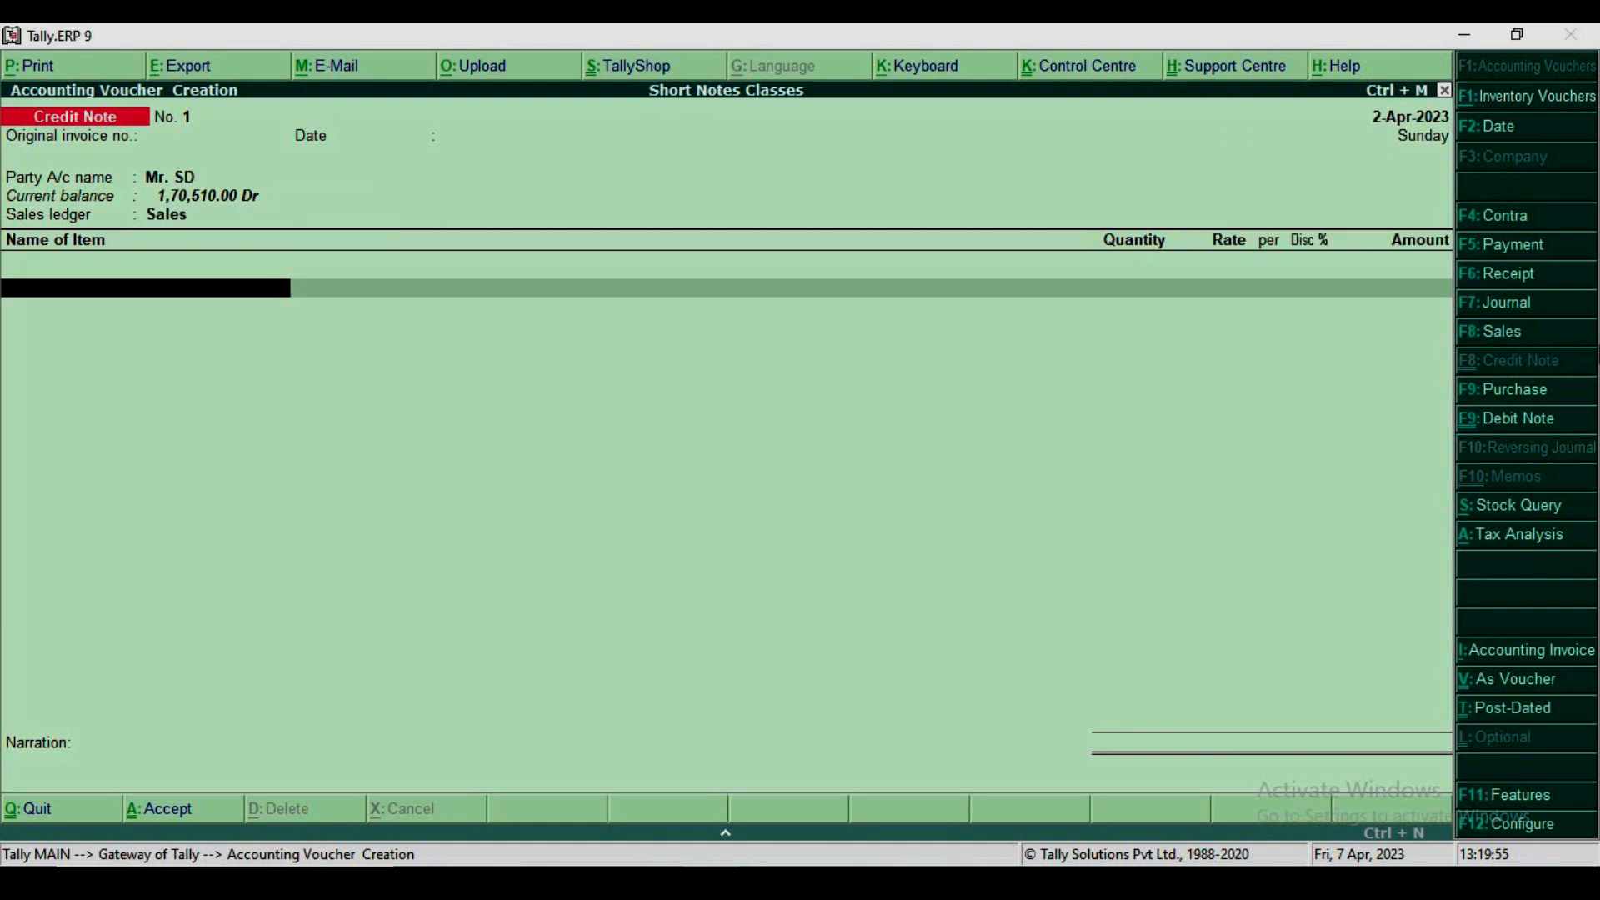
# - Add the Fan item to the credit note with quantity 2 ps at the rate of 3,250 and no discount
pyautogui.write('F')
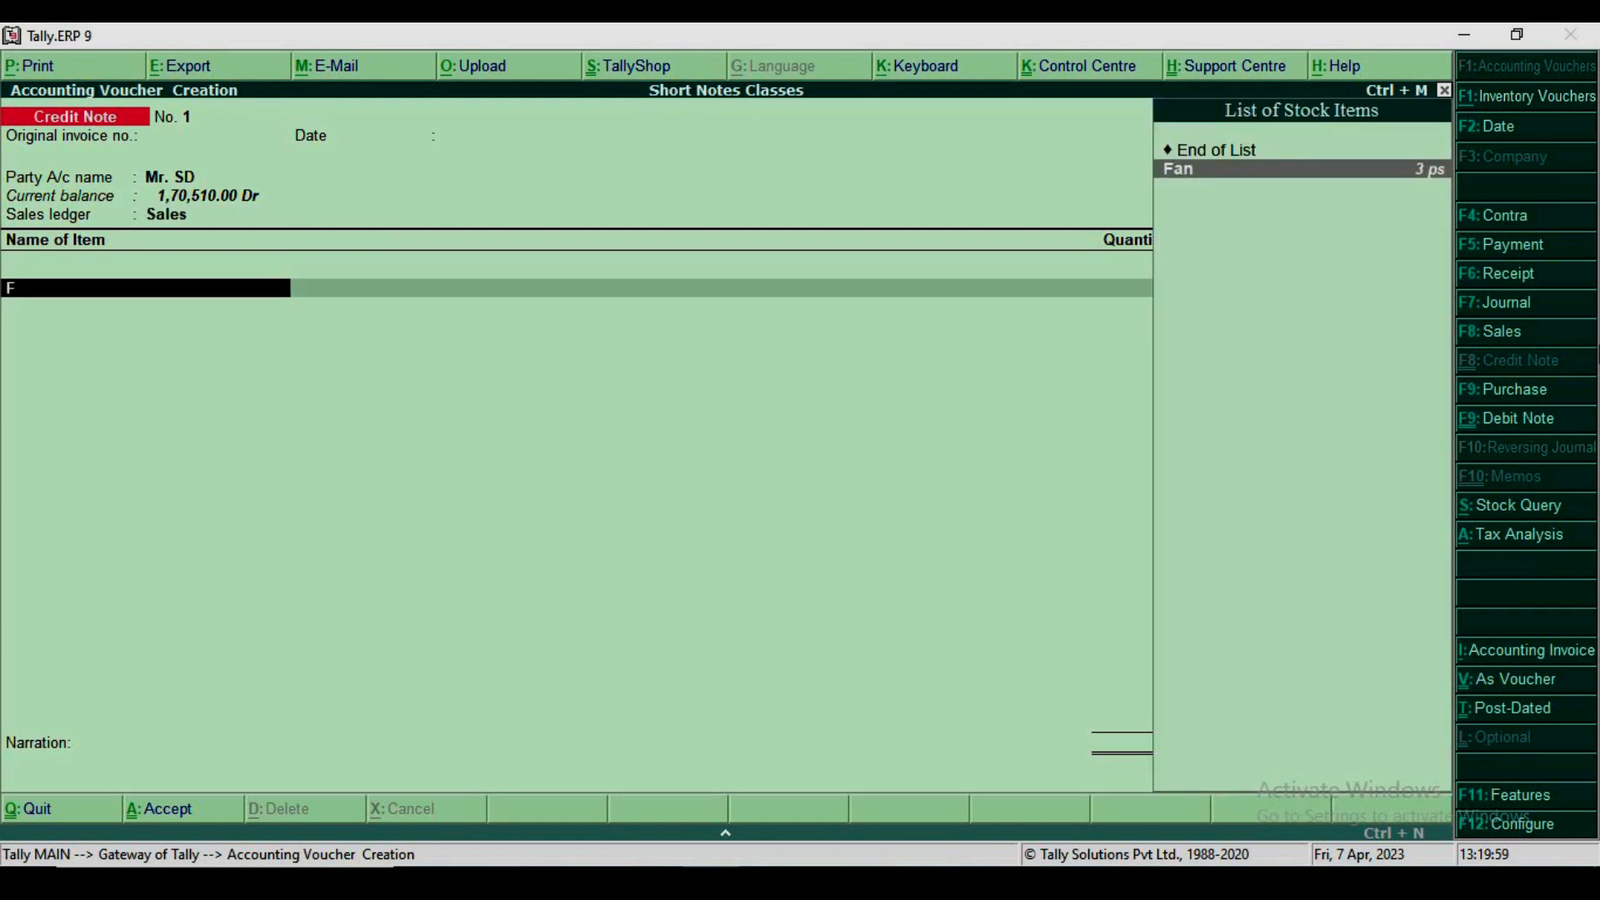
pyautogui.press('Return')
pyautogui.write('2')
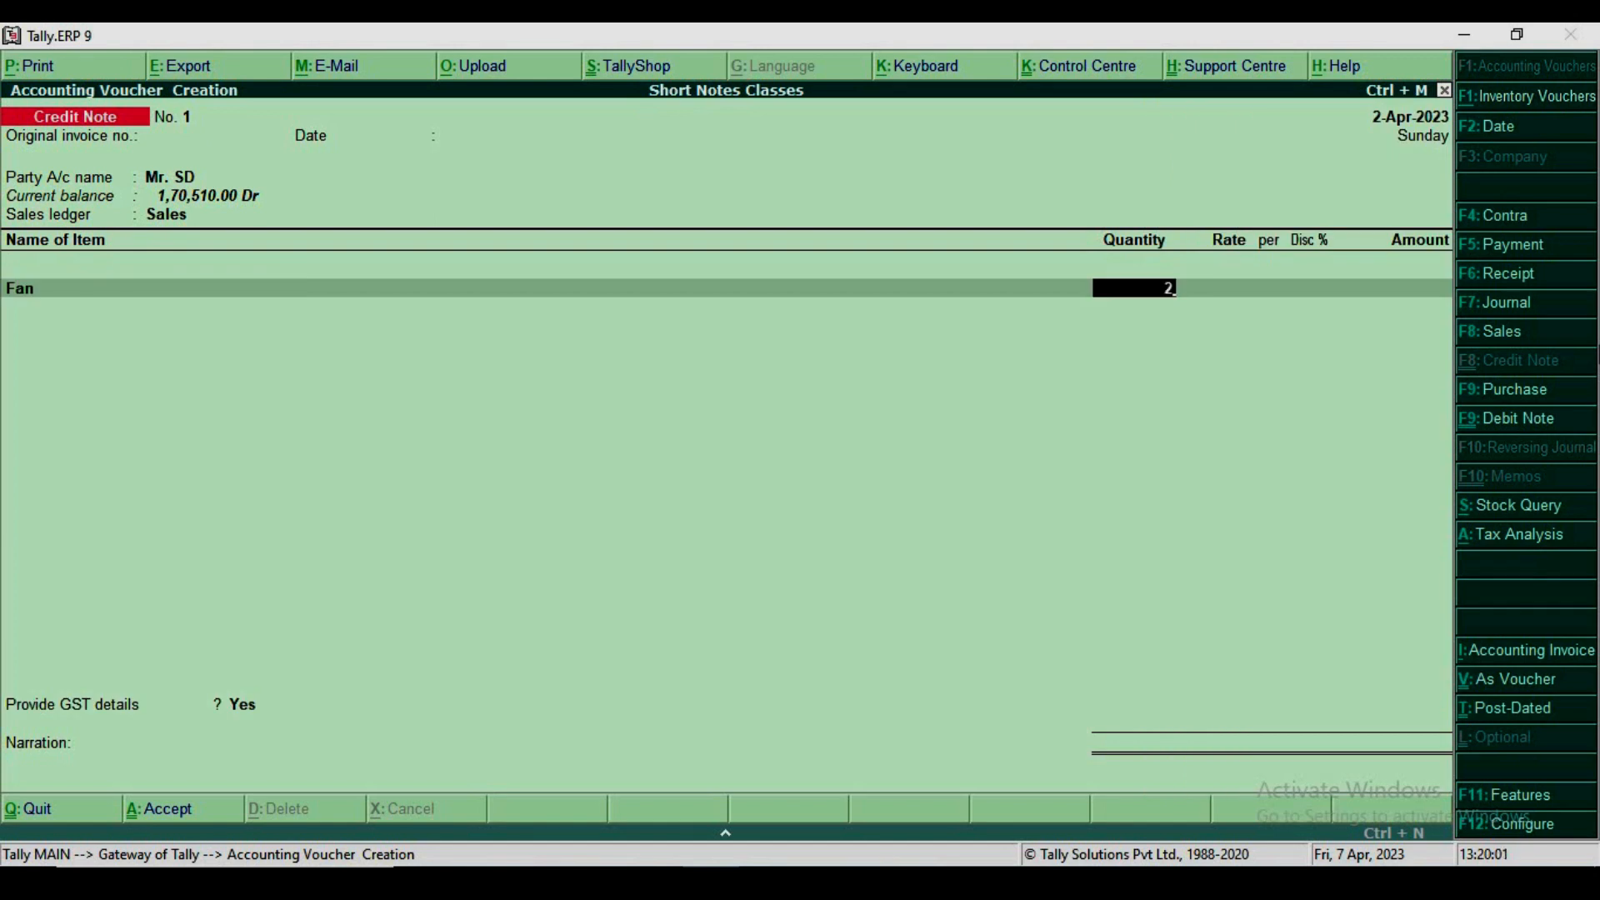
pyautogui.press('Return')
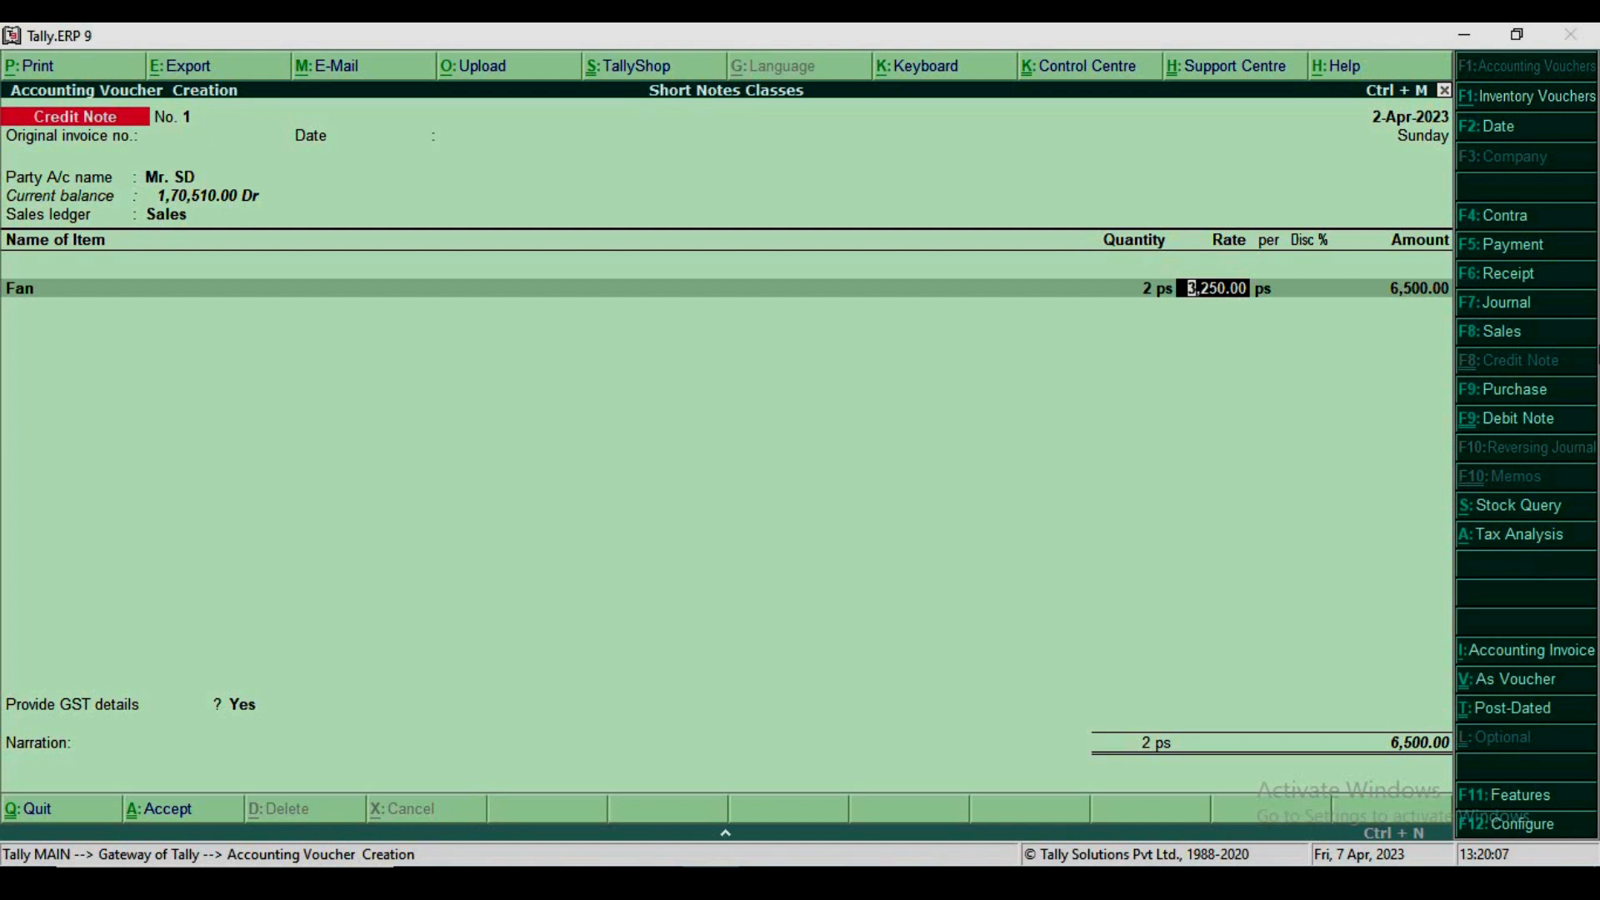
pyautogui.press('Return')
pyautogui.press('Return')
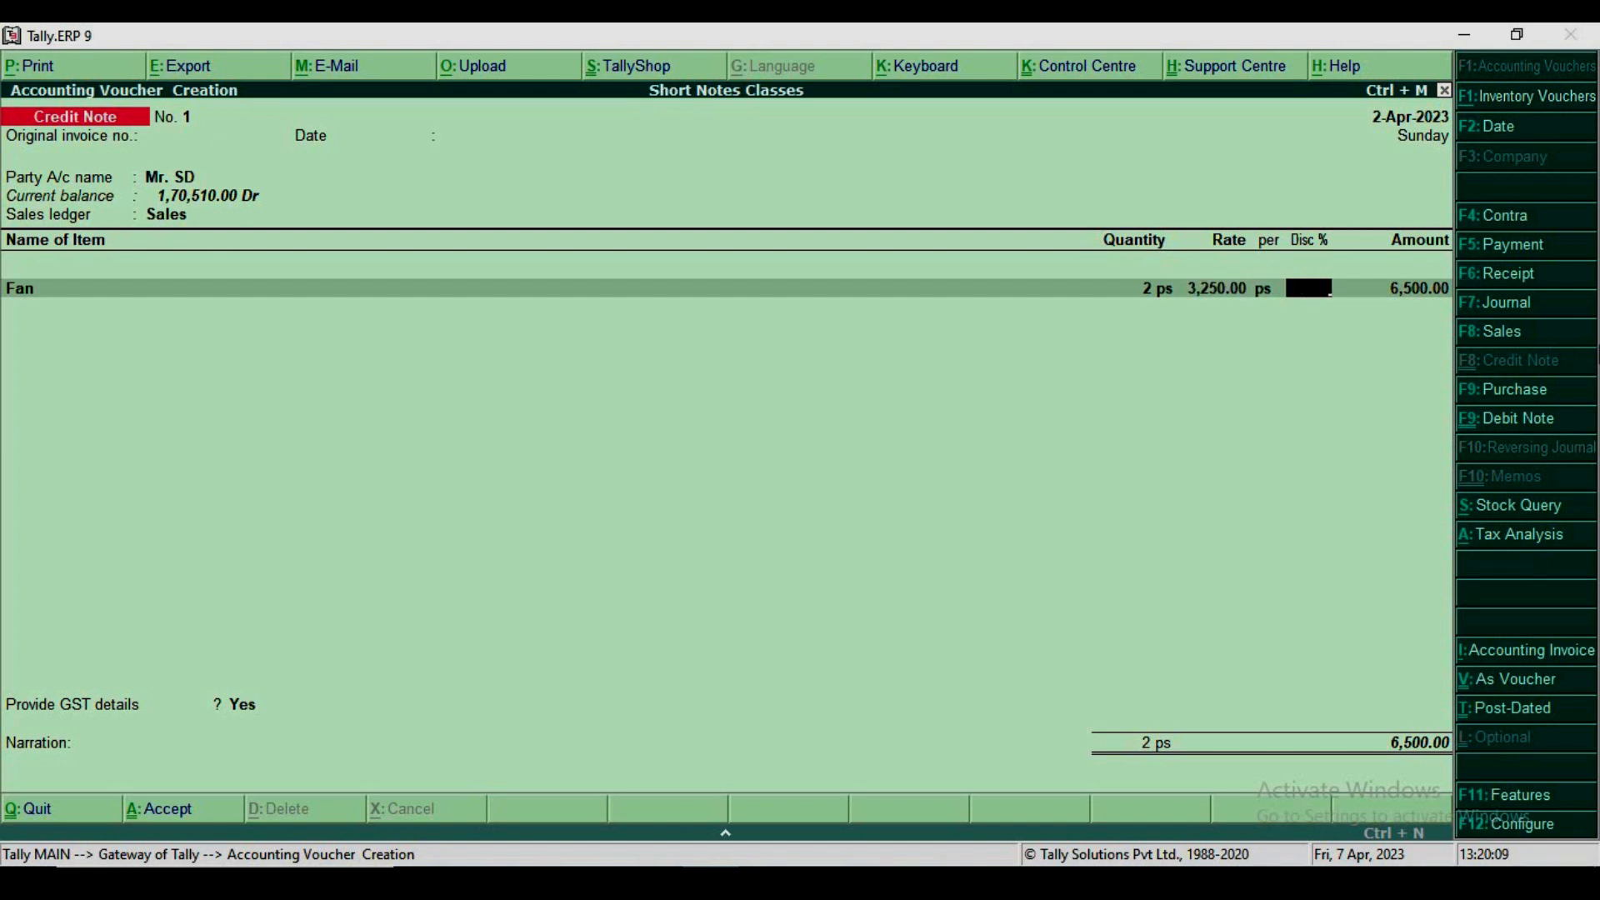
pyautogui.press('Return')
pyautogui.press('Return')
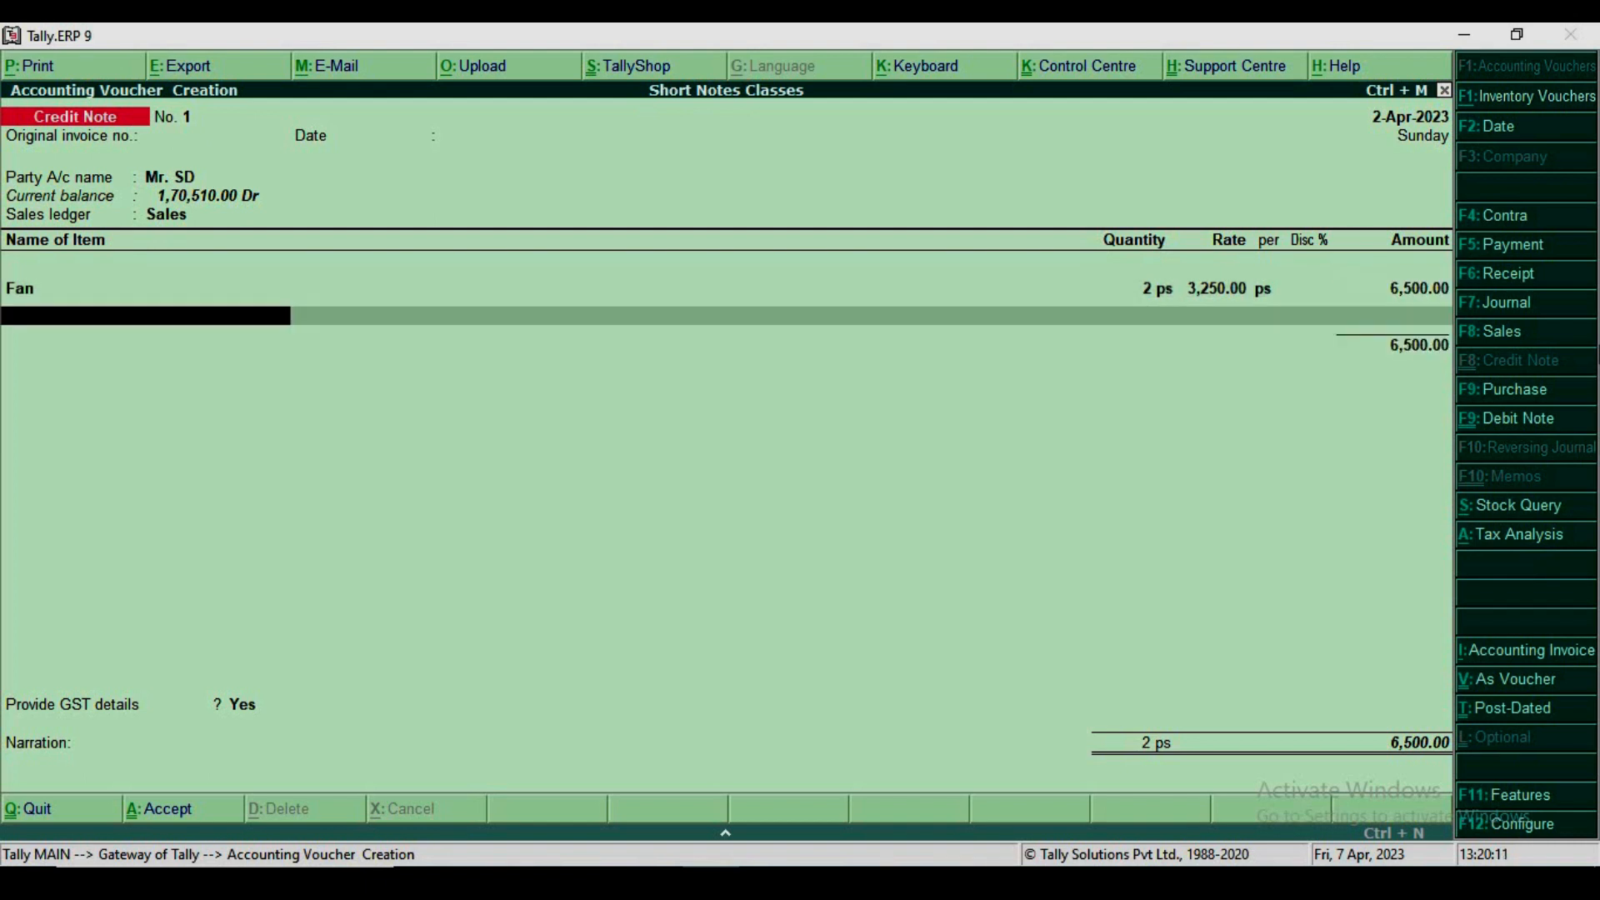
# - Add the LED TV item to the credit note with quantity 1 ps, rate 28,500 and a 10% discount, and end the item list
pyautogui.write('L')
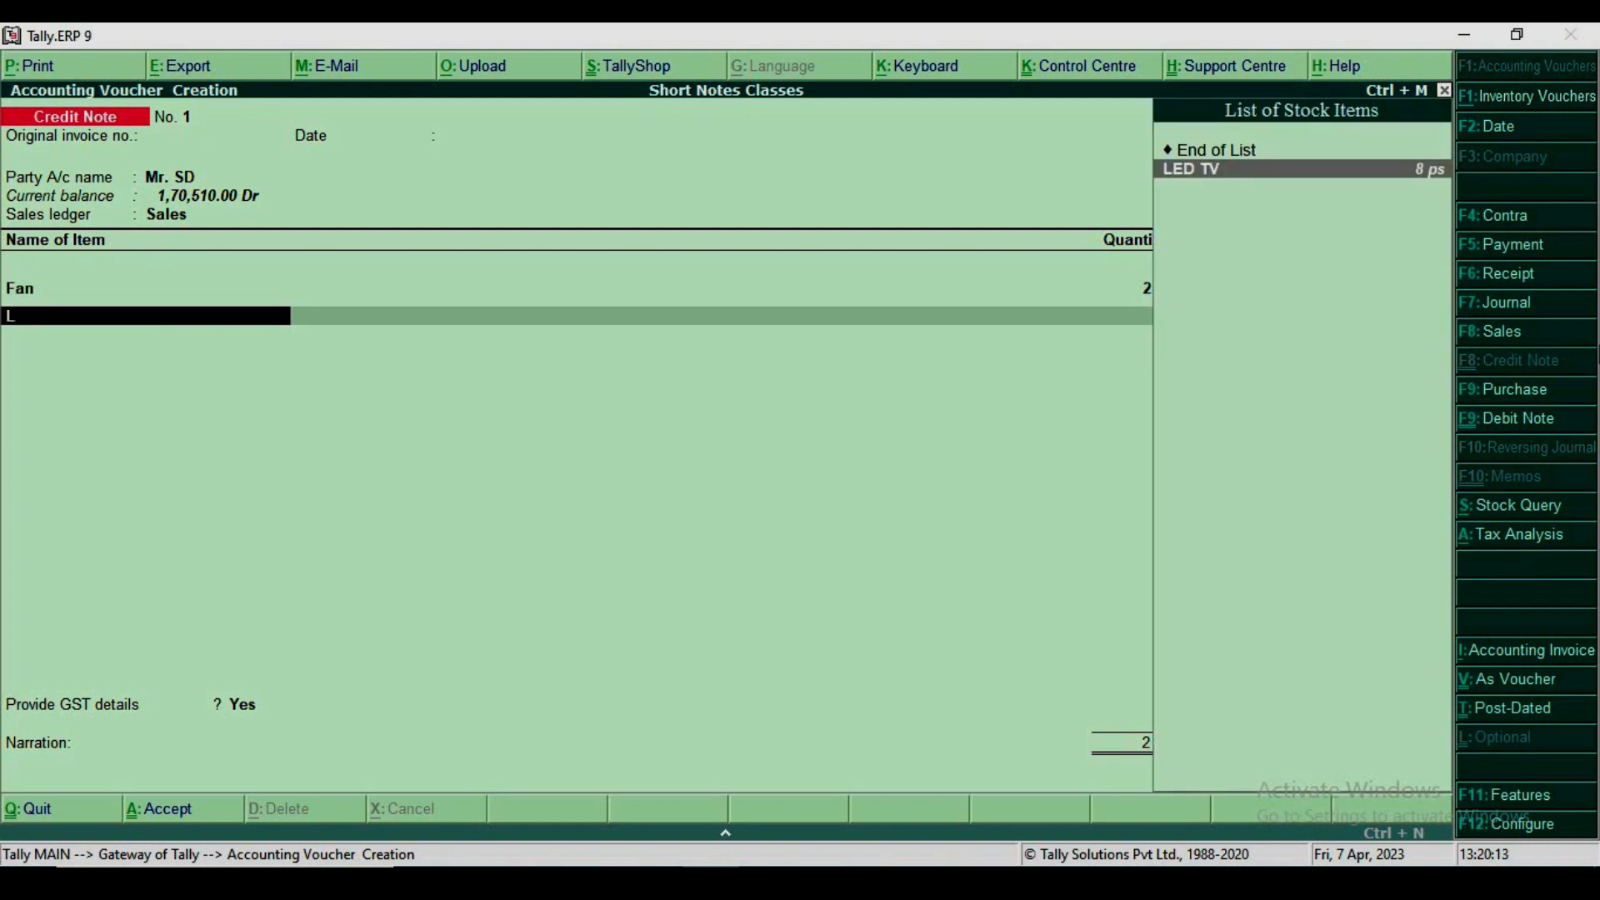
pyautogui.press('Return')
pyautogui.write('1')
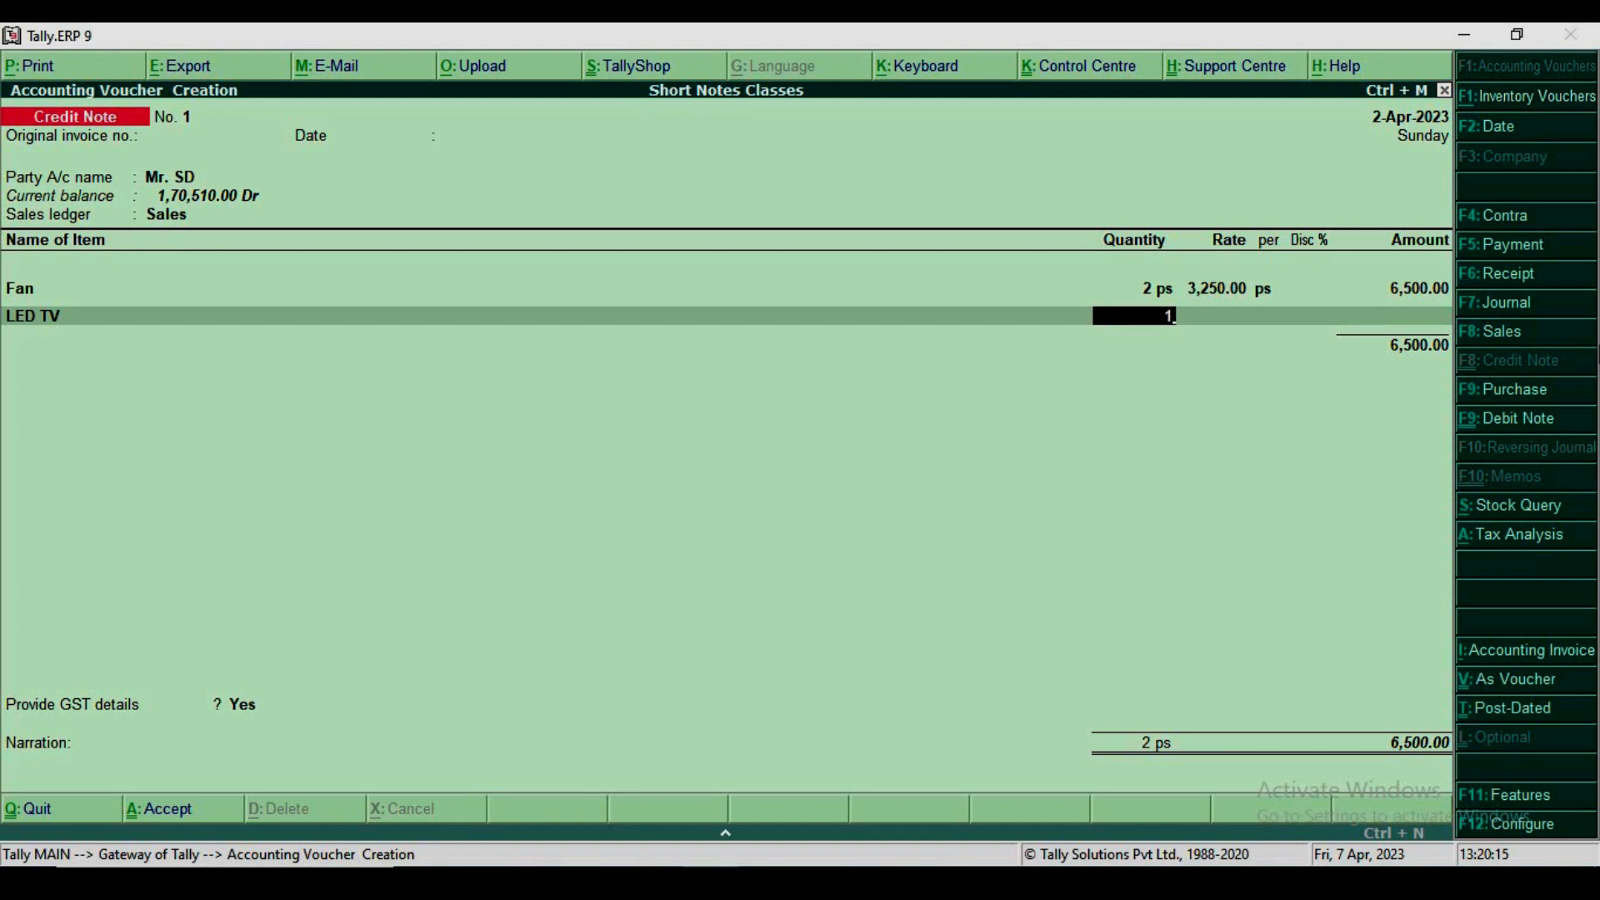
pyautogui.press('Return')
pyautogui.write('28500')
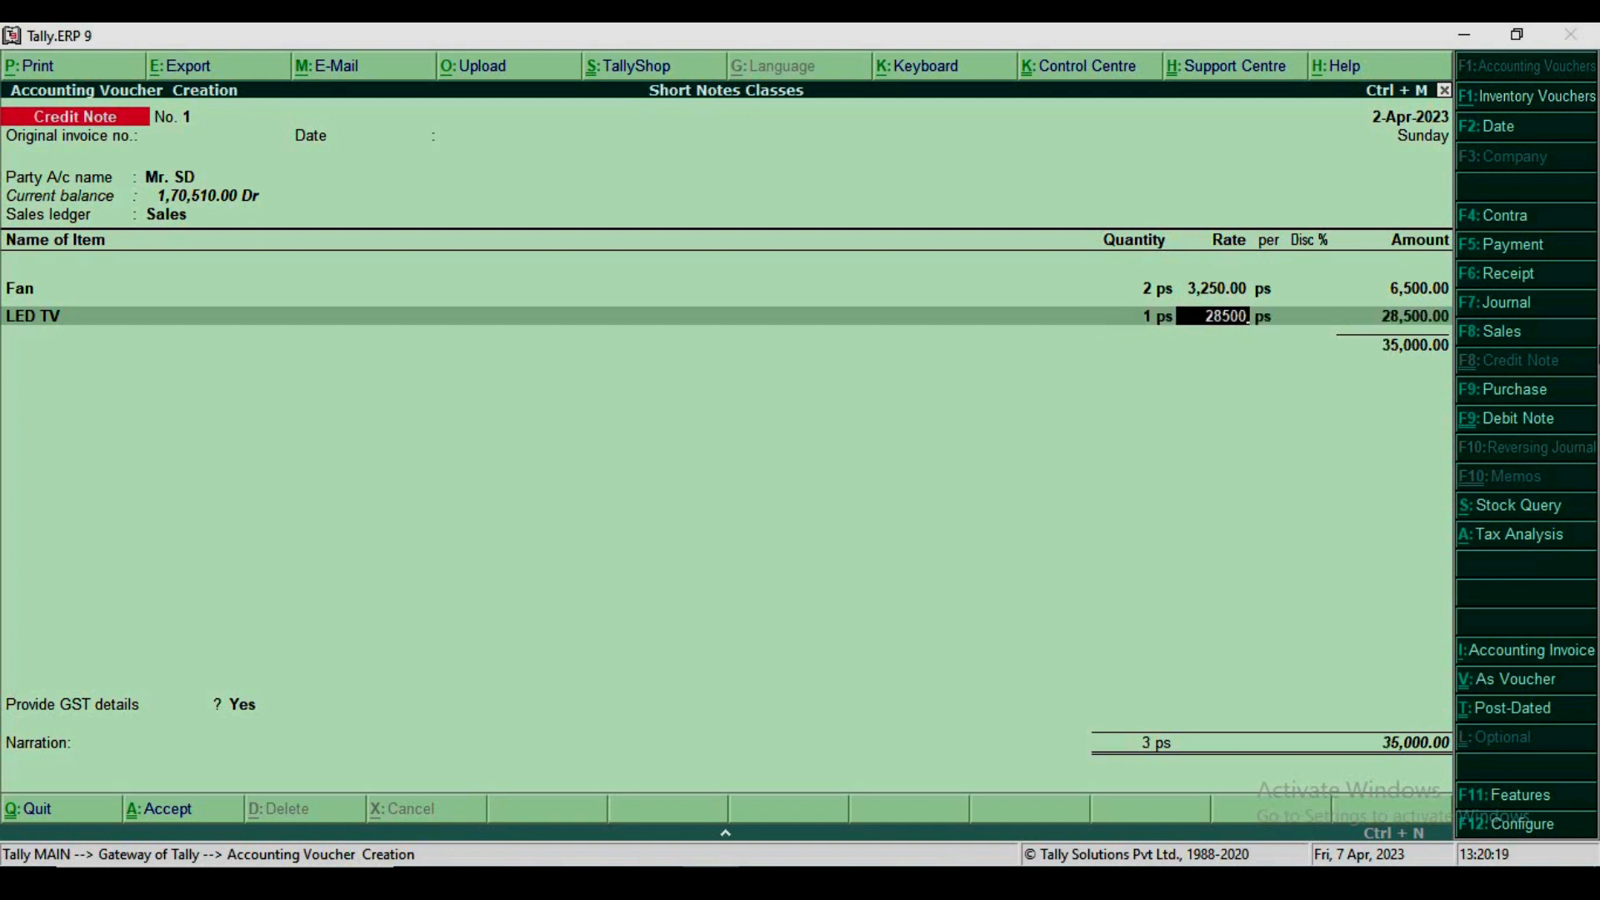
pyautogui.press('Return')
pyautogui.press('Return')
pyautogui.write('10')
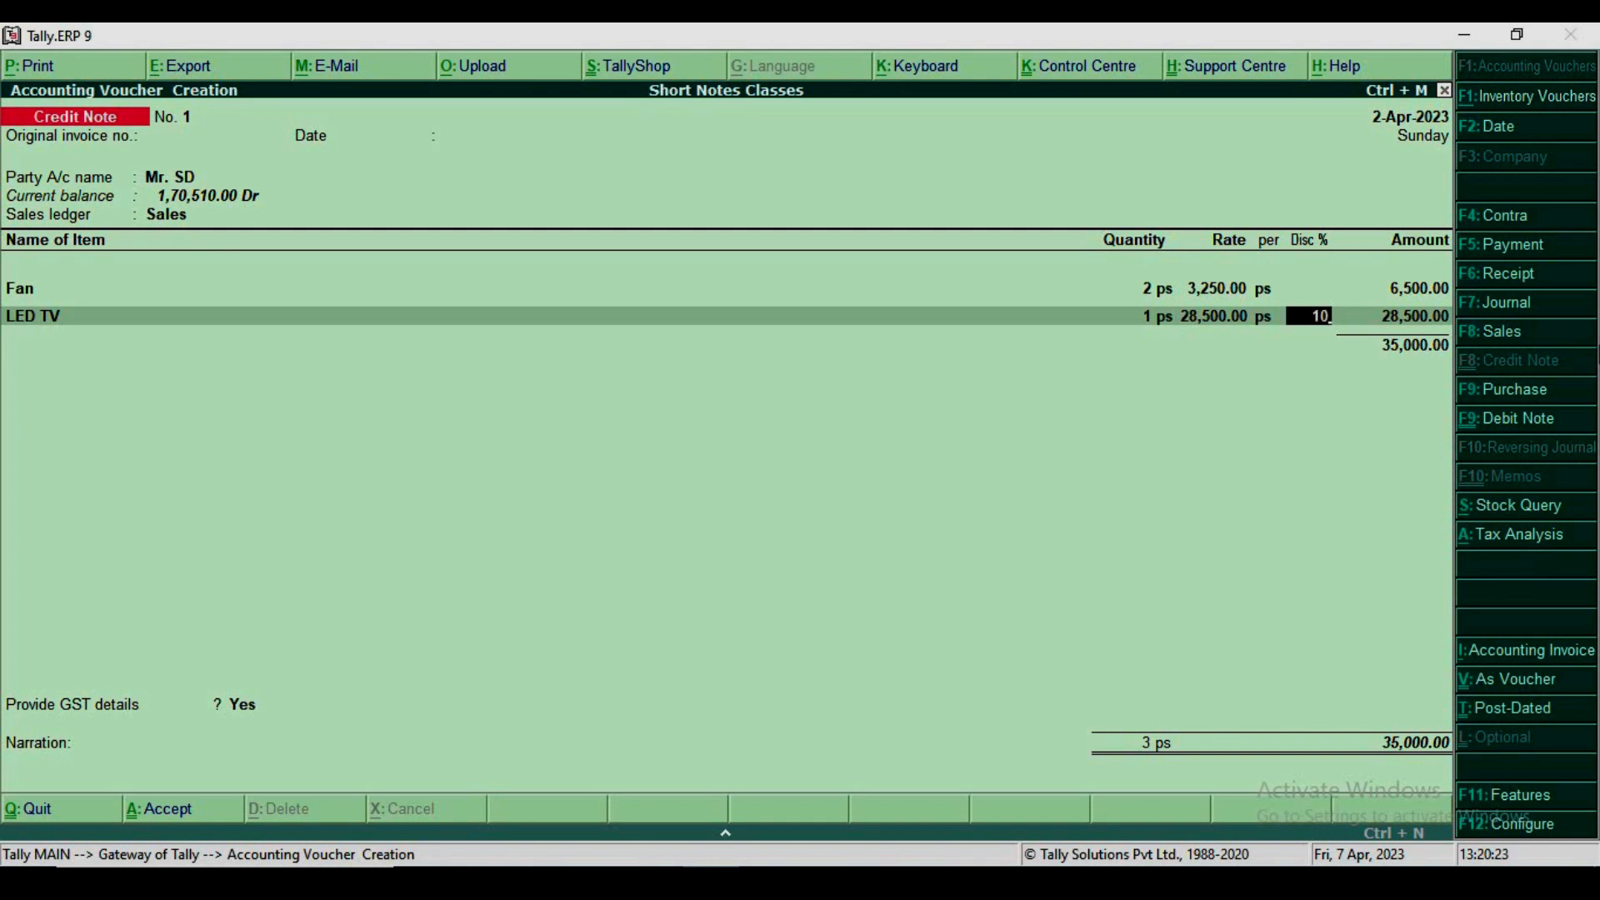
pyautogui.press('Return')
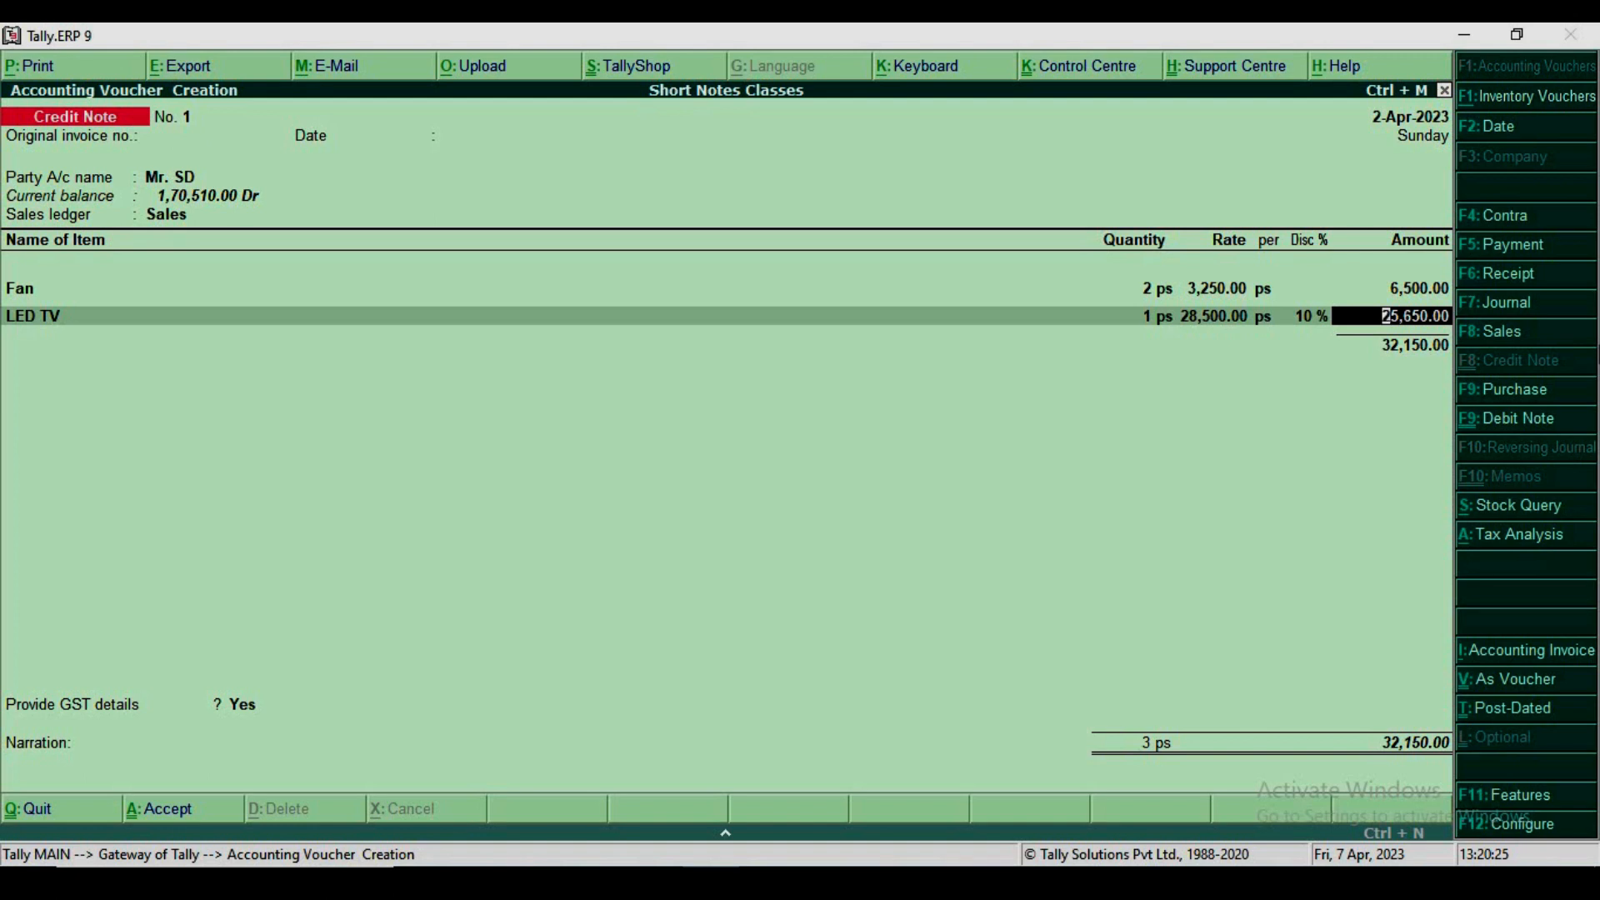
pyautogui.press('Return')
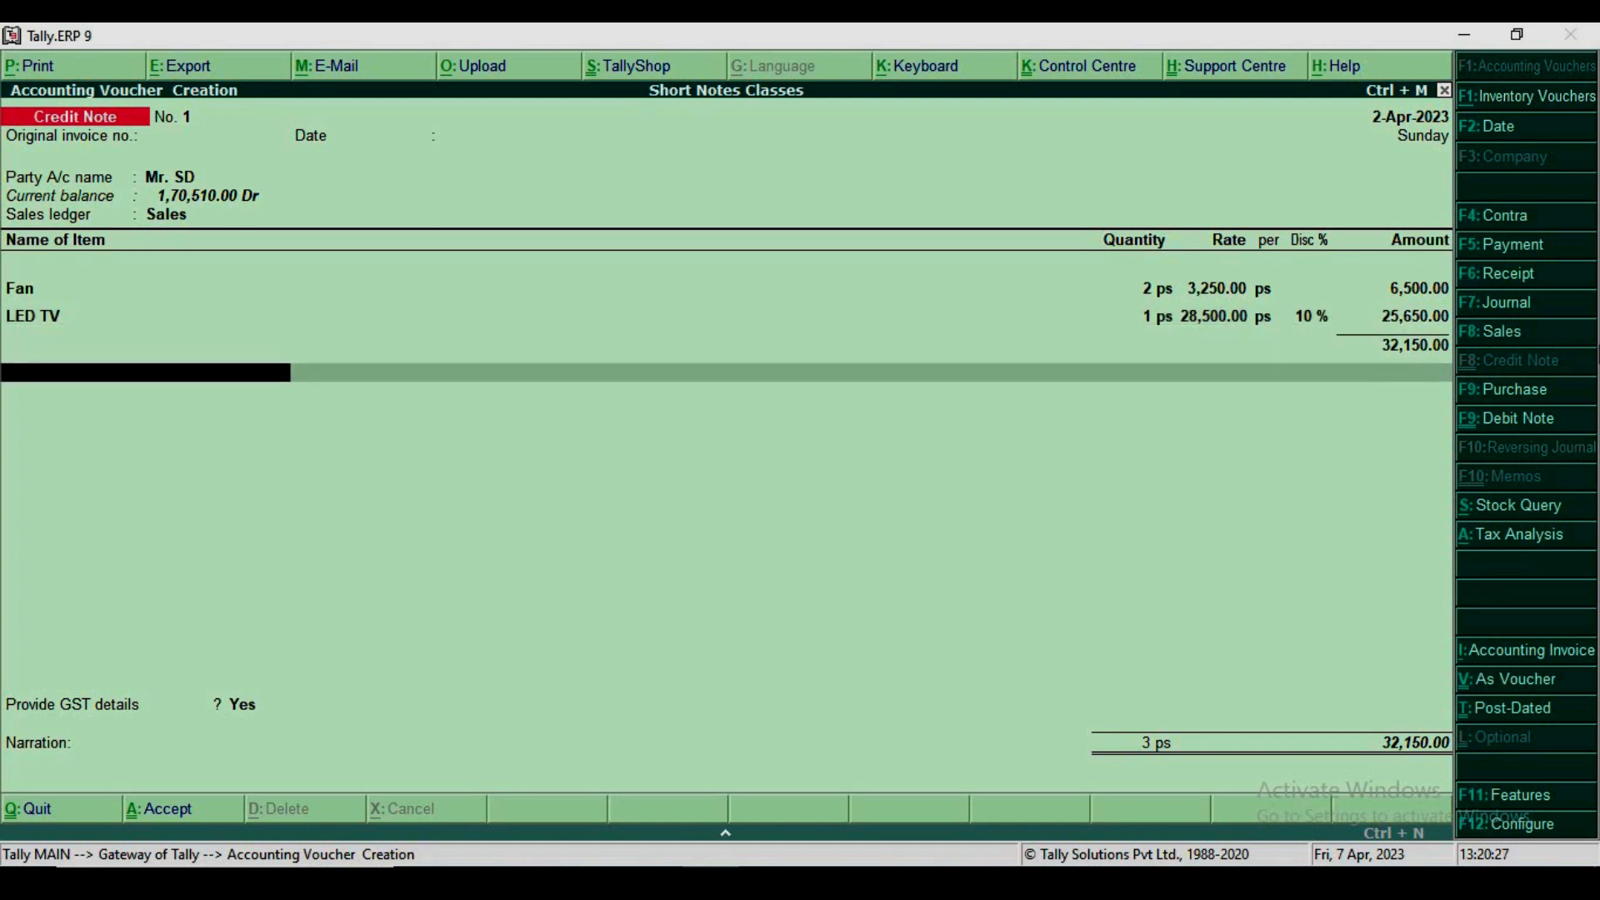
# - Add the CGST and SGST ledgers below the returned items with their calculated amounts and end the ledger list
pyautogui.write('CG')
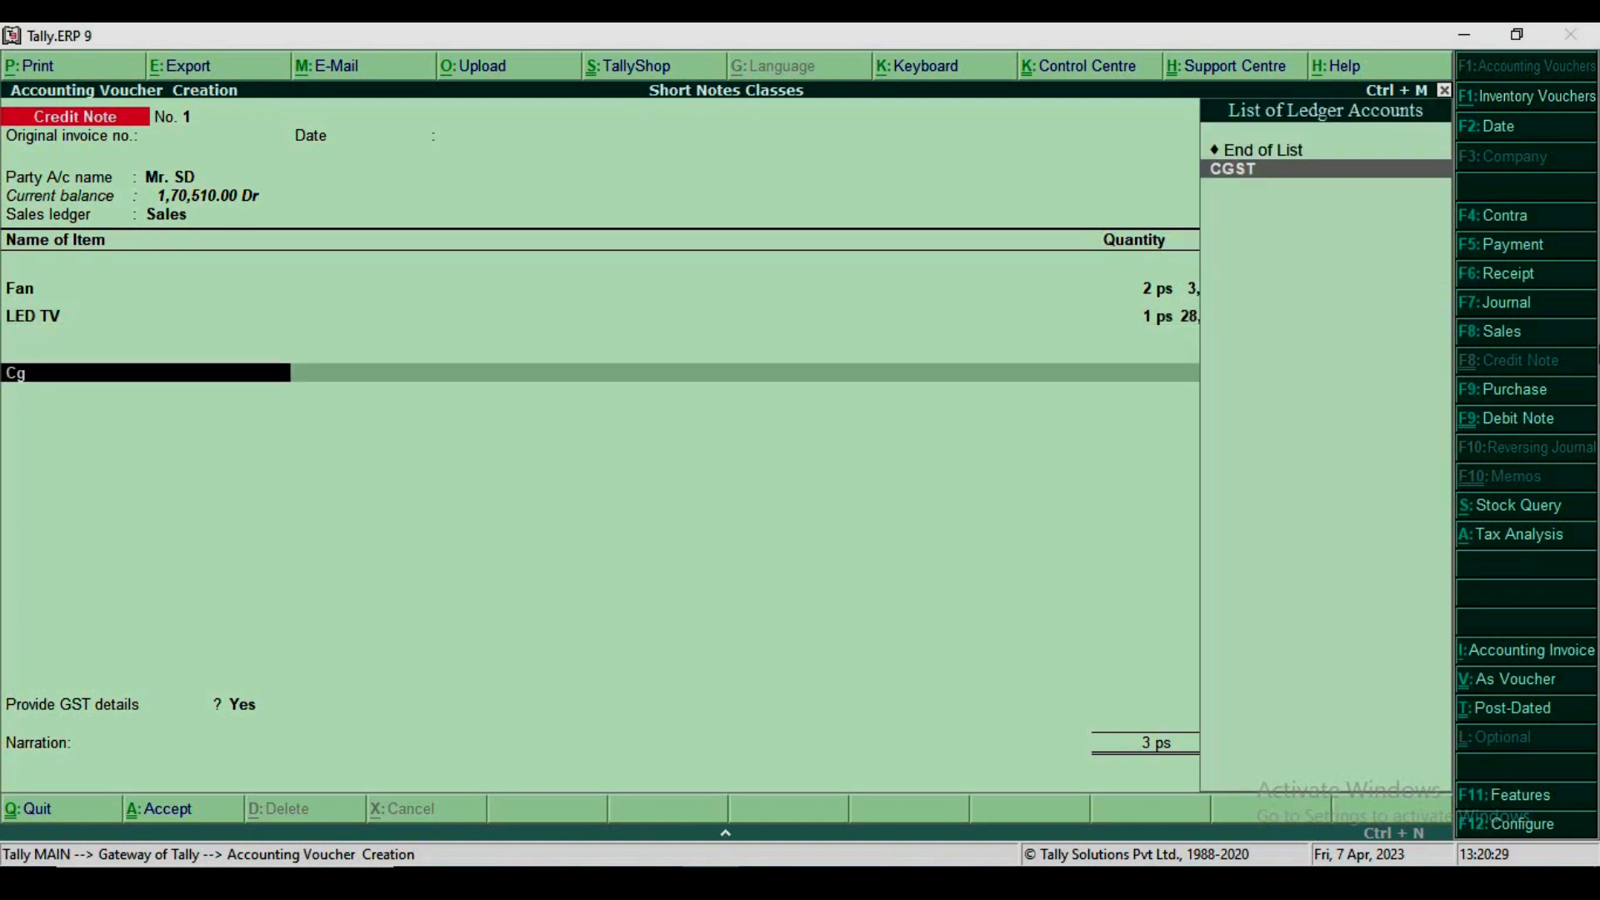
pyautogui.press('Return')
pyautogui.press('Return')
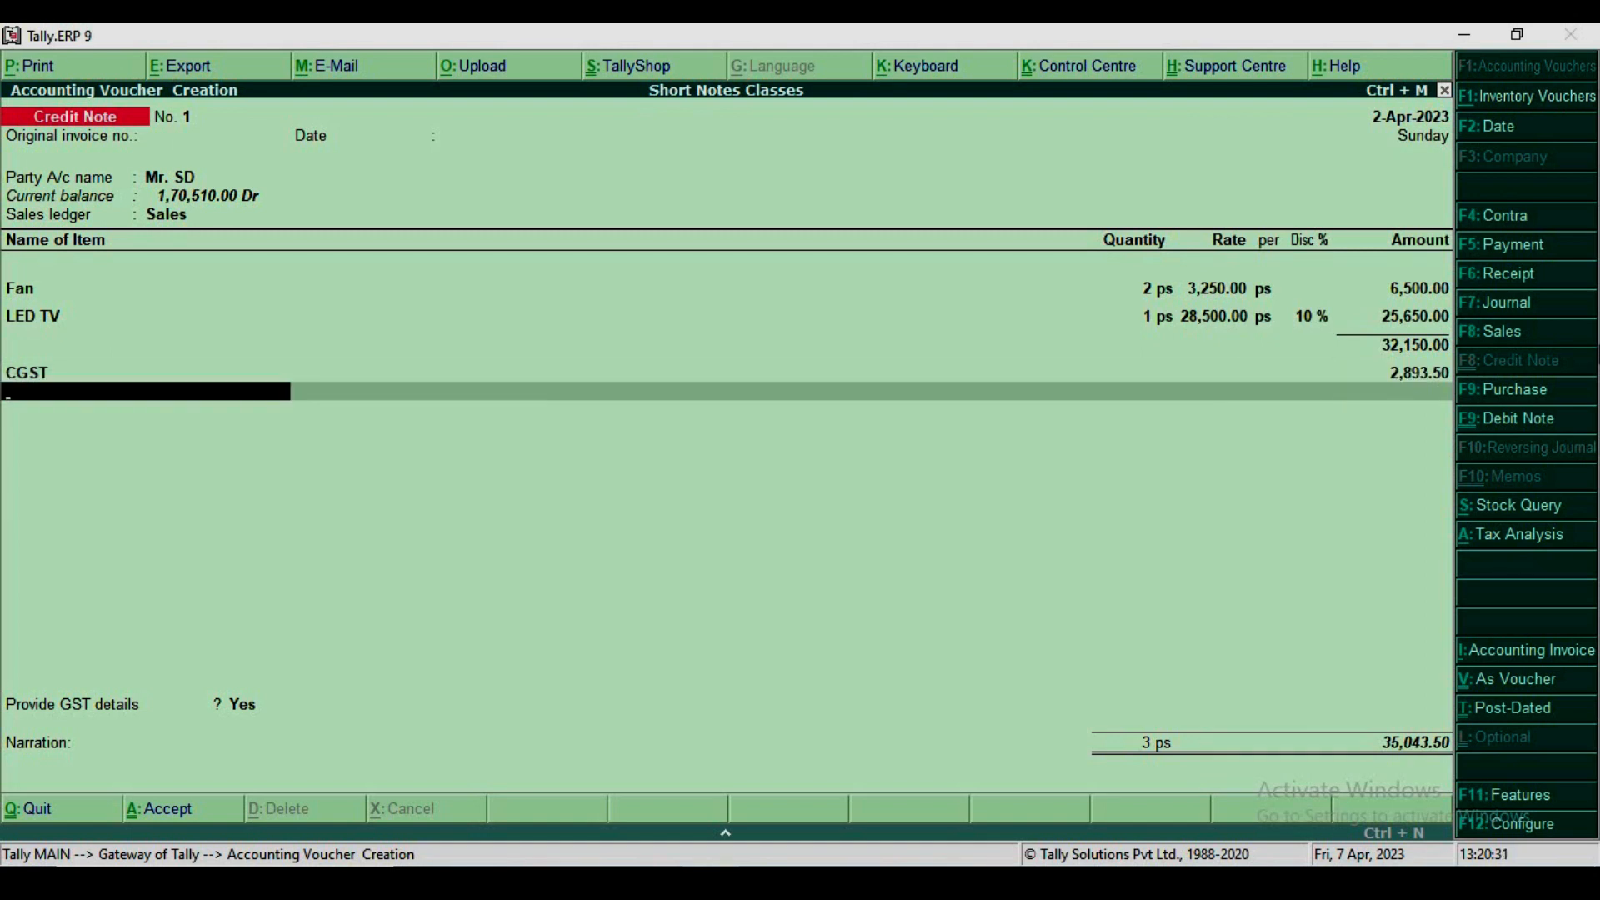
pyautogui.write('Sg')
pyautogui.press('Return')
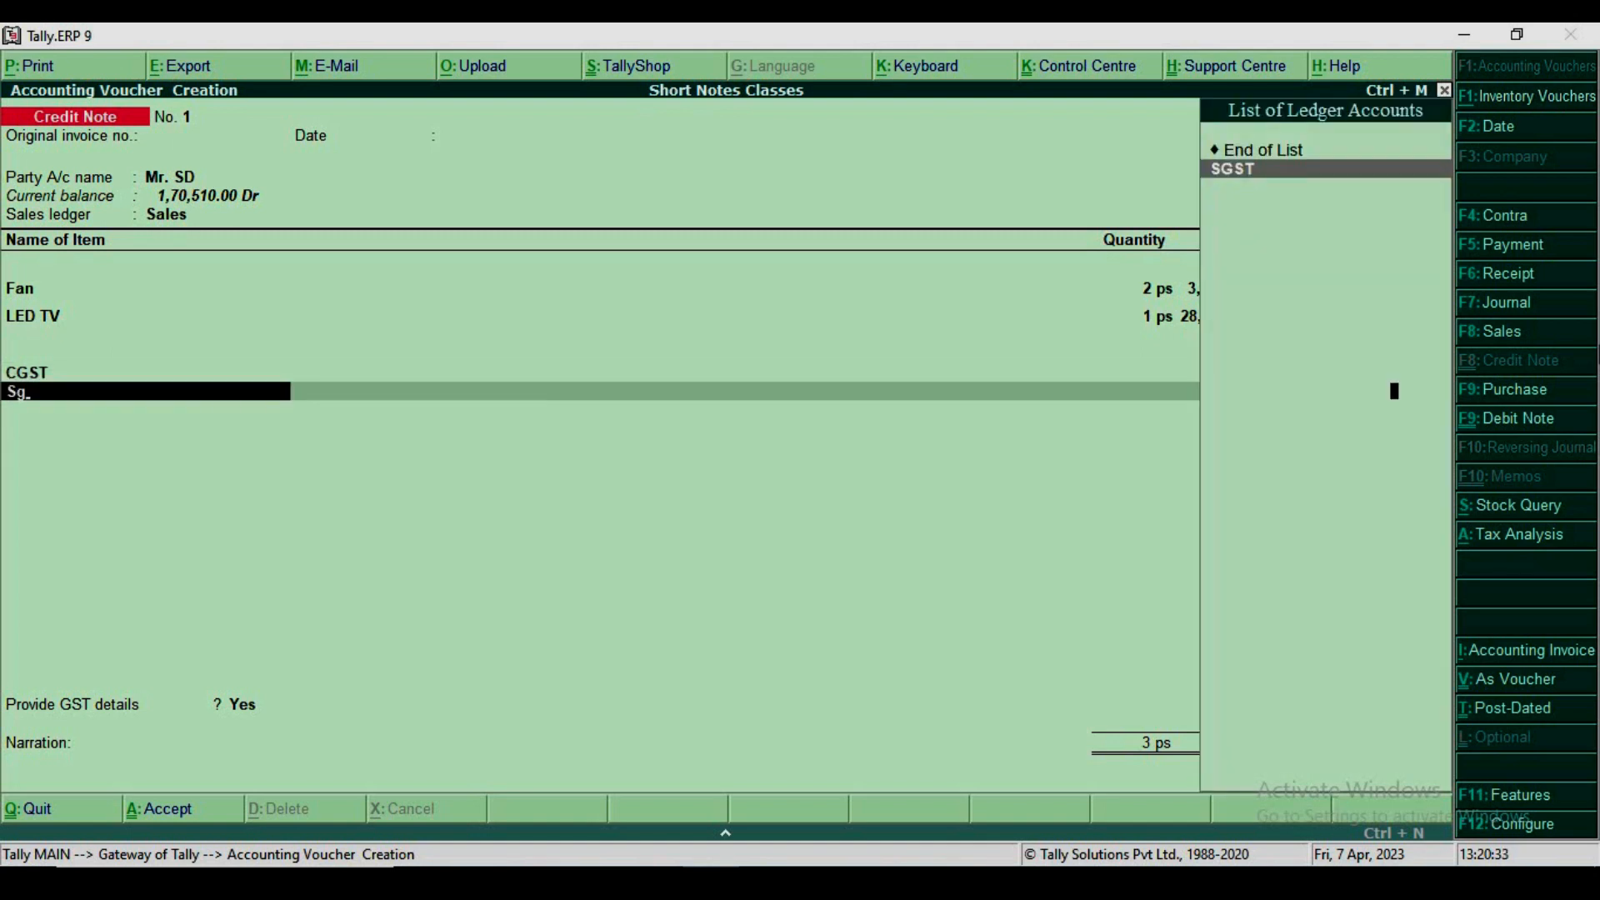
pyautogui.press('Return')
pyautogui.press('Return')
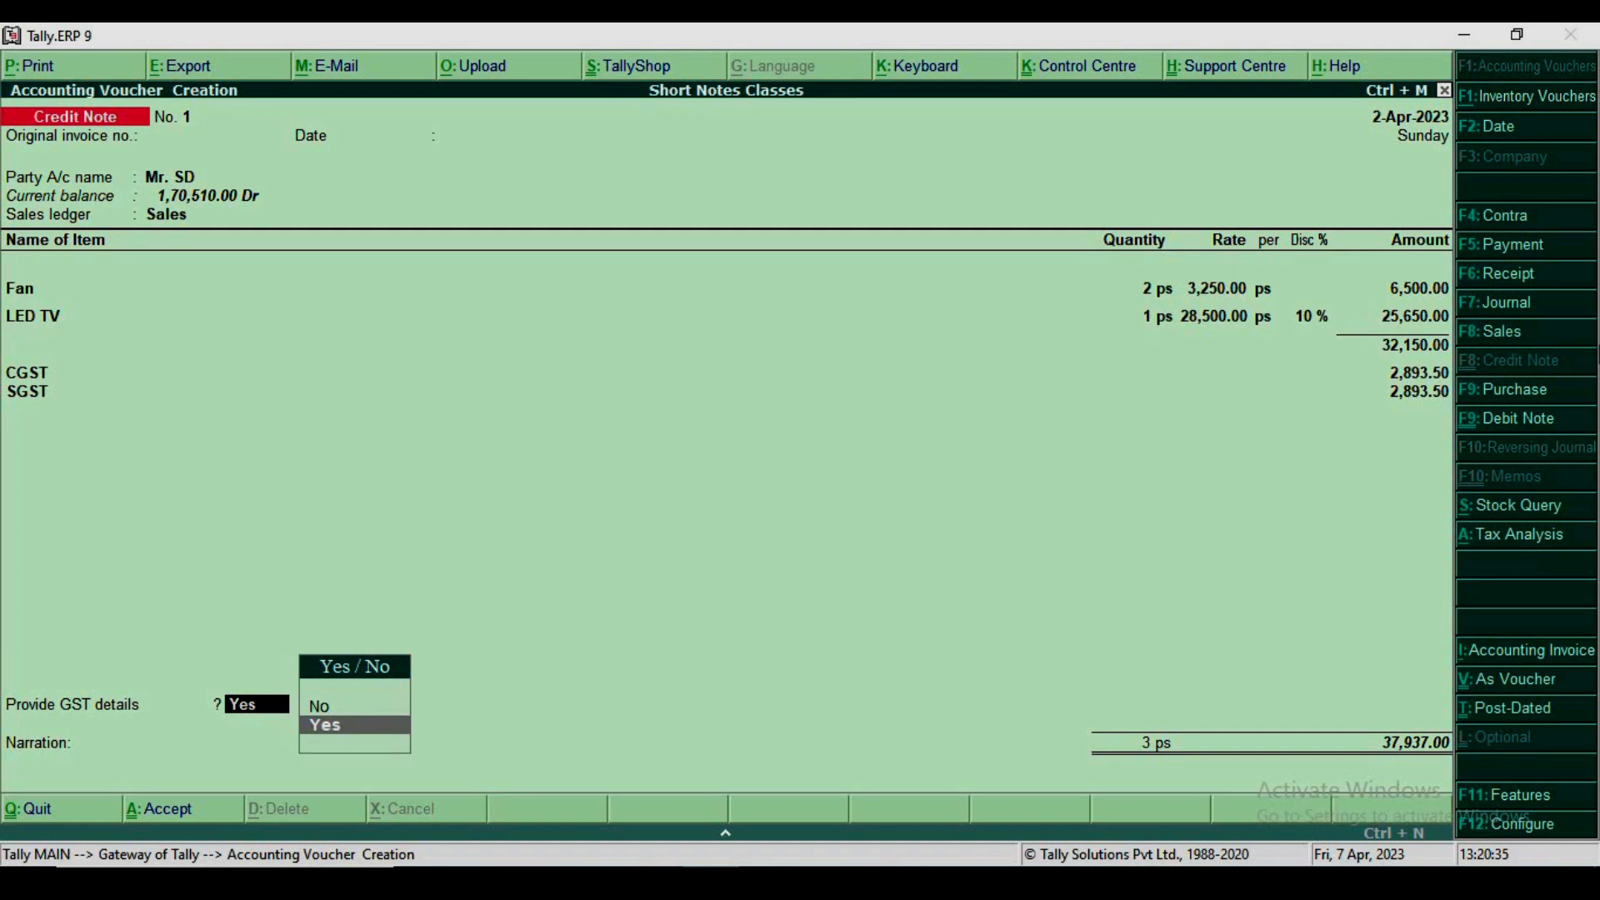
# - Set Provide GST details to No on the credit note and proceed to its bill-wise details
pyautogui.press('Up')
pyautogui.press('Return')
pyautogui.press('Return')
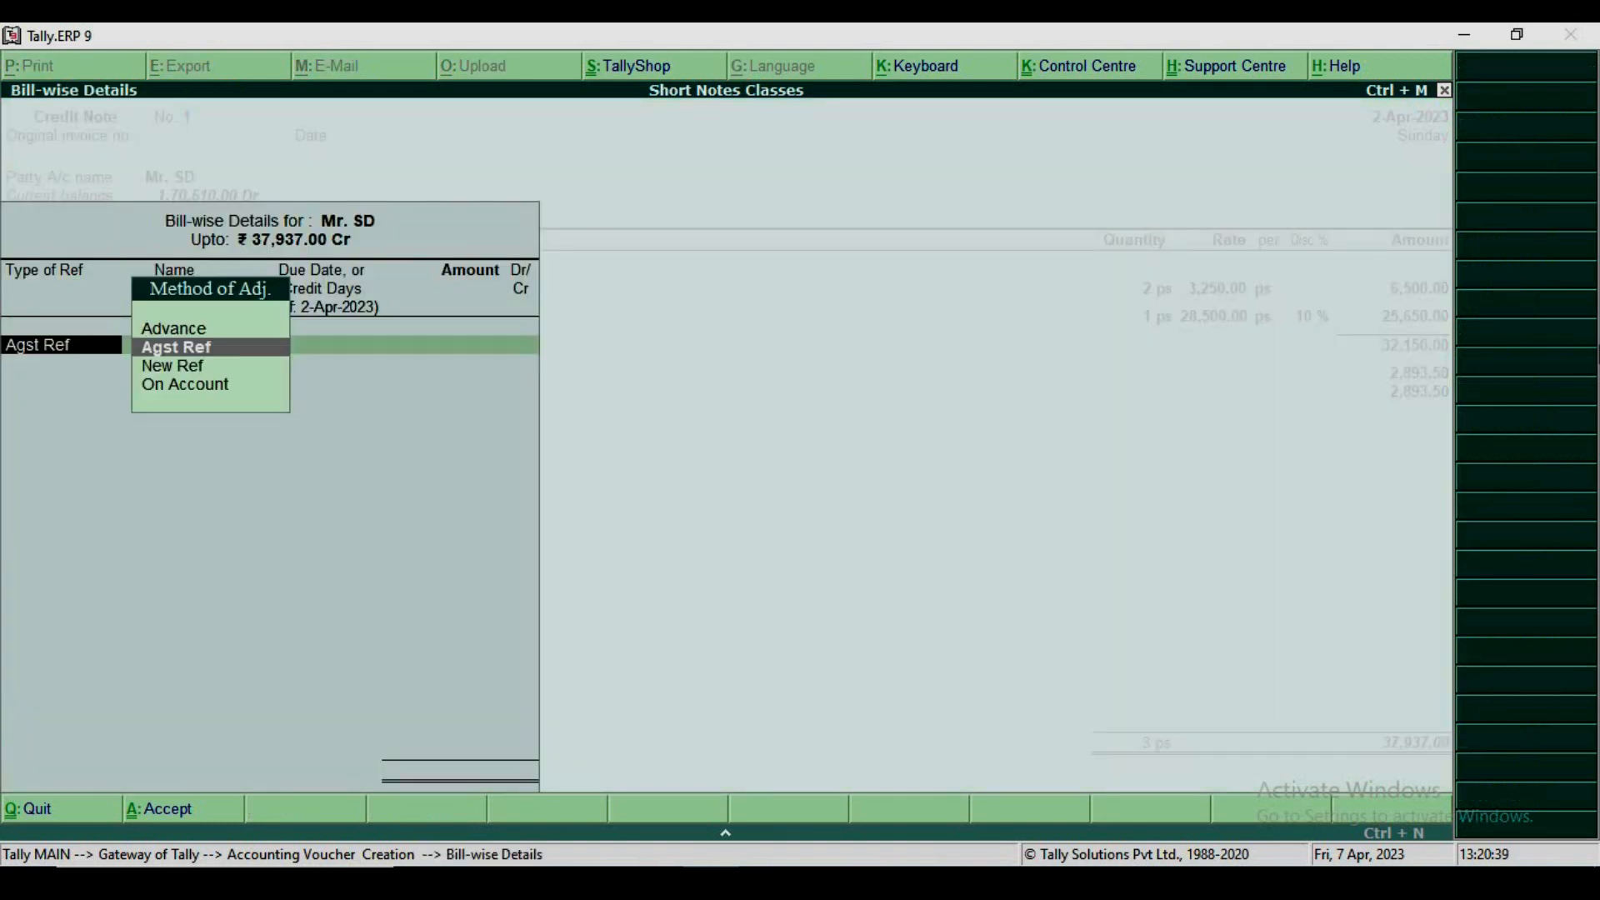
# - Allocate the full return amount as Agst Ref to pending bill 1 dated 2-Apr-2023 and save the credit note without a narration
pyautogui.press('Return')
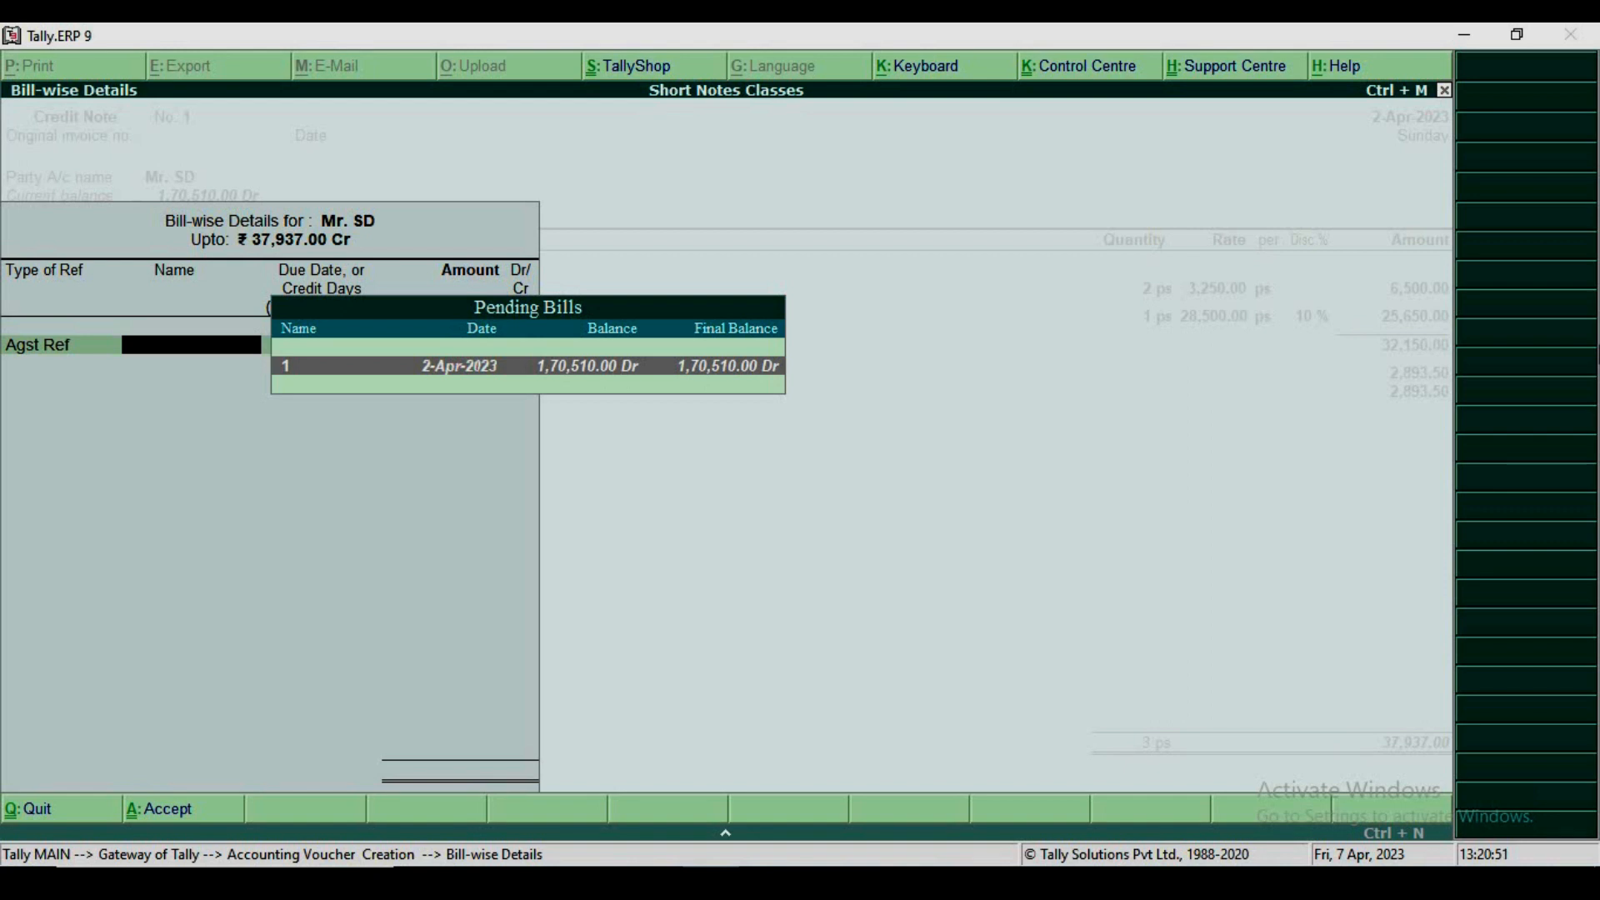
pyautogui.press('Return')
pyautogui.press('Return')
pyautogui.press('Return')
pyautogui.press('Return')
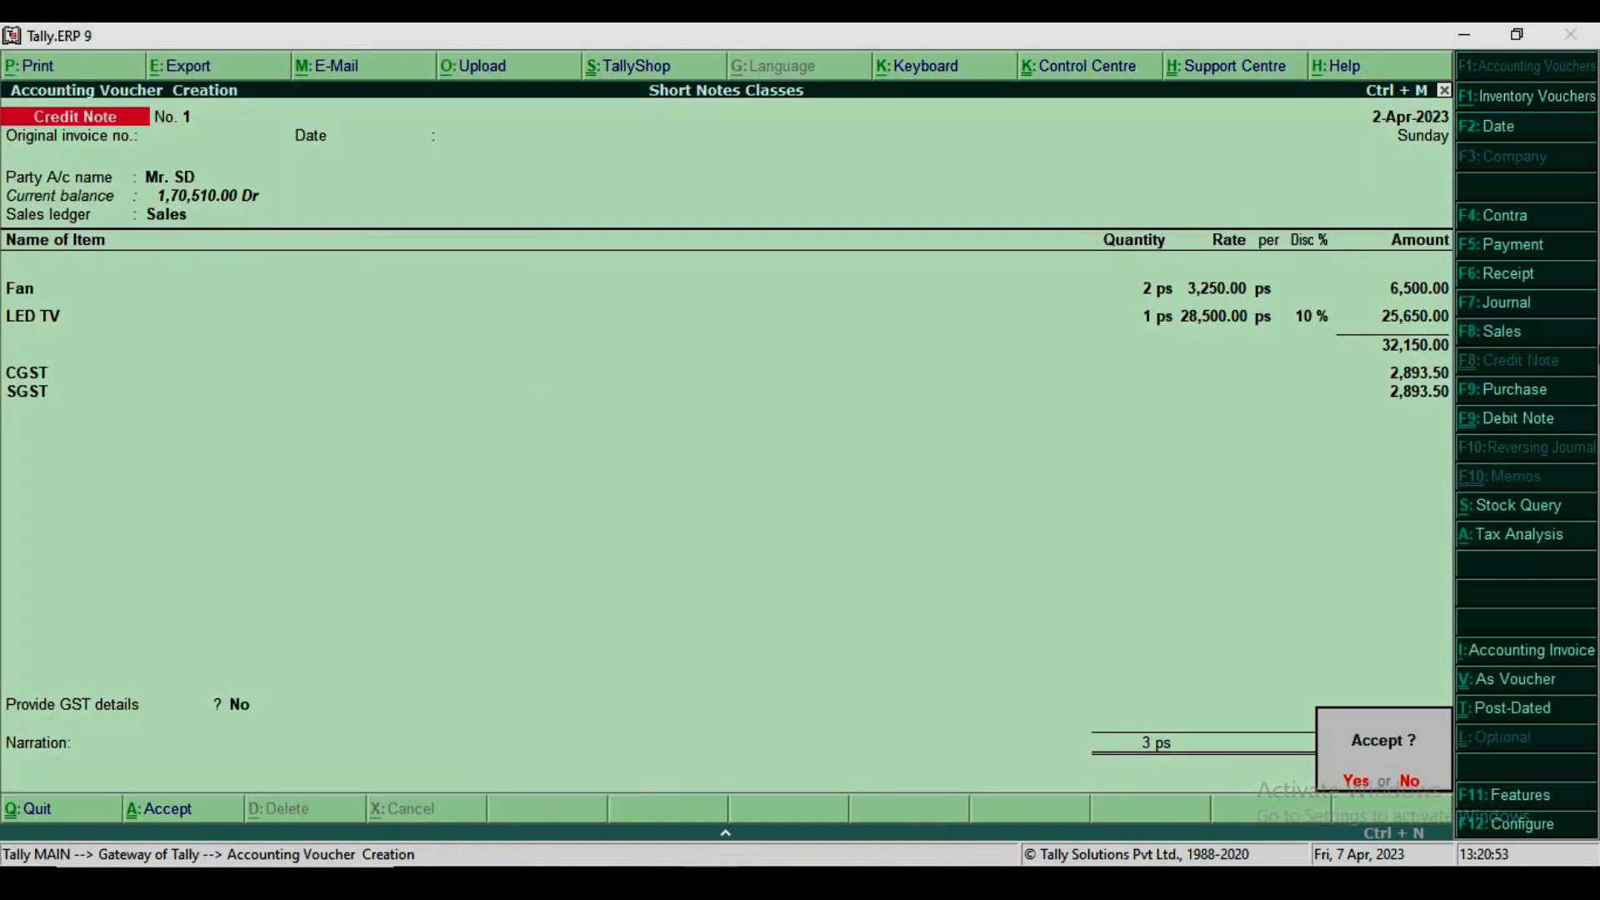
pyautogui.press('Return')
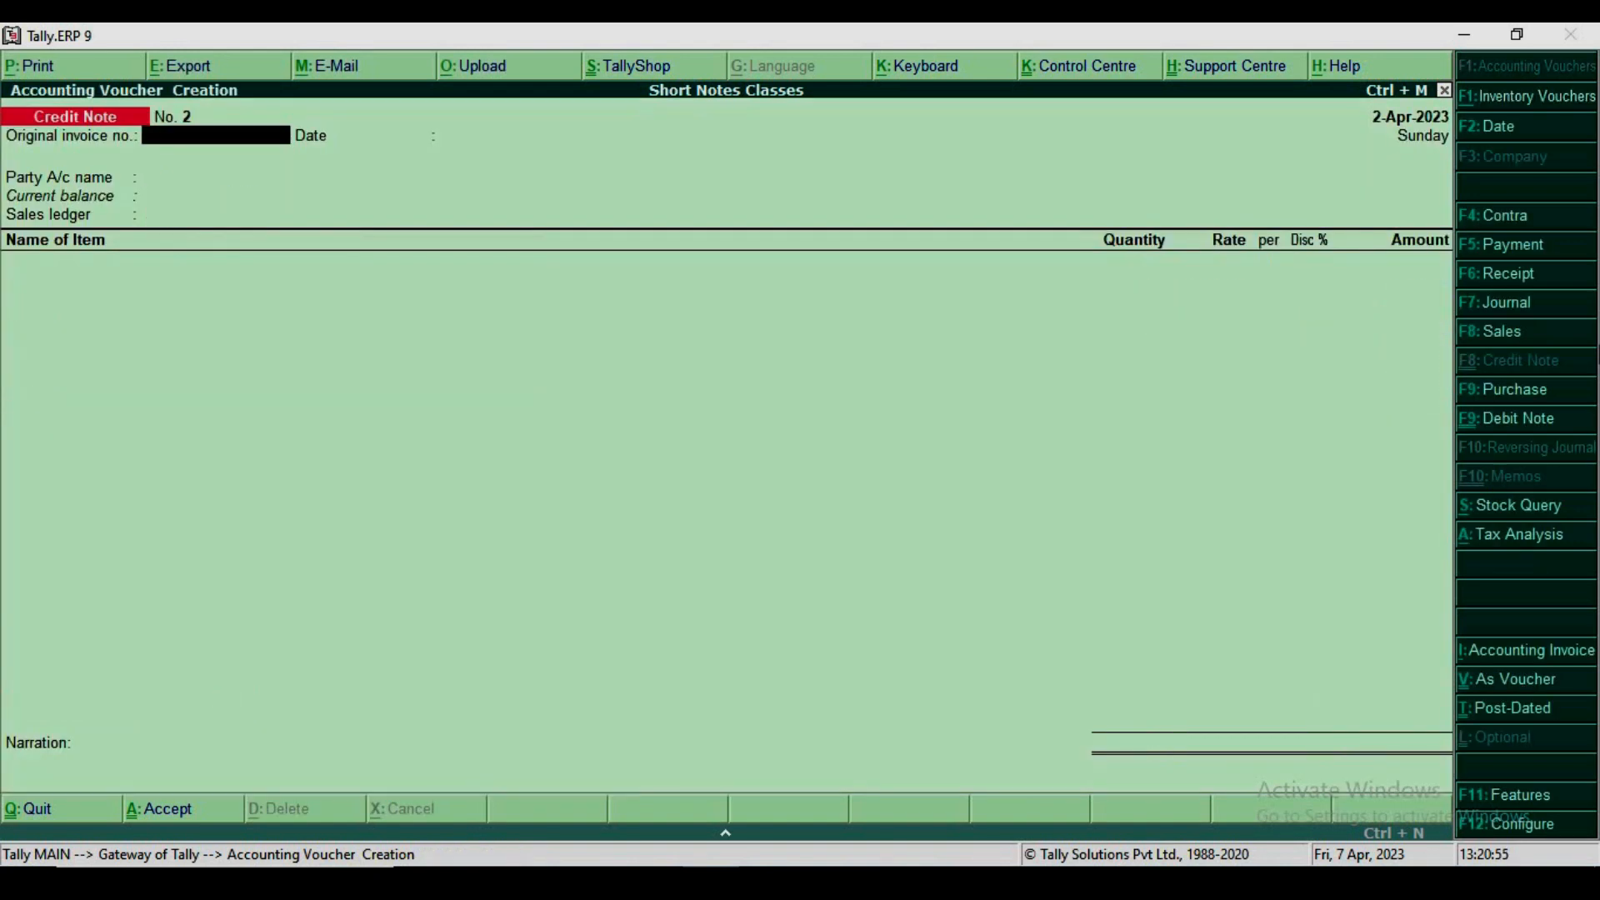